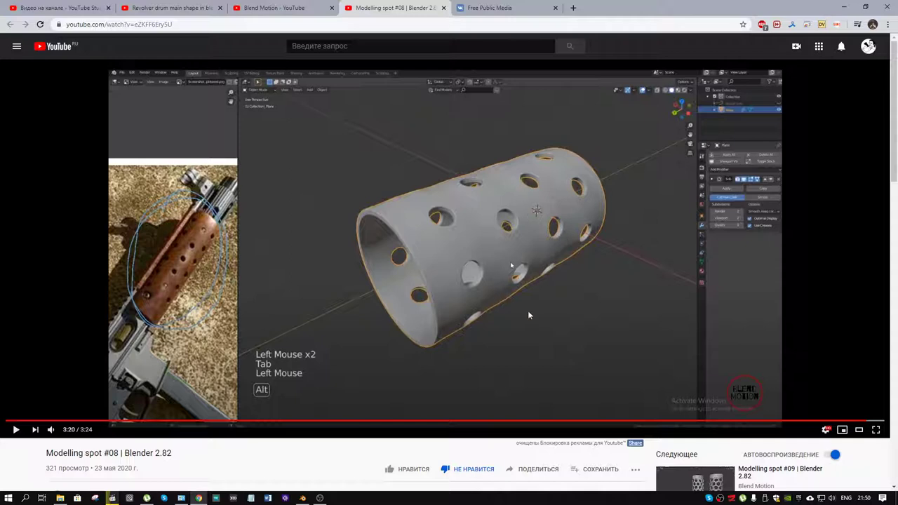
Skim back through the perforated-cylinder modelling video to its flat hole-pattern stage at 1:16, and switch to Blender.
left_click(823, 421)
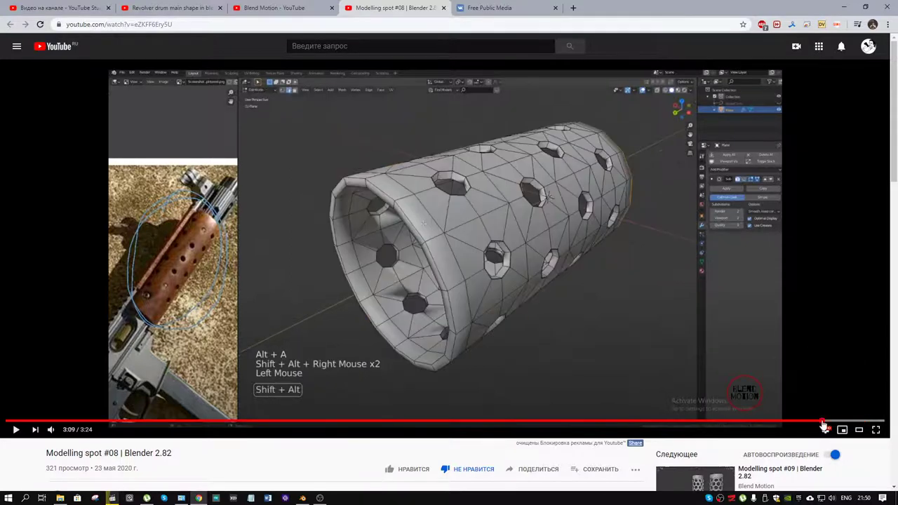
left_click(678, 421)
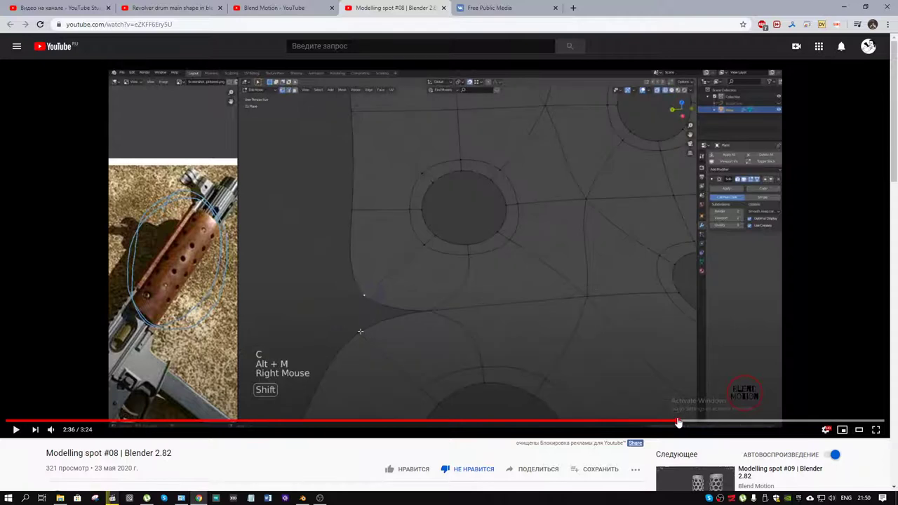
left_click(640, 422)
left_click(631, 422)
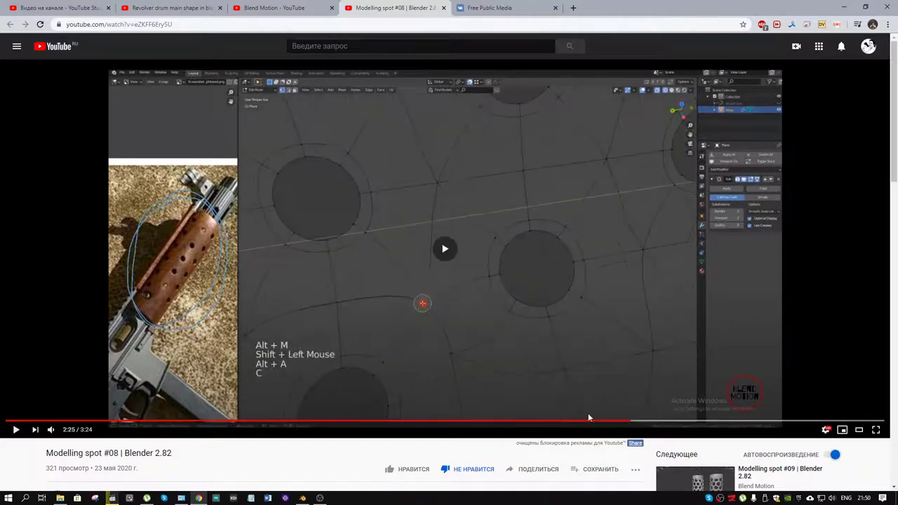
left_click(561, 422)
left_click(482, 421)
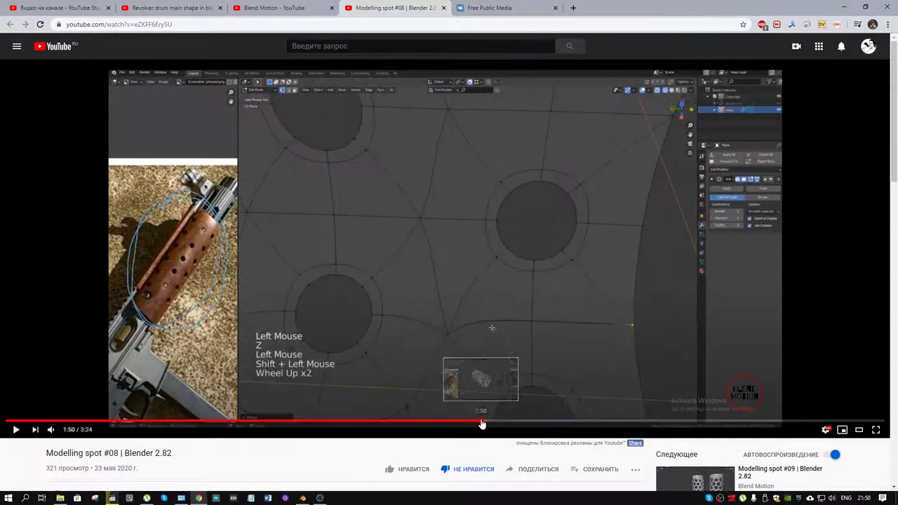
left_click(429, 422)
left_click(421, 422)
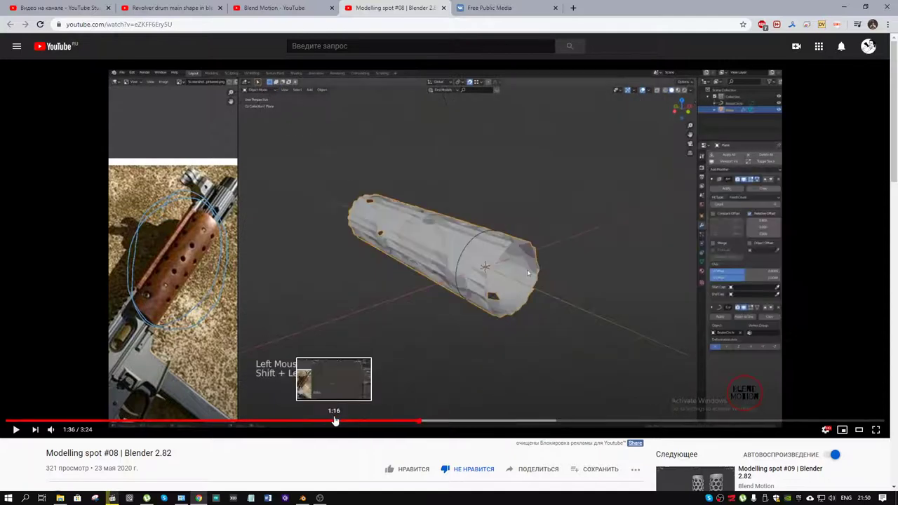
left_click(335, 421)
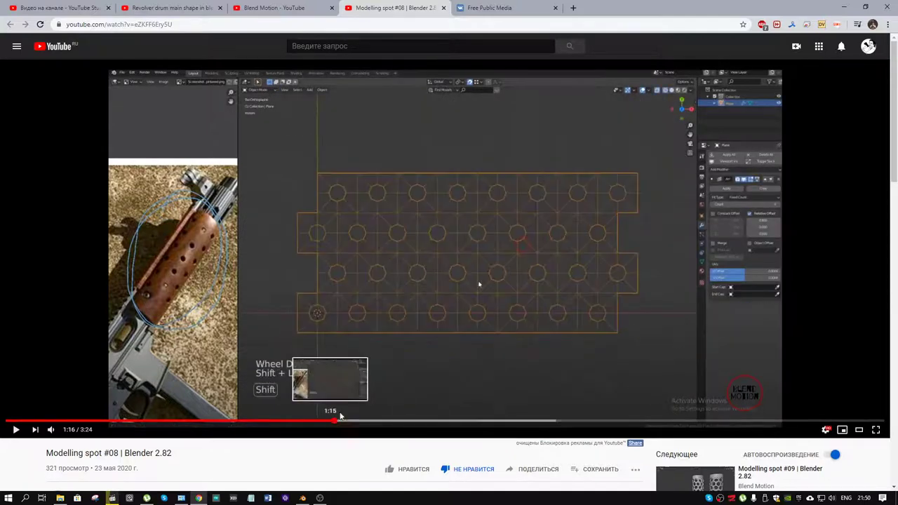
left_click(302, 499)
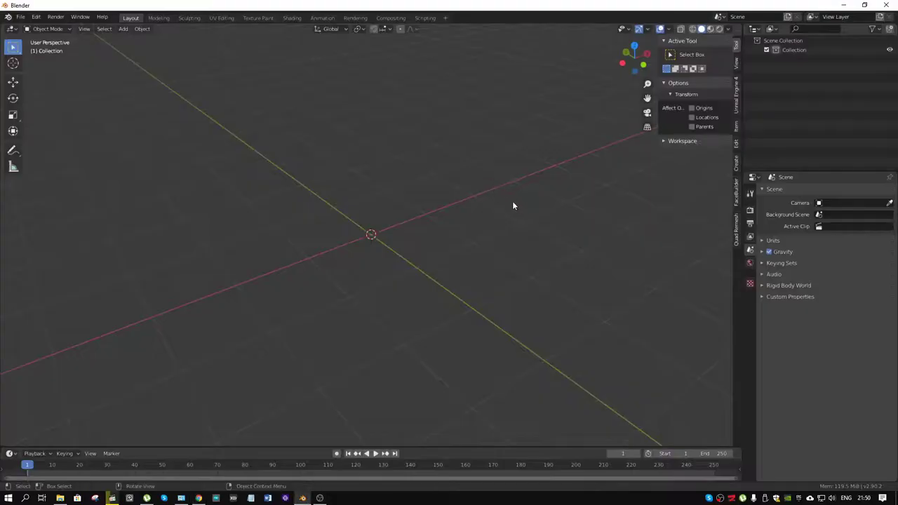
Add a mesh cylinder with 46 vertices, rotated 90° about the X axis.
key("shift+a")
mouse_move(474, 191)
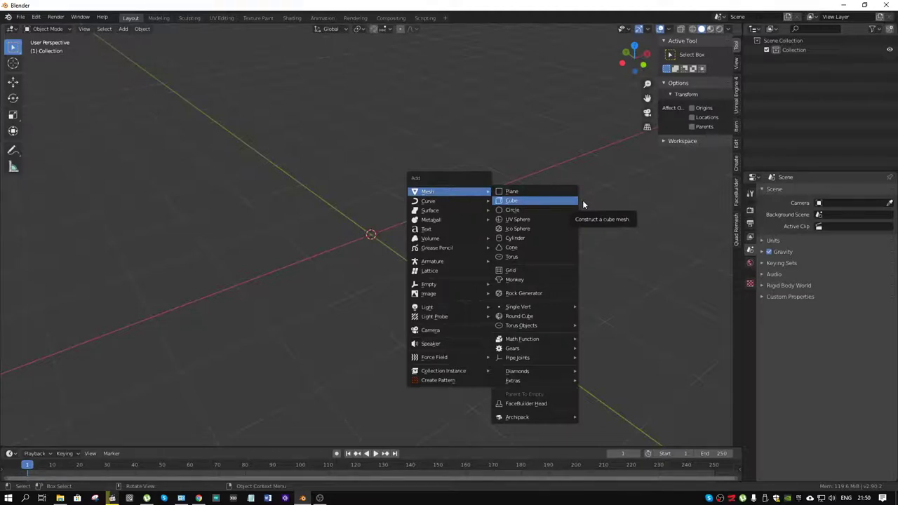
left_click(561, 238)
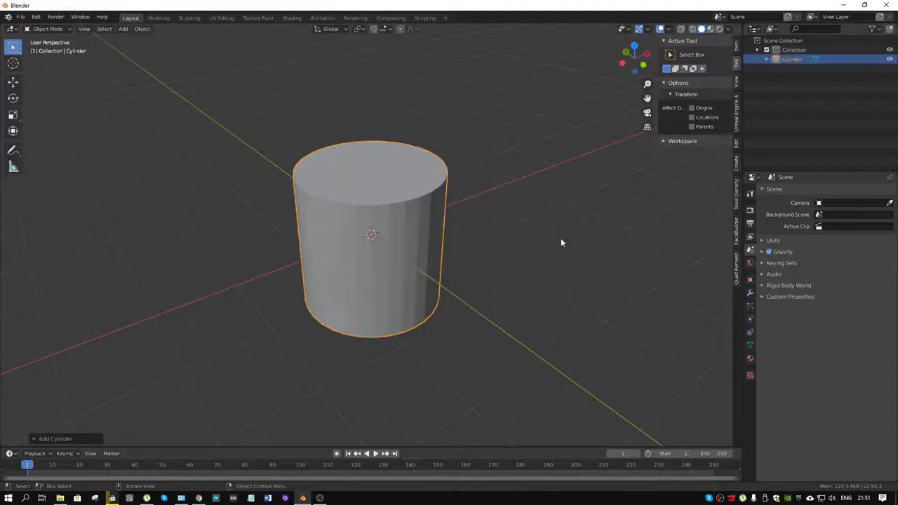
left_click(85, 438)
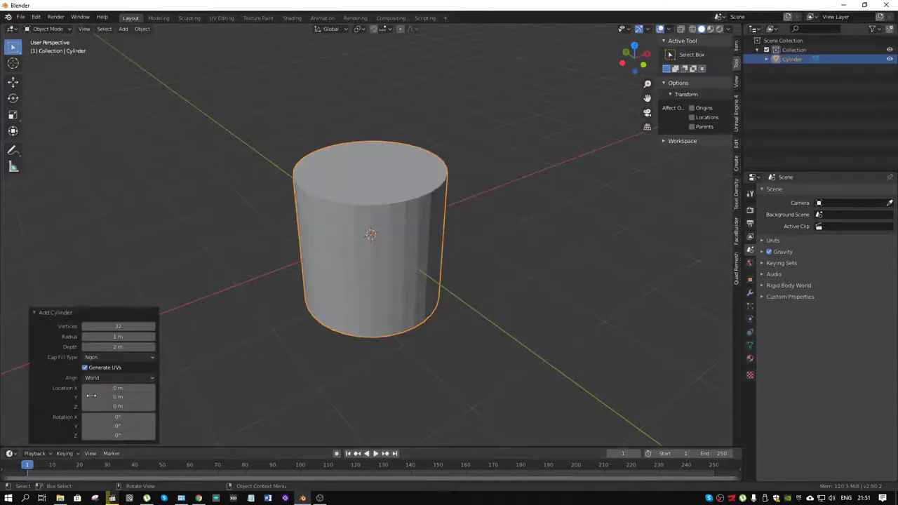
left_click(120, 418)
key("Return")
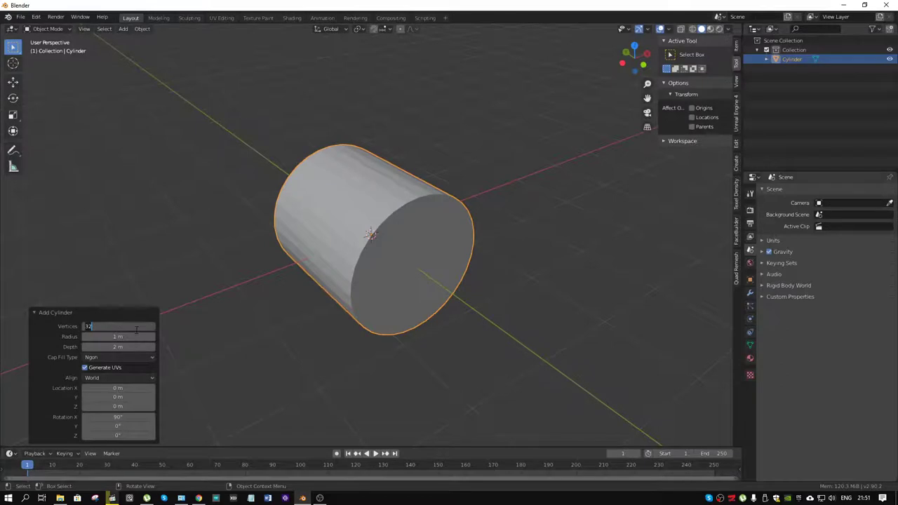
type("46")
key("Return")
Add a second mesh cylinder with 8 vertices, rotated 90° about the Y axis.
middle_click_drag(261, 240, 419, 265)
key("shift+a")
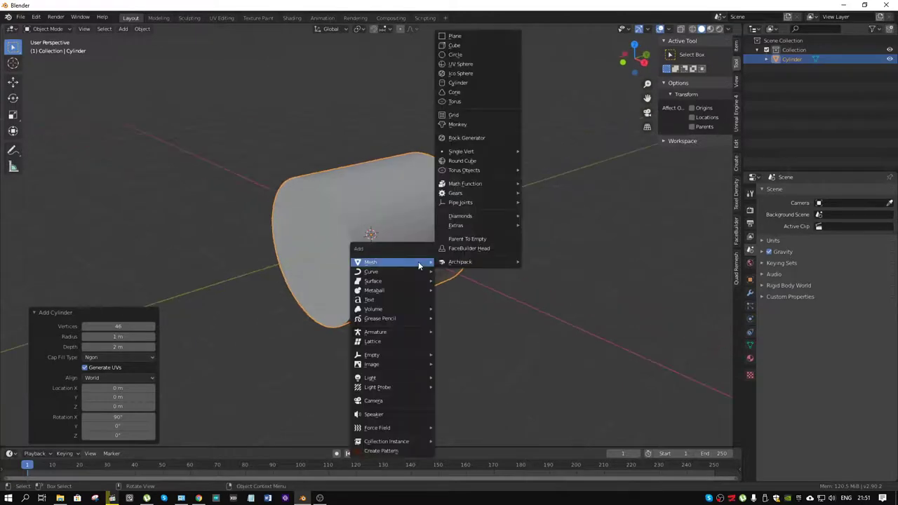
left_click(477, 84)
left_click(128, 327)
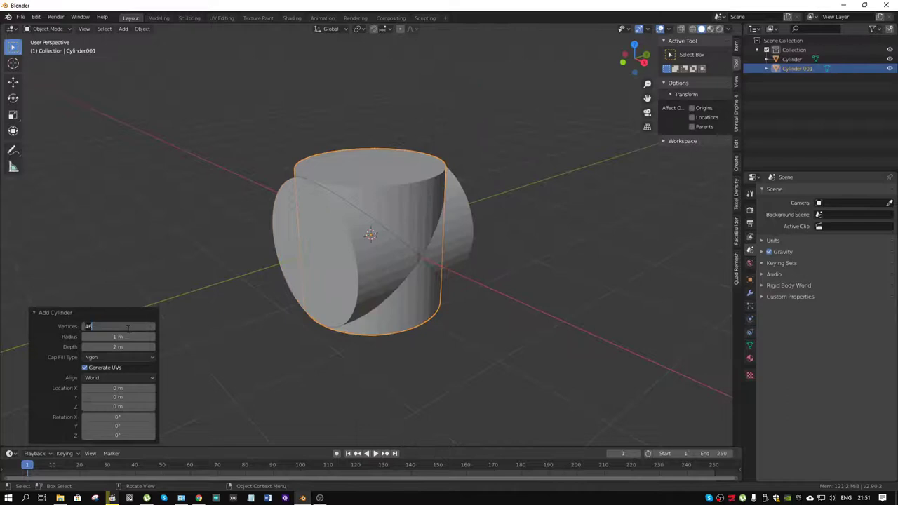
type("8")
key("Return")
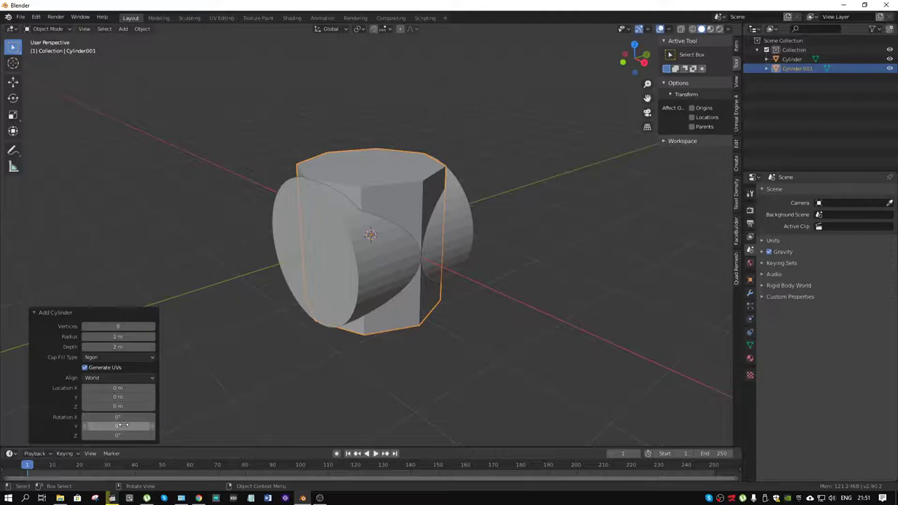
left_click(123, 425)
type("90")
key("Return")
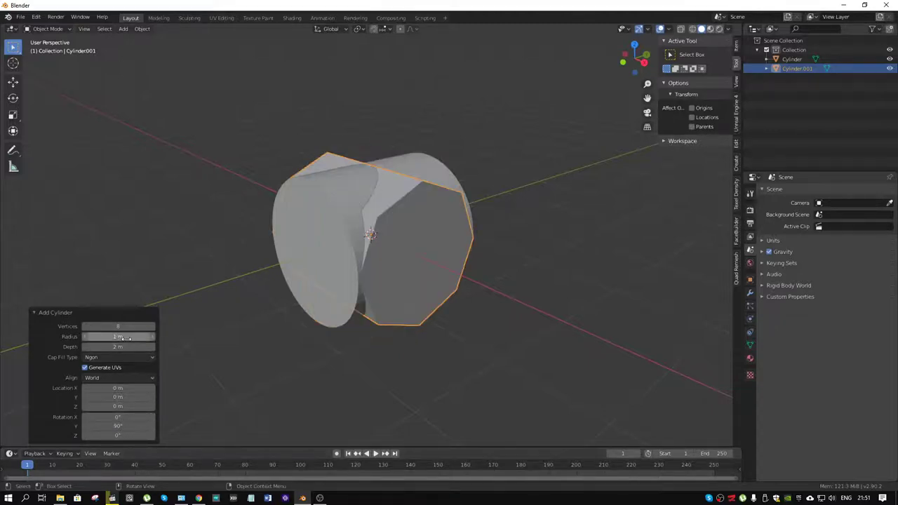
Set the eight-sided cylinder's radius to 0.19 m and its depth to 0.13 m.
left_click_drag(125, 338, 85, 346)
middle_click_drag(389, 309, 388, 279)
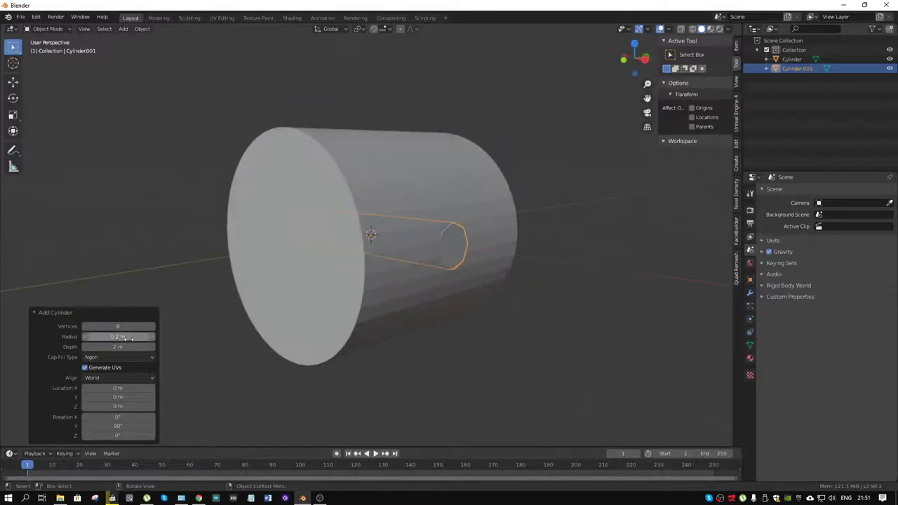
left_click_drag(130, 338, 107, 347)
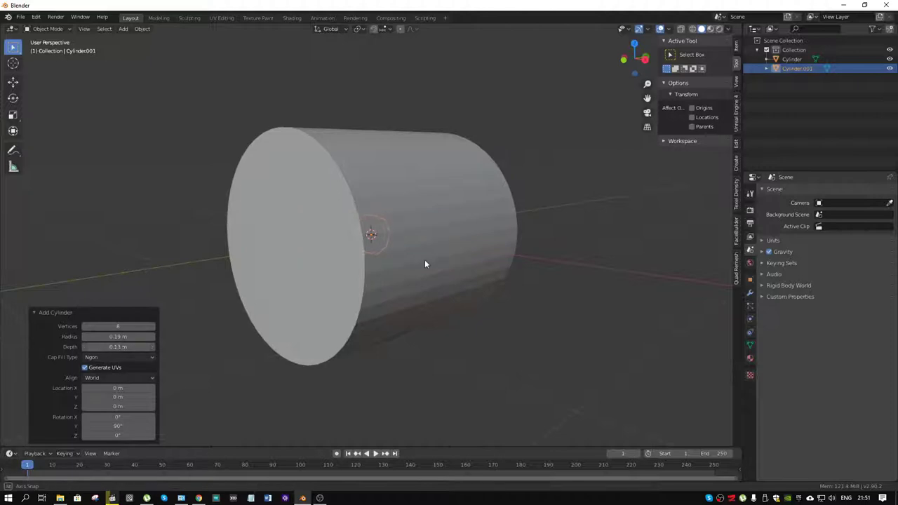
In Edit Mode, move the small cylinder's geometry about 0.98 m along X to the large cylinder's wall, and return to Object Mode.
middle_click_drag(425, 260, 448, 259)
key("ctrl+Tab")
left_click(505, 264)
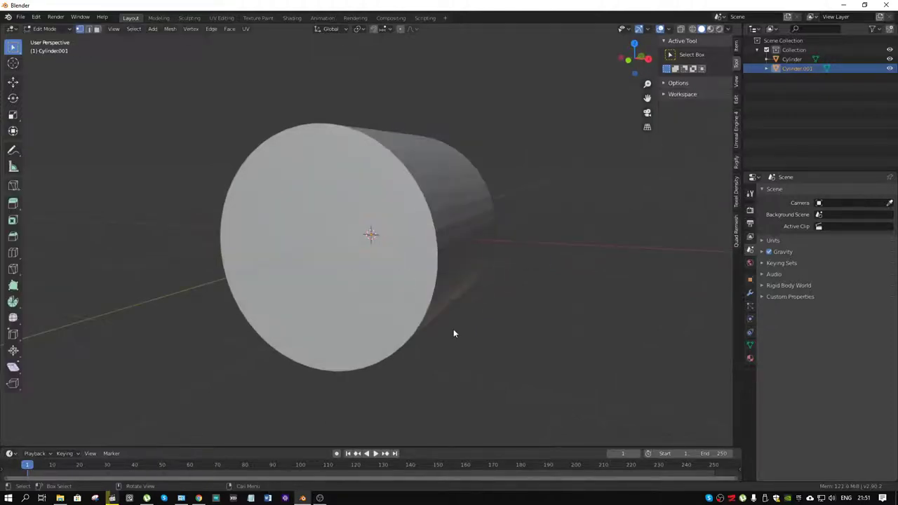
key("g")
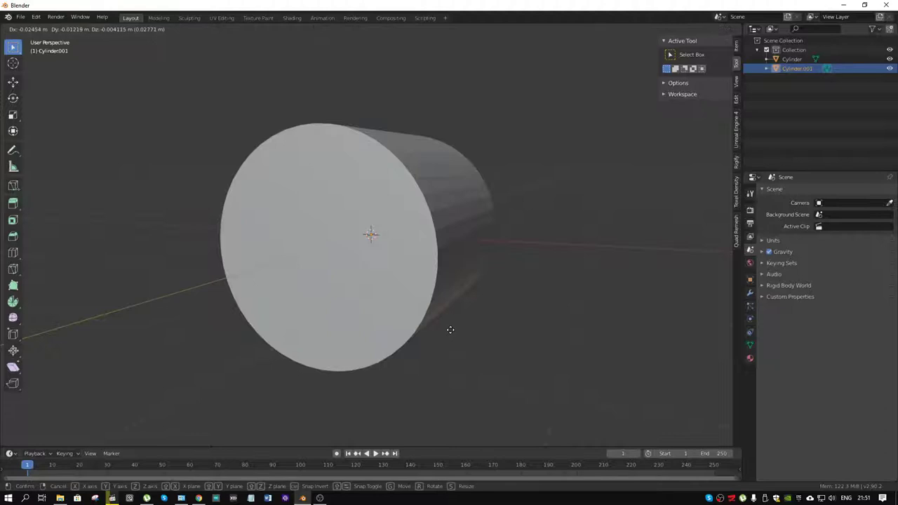
key("x")
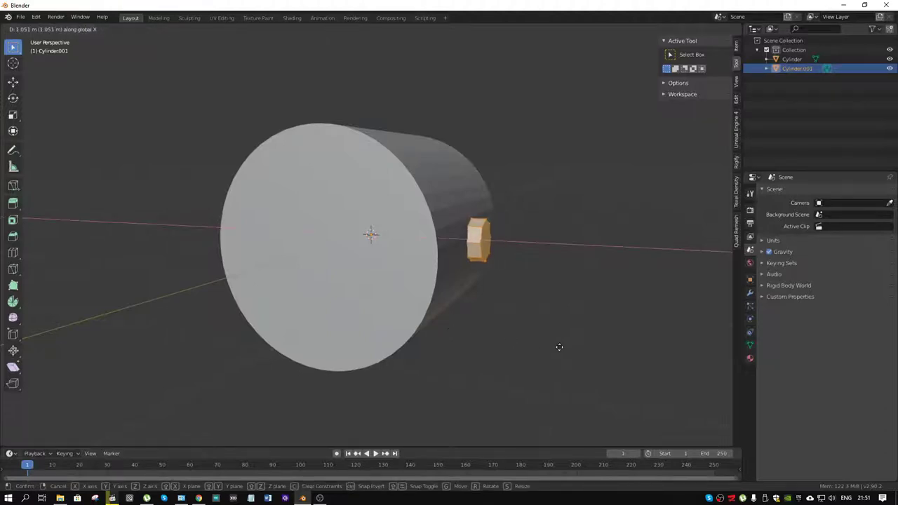
left_click(554, 347)
middle_click_drag(553, 347, 480, 261)
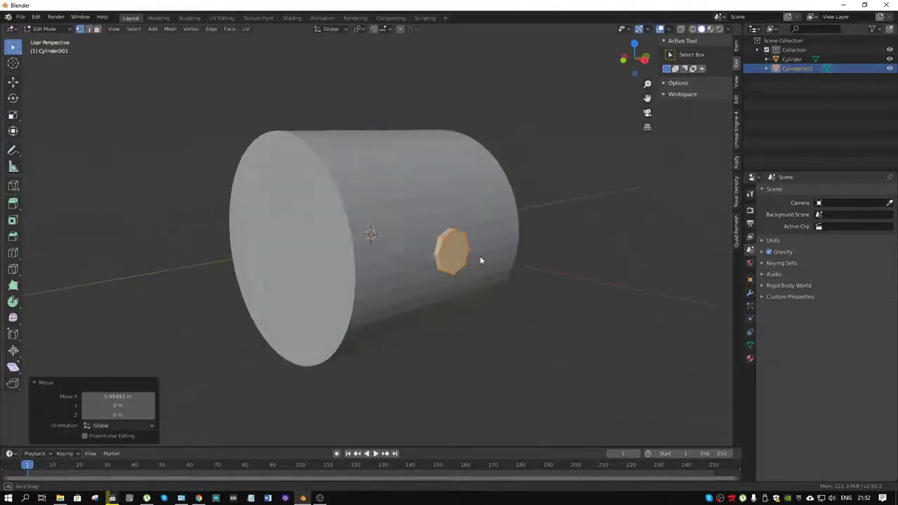
key("ctrl+Tab")
left_click(344, 279)
Delete both end-cap faces of the large cylinder in Edit Mode and return to Object Mode.
left_click(384, 276)
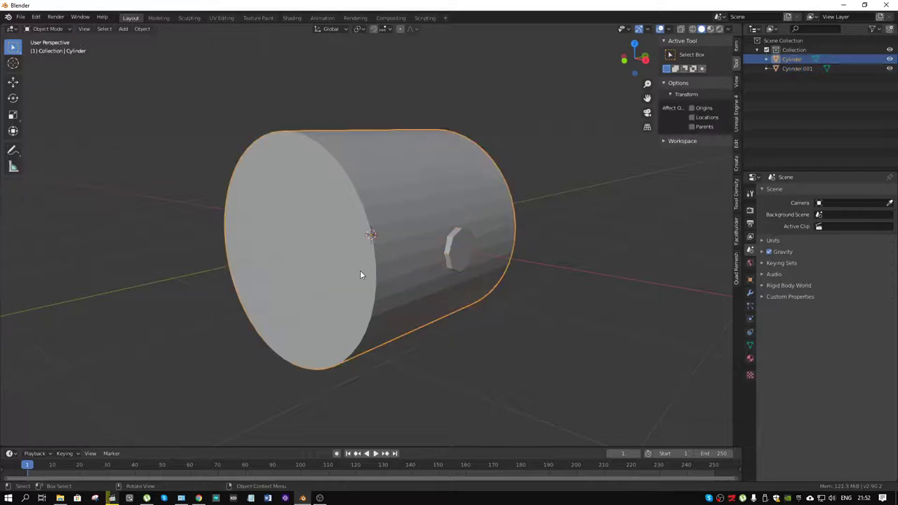
key("ctrl+Tab")
left_click(414, 266)
left_click(323, 246)
middle_click_drag(323, 246, 348, 266)
left_click(367, 255)
key("x")
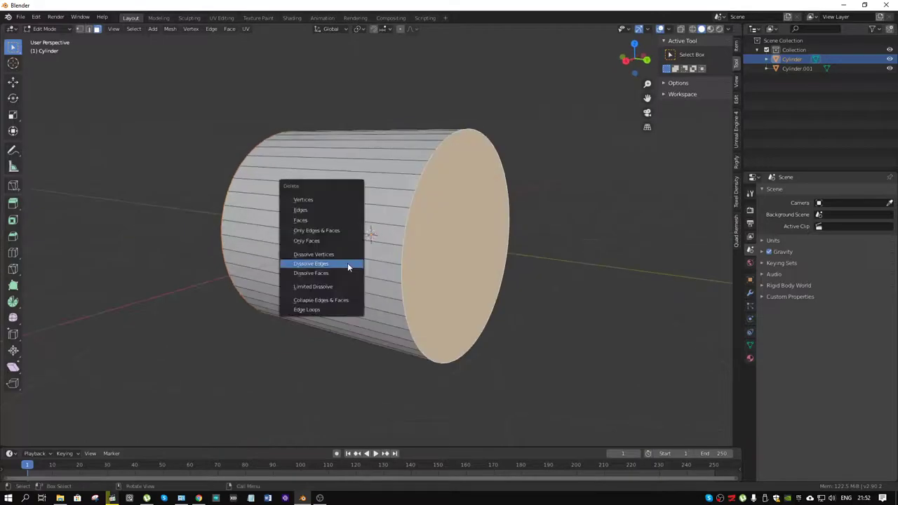
left_click(320, 219)
middle_click_drag(320, 219, 371, 241)
key("ctrl+Tab")
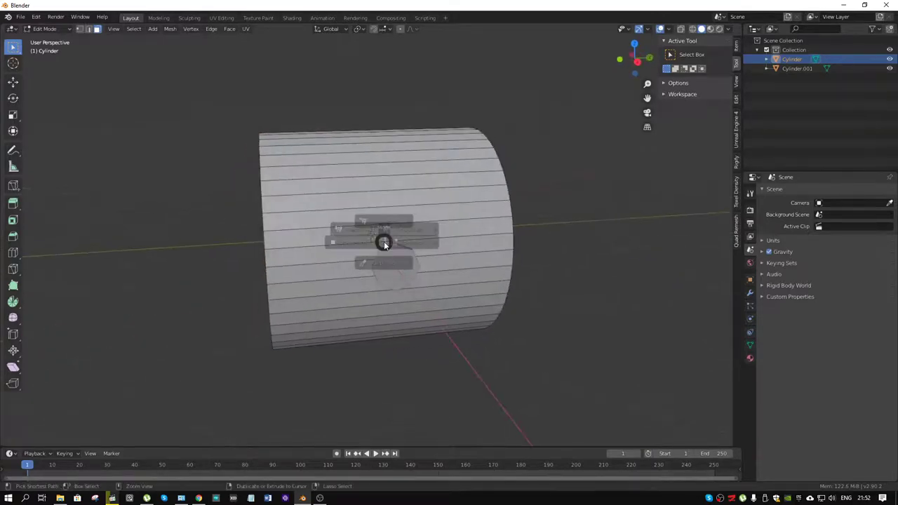
left_click(321, 243)
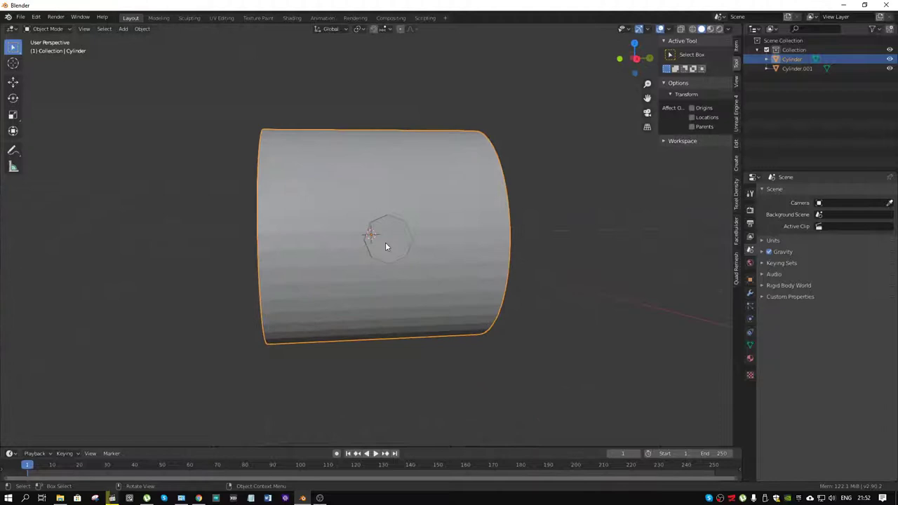
Delete the large open-ended cylinder, keeping only the small eight-sided one.
left_click(385, 242)
scroll(392, 251, "up", 2)
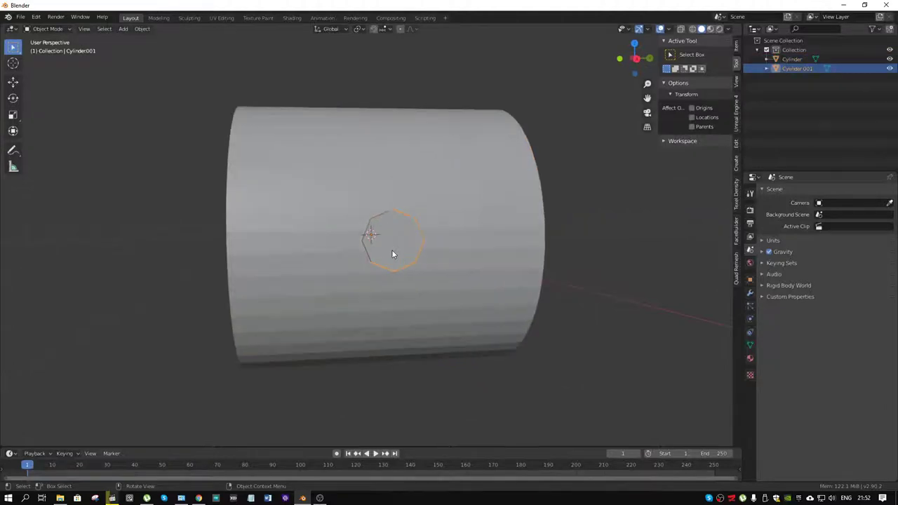
middle_click_drag(392, 255, 421, 257)
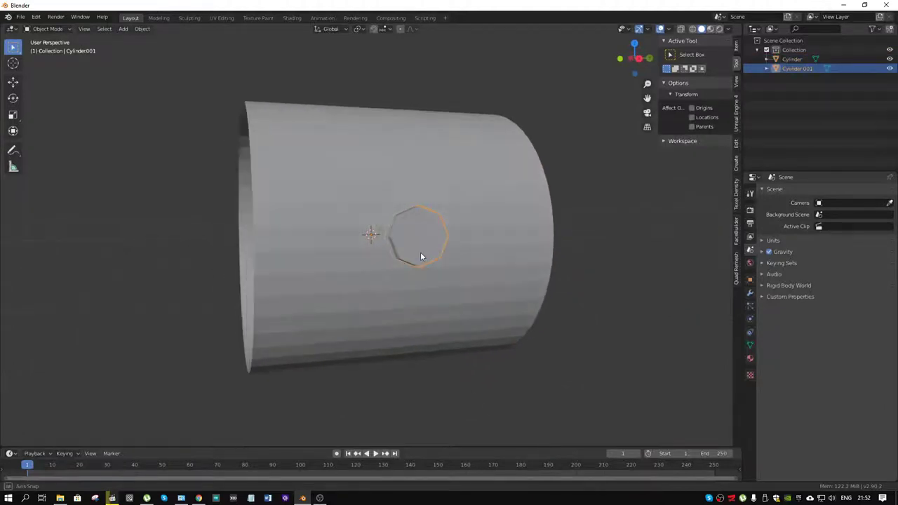
left_click(388, 281)
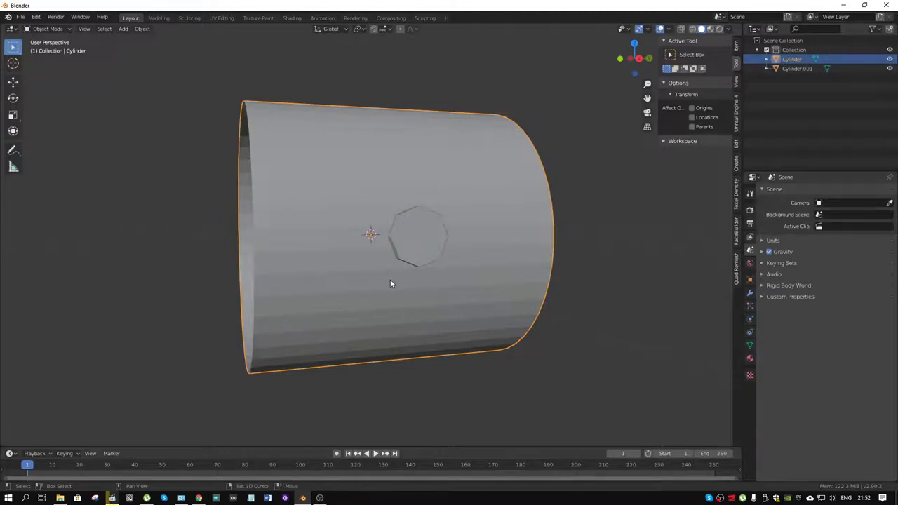
key("shift+a")
mouse_move(391, 279)
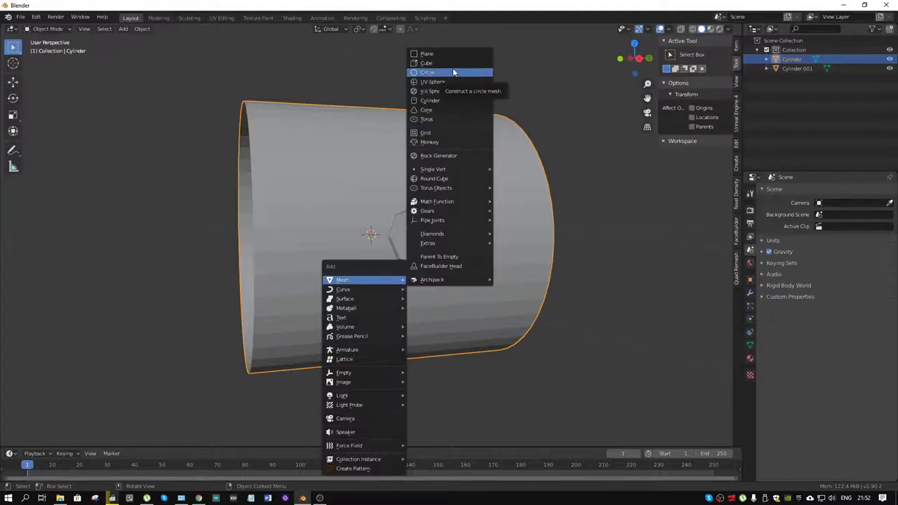
key("Escape")
key("x")
left_click(390, 239)
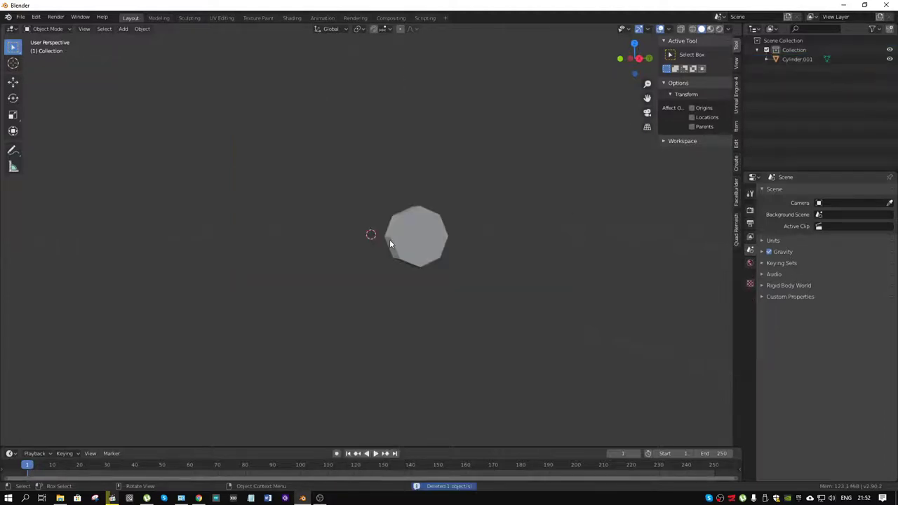
Add a new eight-sided mesh cylinder at the origin, rotated 90° about X, with a radius of 1 m.
middle_click_drag(372, 286, 385, 303)
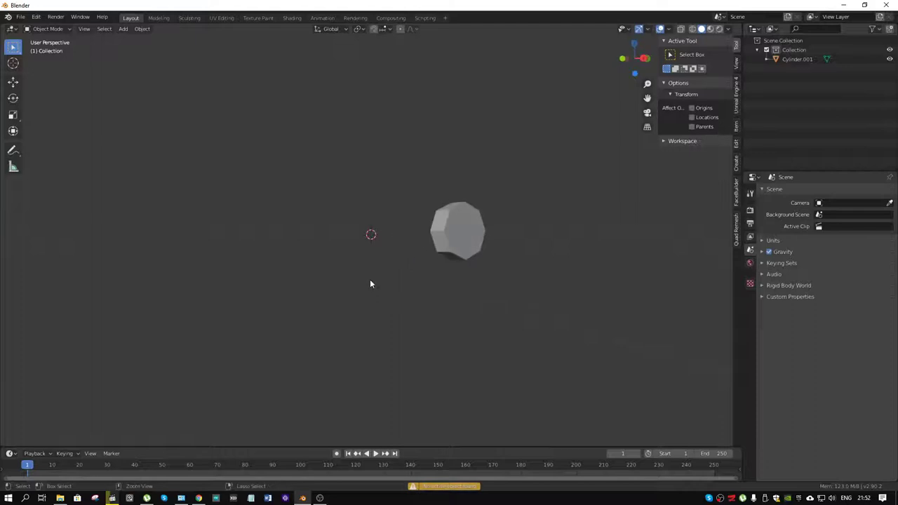
key("shift+a")
mouse_move(352, 300)
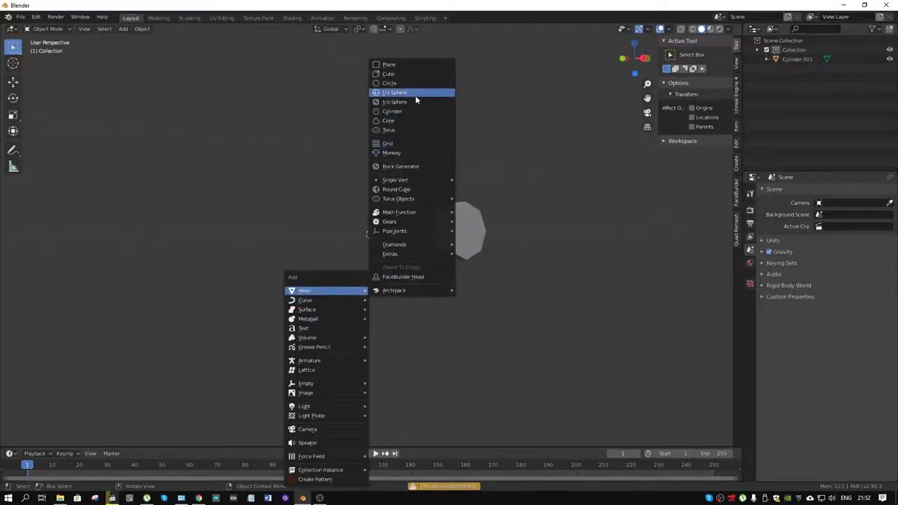
left_click(412, 111)
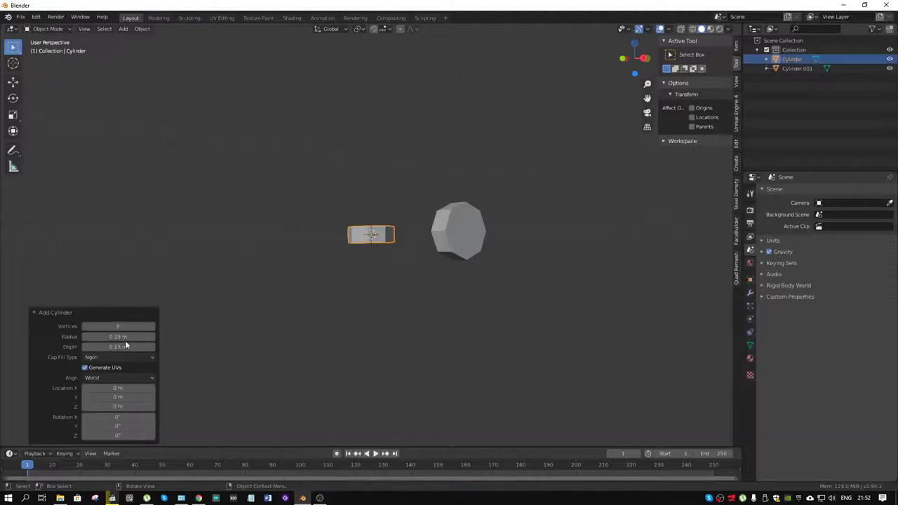
left_click(121, 418)
type("90")
key("Return")
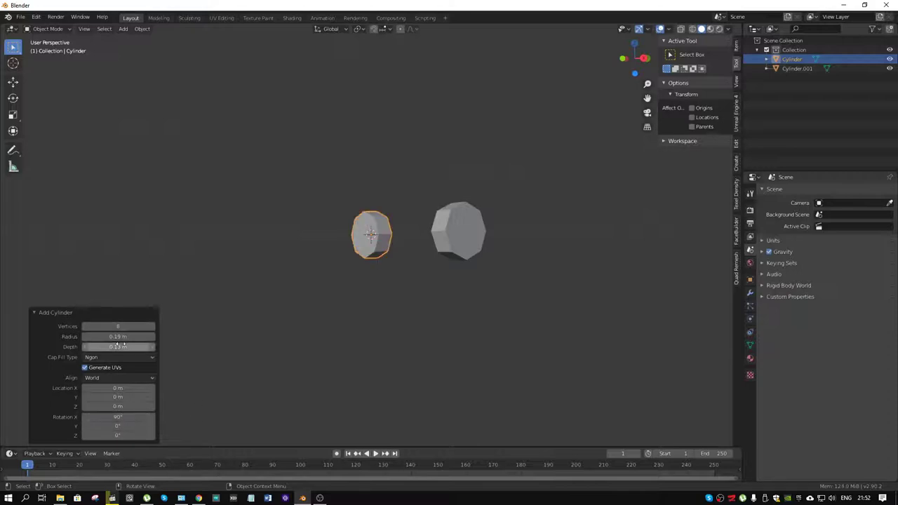
left_click(122, 337)
type("1")
key("Return")
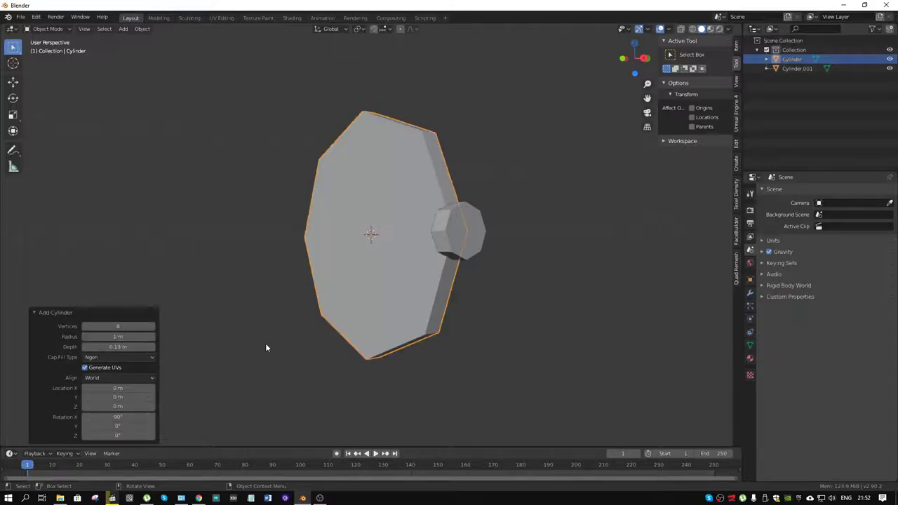
Raise the new large cylinder's vertex count to 27 and show the viewport in wireframe.
mouse_move(265, 343)
middle_mouse_down()
mouse_move(292, 323)
mouse_move(273, 337)
middle_mouse_up()
left_click_drag(119, 326, 141, 324)
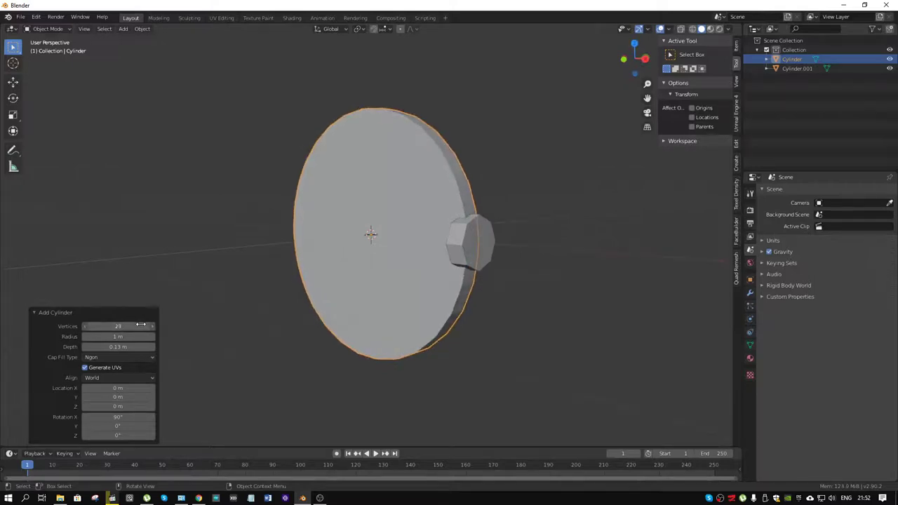
left_click(699, 29)
mouse_move(550, 130)
middle_mouse_down()
mouse_move(461, 217)
mouse_move(439, 220)
mouse_move(384, 259)
middle_mouse_up()
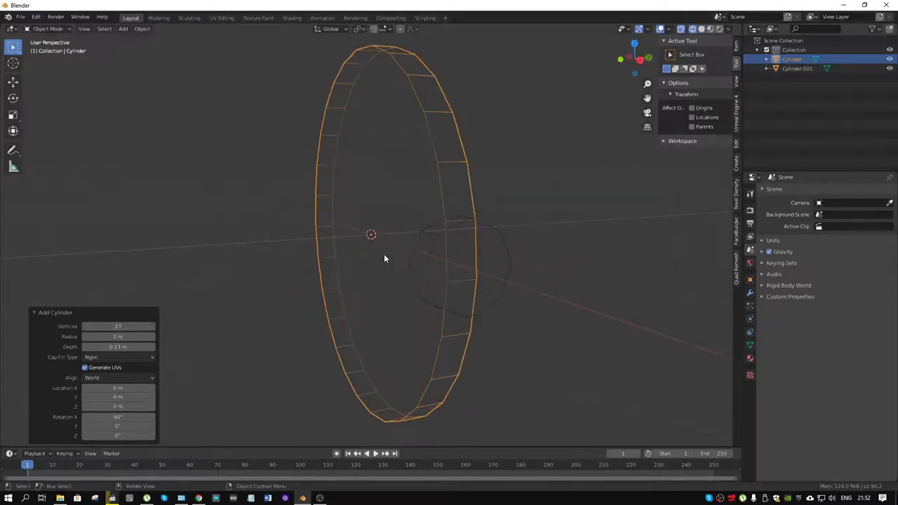
Try vertex counts of 46 and 48 for the new large cylinder.
left_click(113, 327)
type("46")
key("Return")
middle_click_drag(440, 260, 433, 253)
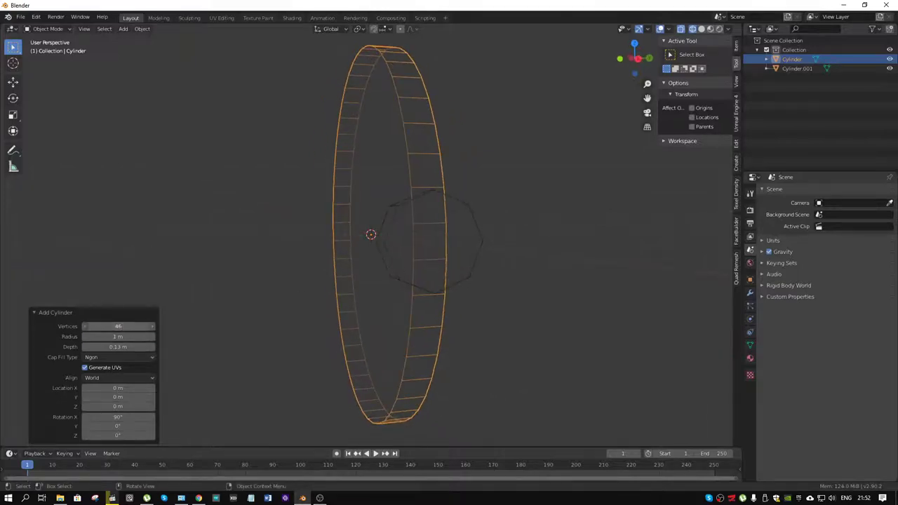
left_click_drag(138, 327, 144, 326)
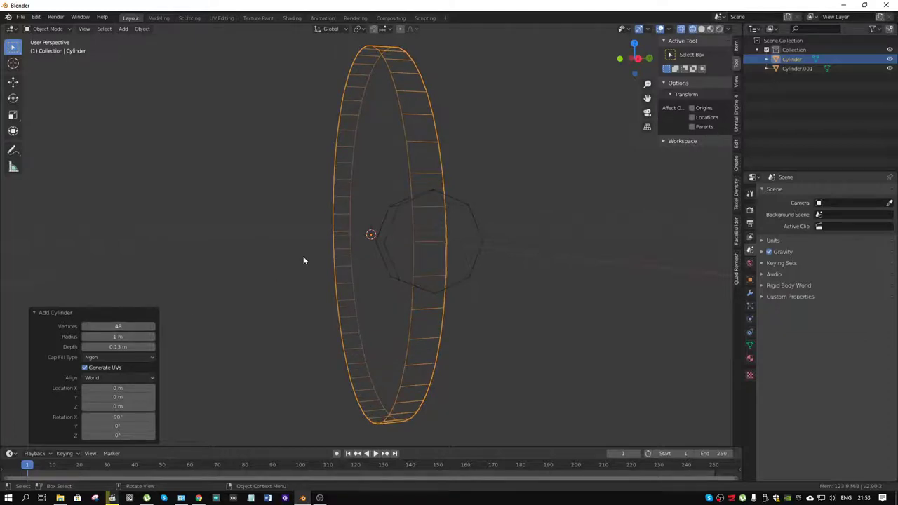
mouse_move(305, 259)
middle_mouse_down()
mouse_move(355, 269)
mouse_move(395, 300)
mouse_move(403, 288)
mouse_move(391, 226)
mouse_move(294, 252)
mouse_move(316, 254)
middle_mouse_up()
Raise the new large cylinder's vertex count above 48 to get narrower wall segments.
left_click(127, 326)
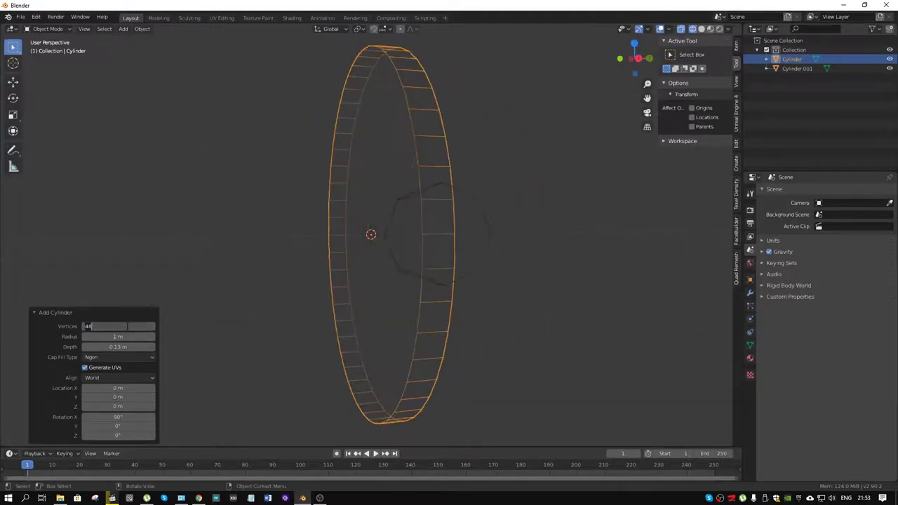
type("80")
key("Return")
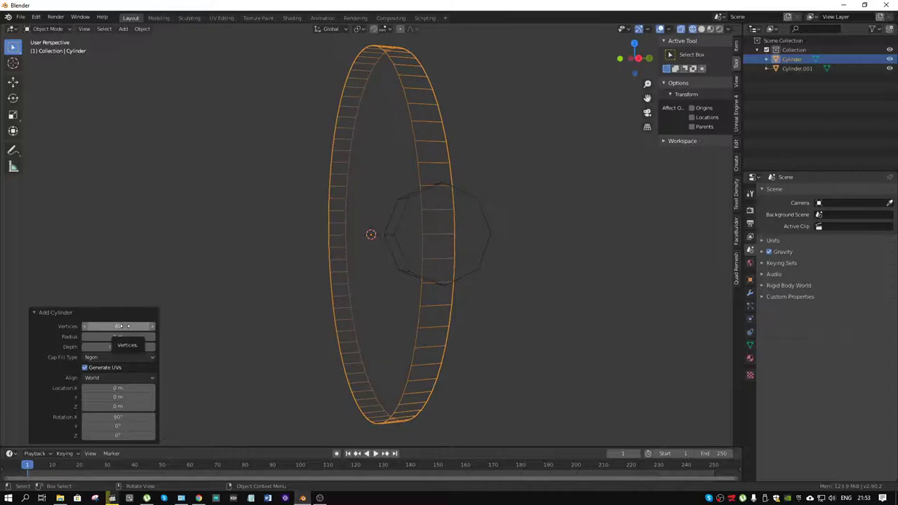
In Edit Mode, scale the small eight-sided cylinder's geometry down to about 0.92 and return to Object Mode.
left_click(488, 231)
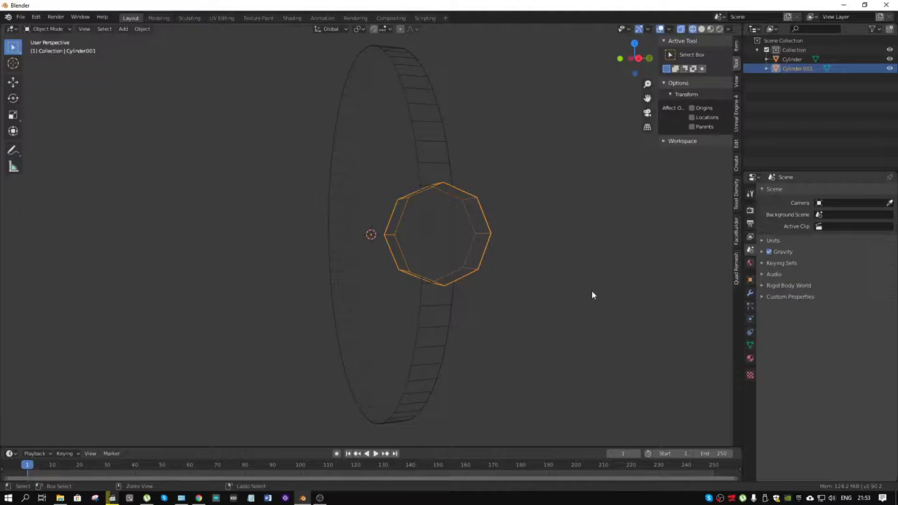
key("ctrl+Tab")
left_click(621, 291)
key("s")
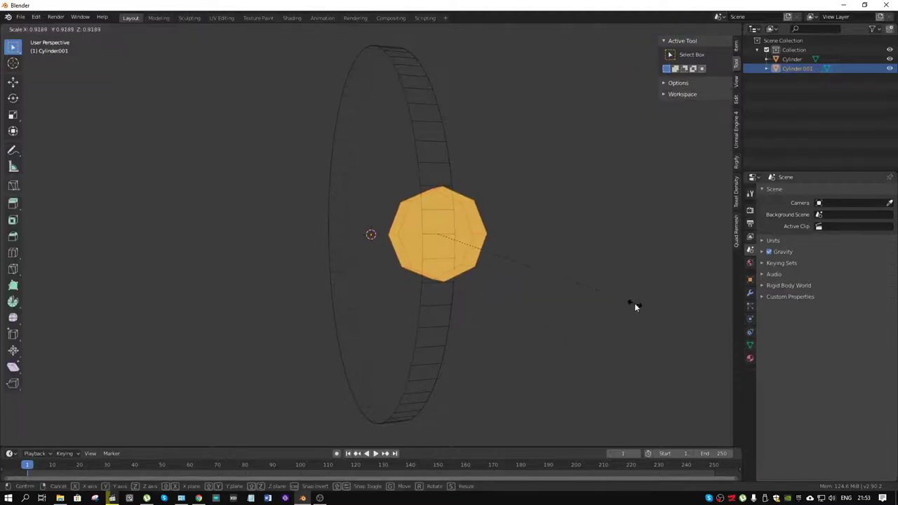
left_click(635, 303)
key("ctrl+Tab")
left_click(311, 145)
In Edit Mode, stretch the large cylinder along Y by a factor of about 20.58 and return to Object Mode.
left_click(449, 139)
key("ctrl+Tab")
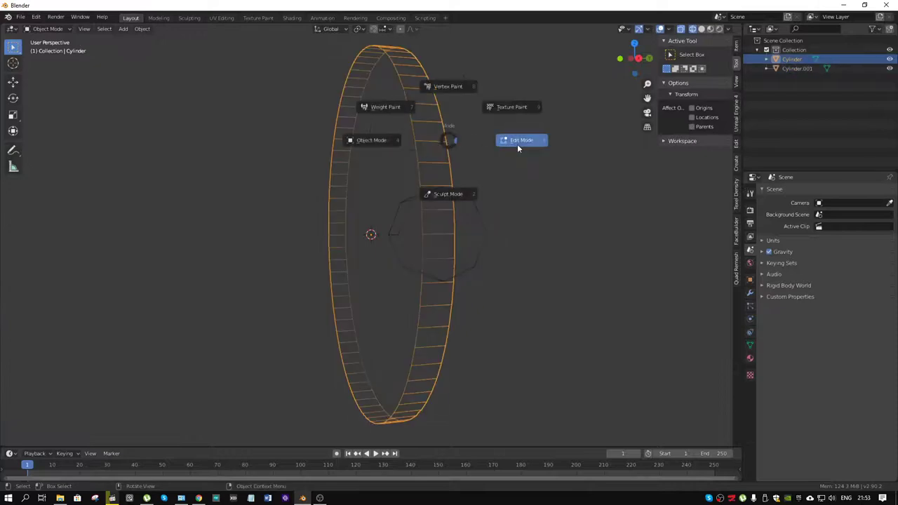
left_click(517, 141)
key("alt+a")
left_click(416, 153)
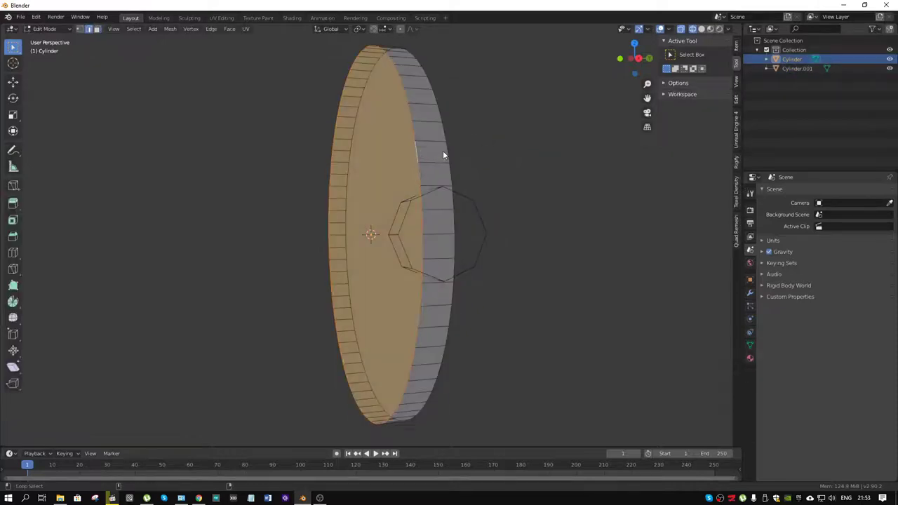
key("a")
key("s")
key("x")
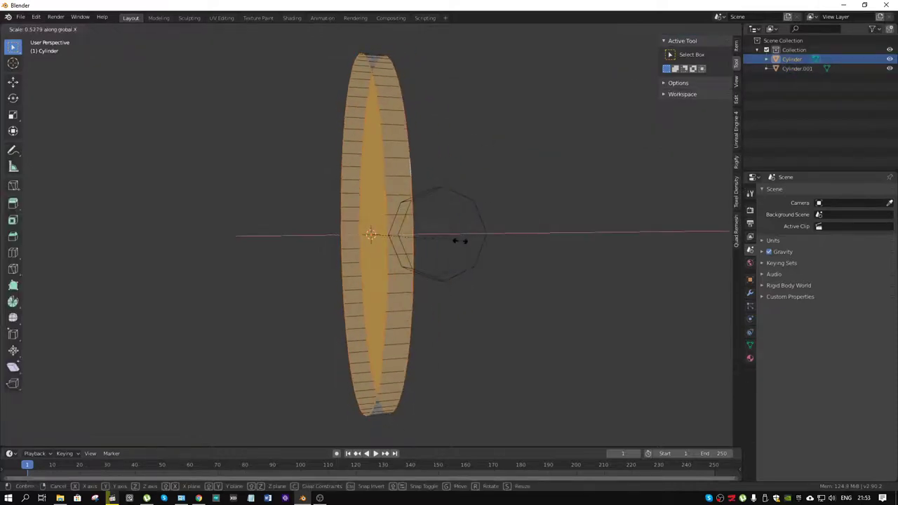
key("y")
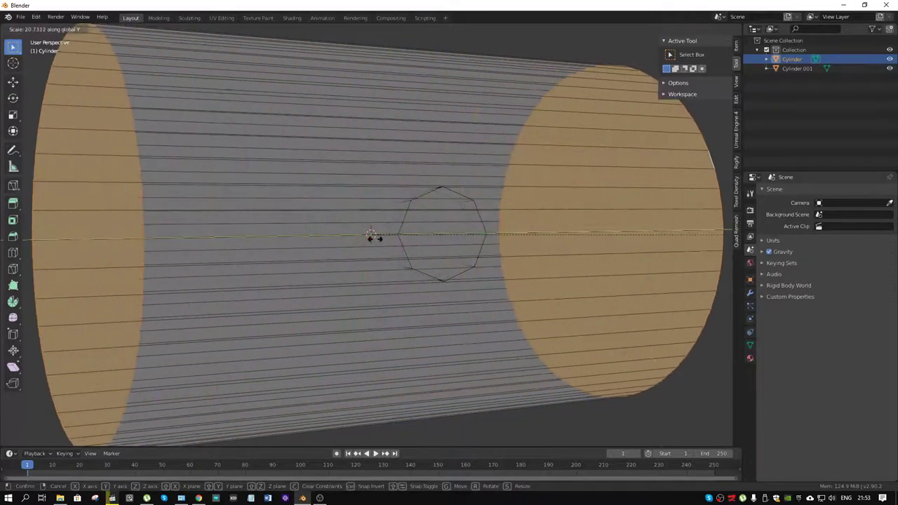
left_click(346, 242)
scroll(347, 243, "down", 4)
middle_click_drag(390, 213, 539, 181)
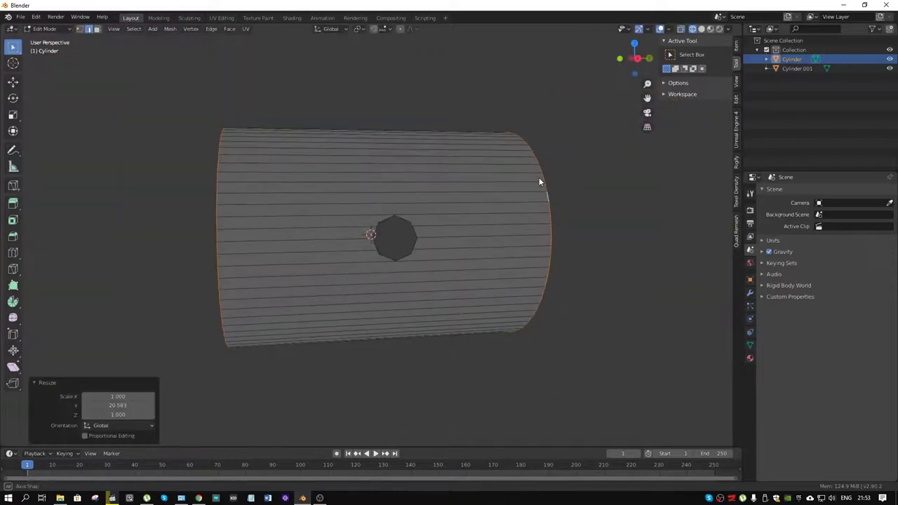
key("ctrl+Tab")
left_click(288, 266)
Move the small cylinder object about 1.06 m along negative Y, towards the end of the large cylinder.
left_click(389, 236)
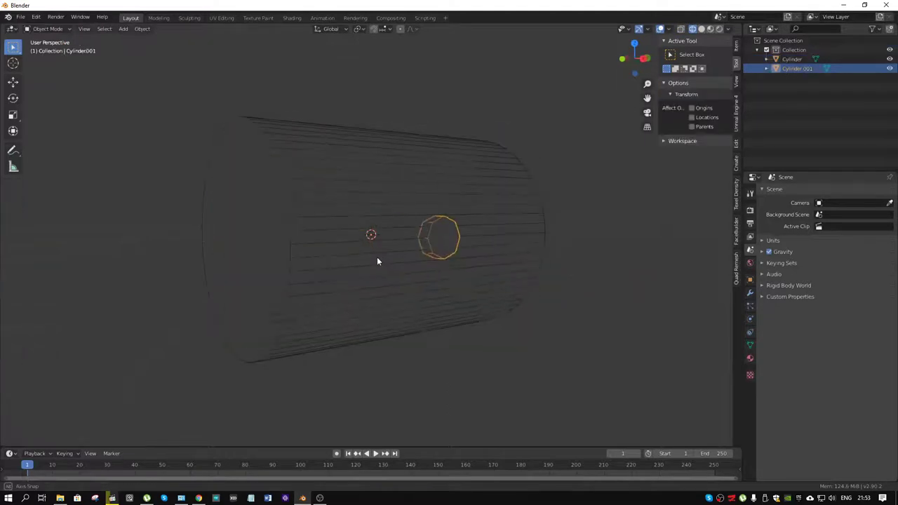
middle_click_drag(377, 261, 359, 263)
key("ctrl+Tab")
left_click(438, 262)
middle_click_drag(449, 262, 426, 292)
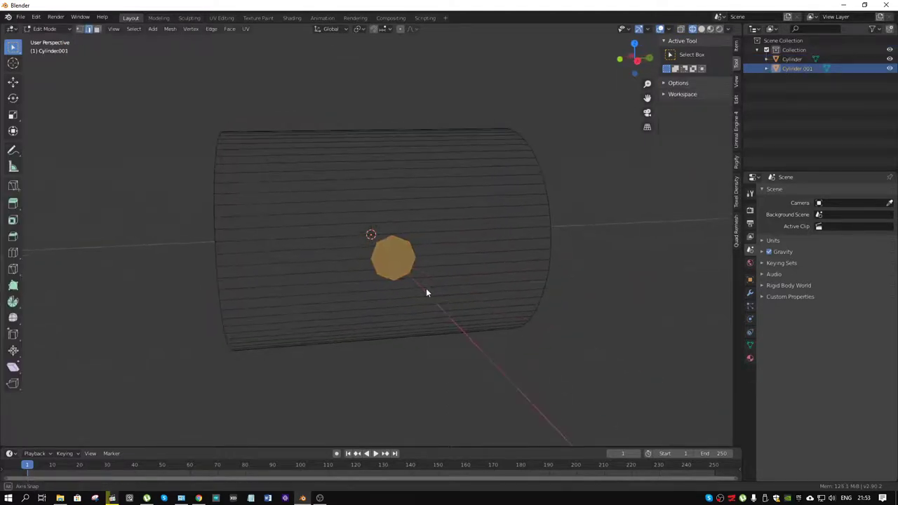
key("ctrl+Tab")
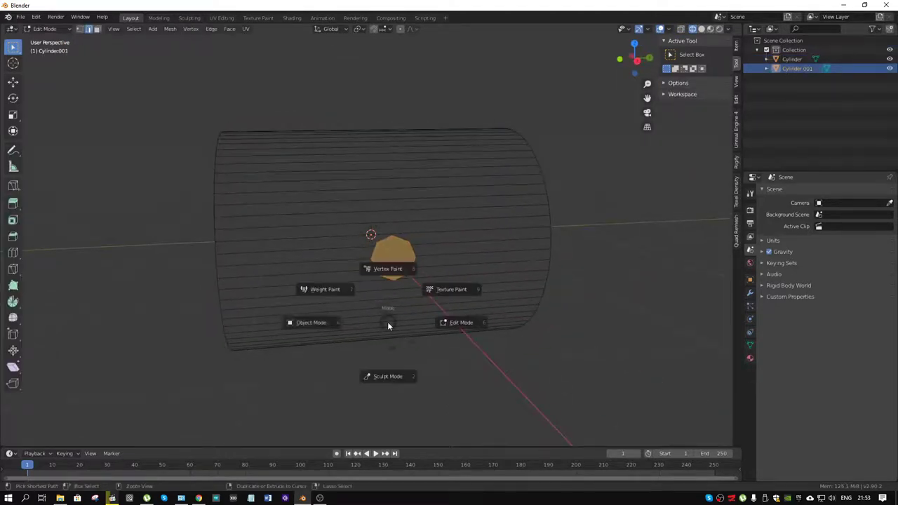
left_click(328, 324)
middle_click_drag(344, 327, 436, 353)
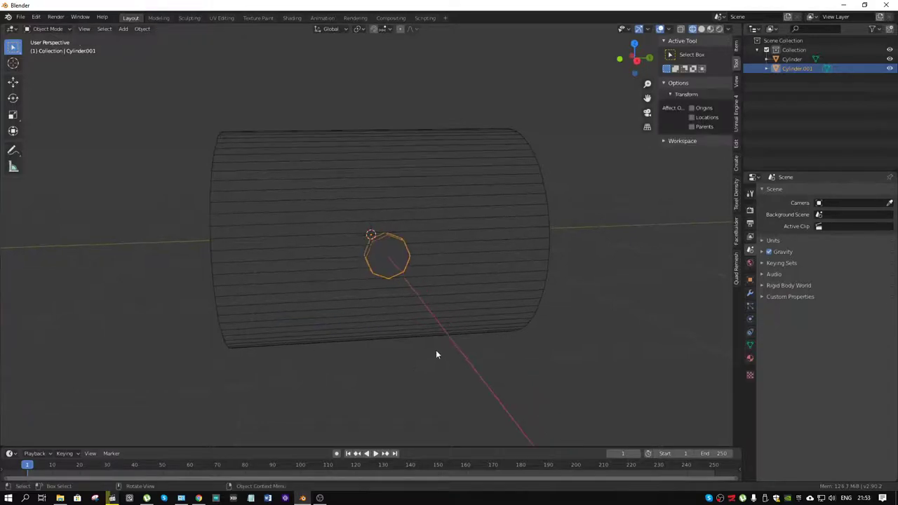
key("g")
key("y")
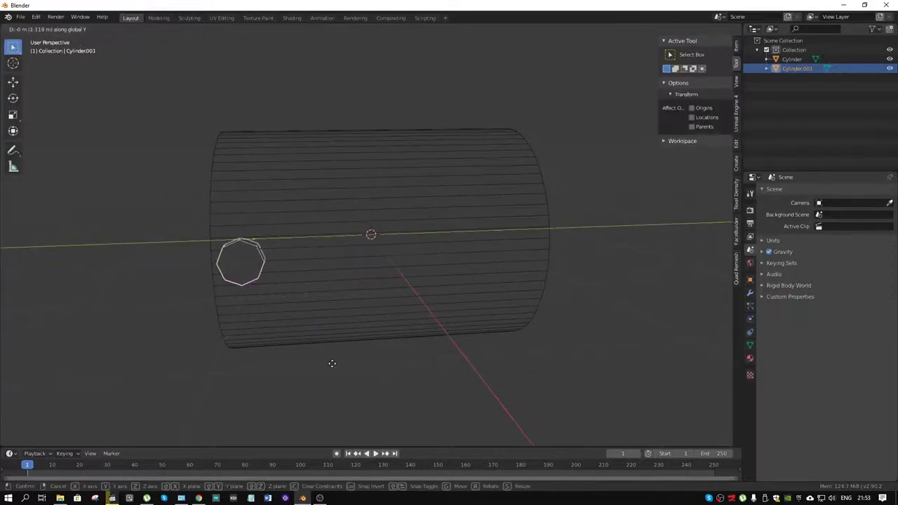
left_click(338, 361)
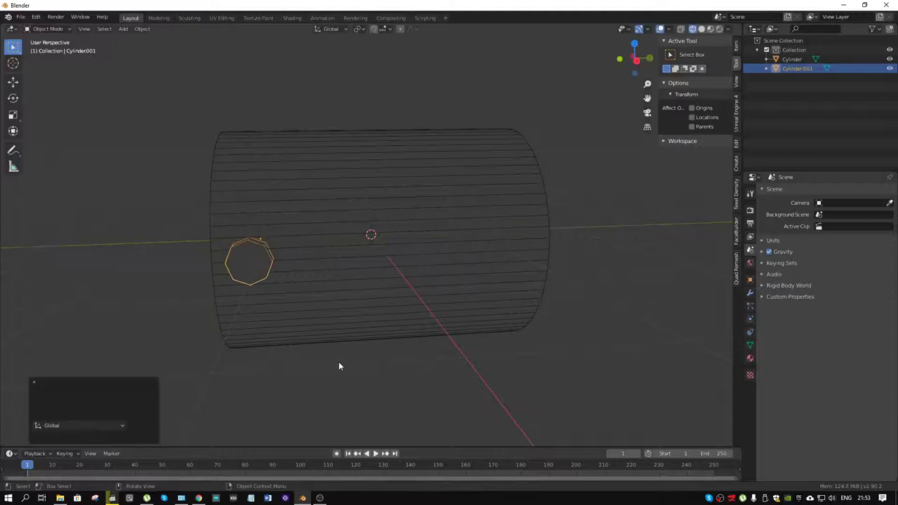
middle_click_drag(309, 265, 368, 264)
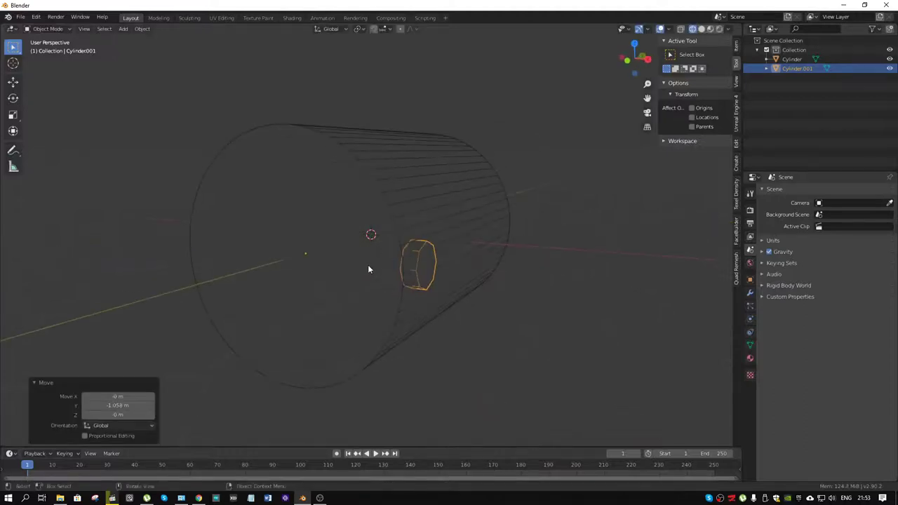
Delete the large cylinder's two end-cap faces in Edit Mode, return to Object Mode and select the small cylinder.
left_click(422, 208)
key("Tab")
middle_click_drag(339, 225, 445, 233)
left_click(446, 233)
right_click(445, 233)
left_click(446, 235)
middle_click_drag(353, 227, 461, 231)
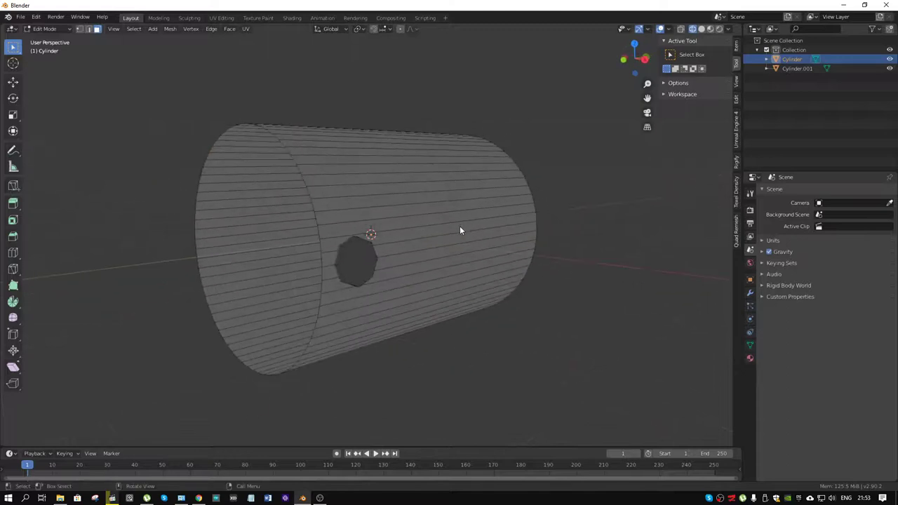
key("ctrl+Tab")
left_click(356, 260)
left_click(356, 262)
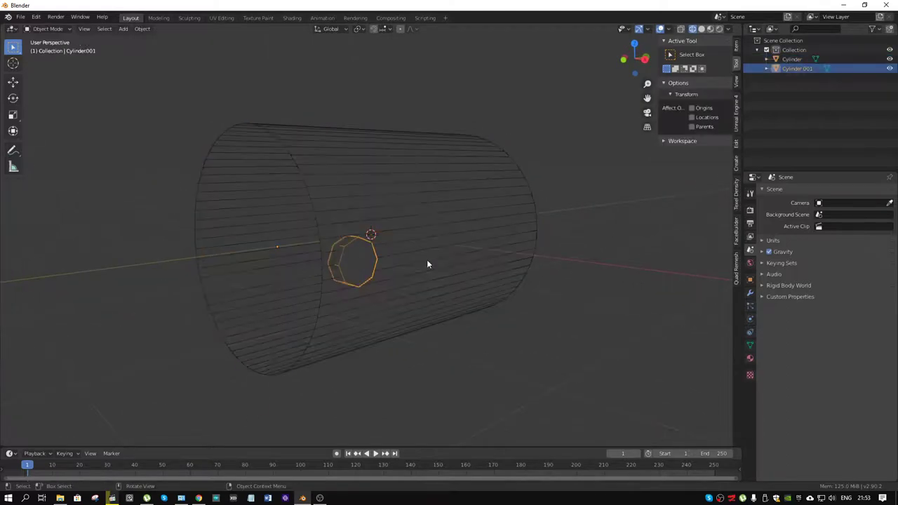
Undo the end-cap deletion and the small cylinder's move along Y.
middle_click_drag(421, 273, 374, 286)
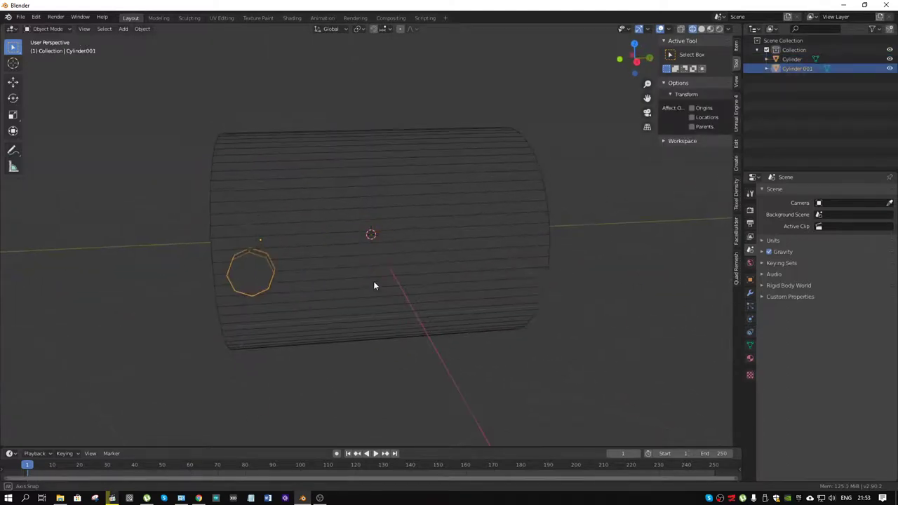
left_click(374, 286)
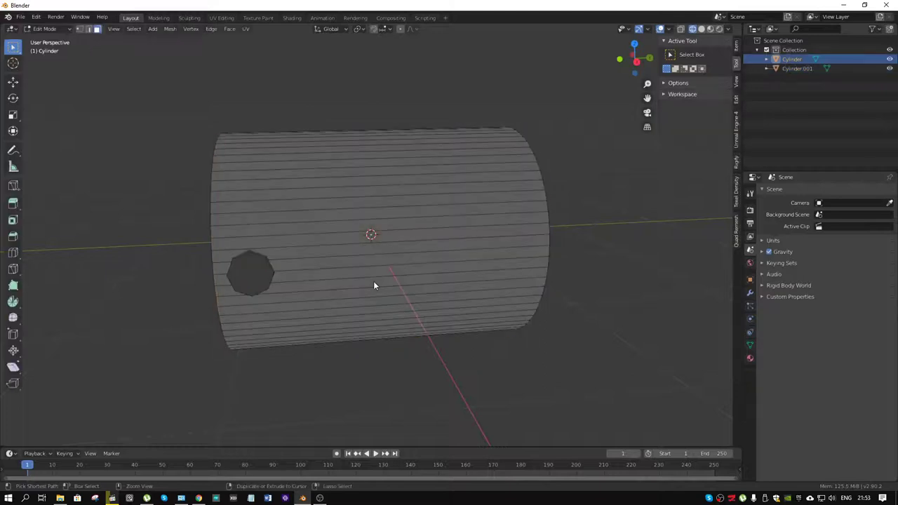
left_click(374, 285)
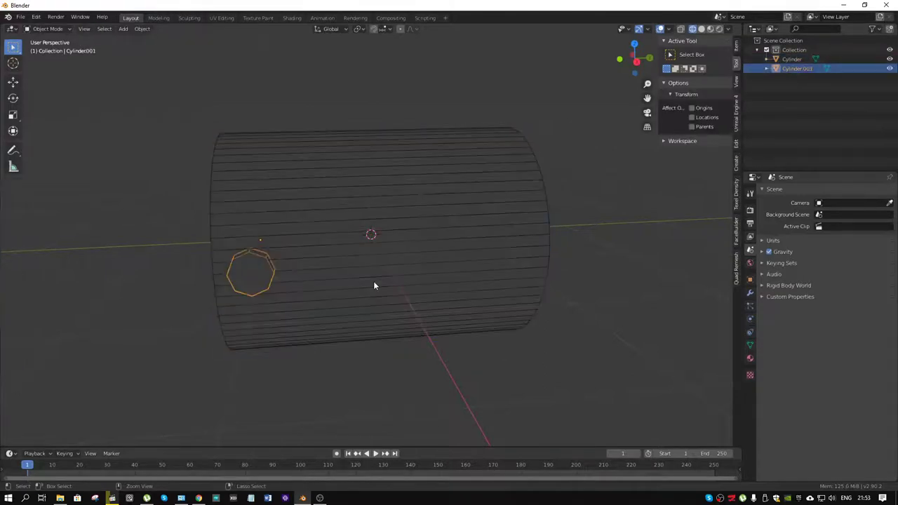
middle_click_drag(311, 274, 336, 271)
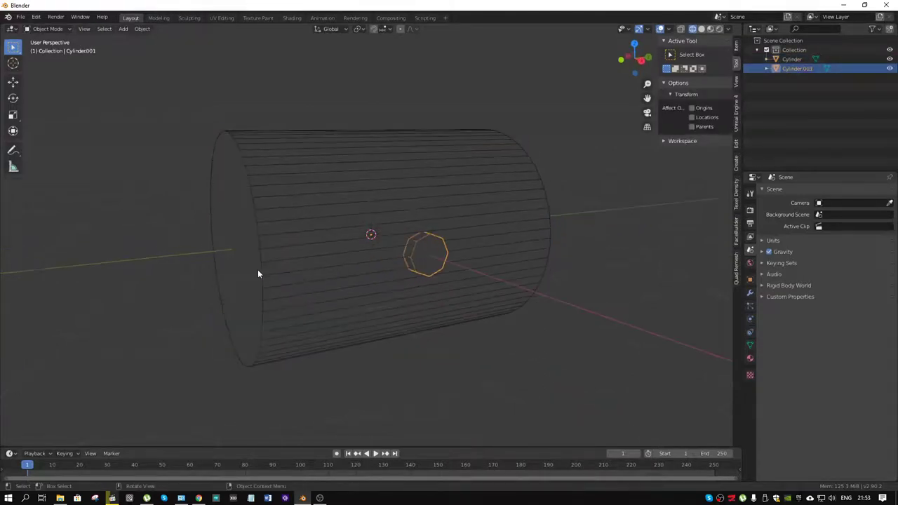
In Edit Mode, delete both end-cap faces of the large cylinder.
left_click(279, 277)
key("Tab")
key("shift+z")
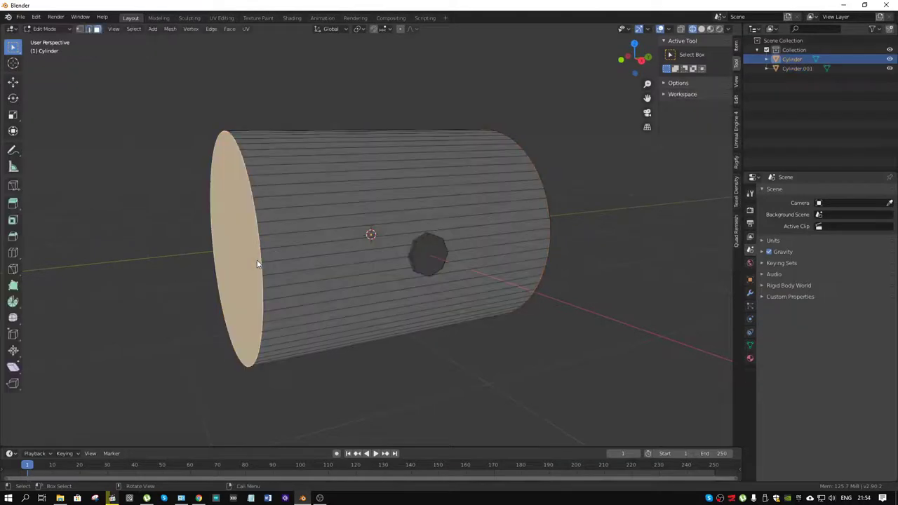
mouse_move(257, 261)
middle_mouse_down()
mouse_move(379, 293)
mouse_move(421, 270)
middle_mouse_up()
left_click(425, 266)
key("x")
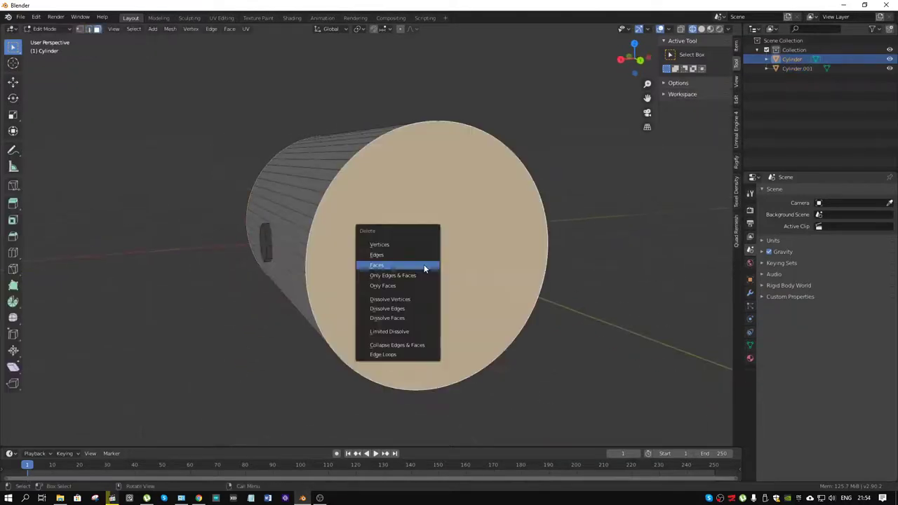
left_click(424, 264)
Select both open edge loops of the large cylinder and scale them to 0.146 along Y, just wider than the small cylinder.
middle_click_drag(293, 247, 332, 270)
scroll(405, 245, "up", 2)
left_click(373, 261, "alt")
key("2")
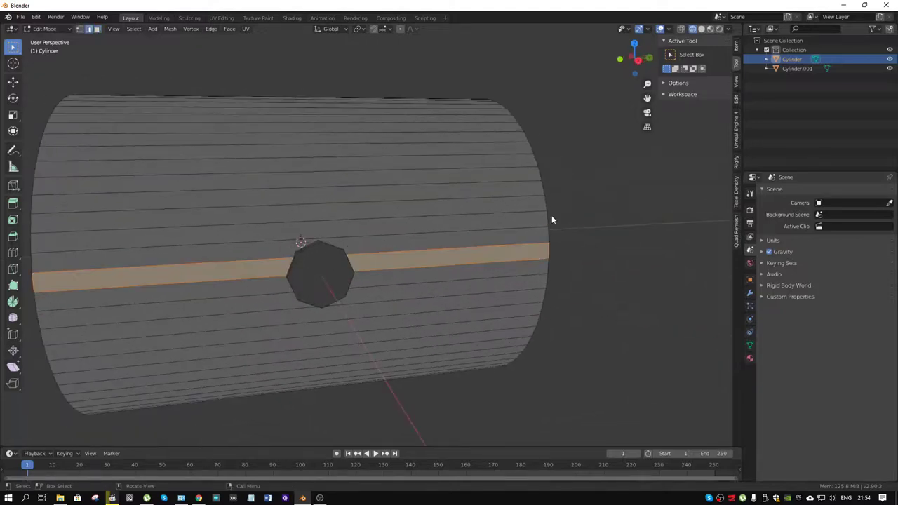
left_click(548, 221, "alt")
left_click(33, 239, "alt+shift")
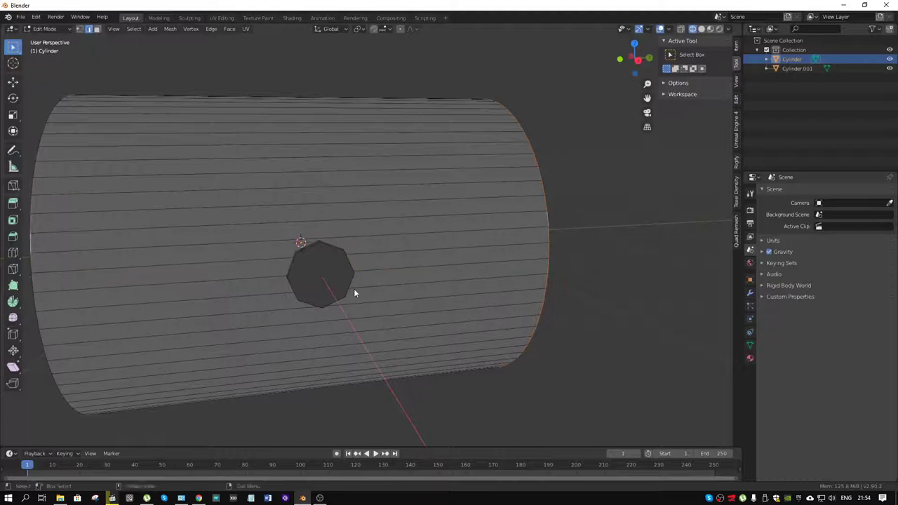
key("s")
key("y")
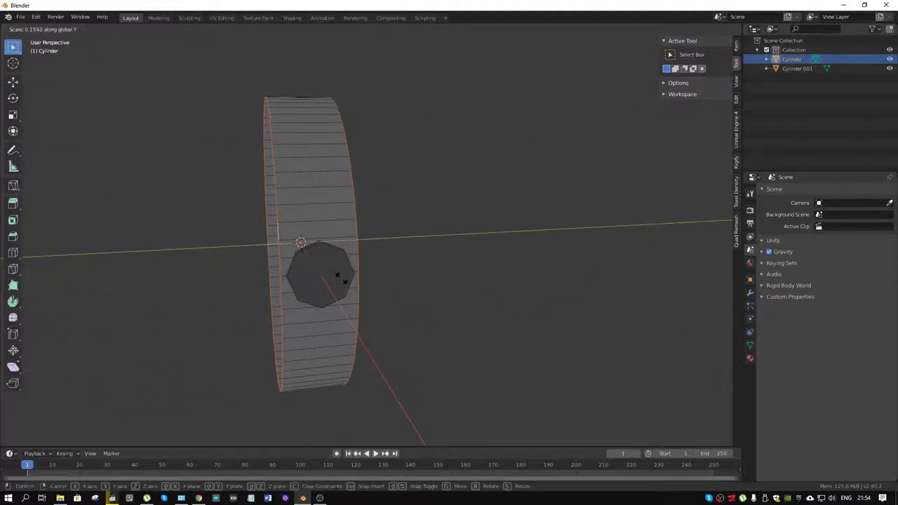
left_click(336, 281)
scroll(327, 261, "up", 4)
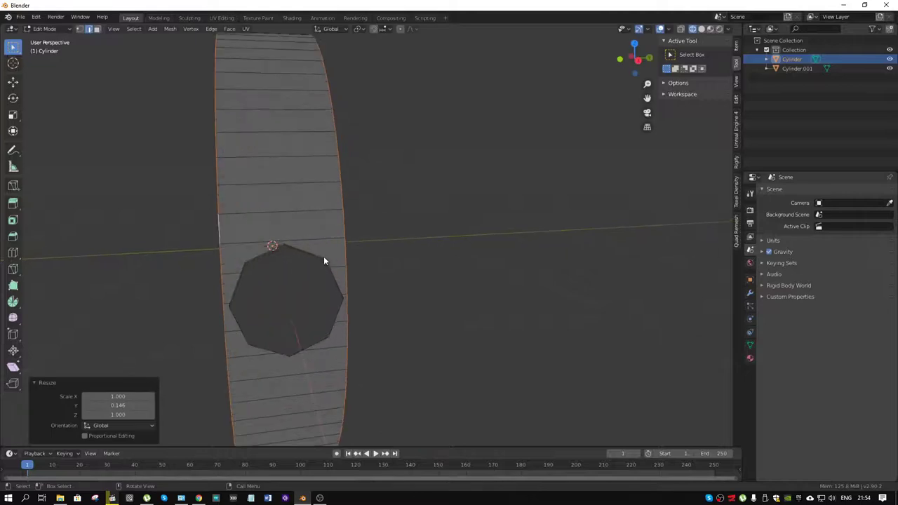
middle_click_drag(326, 256, 353, 254)
scroll(370, 228, "down", 3)
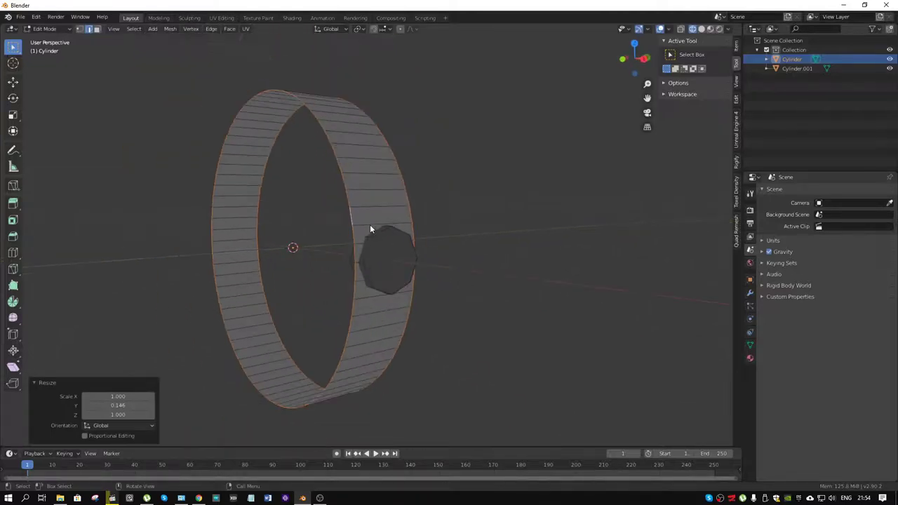
Keep only the ring wall faces around the small cylinder by inverting their selection and deleting all other faces.
key("alt+a")
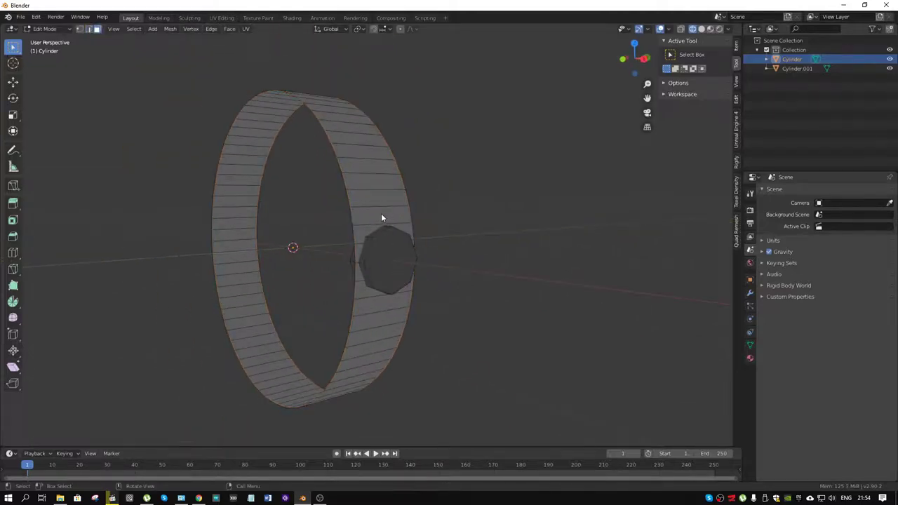
left_click(364, 232)
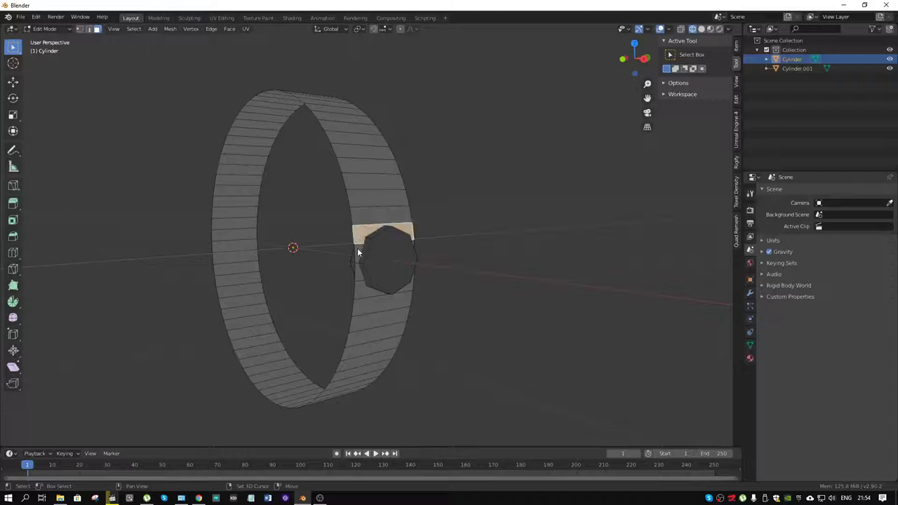
left_click(361, 289, "shift")
middle_click_drag(378, 306, 368, 287)
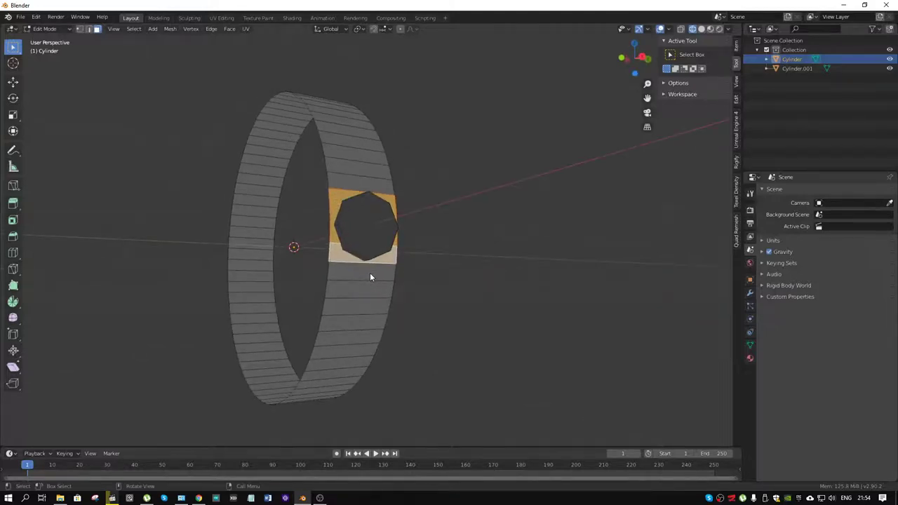
key("ctrl+i")
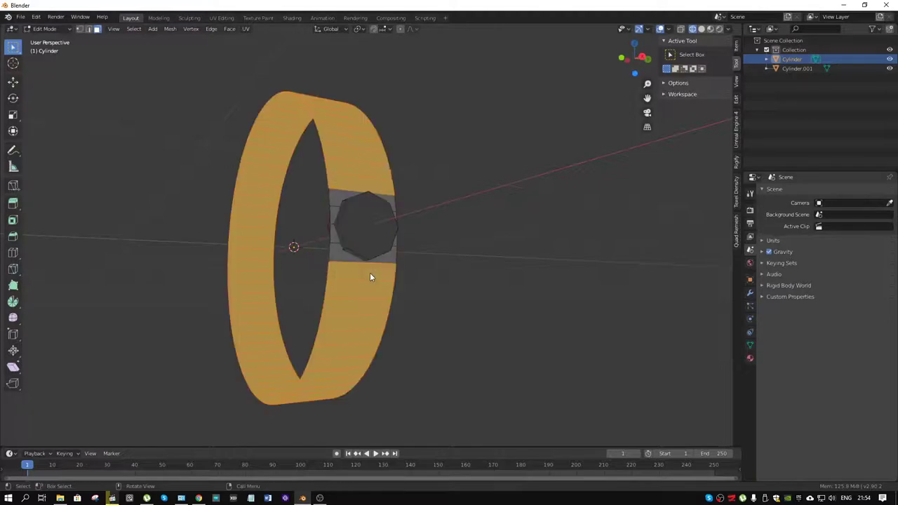
key("x")
left_click(371, 274)
middle_click_drag(383, 227, 365, 243)
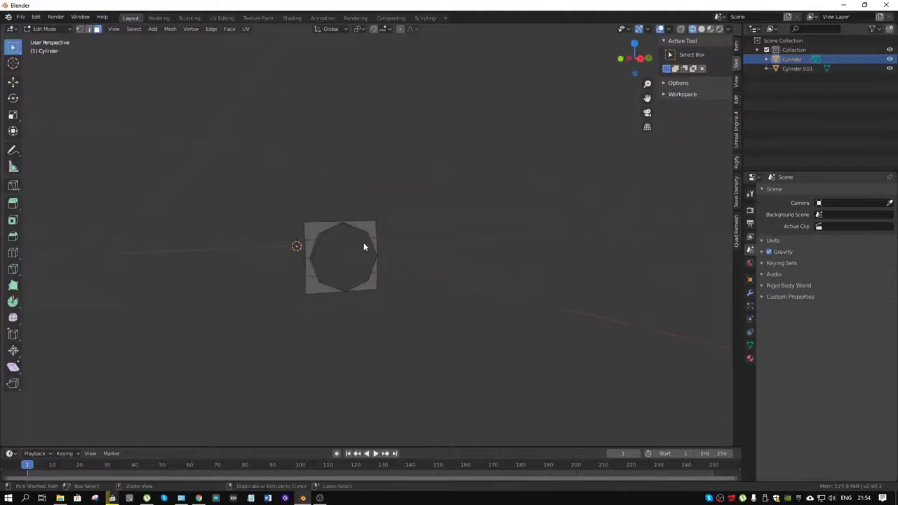
In Object Mode, cut the small cylinder out of the remaining wall patch with a Boolean Difference.
key("ctrl+Tab")
left_click(308, 245)
left_click(341, 251)
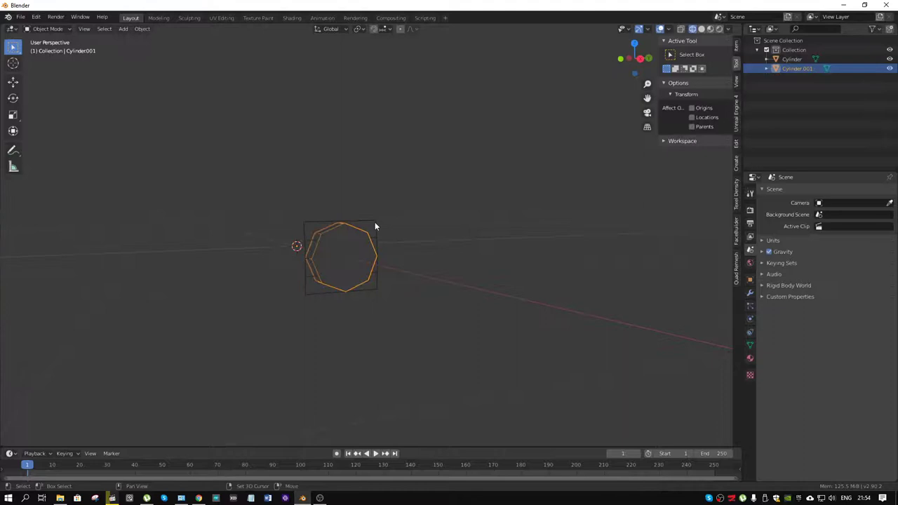
left_click(375, 223, "shift")
key("KP_Decimal")
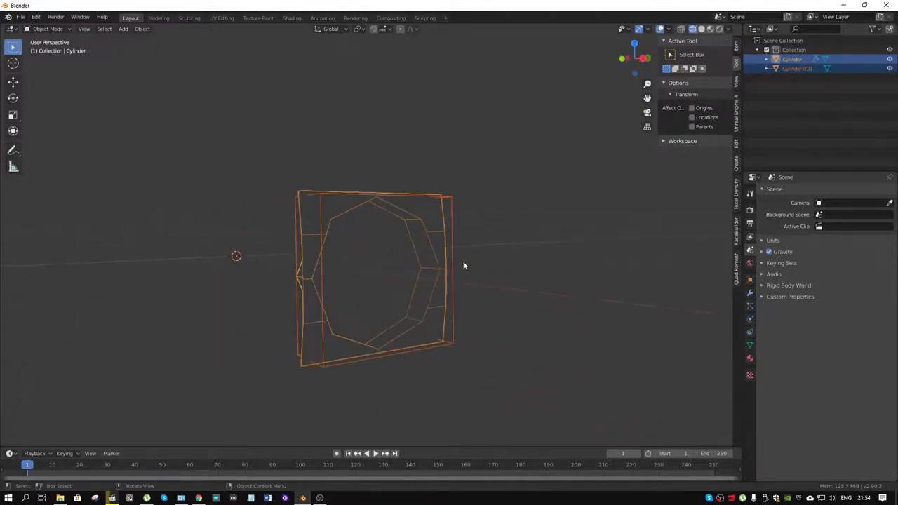
Apply the wall patch's Boolean modifier and delete the small cutter cylinder.
left_click(433, 207)
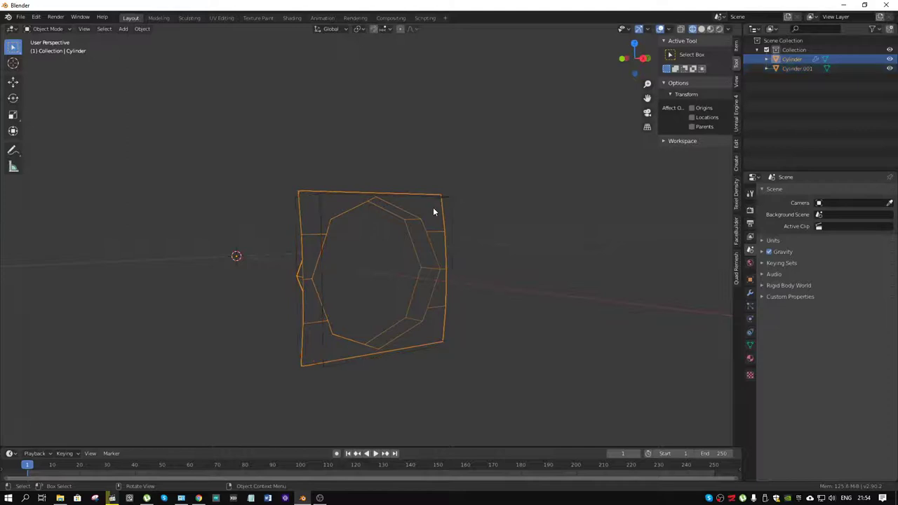
left_click(750, 294)
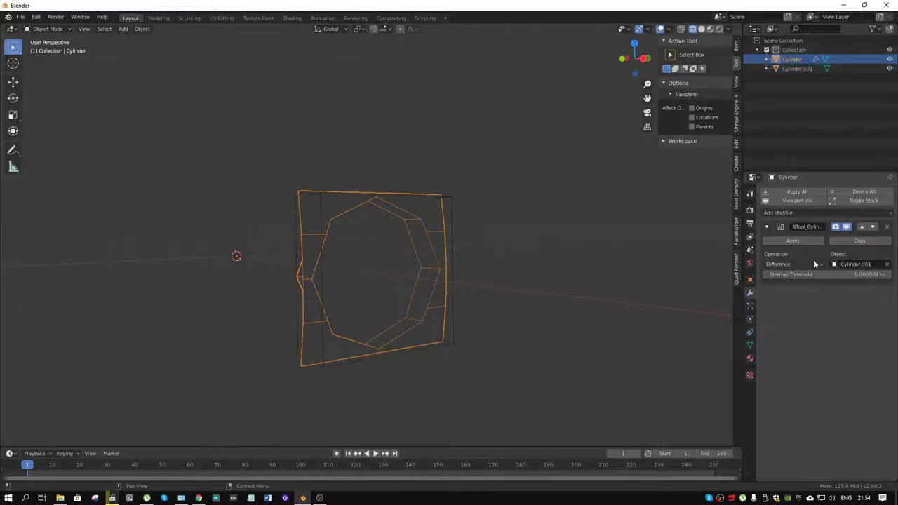
left_click(803, 240)
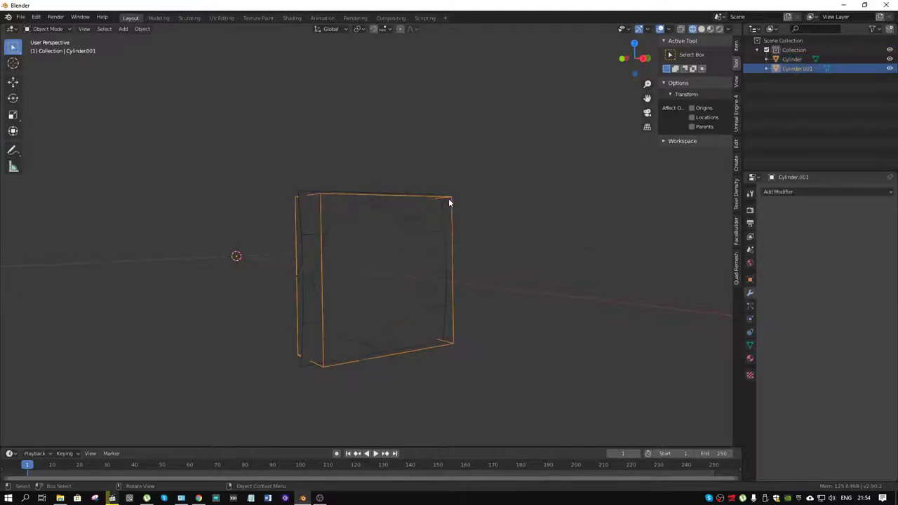
key("x")
left_click(448, 199)
Enter Edit Mode on the patch and delete the octagonal face closing the hole.
left_click(419, 225)
key("ctrl+Tab")
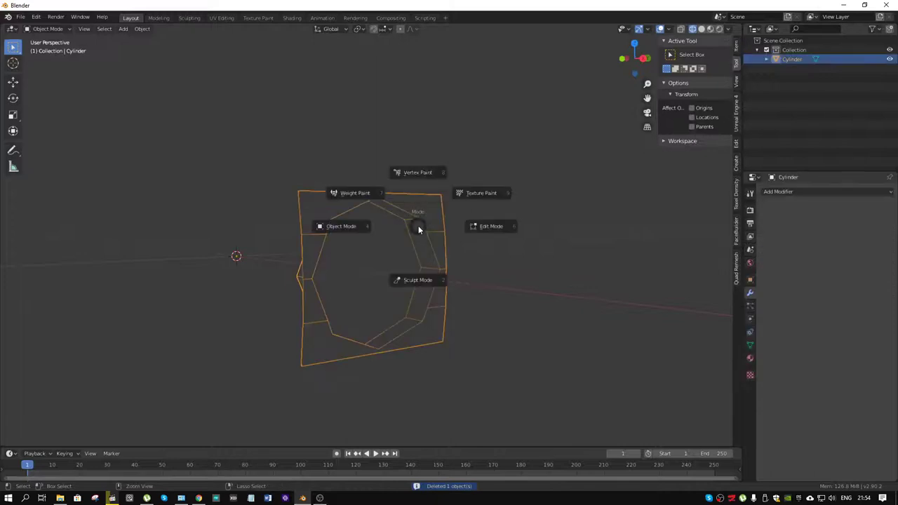
left_click(428, 230)
left_click(415, 222)
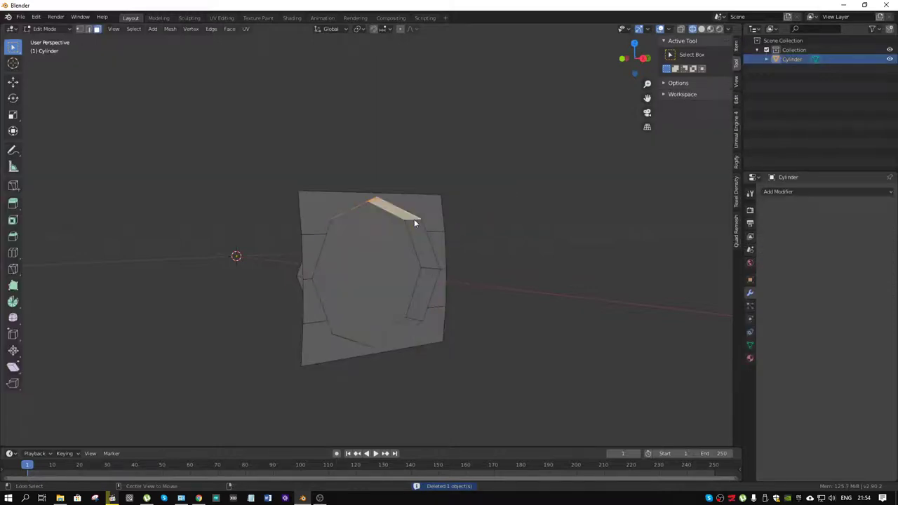
left_click(425, 269, "alt")
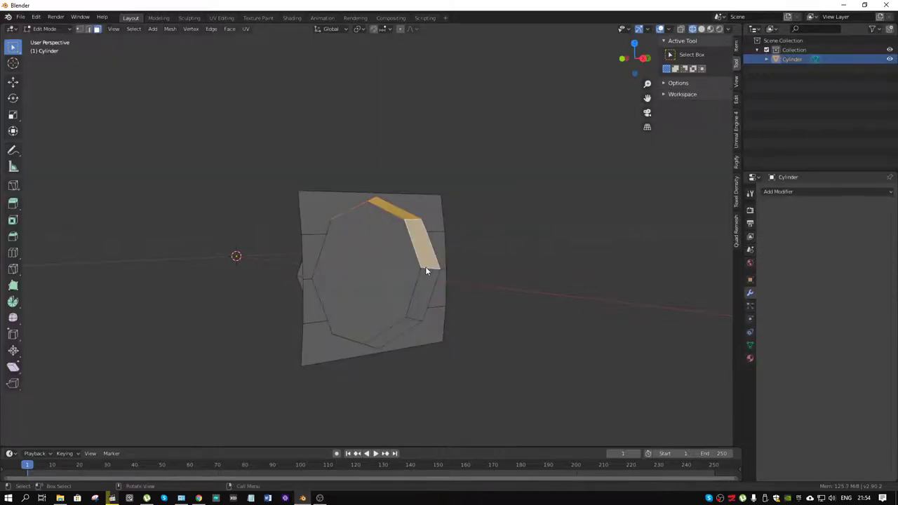
left_click(423, 268)
left_click(361, 270)
key("x")
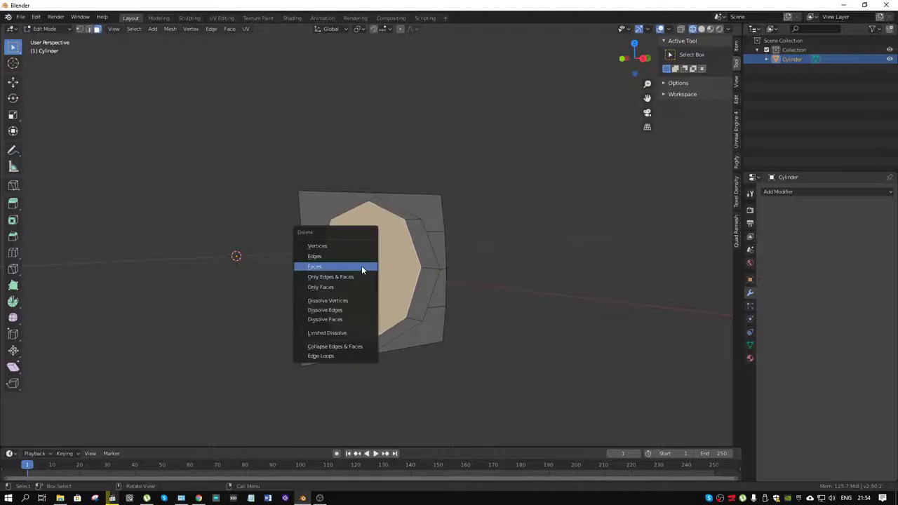
left_click(363, 269)
Select all the inner wall faces left around the octagonal hole and delete them, leaving a flat opening.
left_click(430, 271)
left_click(425, 298, "shift")
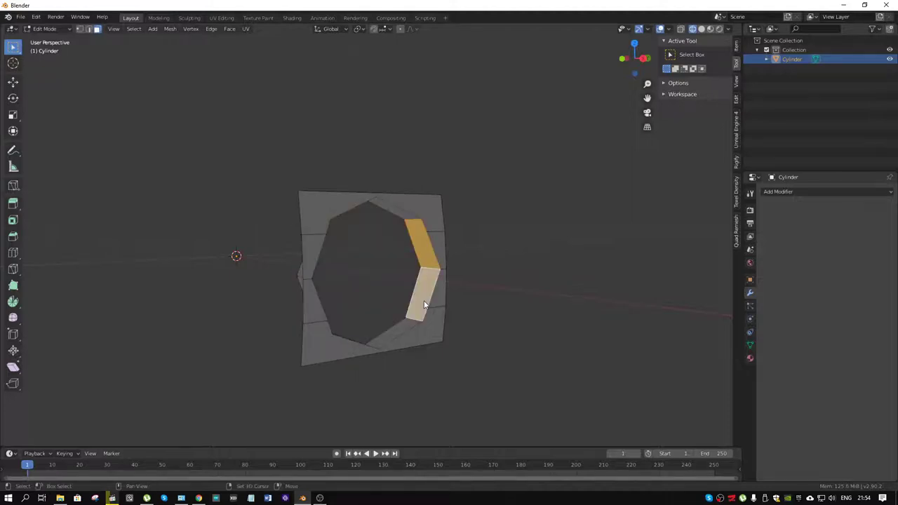
left_click(399, 326, "shift")
middle_click_drag(397, 327, 184, 162)
left_click(208, 67, "shift")
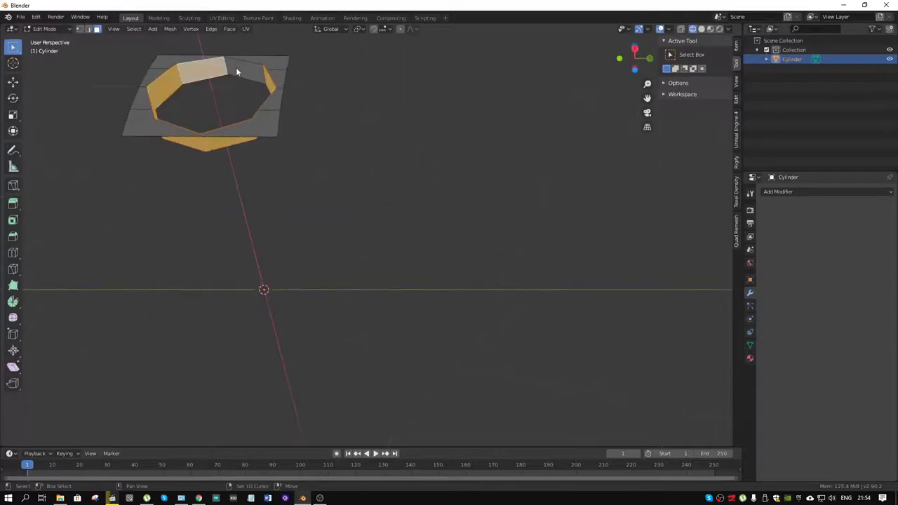
left_click(238, 69, "shift")
key("x")
left_click(252, 91)
In right orthographic view, knife an angle-constrained vertical cut from the octagonal hole's top corner to the patch's upper edge.
middle_click_drag(252, 98, 469, 87)
key("KP_3")
scroll(269, 227, "up", 4)
middle_click_drag(371, 216, 399, 149, "shift")
key("k")
key("c")
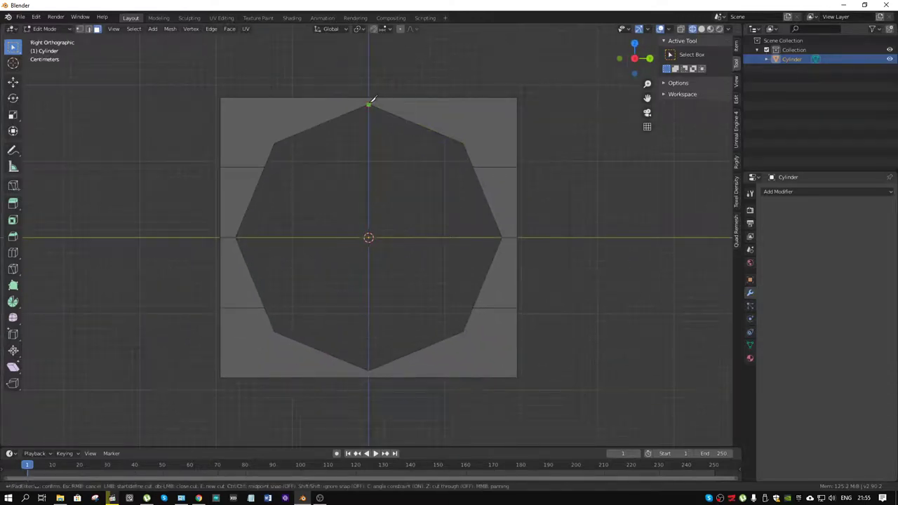
key("Escape")
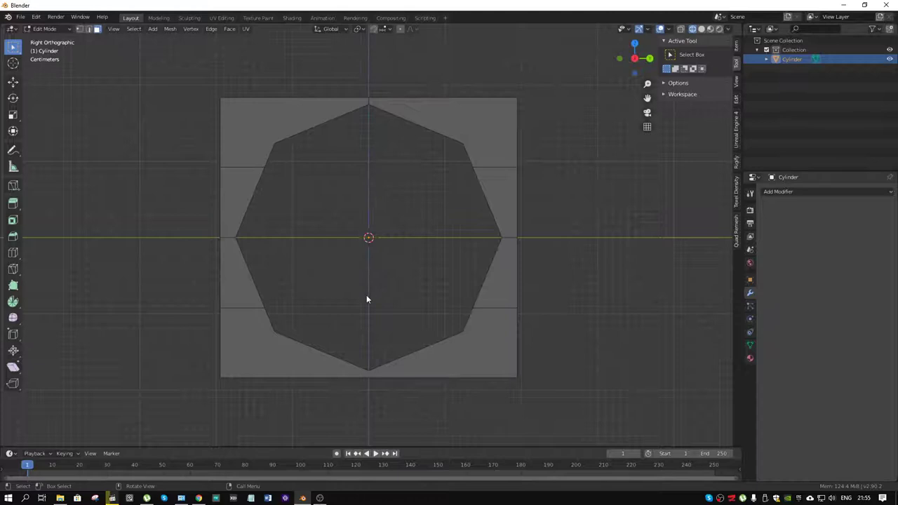
Knife an angle-constrained vertical cut from the octagonal hole's bottom corner to the patch's lower edge.
key("k")
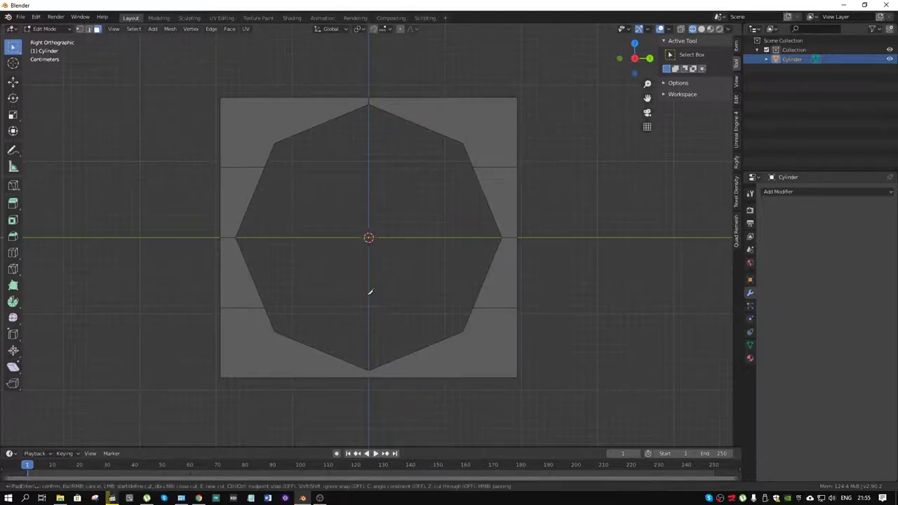
left_click(370, 369)
key("c")
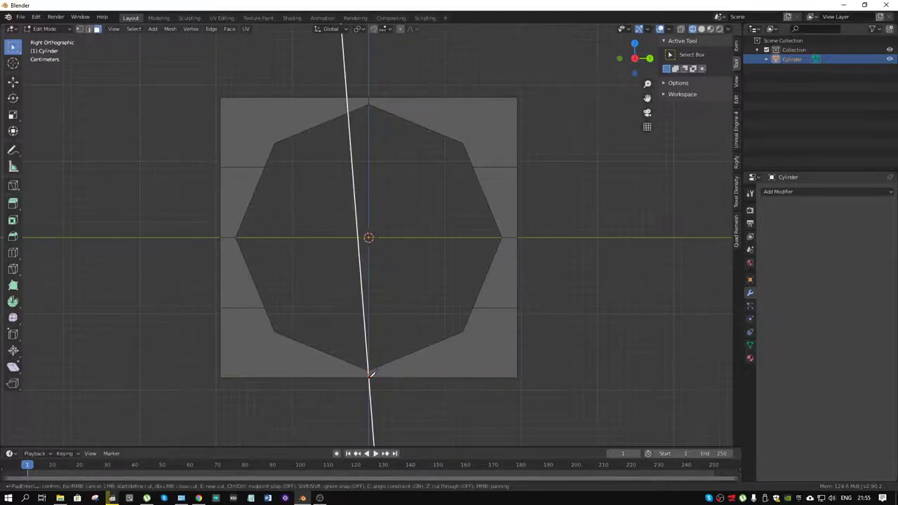
key("Escape")
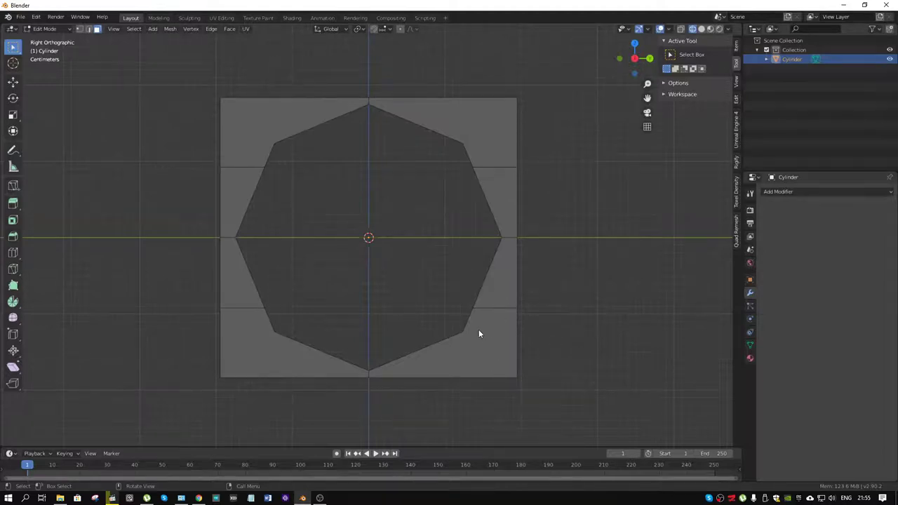
key("k")
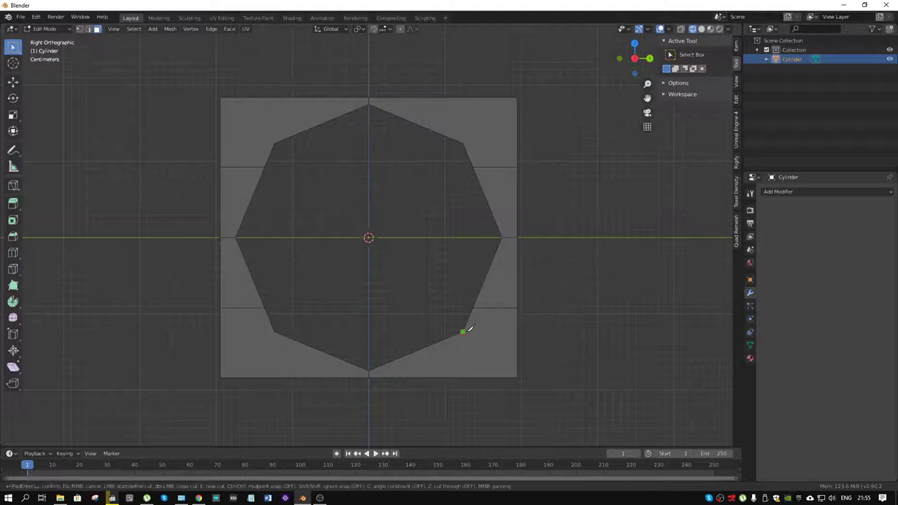
key("Escape")
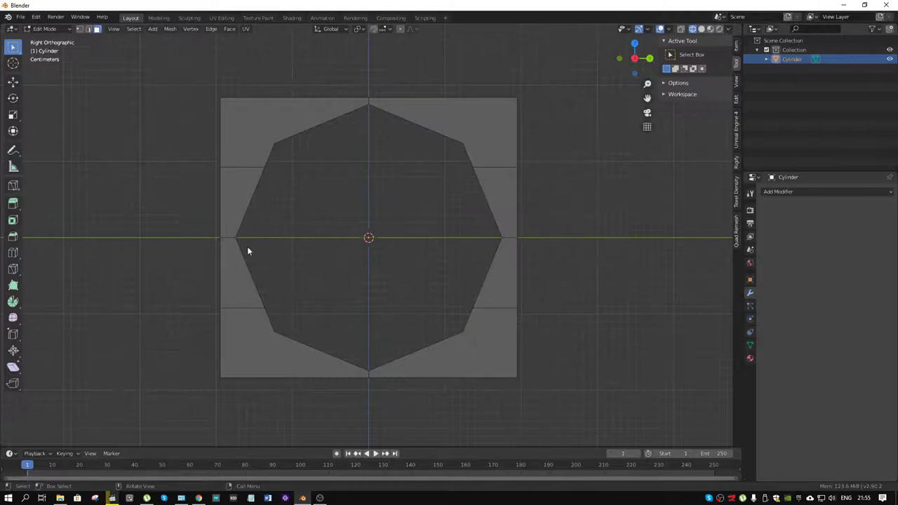
Select the complete edge outline of the octagonal hole and fill it with a face.
key("2")
left_click(416, 125)
key("1")
key("2")
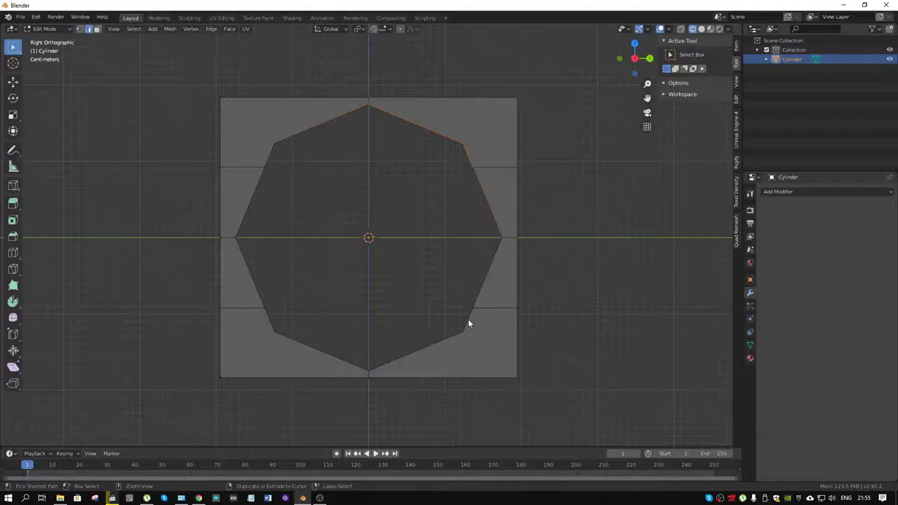
left_click(493, 222, "ctrl")
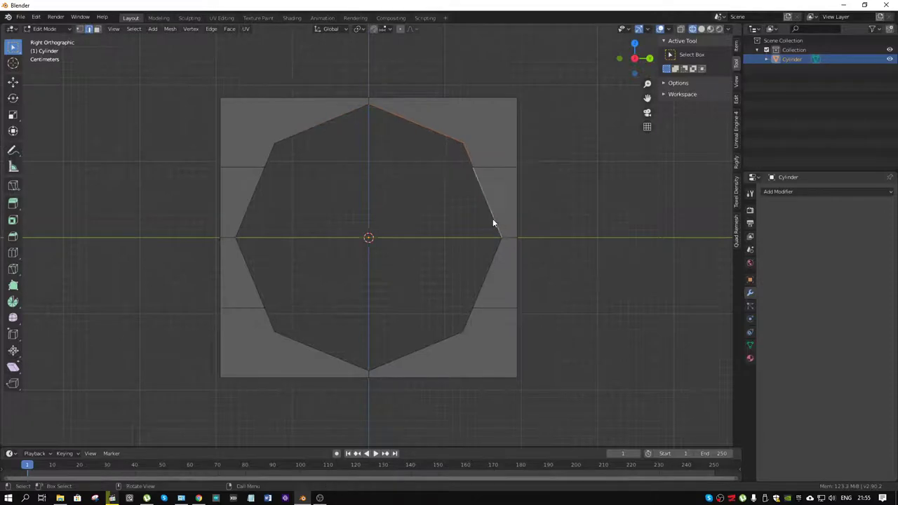
left_click(475, 302, "ctrl")
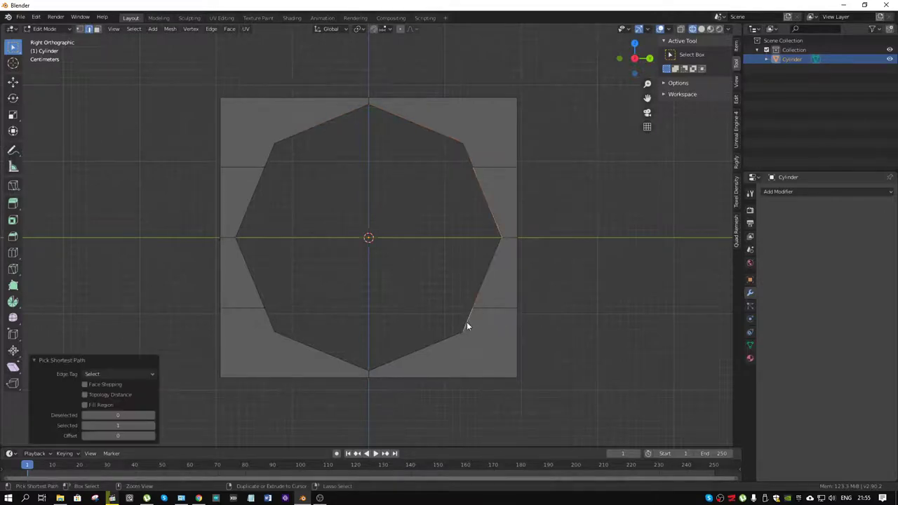
left_click(454, 339, "ctrl")
left_click(342, 363, "ctrl")
left_click(263, 309, "ctrl")
left_click(257, 194, "ctrl")
left_click(283, 142, "ctrl")
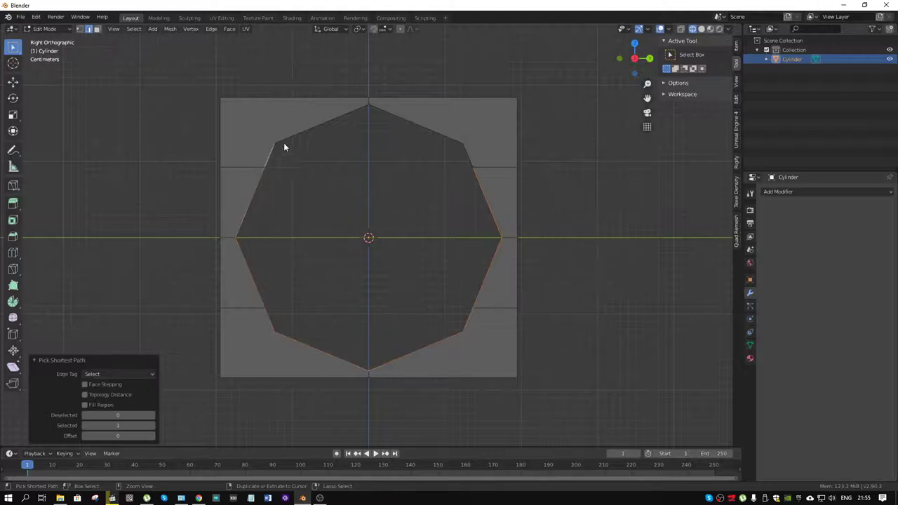
left_click(412, 122, "ctrl")
left_click(465, 151, "ctrl")
key("f")
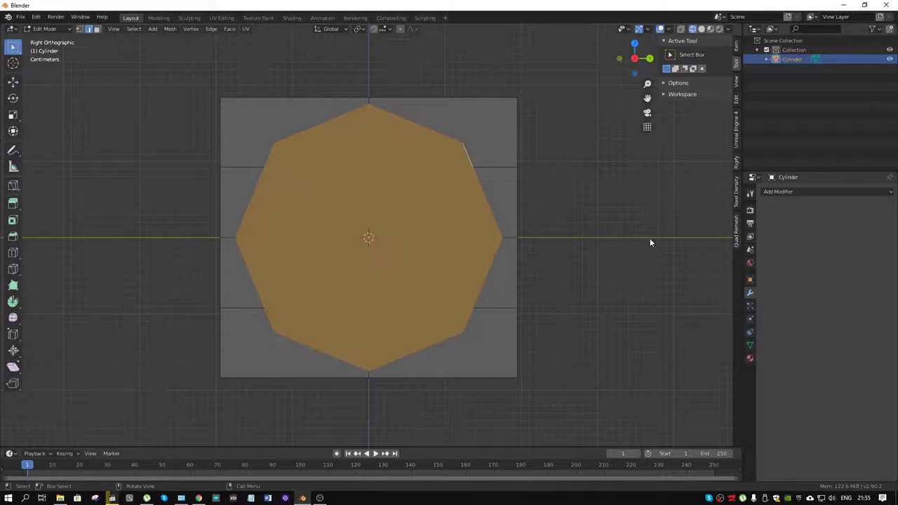
Inset the octagonal face by 0.01078 m and delete the inner face to leave a narrow rim.
key("i")
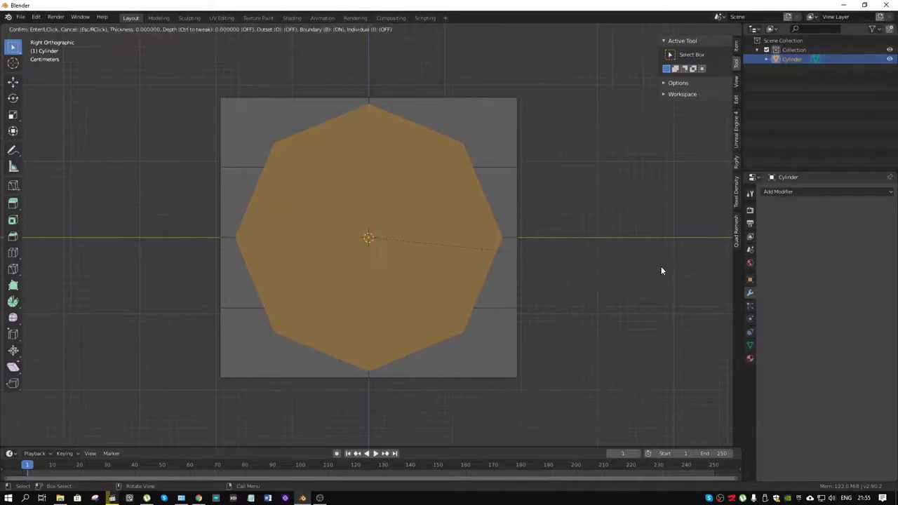
left_click(651, 267)
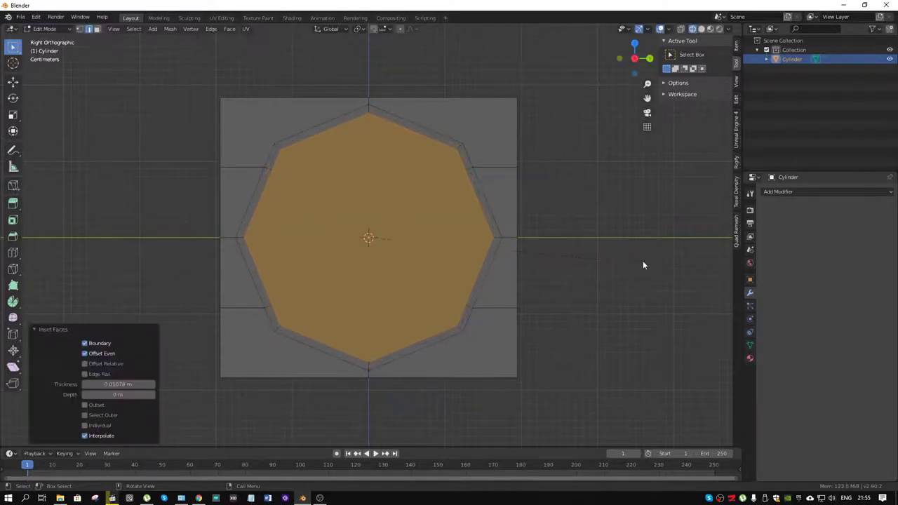
key("x")
left_click(602, 260)
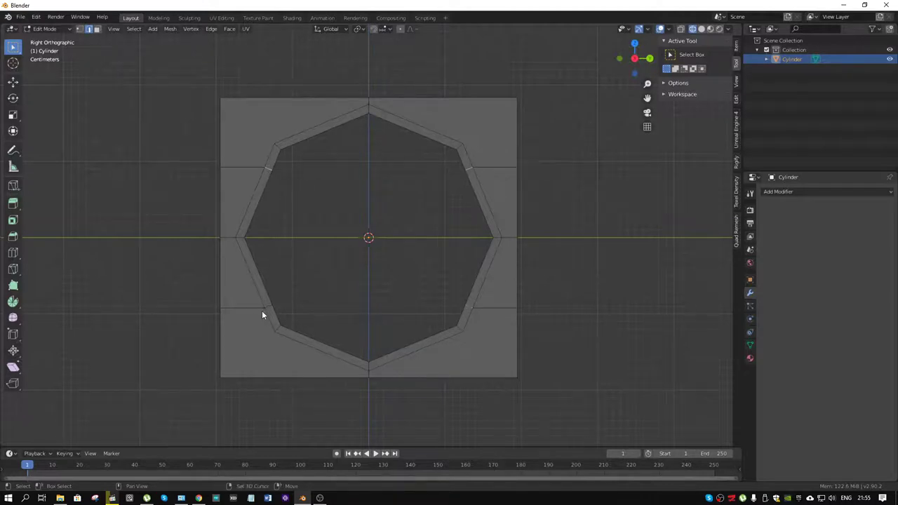
Dissolve the short rim edges that lie between the octagon's corners, with Dissolve Verts on.
key("x")
left_click(254, 349)
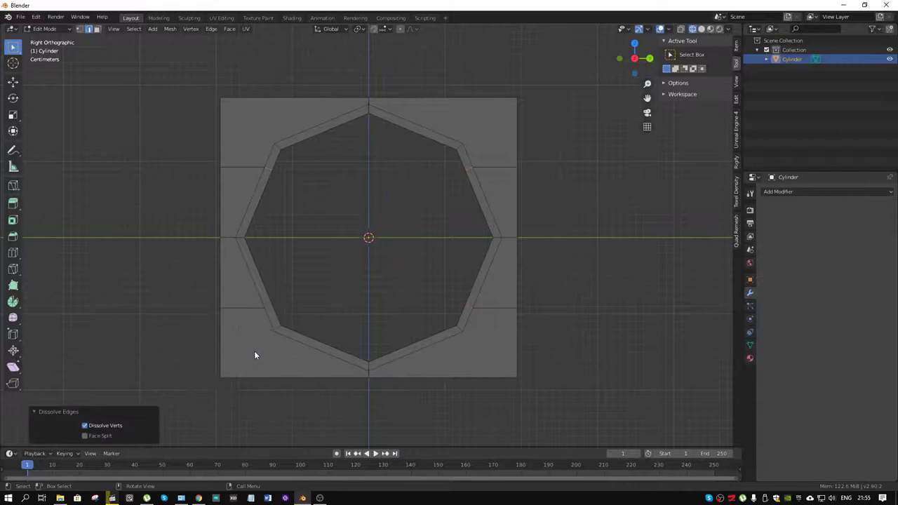
Knife cuts from the octagon rim's two lower corners and its upper-left corner to the nearest horizontal edges' endpoints on the patch sides.
key("k")
left_click(462, 332)
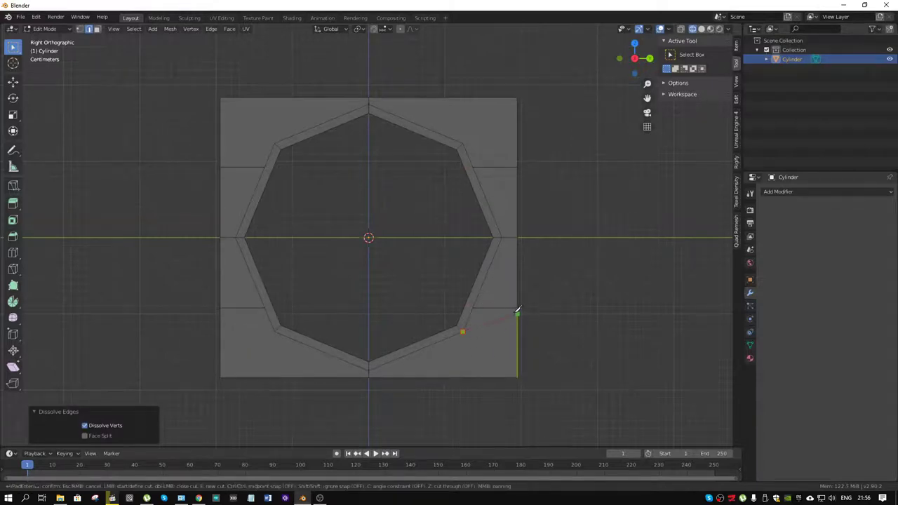
double_click(517, 307)
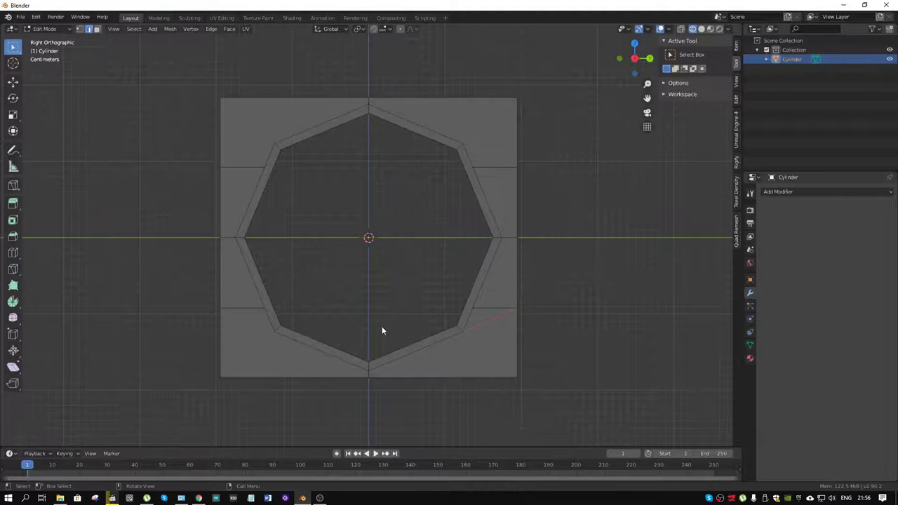
left_click(273, 331)
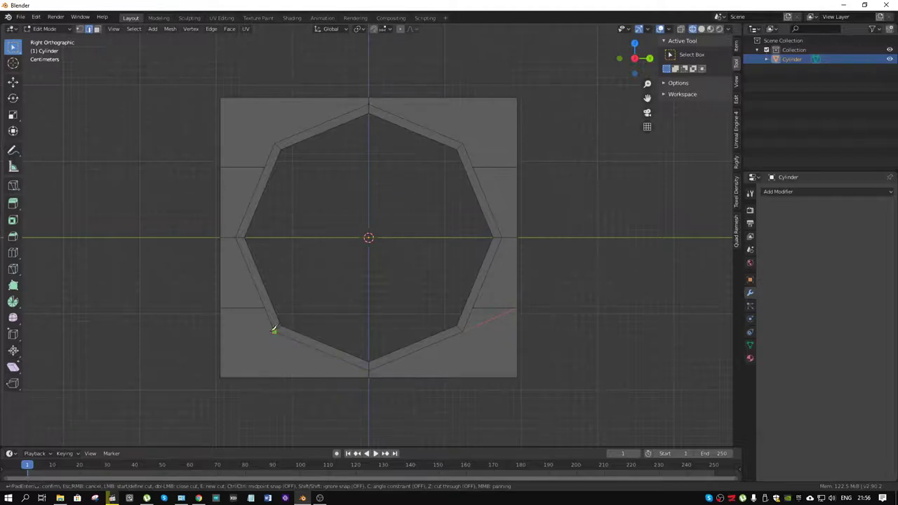
double_click(221, 307)
left_click(273, 144)
double_click(221, 166)
key("Return")
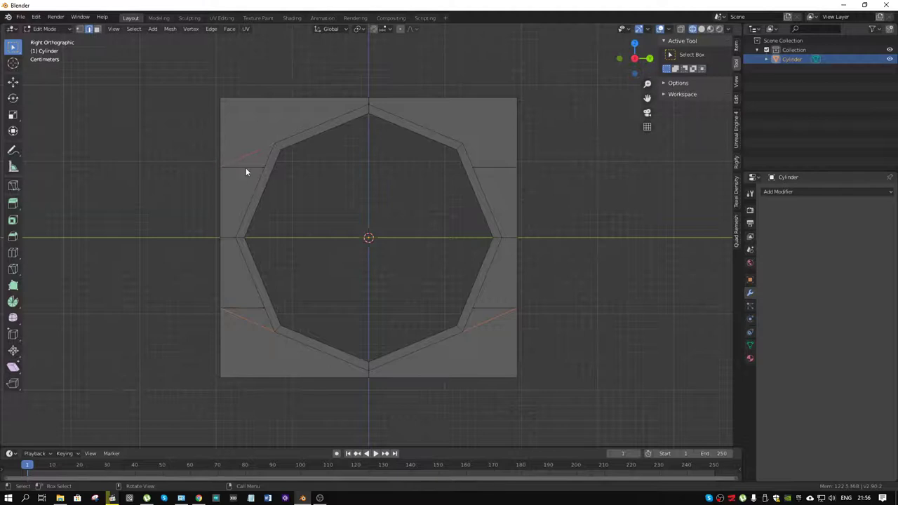
Knife the matching cut from the rim's upper-right corner and dissolve the four short horizontal side edges, with Dissolve Verts on.
left_click(245, 168)
left_click(236, 308, "shift")
left_click(494, 309, "shift")
left_click(499, 167, "shift")
key("k")
left_click(463, 144)
left_click(517, 165)
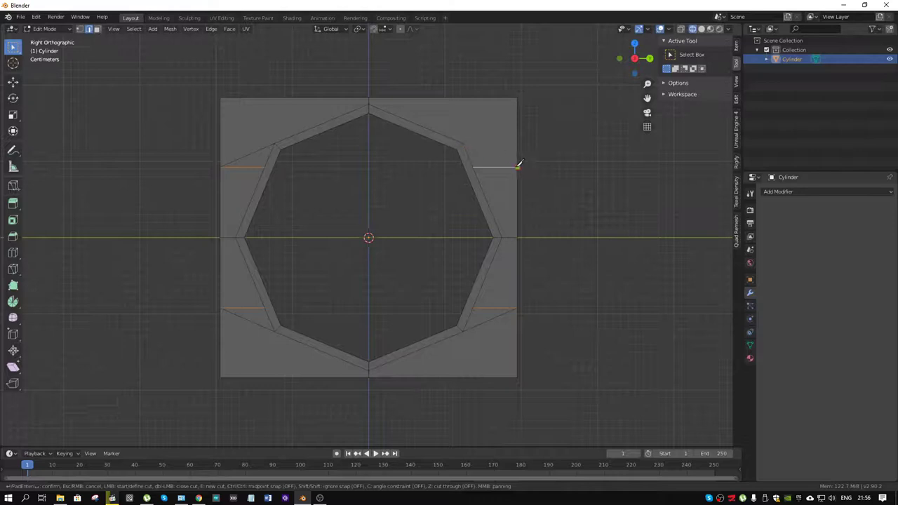
key("Return")
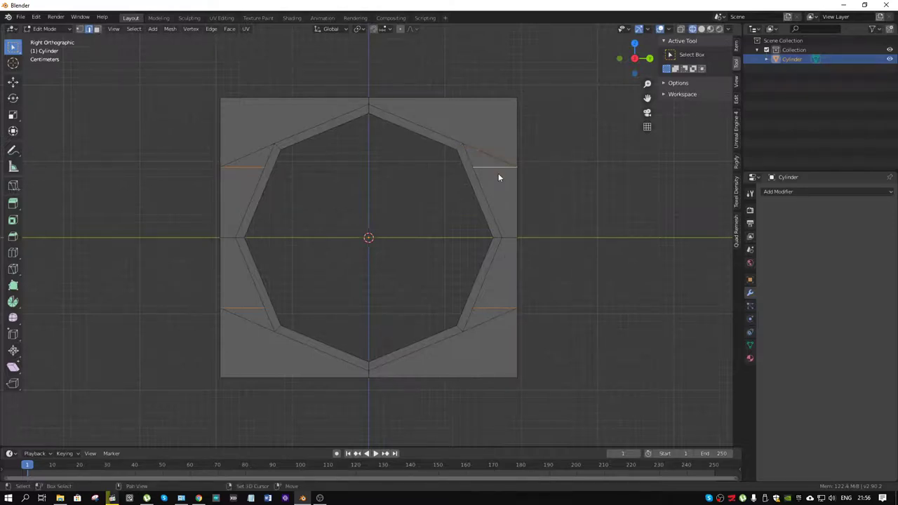
key("x")
left_click(537, 263)
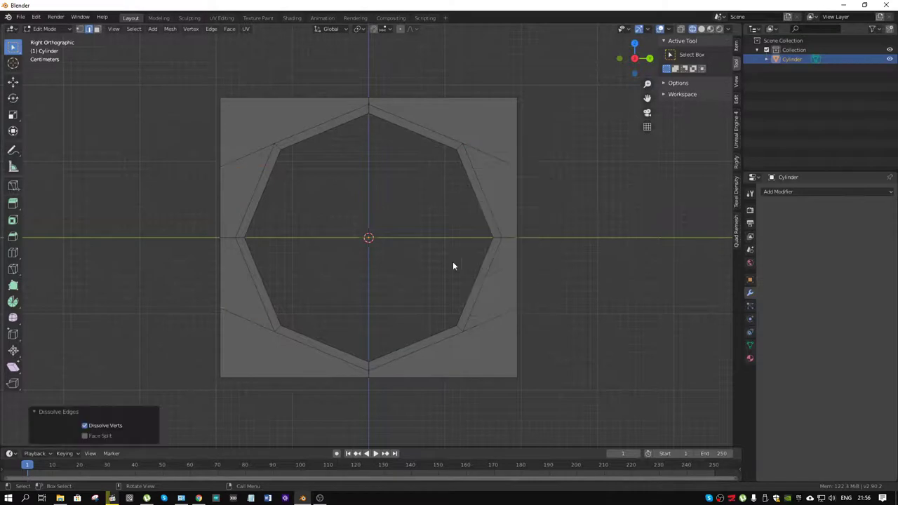
Duplicate the whole patch in place and set the transform pivot point to the 3D Cursor.
mouse_move(453, 265)
middle_mouse_down()
mouse_move(441, 250)
mouse_move(457, 250)
middle_mouse_up()
key("a")
scroll(456, 249, "up", 4)
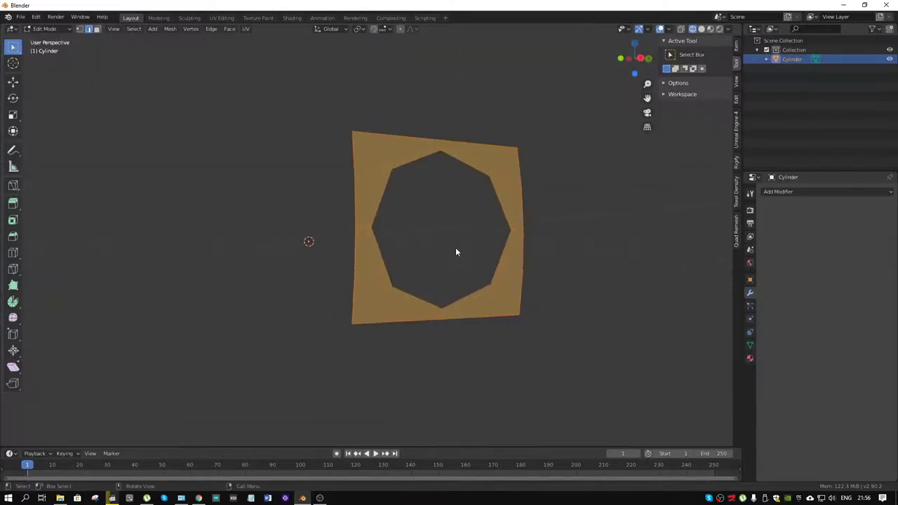
scroll(455, 249, "down", 4)
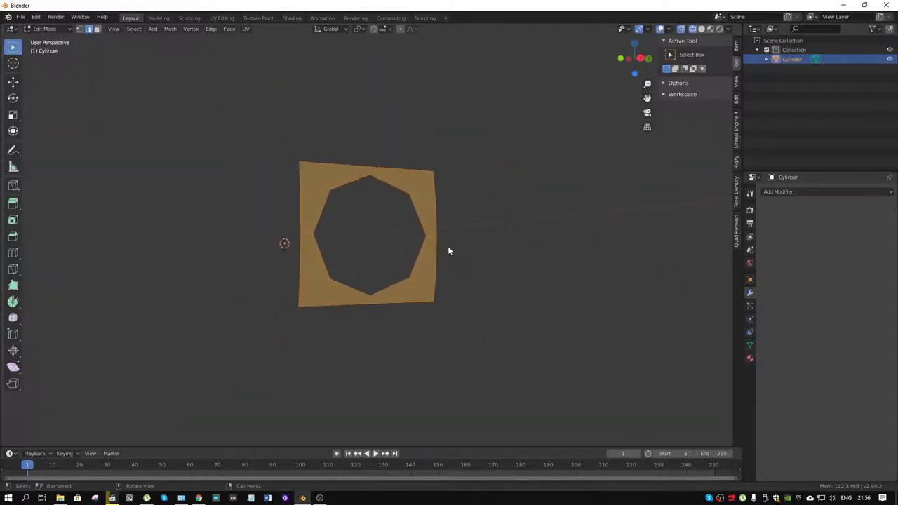
middle_click_drag(449, 250, 431, 241)
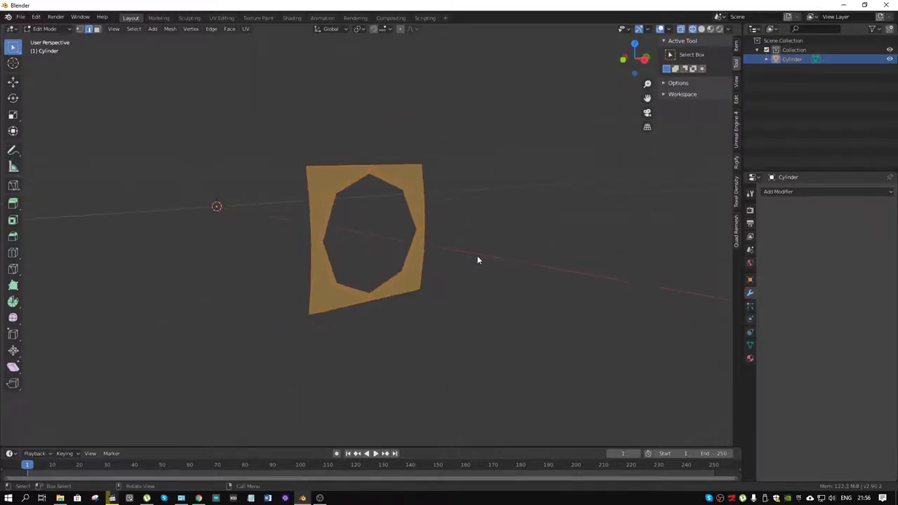
middle_click_drag(477, 259, 483, 257)
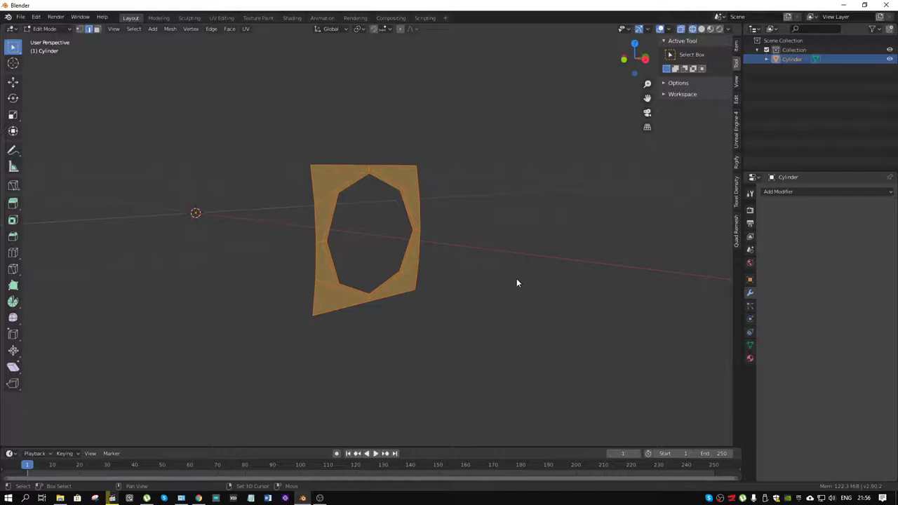
key("g")
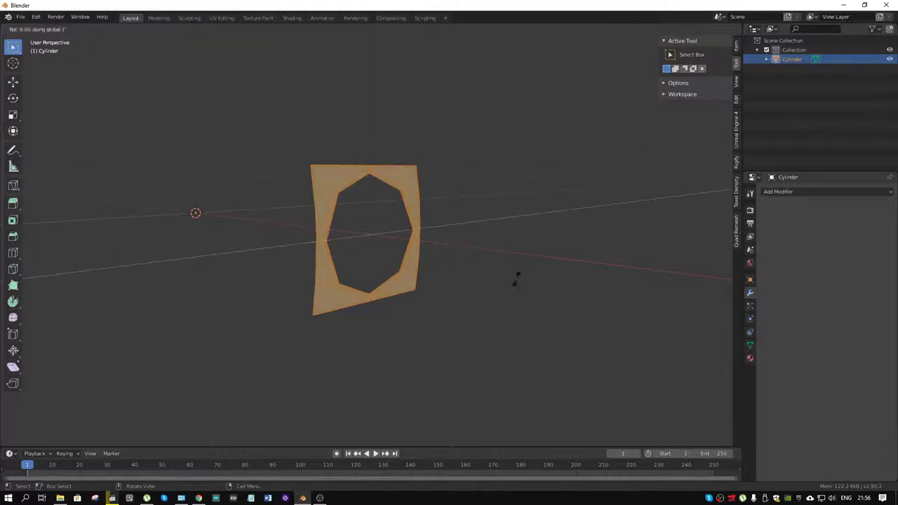
right_click(517, 280)
left_click(362, 31)
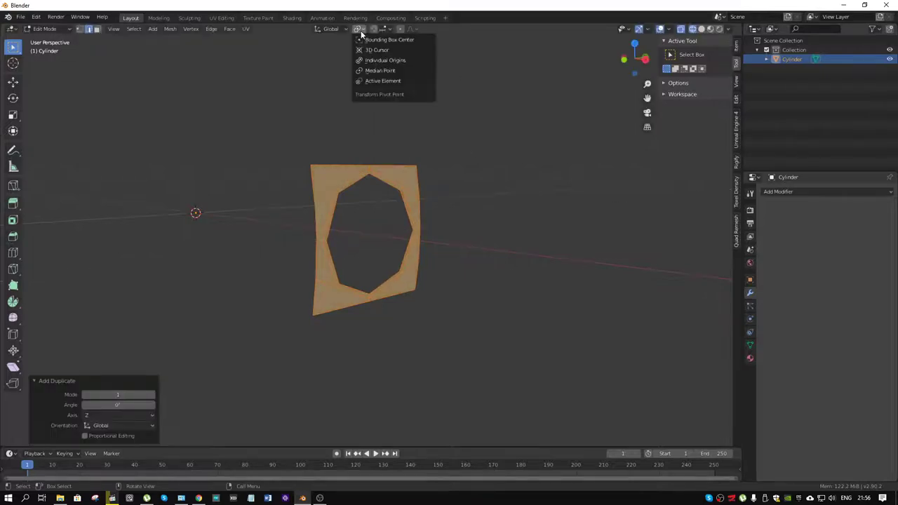
left_click(393, 60)
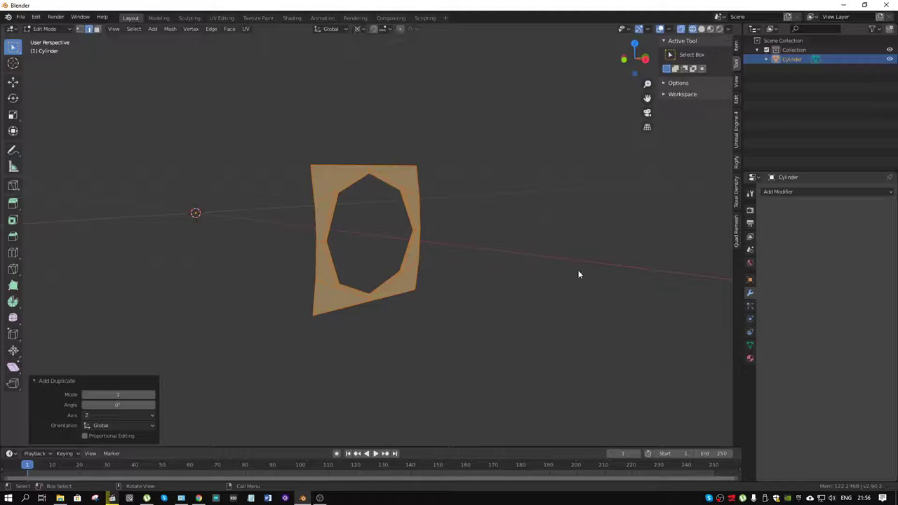
Rotate the duplicated patch by -21.17647059° about the global Y axis.
key("r")
key("y")
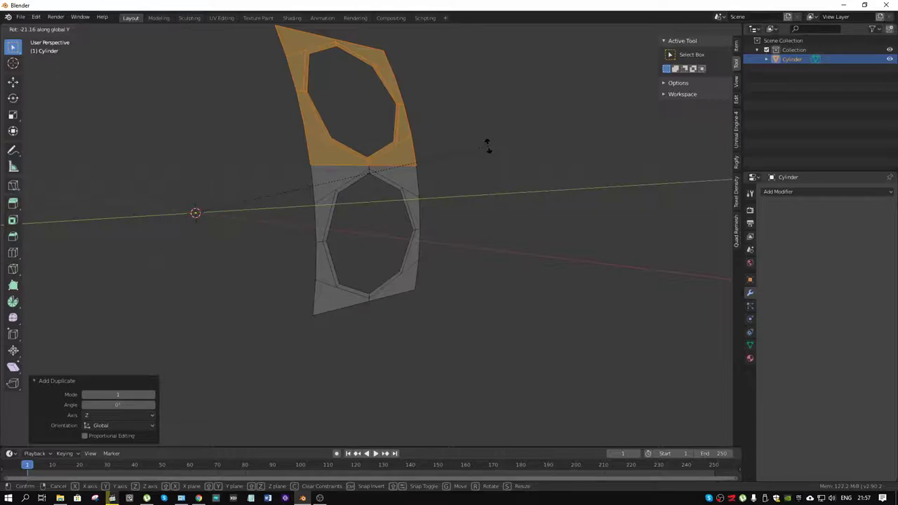
type("-21.17647059")
key("Return")
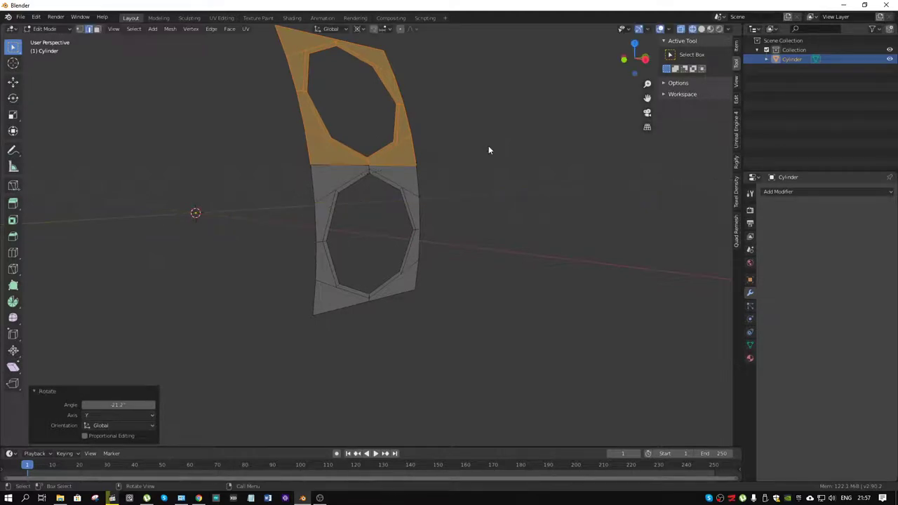
Offset the rotated copy along global Y, snapping its lower corner to the middle of the original patch's upper edge.
middle_click_drag(489, 150, 370, 235)
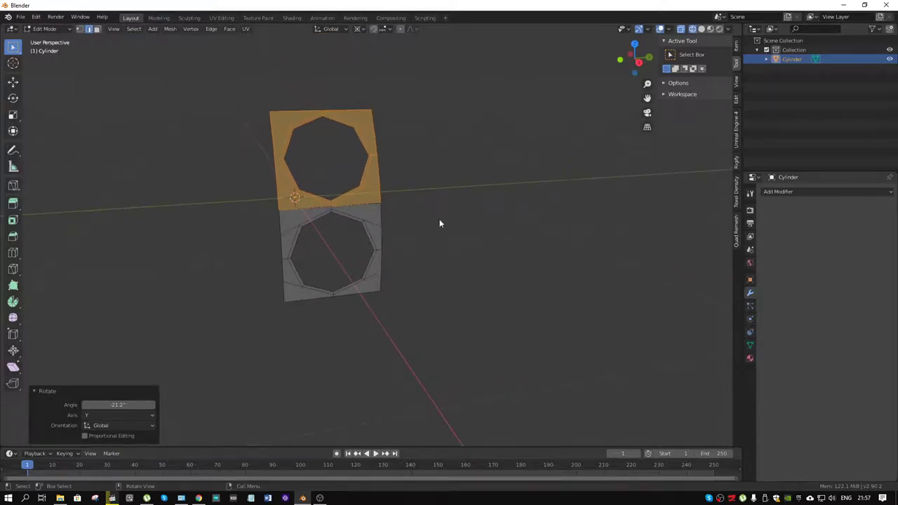
key("r")
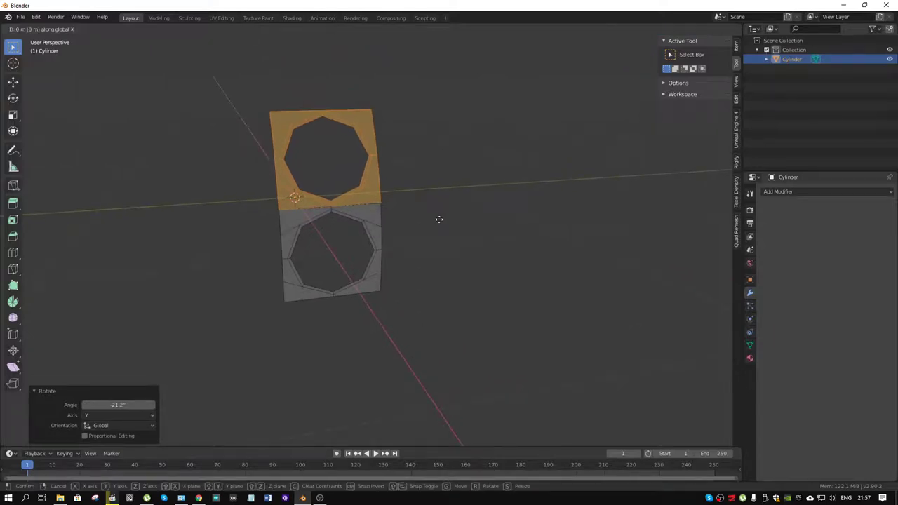
key("Escape")
key("g")
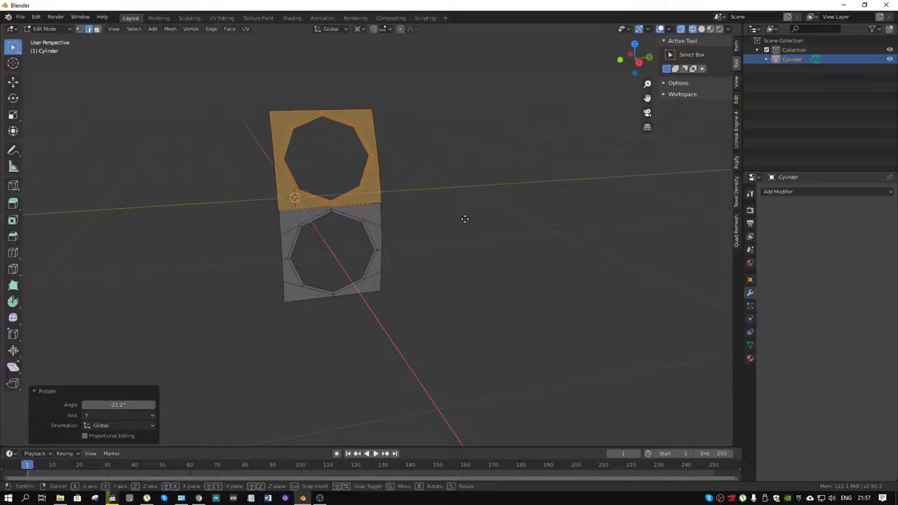
key("y")
left_click(506, 215)
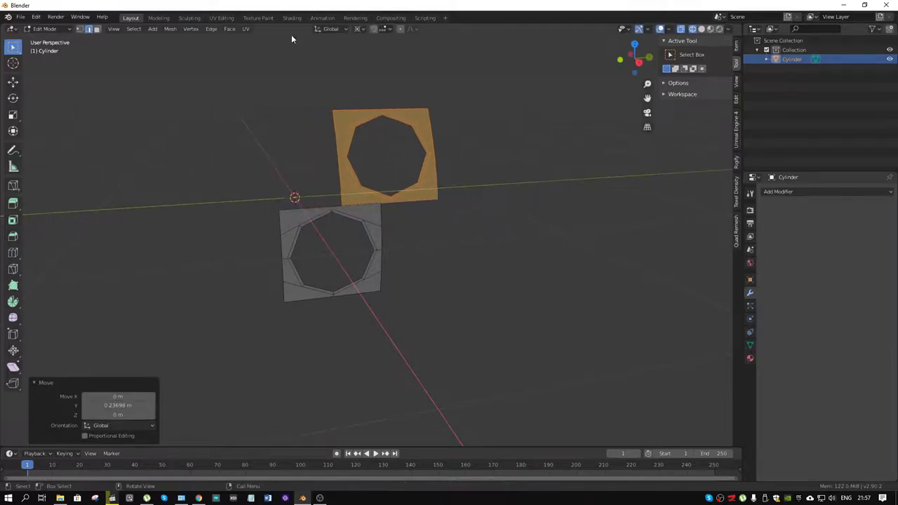
left_click(382, 29)
key("g")
key("y")
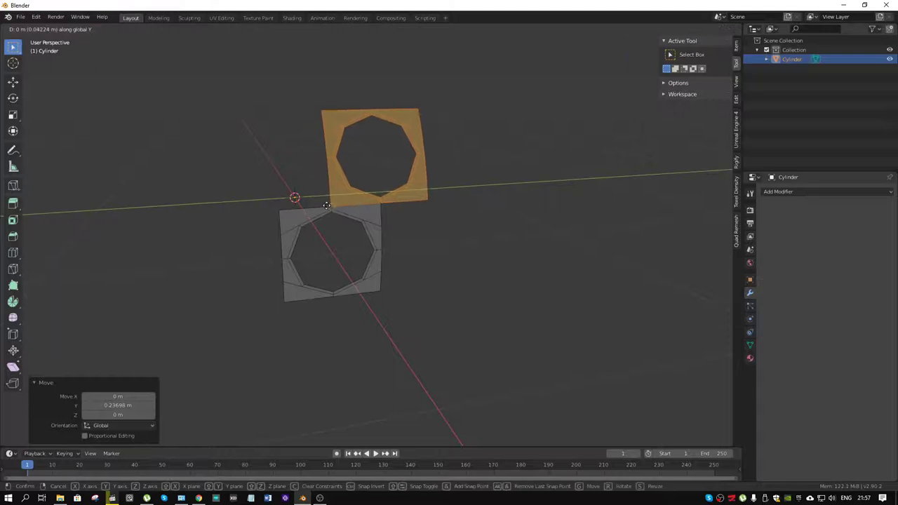
left_click(326, 209)
Duplicate the offset upper patch in place.
mouse_move(327, 209)
middle_mouse_down()
mouse_move(414, 271)
mouse_move(457, 250)
mouse_move(367, 250)
mouse_move(393, 249)
middle_mouse_up()
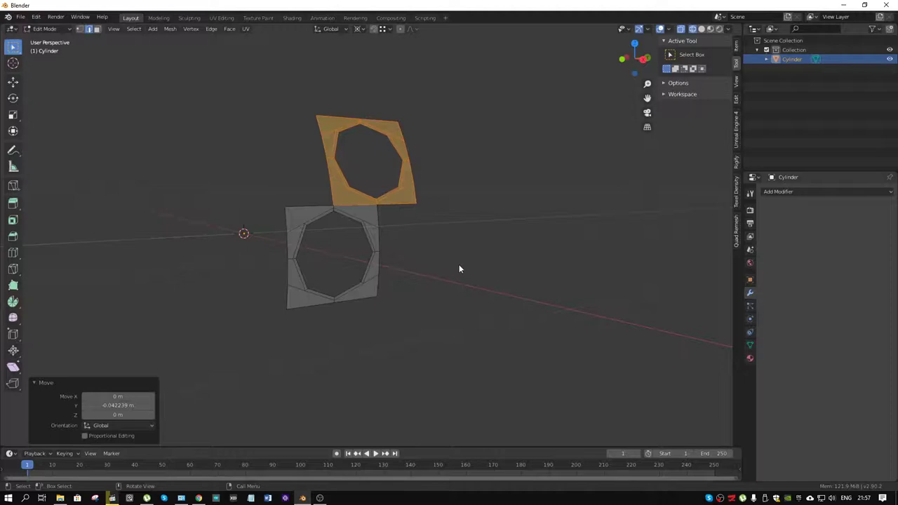
key("shift+d")
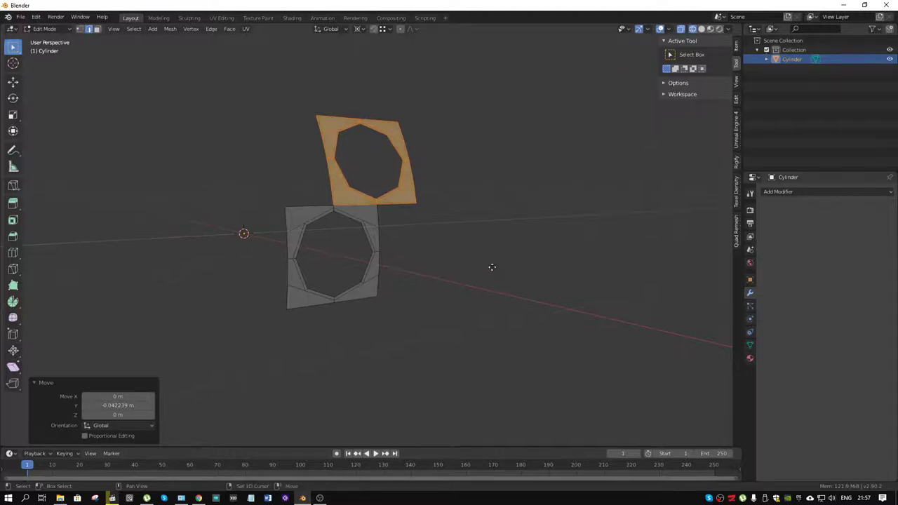
key("Escape")
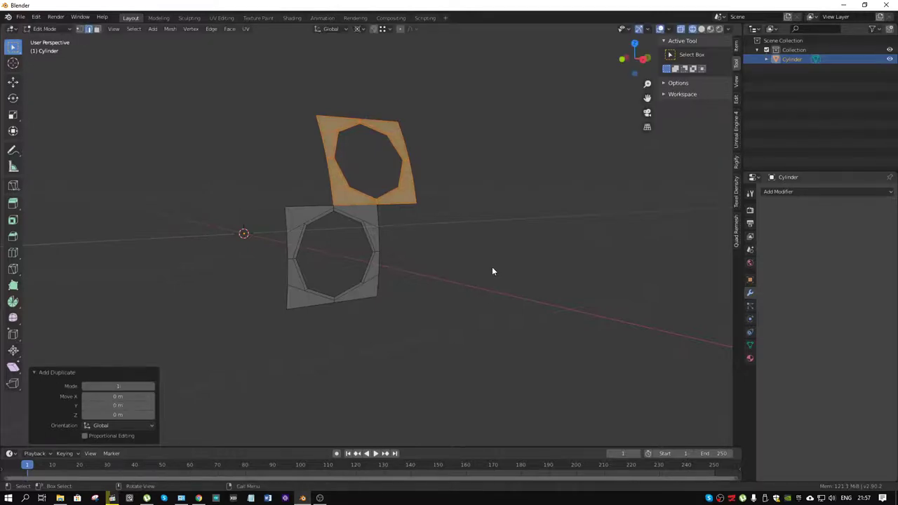
key("r")
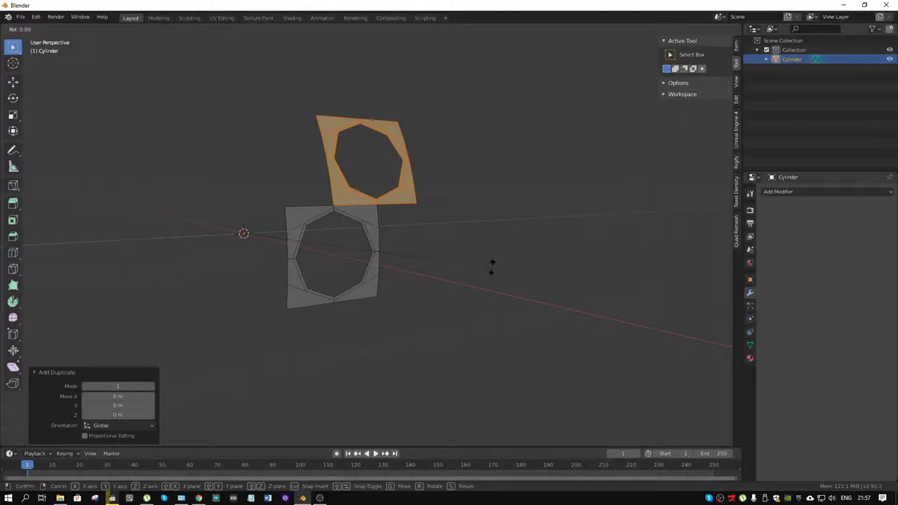
key("y")
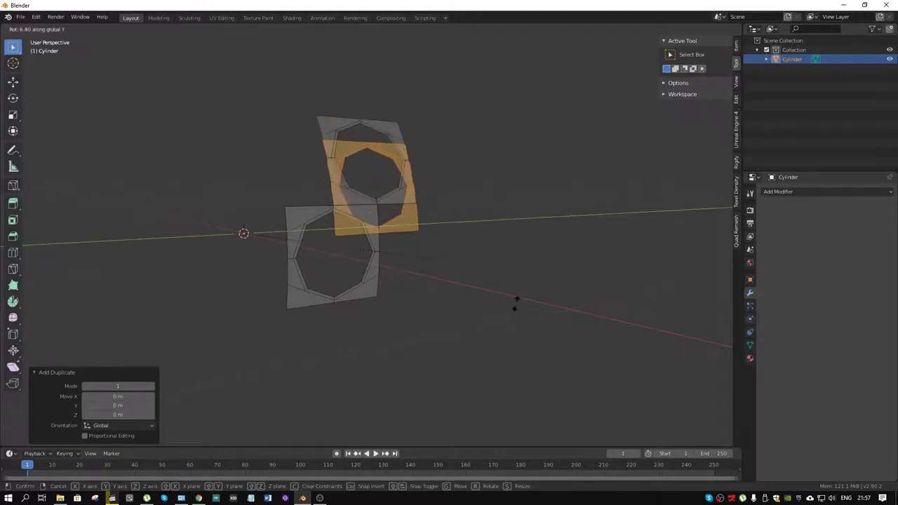
right_click(560, 167)
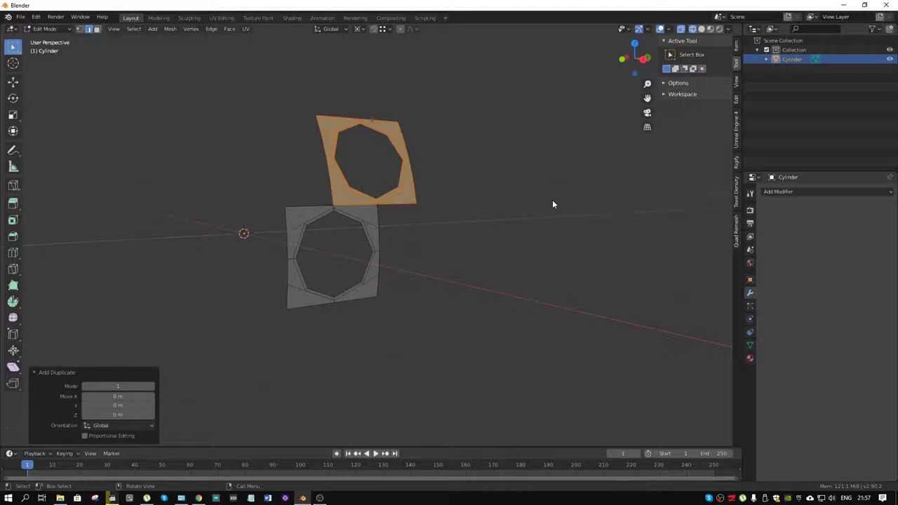
Flip the duplicate below the original patch by scaling it -1 along the global Z axis.
type("sz")
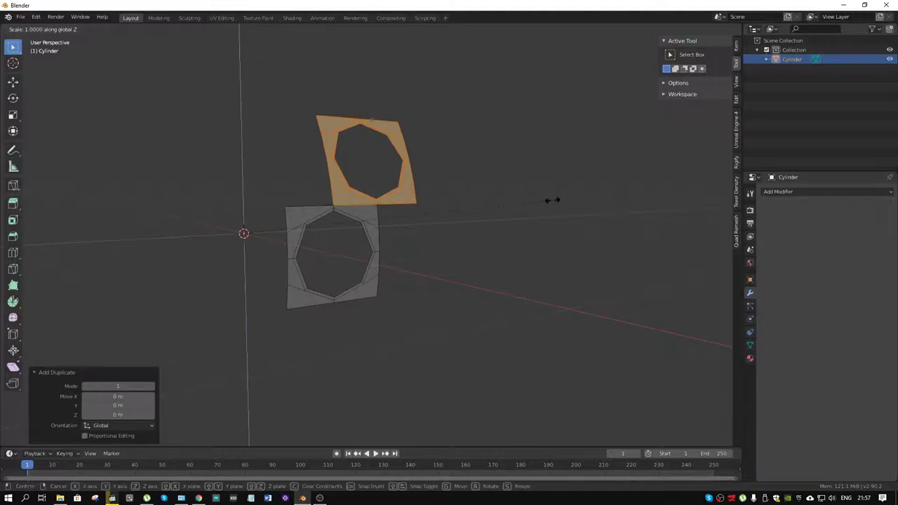
type("-1")
key("Return")
Duplicate all faces of the middle patch and move the copy along global Y, snapping it flush against the original's side edge.
middle_click_drag(552, 200, 409, 203)
left_click_drag(401, 212, 244, 296)
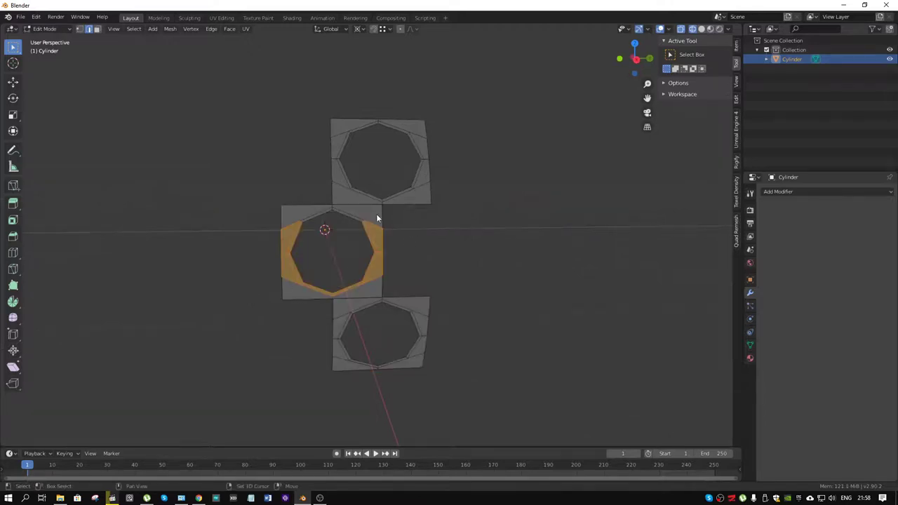
scroll(365, 211, "up", 2)
key("b")
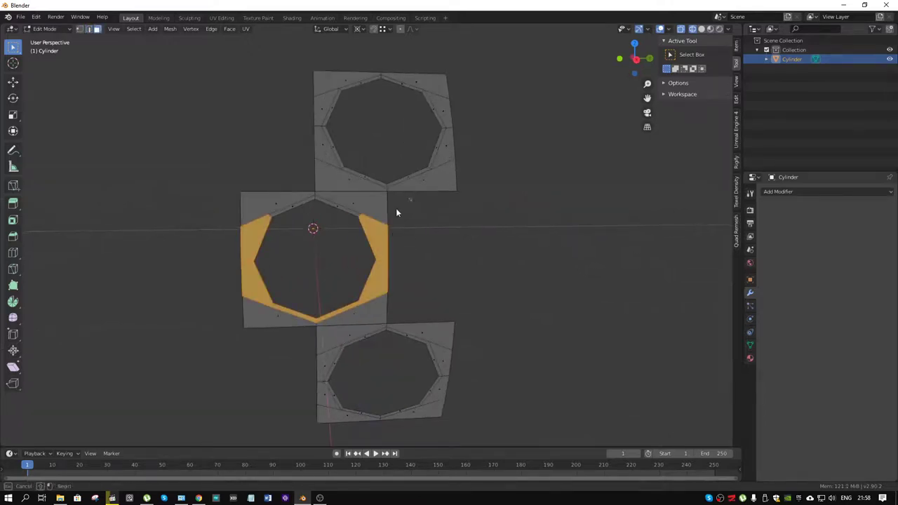
left_click_drag(396, 212, 212, 322)
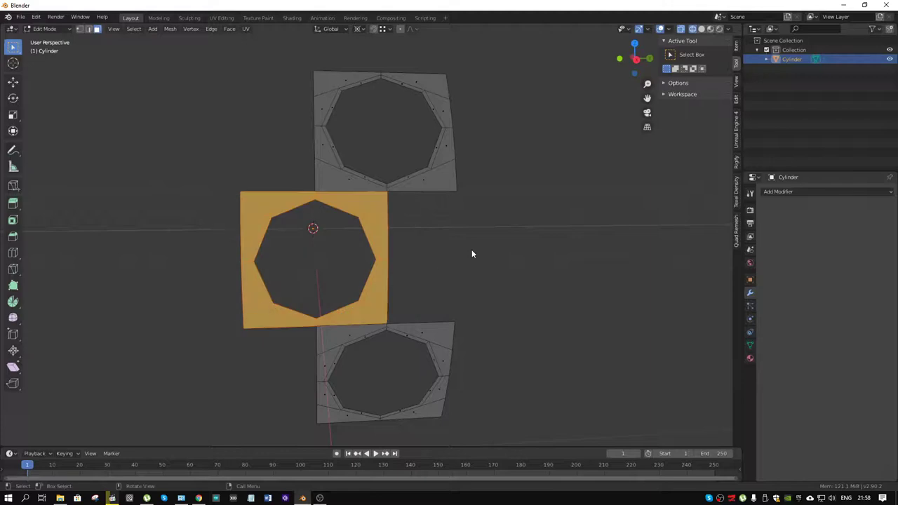
key("g")
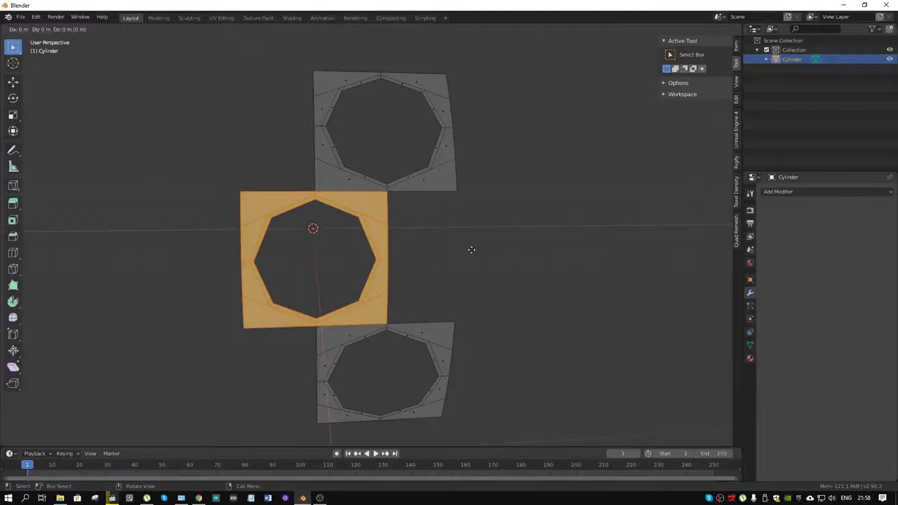
key("y")
left_click(623, 261)
key("g")
key("y")
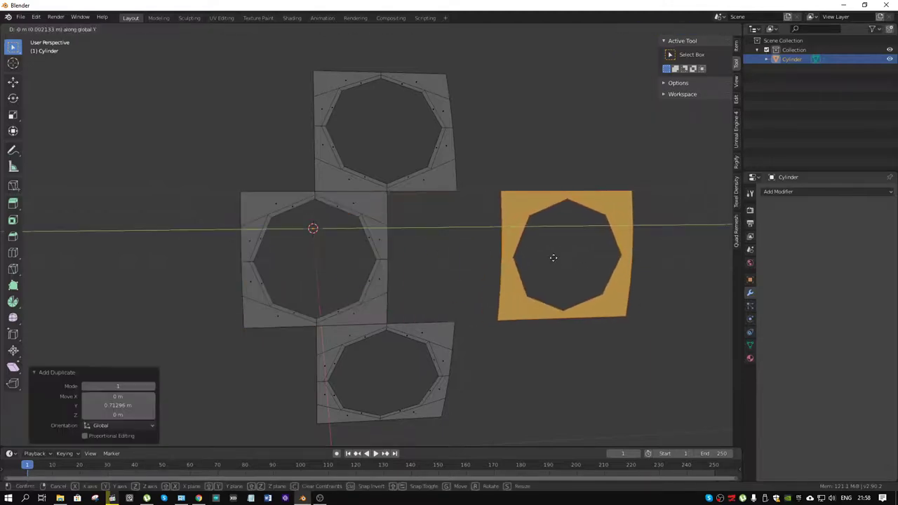
left_click(393, 194)
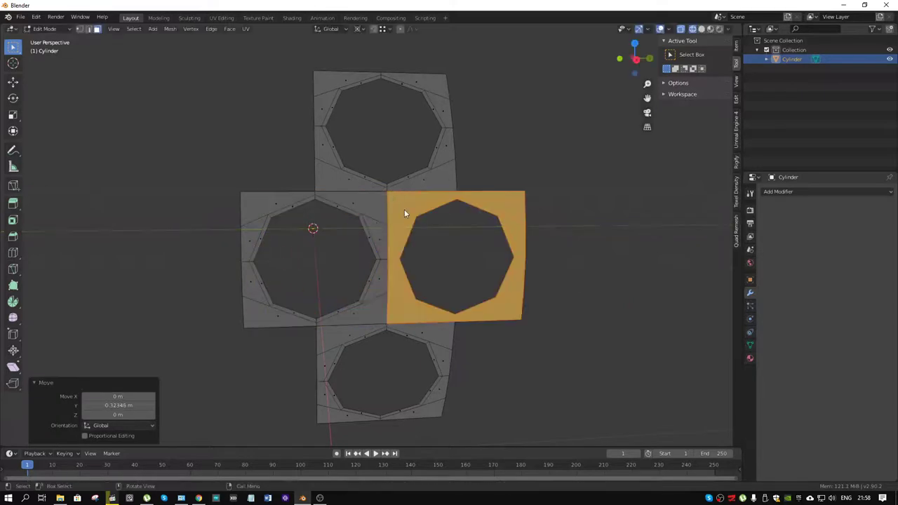
Select the whole mesh and merge its overlapping vertices by distance.
middle_click_drag(404, 213, 509, 240)
key("a")
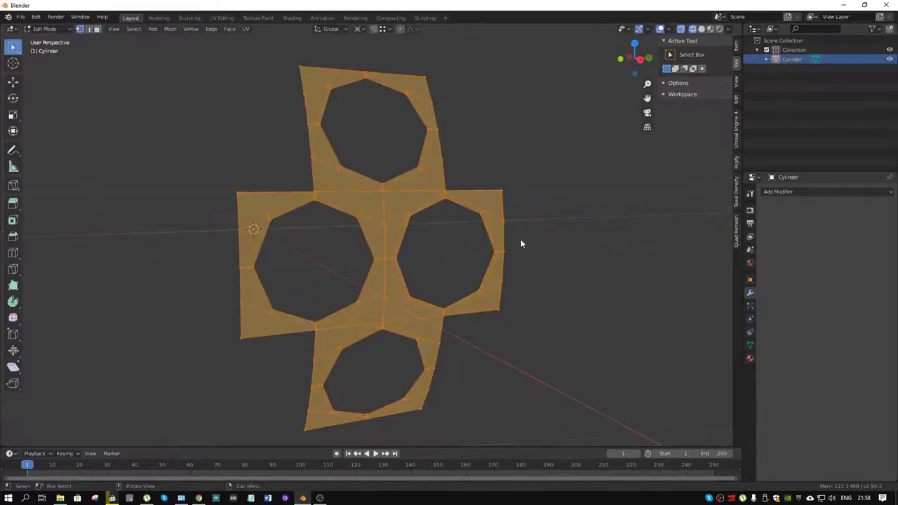
key("m")
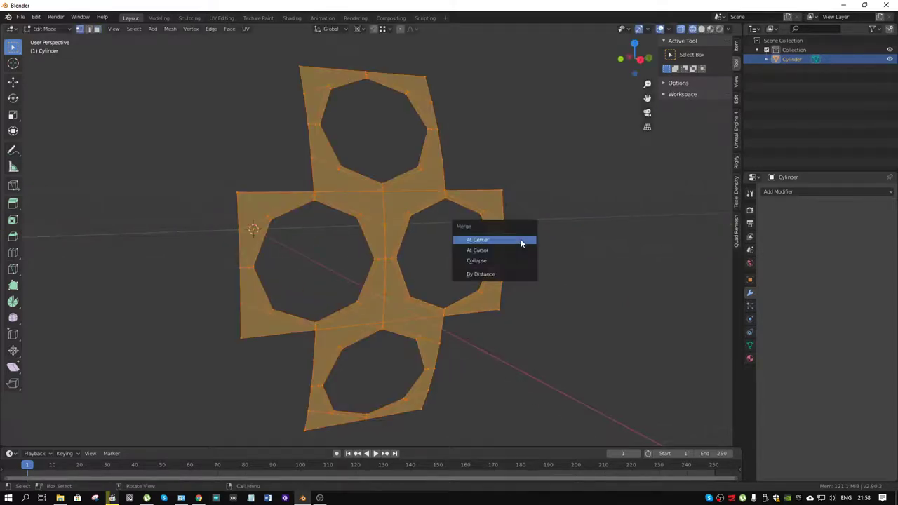
left_click(495, 274)
scroll(454, 237, "down", 1)
mouse_move(453, 240)
middle_mouse_down()
mouse_move(400, 240)
mouse_move(457, 243)
middle_mouse_up()
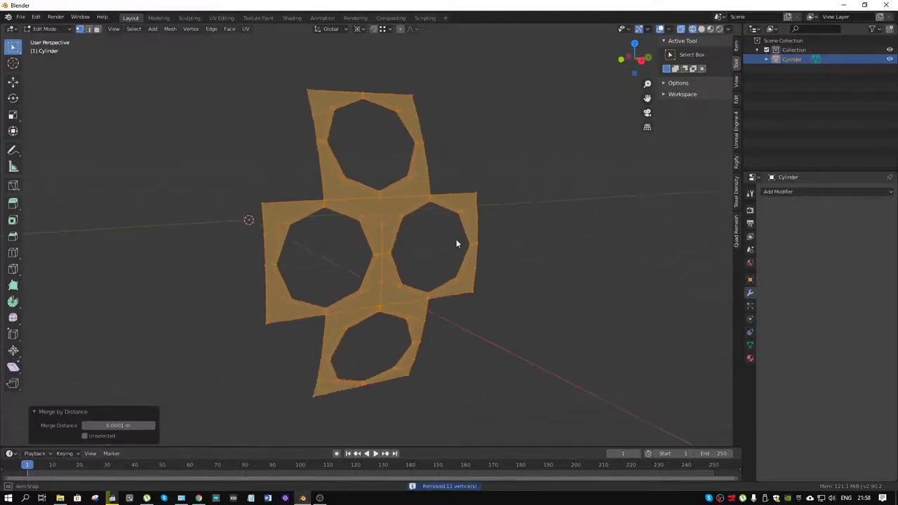
Switch to Object Mode and add a Subdivision Surface modifier with a viewport level of 3.
key("ctrl+Tab")
left_click(422, 246)
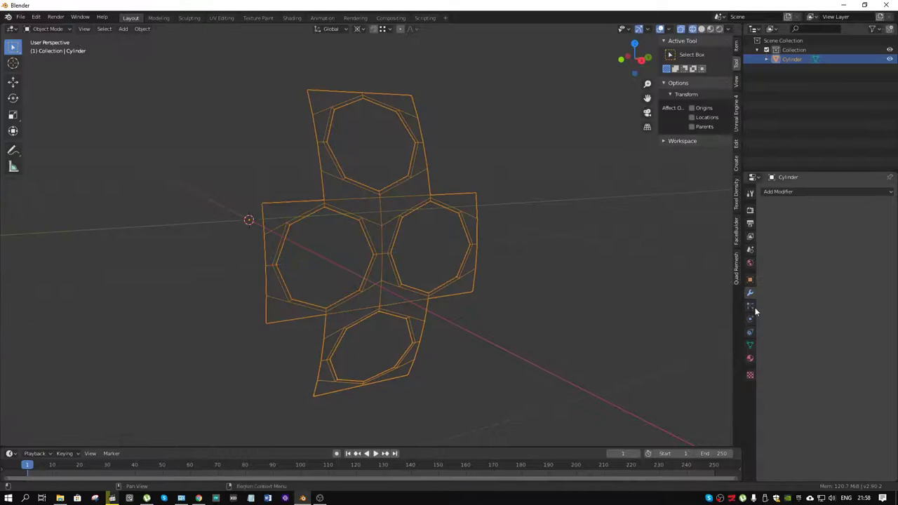
left_click(785, 192)
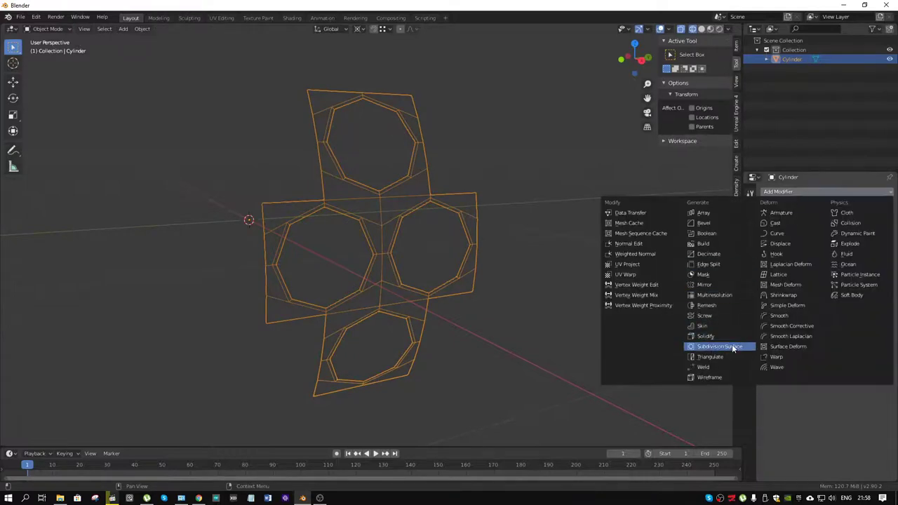
left_click(723, 347)
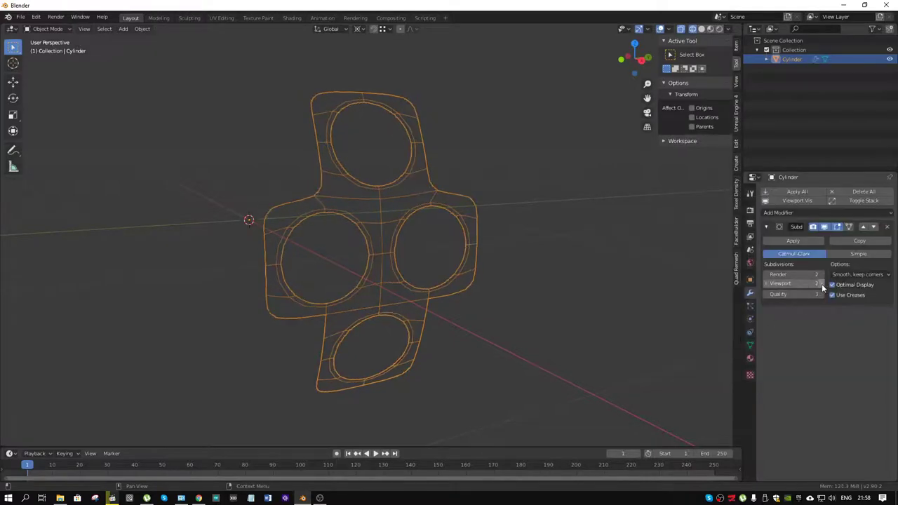
Show the patches in solid shading with the horizontal zebra-stripe MatCap and examine the surface reflections around the holes.
left_click(701, 29)
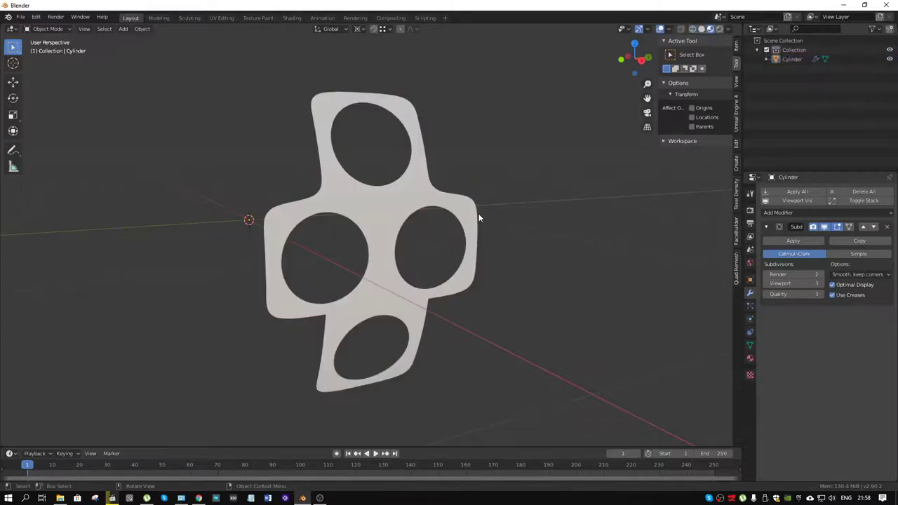
scroll(479, 213, "up", 3)
mouse_move(504, 205)
middle_mouse_down()
mouse_move(508, 157)
mouse_move(475, 170)
middle_mouse_up()
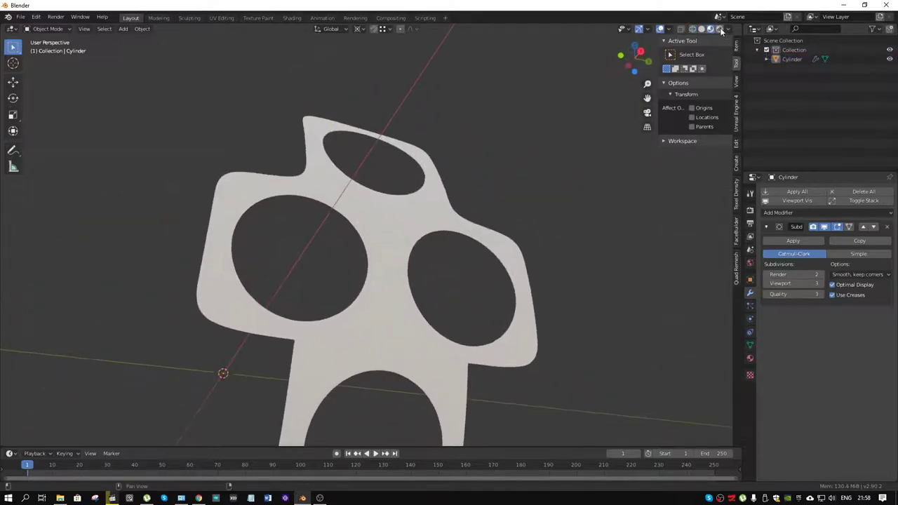
left_click(728, 29)
left_click(717, 29)
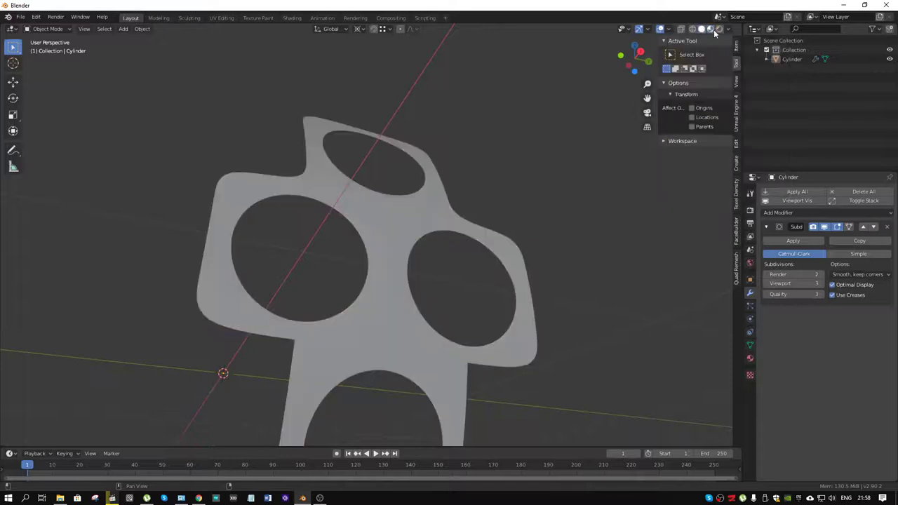
left_click(728, 30)
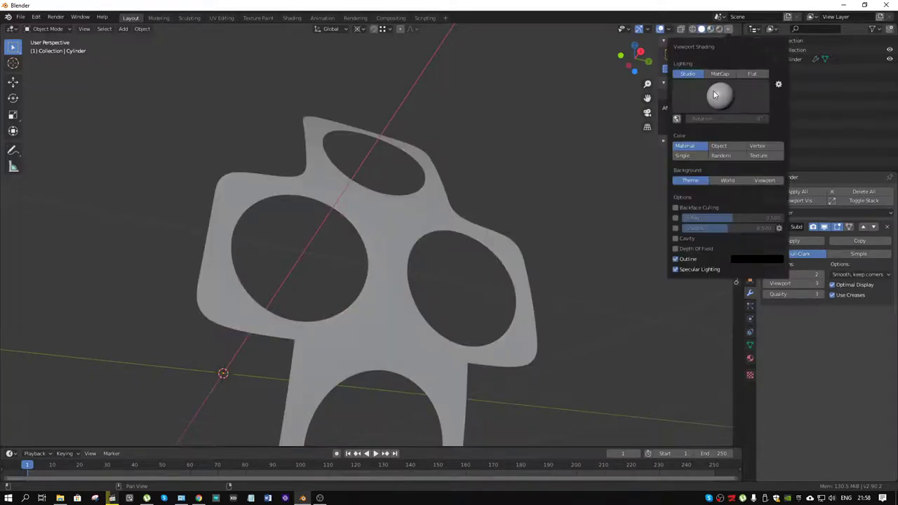
left_click(720, 74)
left_click(725, 94)
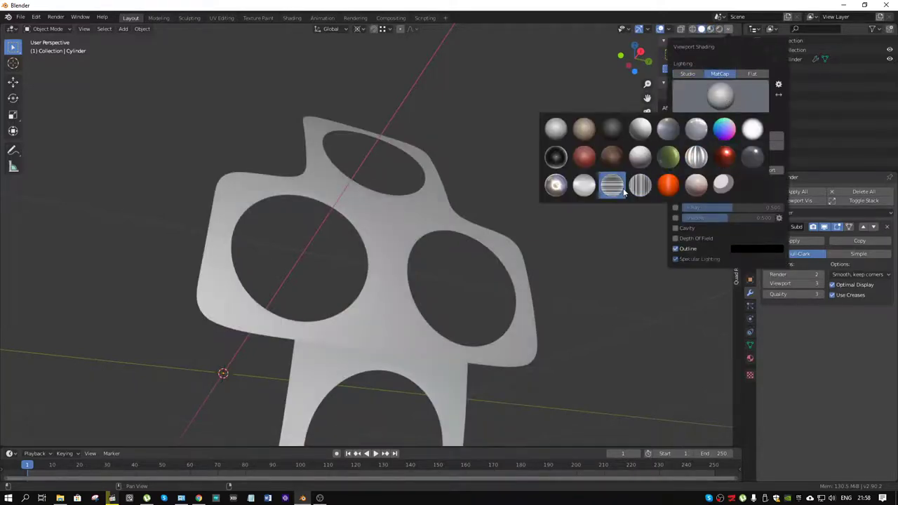
left_click(664, 185)
middle_click_drag(418, 176, 407, 224)
scroll(407, 224, "down", 4)
mouse_move(473, 186)
middle_mouse_down()
mouse_move(473, 210)
mouse_move(473, 203)
middle_mouse_up()
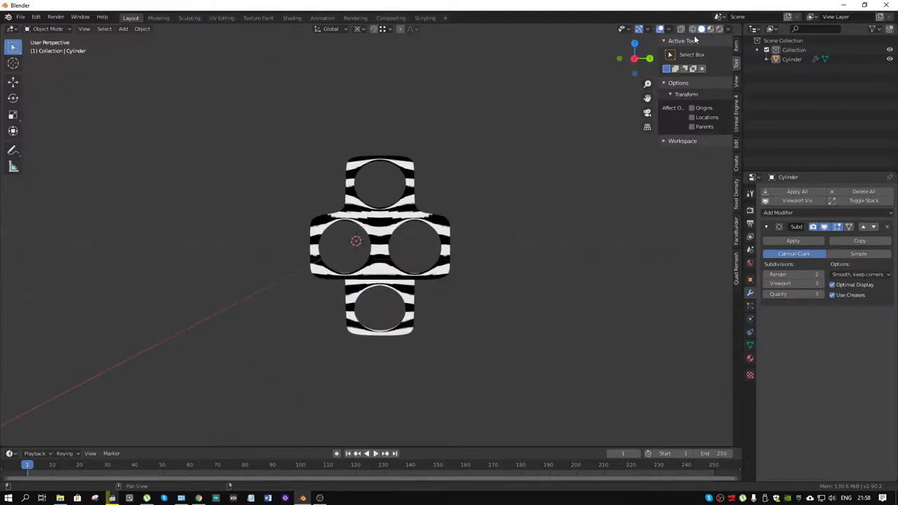
middle_click_drag(417, 177, 449, 172)
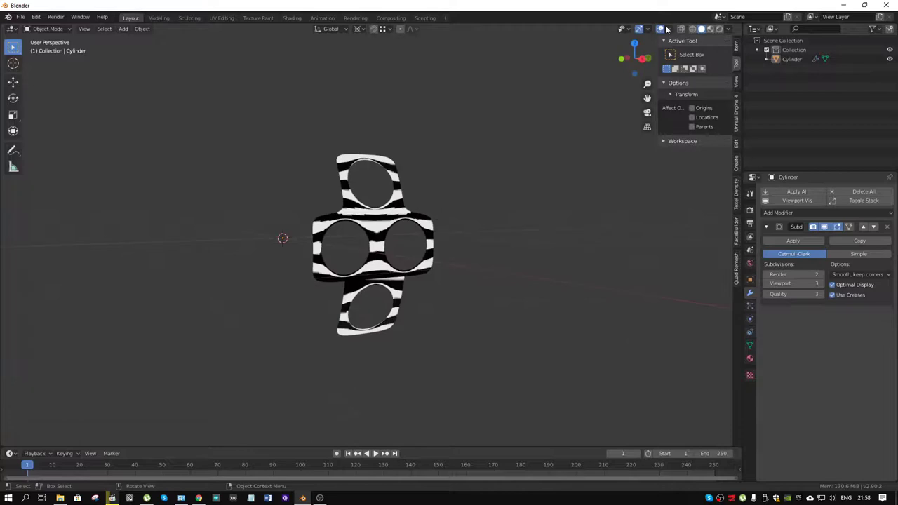
Return the viewport lighting to Studio and open the patch mesh in Edit Mode.
left_click(728, 30)
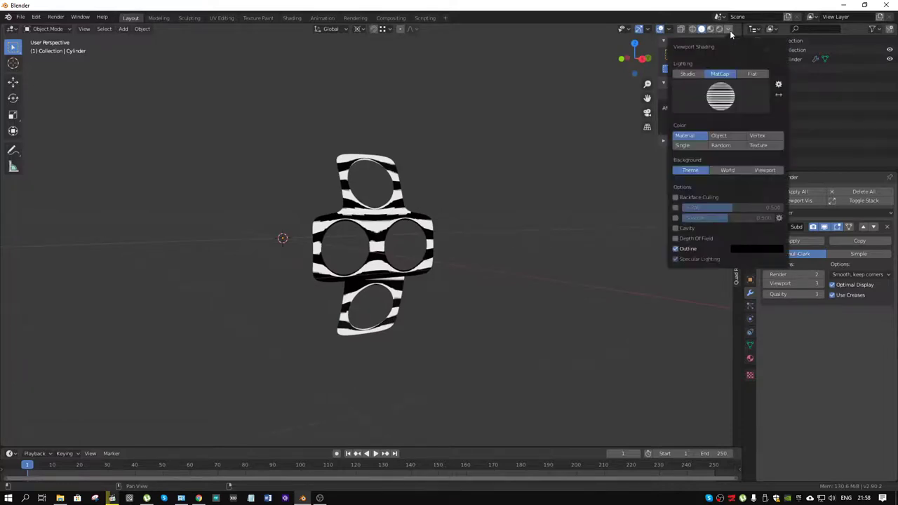
left_click(685, 66)
scroll(399, 176, "up", 3)
left_click(369, 222)
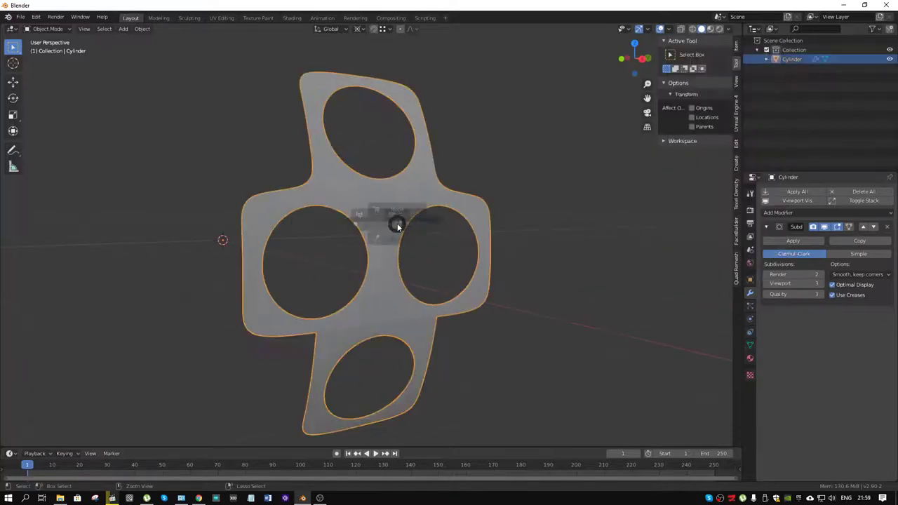
key("Tab")
middle_click_drag(391, 184, 384, 185)
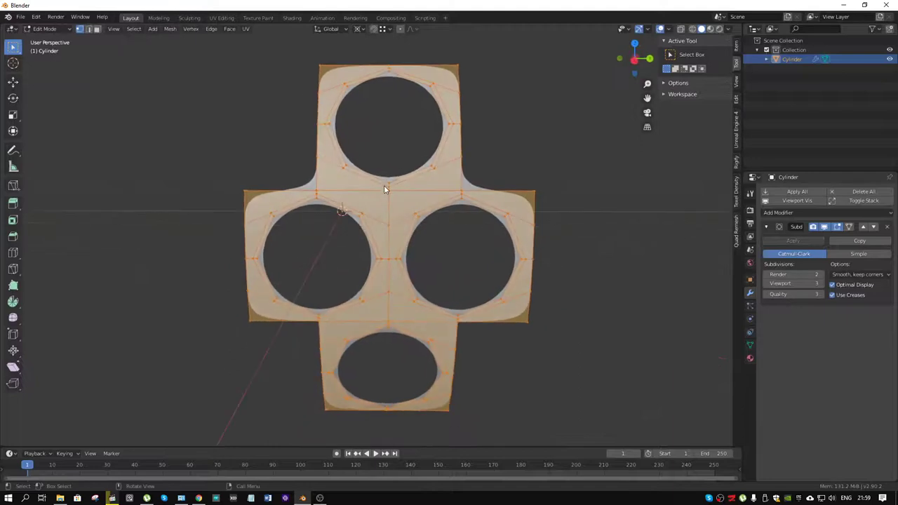
scroll(437, 214, "up", 4)
key("k")
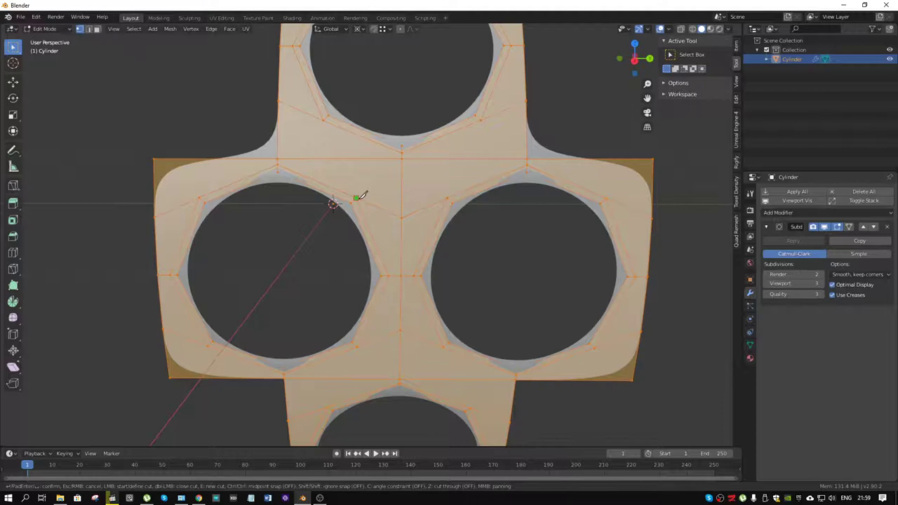
key("Escape")
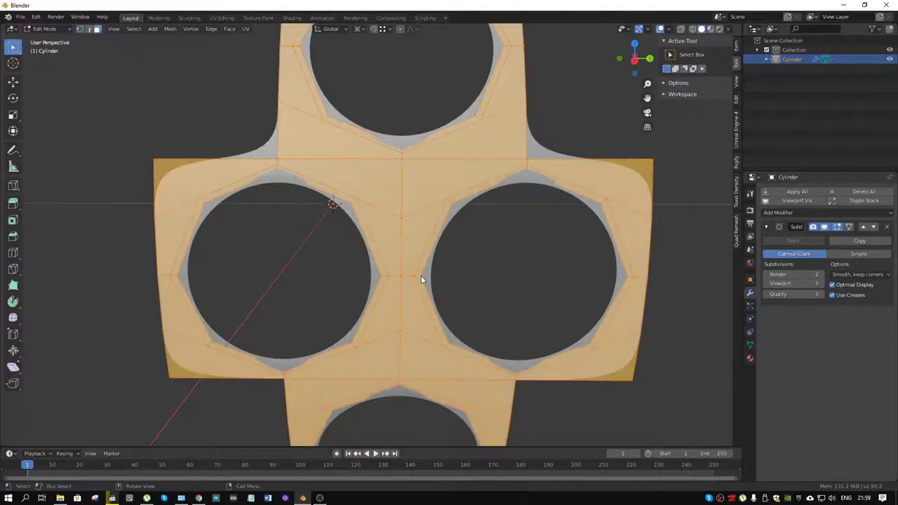
Scale the narrow face rings around all four holes down to about 0.74, using individual origins as pivot.
left_click(418, 276, "alt")
left_click(382, 276, "alt+shift")
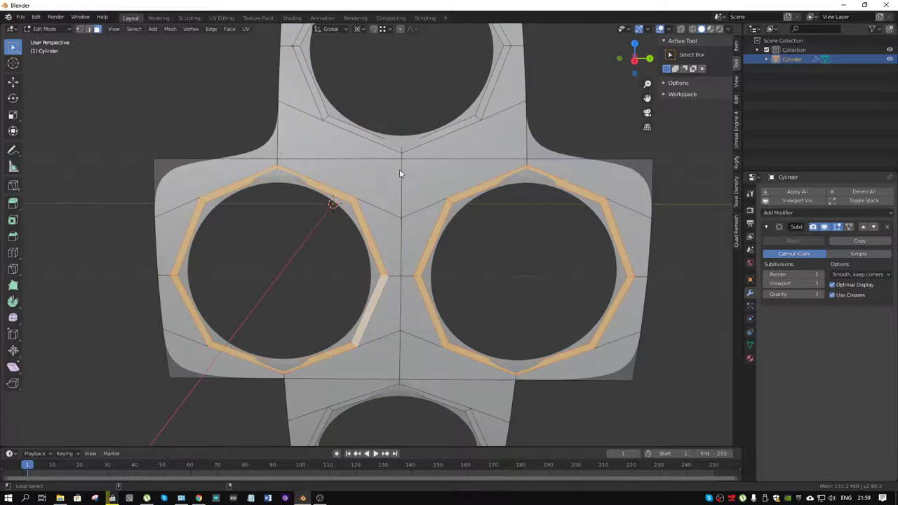
left_click(402, 151, "alt+shift")
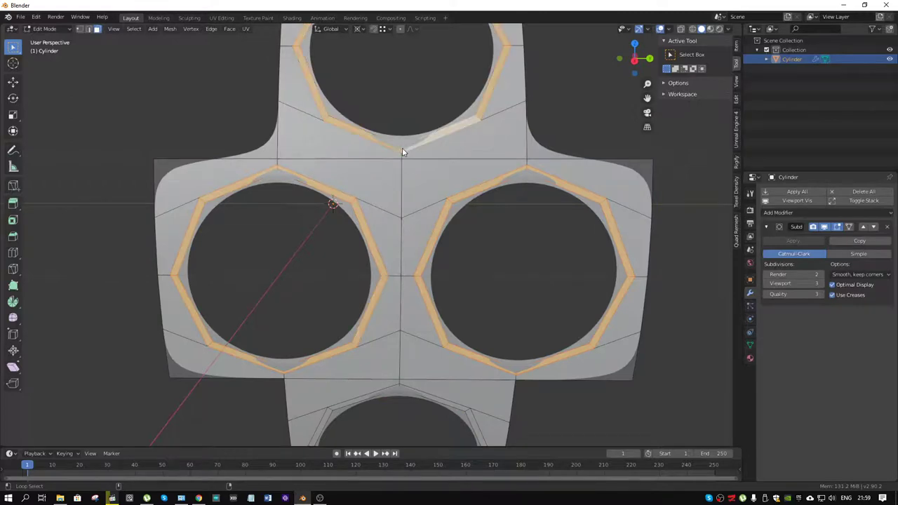
left_click(399, 386, "alt+shift")
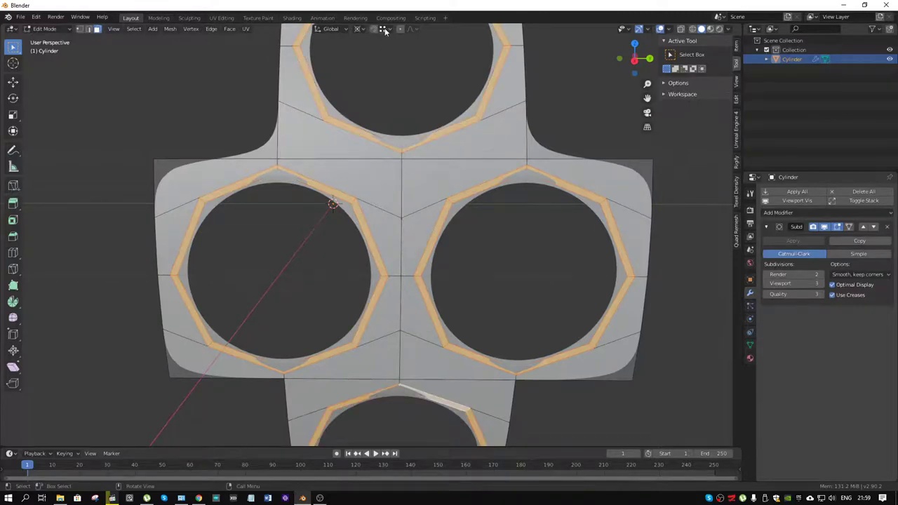
left_click(360, 29)
left_click(391, 61)
scroll(482, 224, "down", 3)
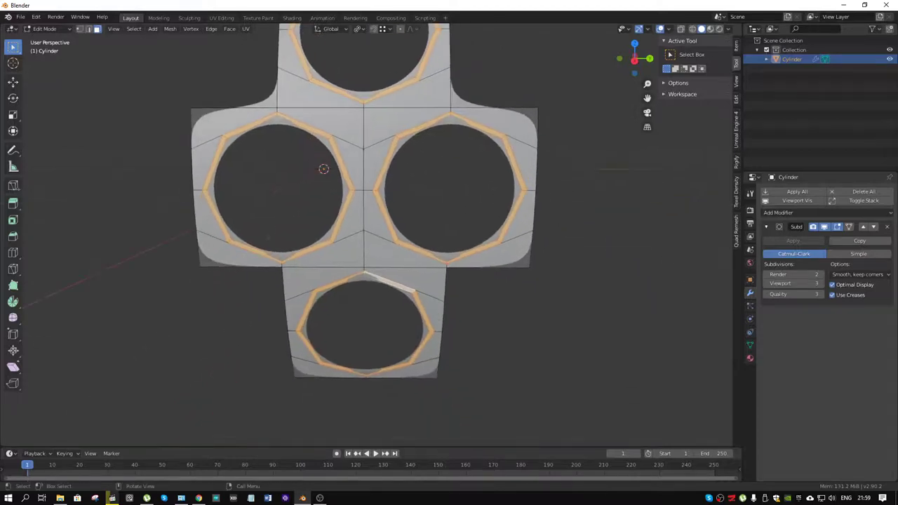
key("s")
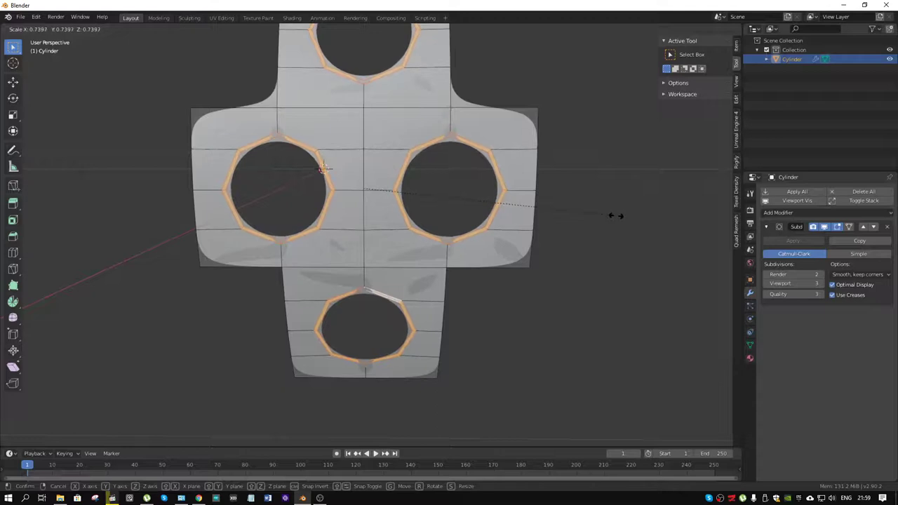
left_click(616, 216)
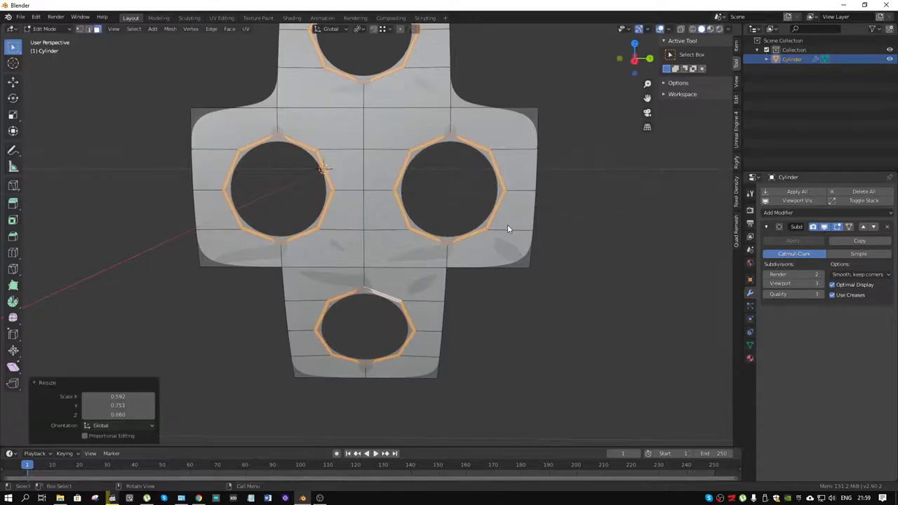
middle_click_drag(507, 224, 520, 209)
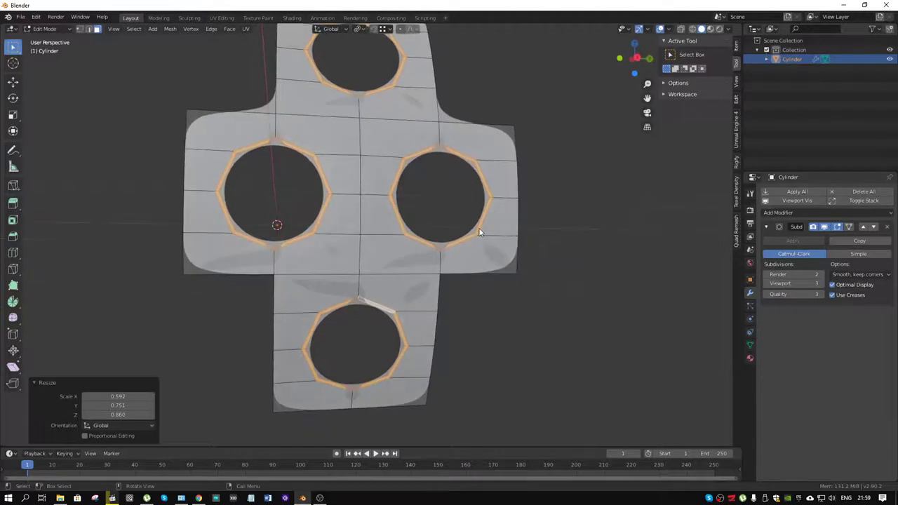
Recalculate the normals of all faces to the outside and return to Object Mode.
key("ctrl+Tab")
left_click(415, 226)
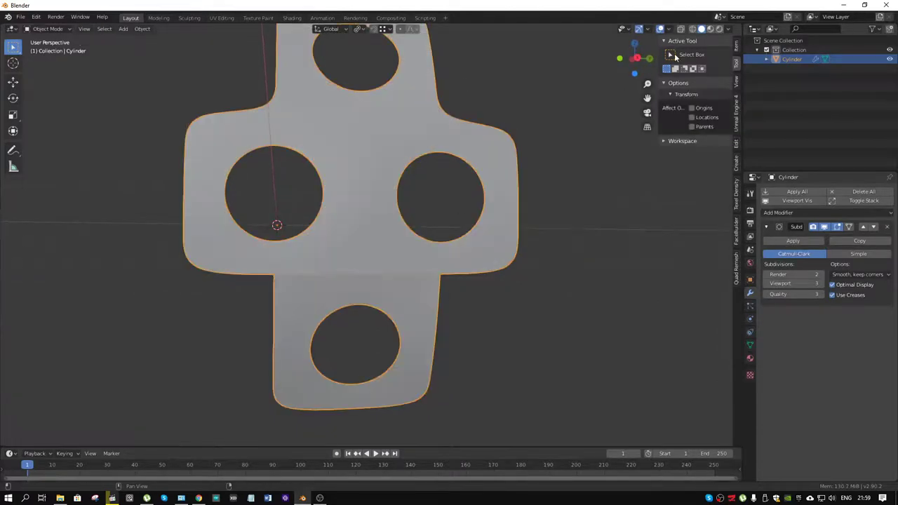
middle_click_drag(534, 84, 489, 94)
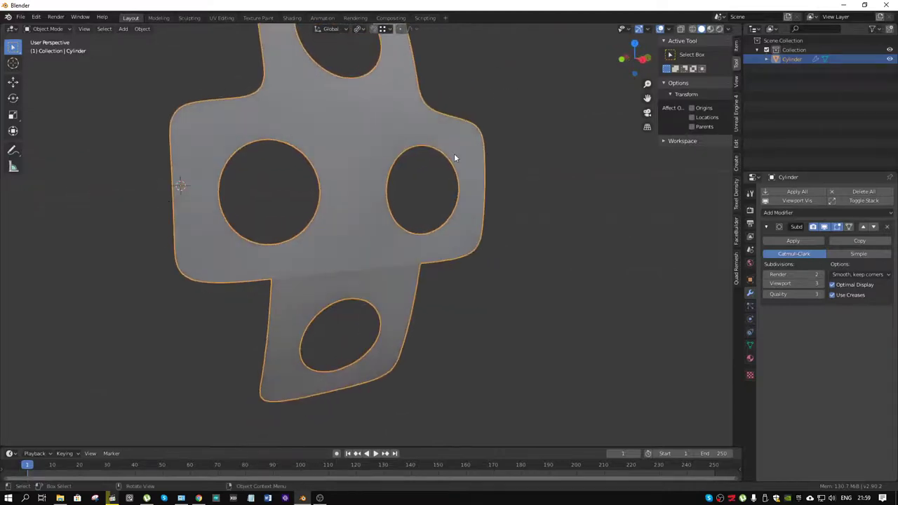
key("ctrl+Tab")
left_click(432, 237)
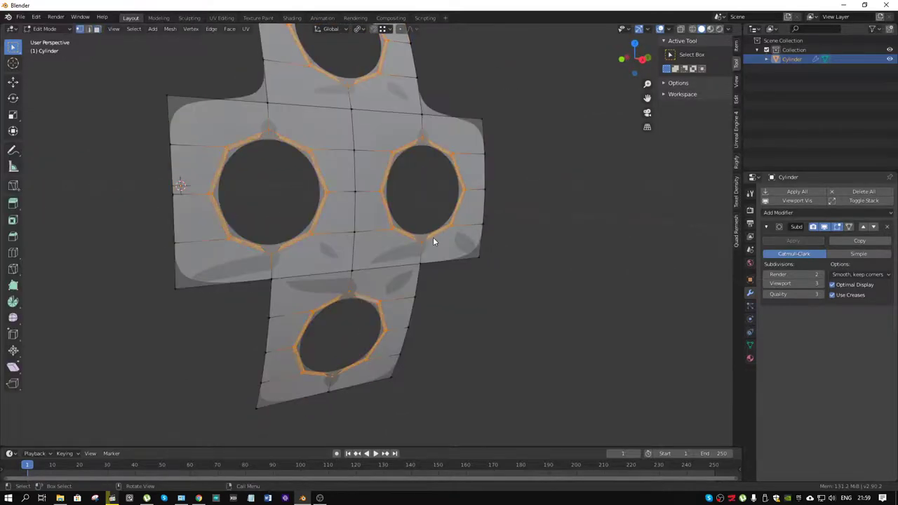
key("a")
key("alt+n")
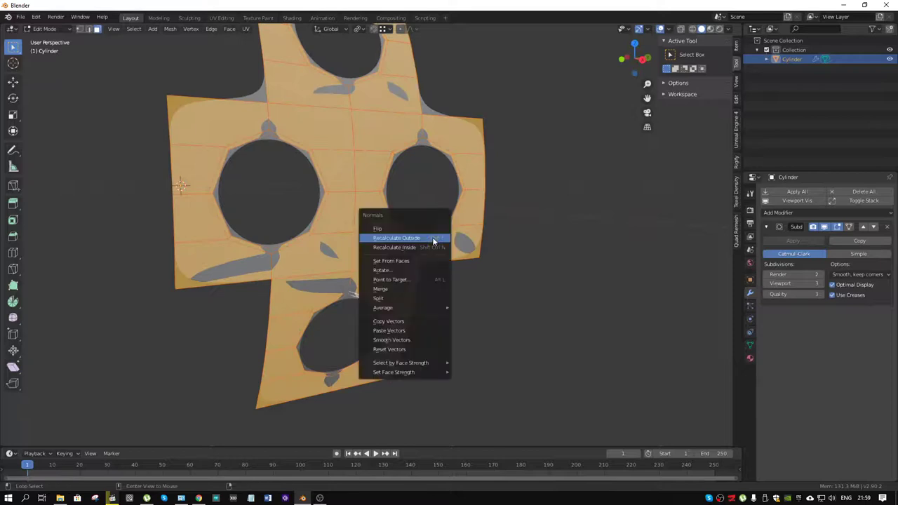
left_click(424, 242)
key("ctrl+Tab")
left_click(360, 242)
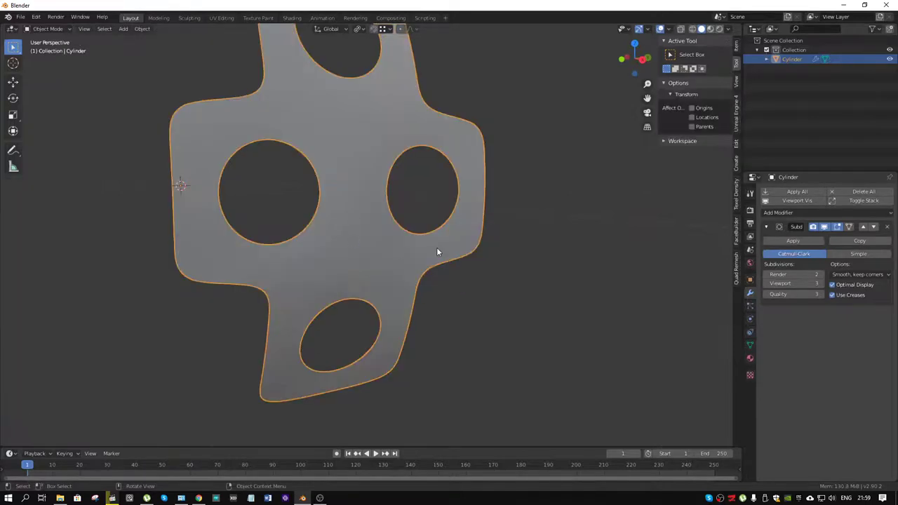
Show the mesh with the zebra-stripe MatCap again and examine the reflections around the smaller holes.
middle_click_drag(436, 247, 566, 96)
left_click(729, 29)
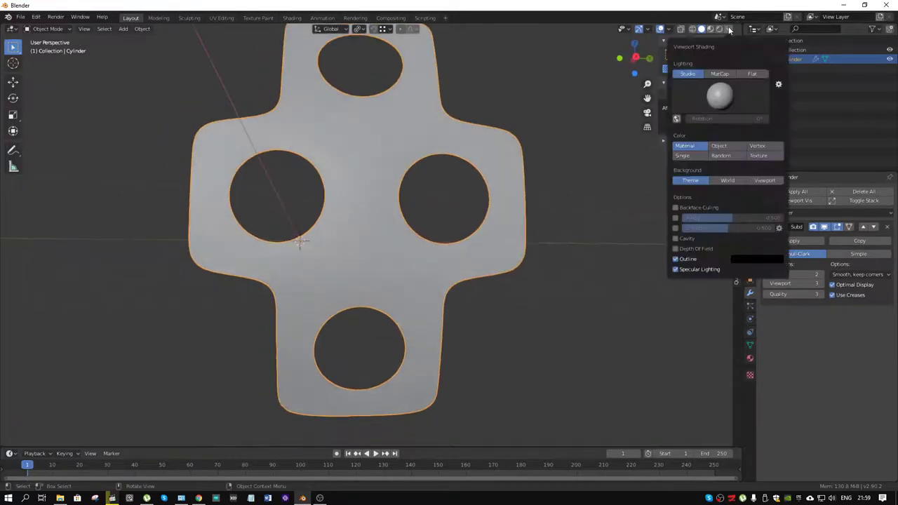
left_click(720, 73)
mouse_move(465, 111)
middle_mouse_down()
mouse_move(463, 136)
mouse_move(511, 130)
mouse_move(512, 146)
mouse_move(487, 161)
middle_mouse_up()
scroll(463, 135, "down", 6)
scroll(417, 179, "up", 4)
Enter Edit Mode, deselect all faces and display the mesh in wireframe shading.
key("ctrl+Tab")
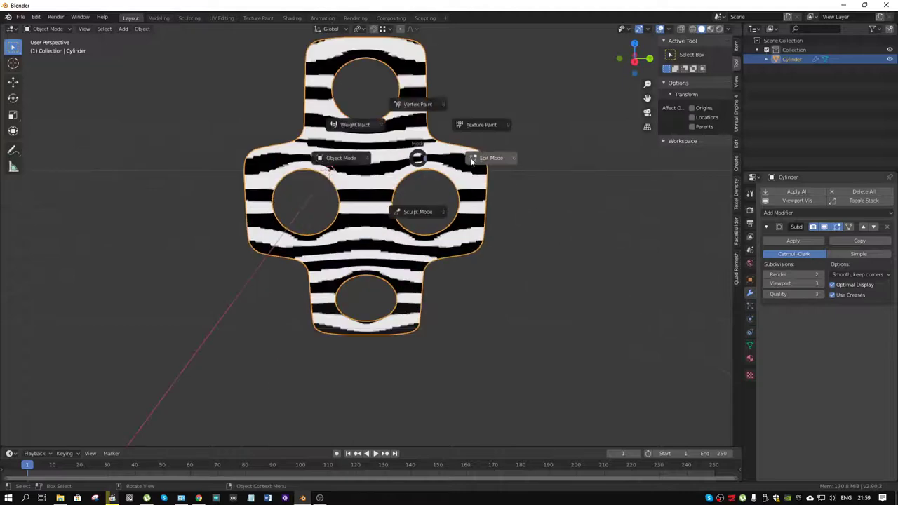
left_click(441, 162)
scroll(442, 162, "up", 2)
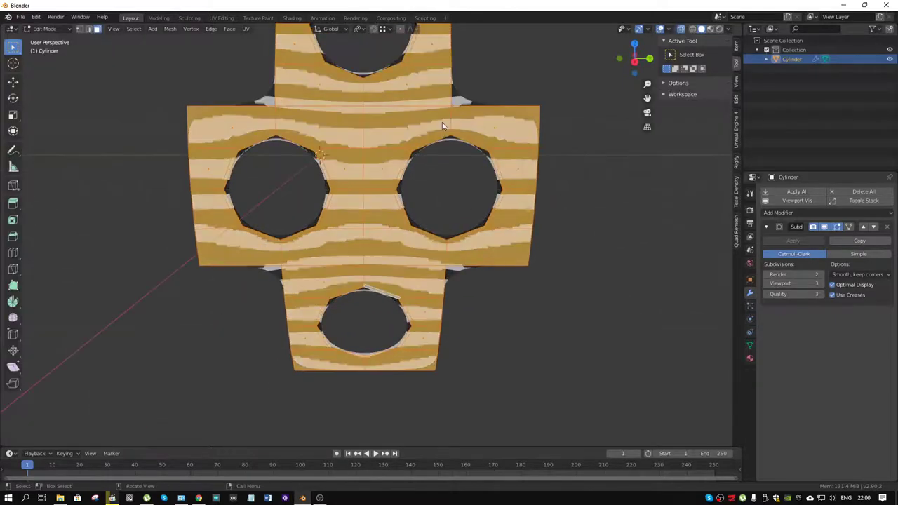
scroll(443, 127, "up", 2)
key("alt+a")
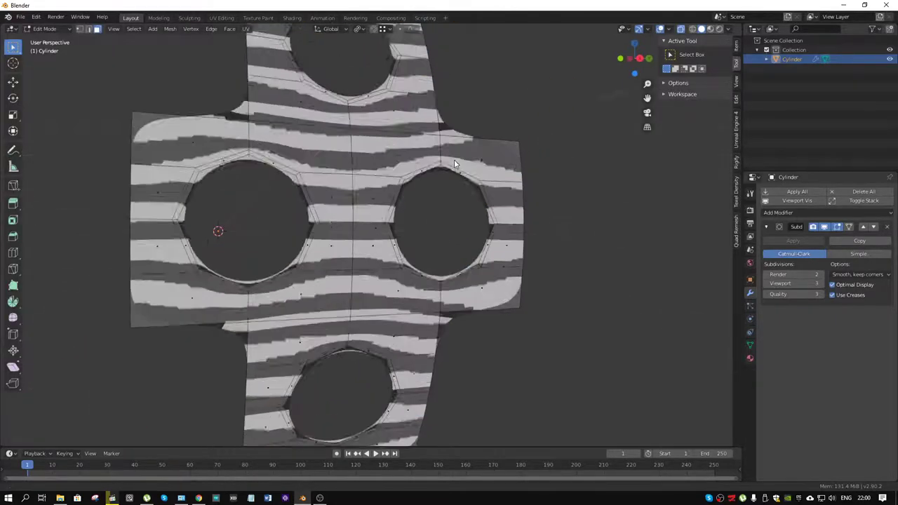
left_click(692, 29)
middle_click_drag(456, 113, 427, 127)
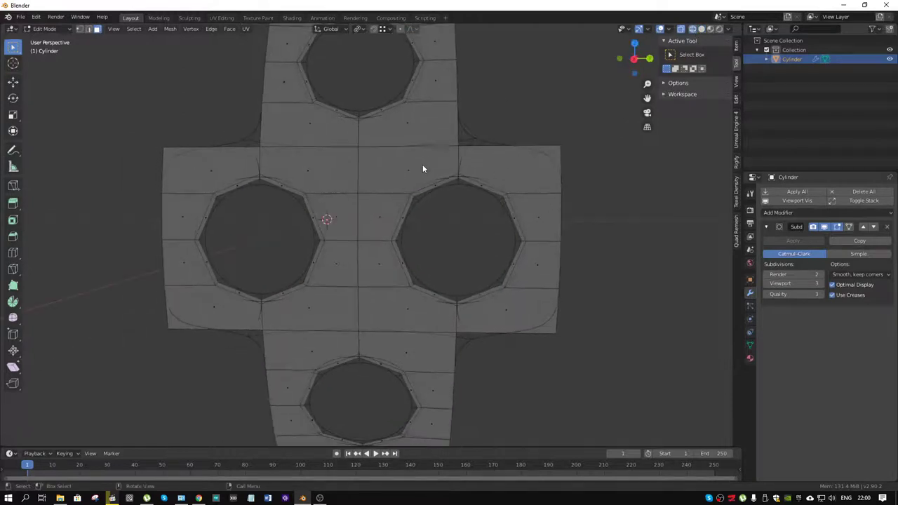
key("k")
key("c")
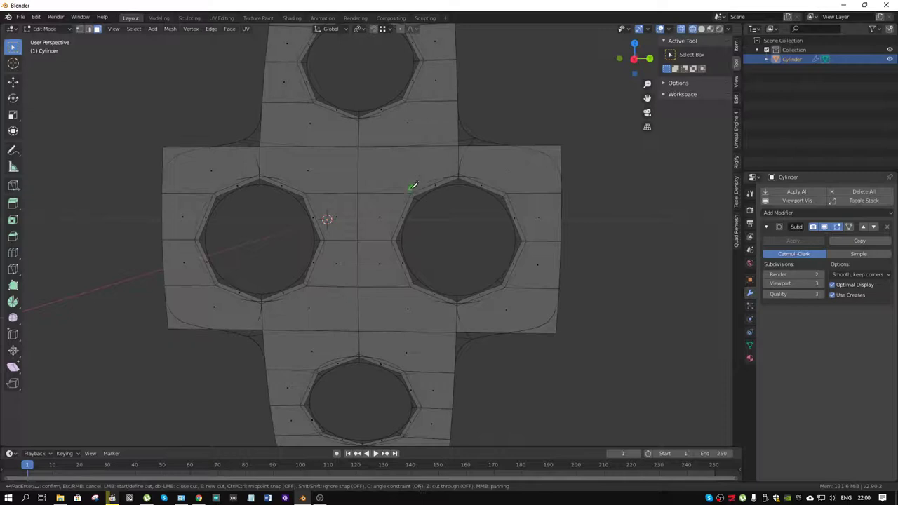
left_click(412, 191)
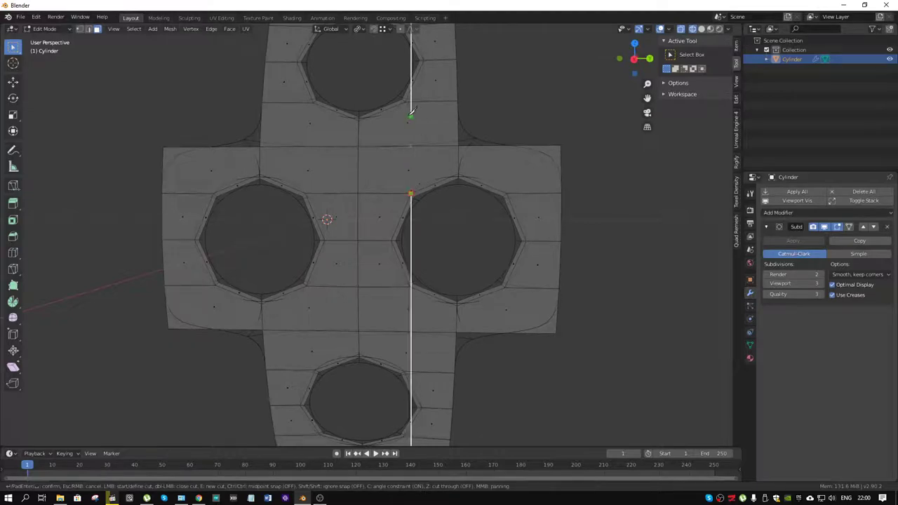
key("Escape")
Connect the lower corner vertices of the uppermost hole to the facing upper corner vertices of the two middle holes.
middle_click_drag(429, 104, 427, 146)
key("1")
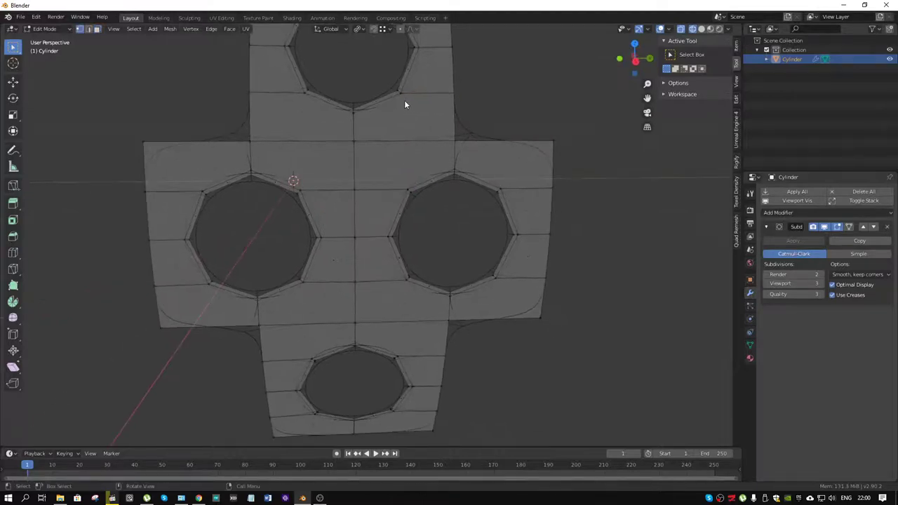
left_click(401, 93, "shift")
left_click(410, 190, "shift")
key("j")
left_click(305, 93)
left_click(301, 190, "shift")
key("j")
Connect the inner lower corner vertices of the two middle holes to the upper corner vertices of the lowest hole.
scroll(301, 175, "down", 5, "shift")
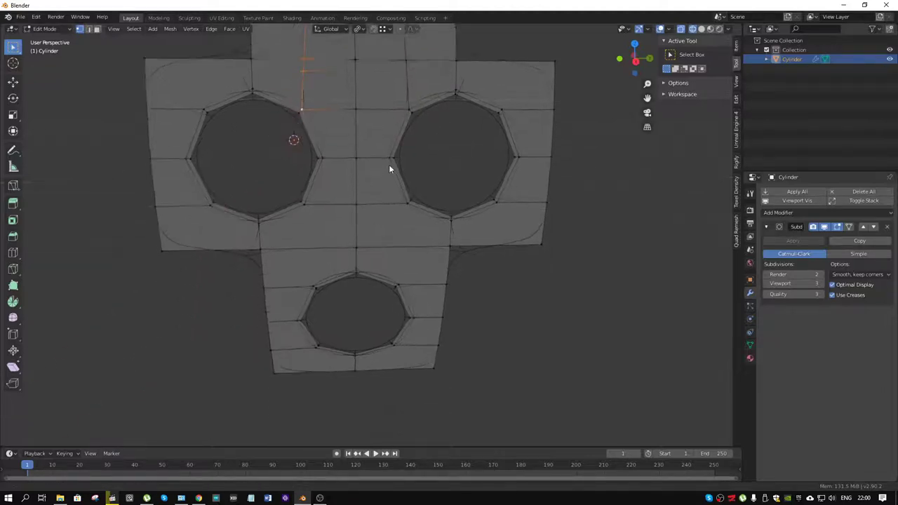
left_click(302, 172)
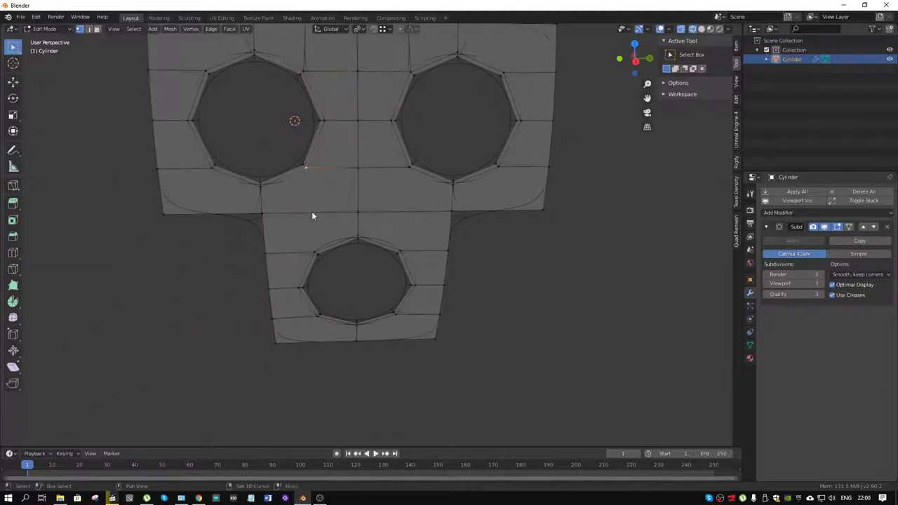
left_click(315, 253, "shift")
key("j")
left_click(409, 168)
left_click(400, 250, "shift")
key("j")
Return to Object Mode in solid shading and examine the zebra-stripe reflections around the holes from several angles and distances.
middle_click_drag(413, 181, 435, 149)
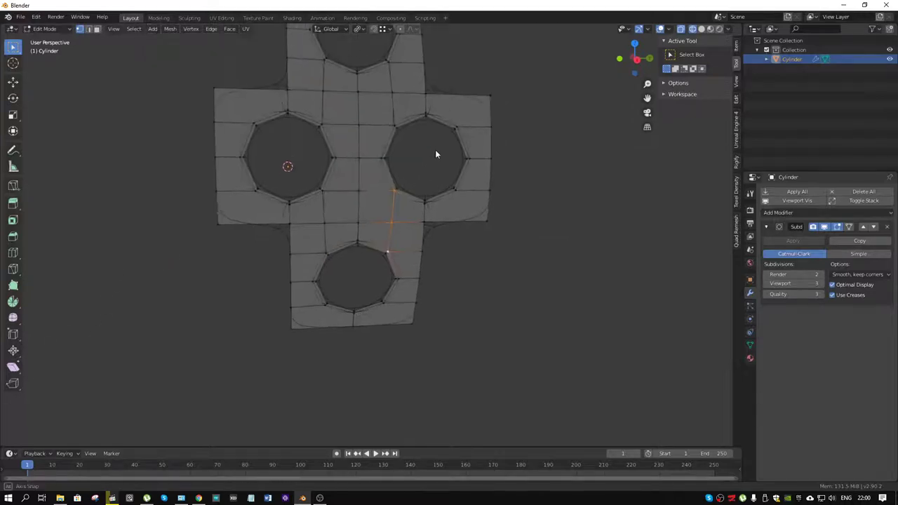
key("ctrl+Tab")
left_click(392, 160)
middle_click_drag(464, 170, 484, 266)
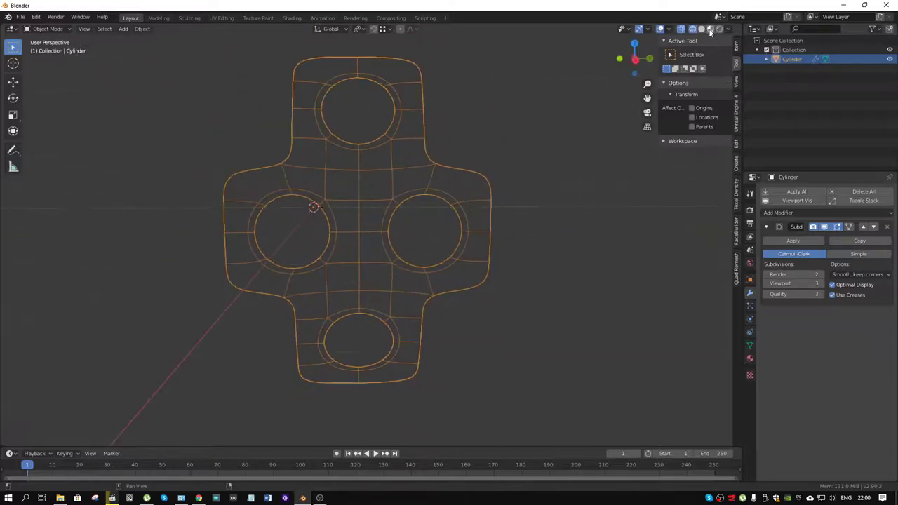
left_click(703, 28)
mouse_move(497, 153)
middle_mouse_down()
mouse_move(494, 137)
mouse_move(497, 168)
mouse_move(494, 176)
mouse_move(487, 152)
mouse_move(477, 175)
middle_mouse_up()
key("ctrl+Tab")
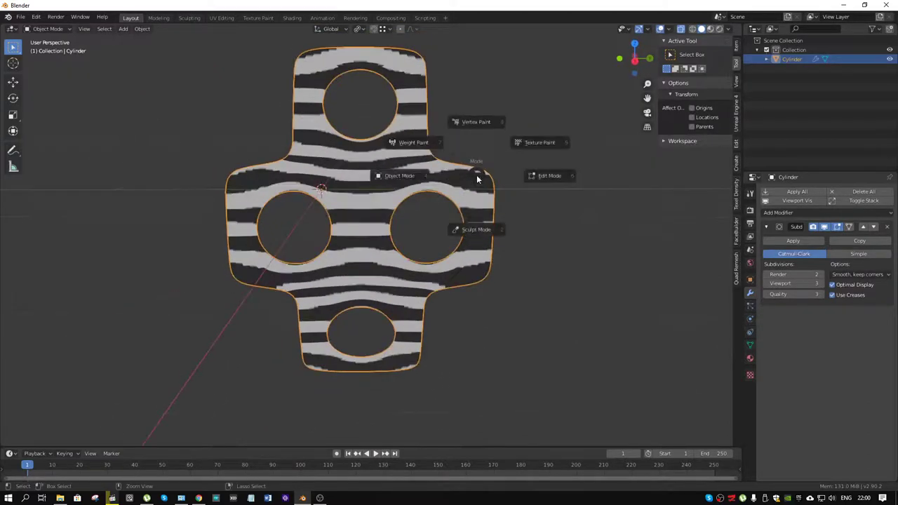
left_click(399, 177)
middle_click_drag(399, 176, 455, 180)
scroll(378, 190, "down", 6)
scroll(449, 195, "up", 6)
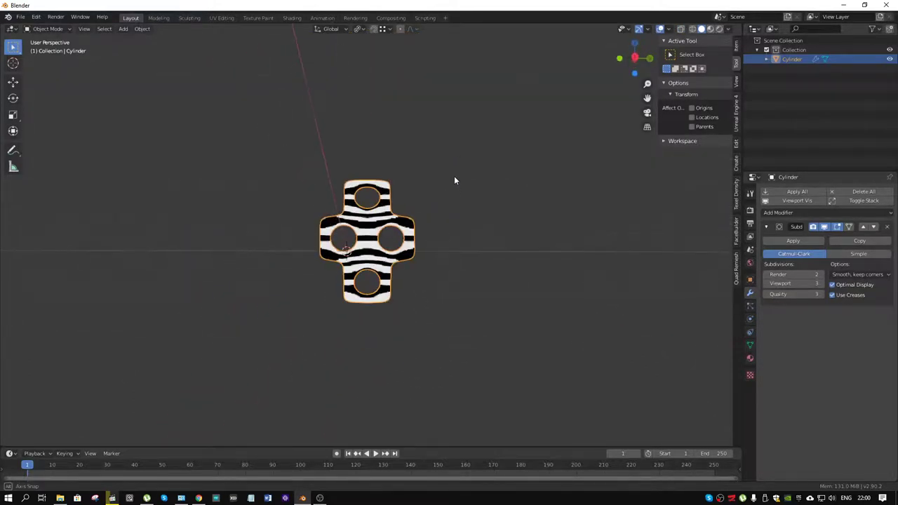
Switch the viewport to the glossy red MatCap and inspect the surface shading around the four holes.
left_click(727, 28)
left_click(723, 92)
left_click(724, 156)
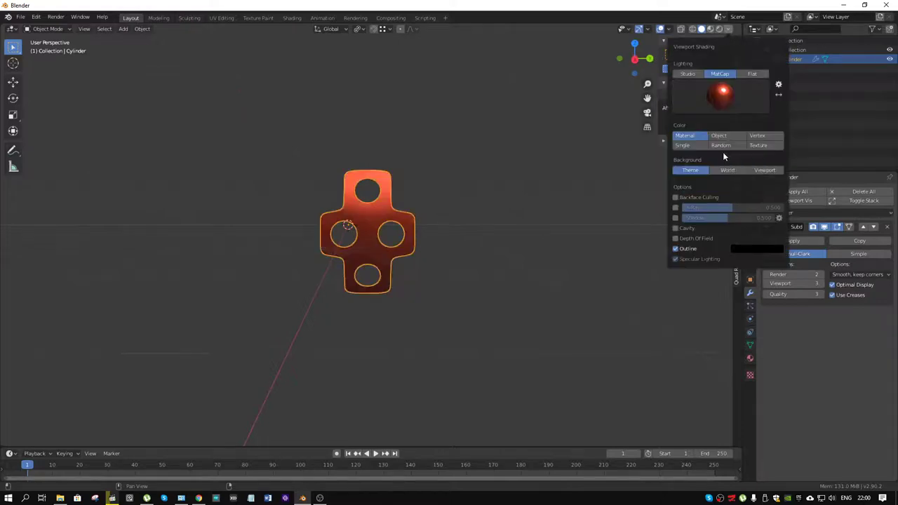
scroll(353, 213, "up", 4)
mouse_move(353, 213)
middle_mouse_down()
mouse_move(463, 166)
mouse_move(467, 148)
mouse_move(469, 155)
mouse_move(383, 184)
middle_mouse_up()
right_click(383, 184)
left_click(373, 184)
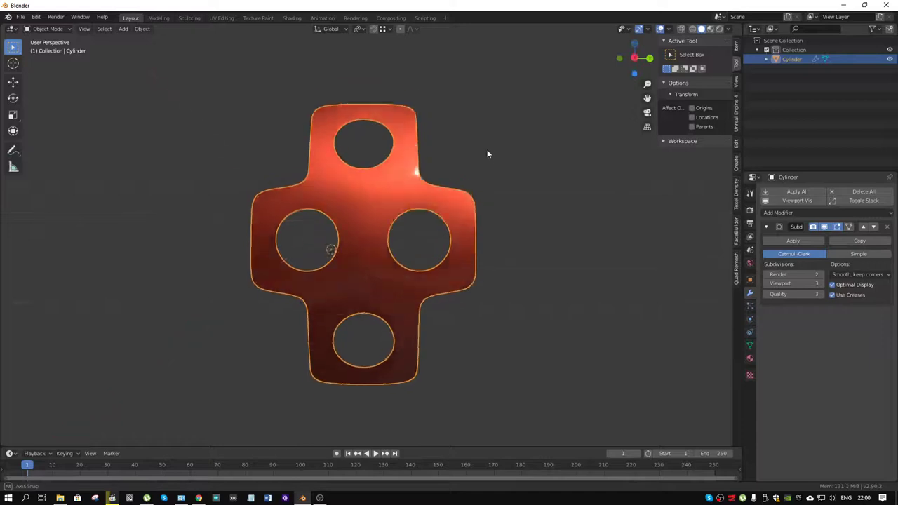
middle_click_drag(487, 154, 449, 187)
scroll(446, 189, "down", 5)
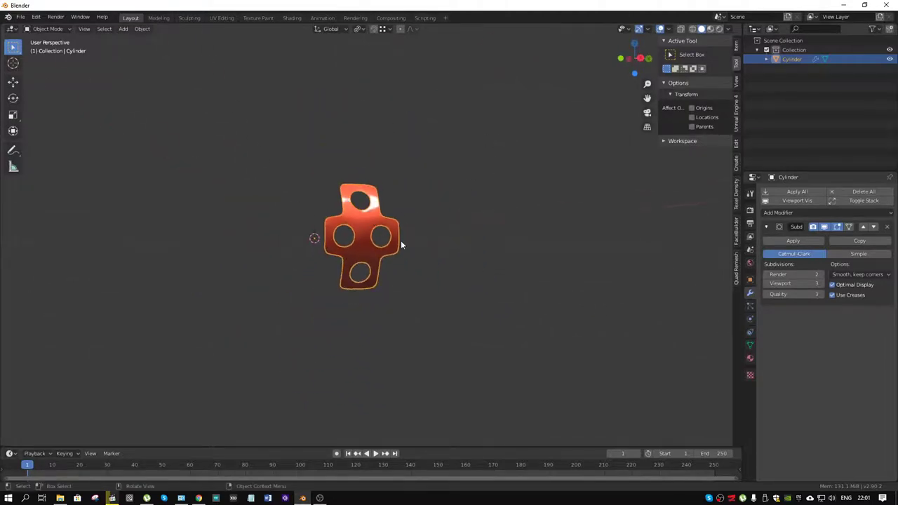
Hide the four-hole mesh and add a new cylinder with radius 0.66 m, depth 1.94 m and a 90° X rotation.
key("h")
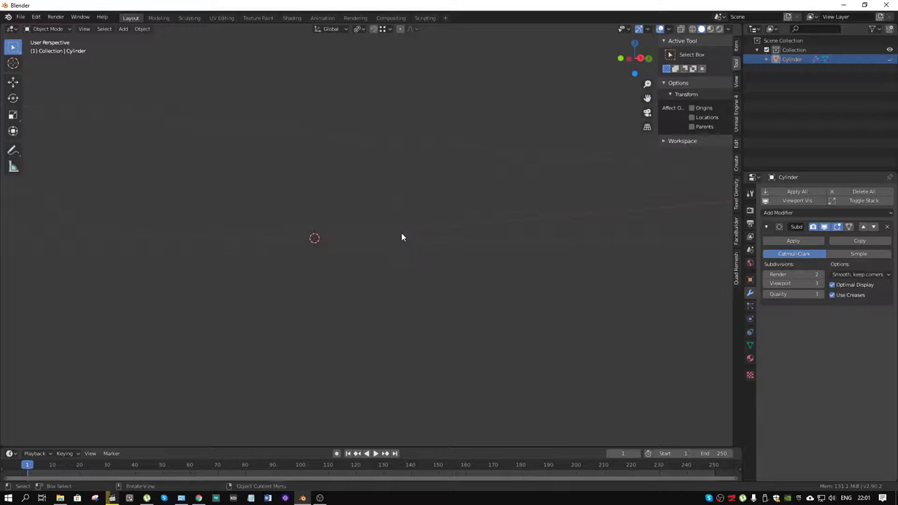
middle_click_drag(401, 238, 365, 236, "shift")
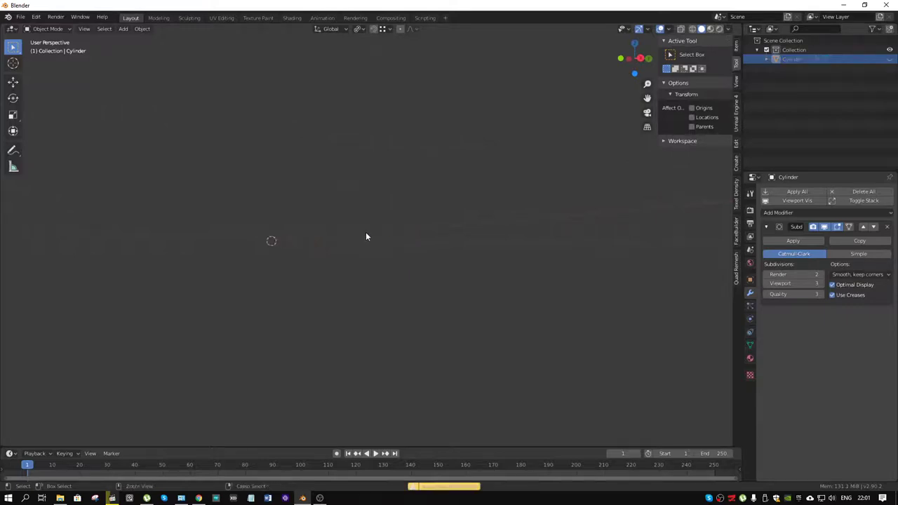
key("shift+a")
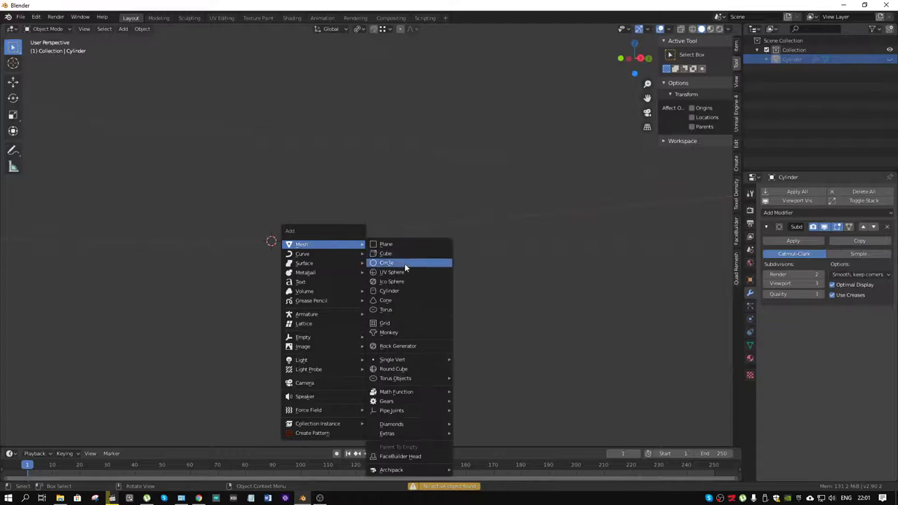
left_click(402, 291)
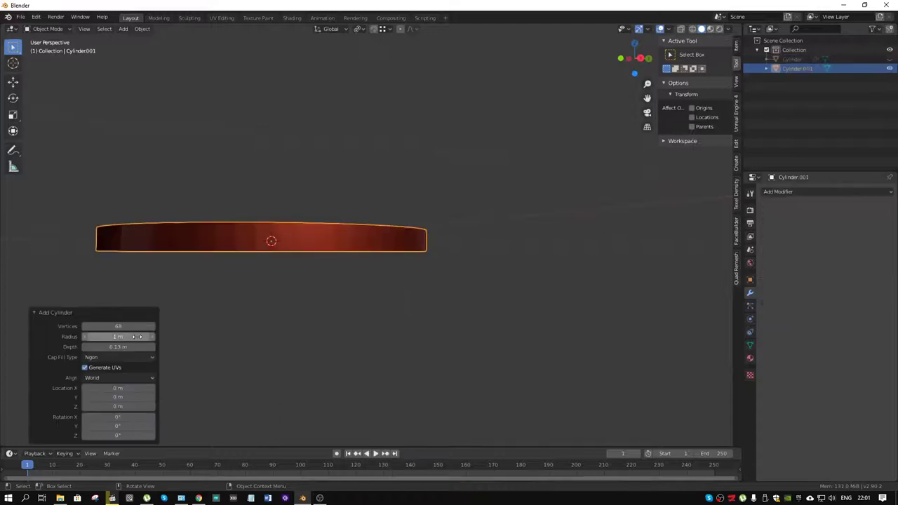
left_click(124, 417)
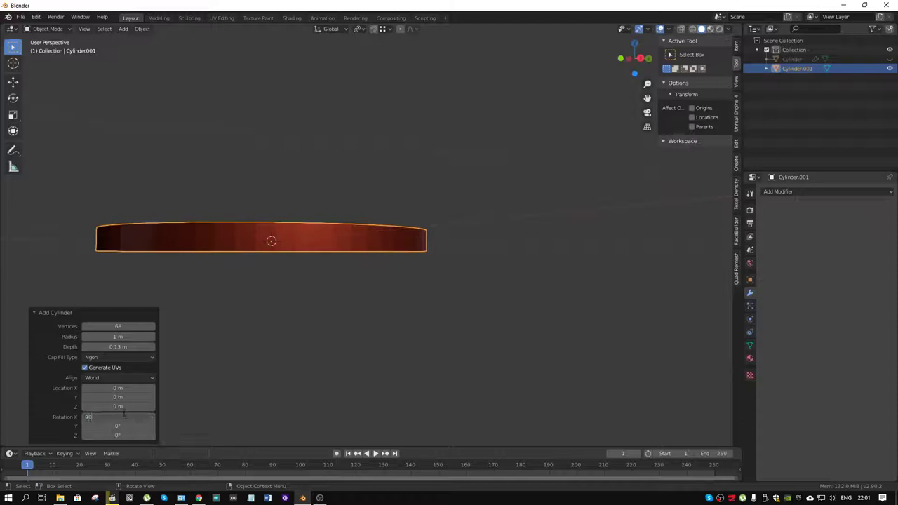
key("Return")
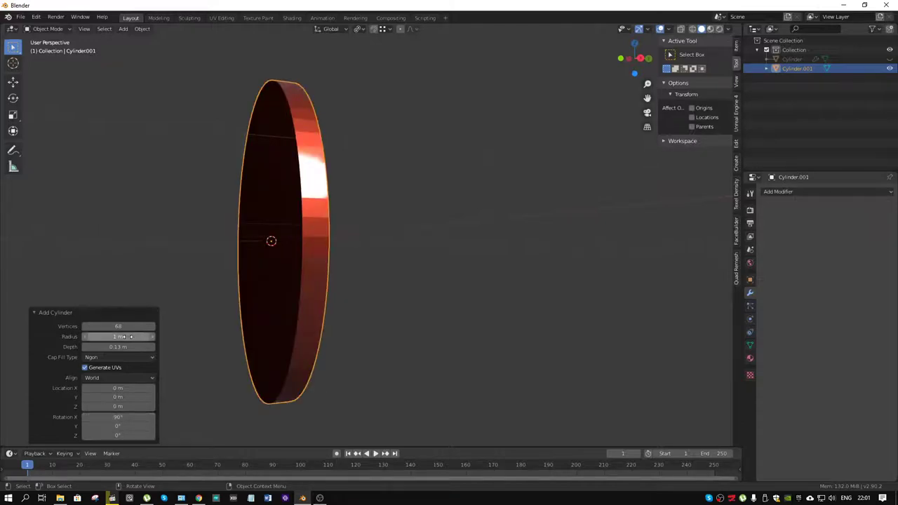
left_click_drag(128, 337, 174, 346)
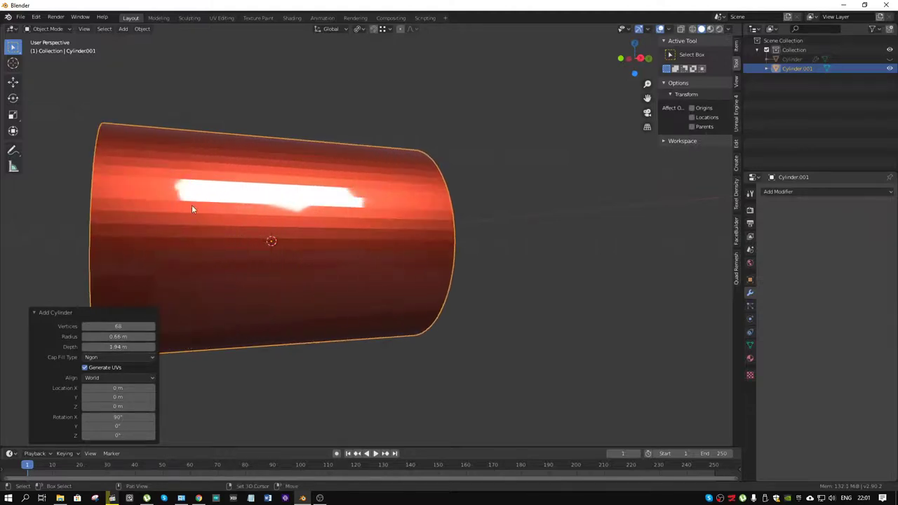
Enter Edit Mode on the new cylinder in wireframe shading and cut two evenly spaced edge loops around it.
middle_click_drag(192, 208, 297, 209, "shift")
key("ctrl+Tab")
left_click(379, 212)
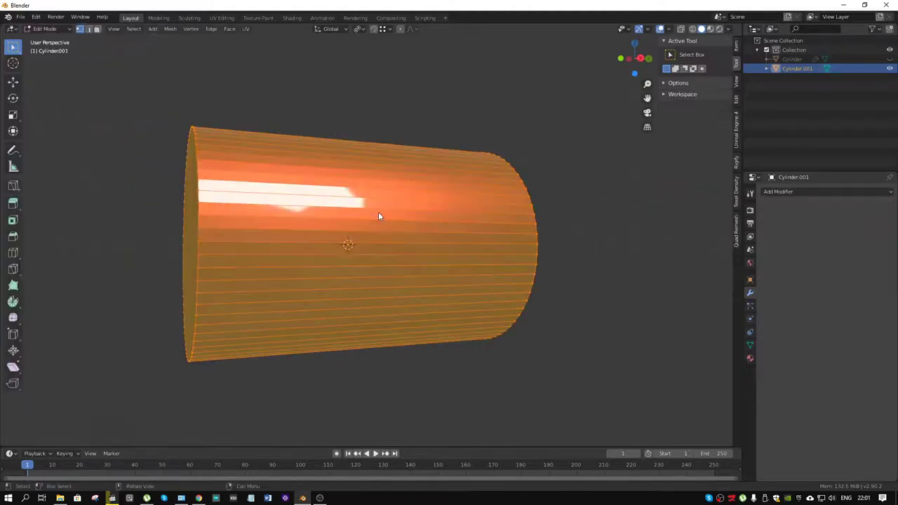
left_click(693, 29)
middle_click_drag(343, 184, 371, 182)
key("ctrl+r")
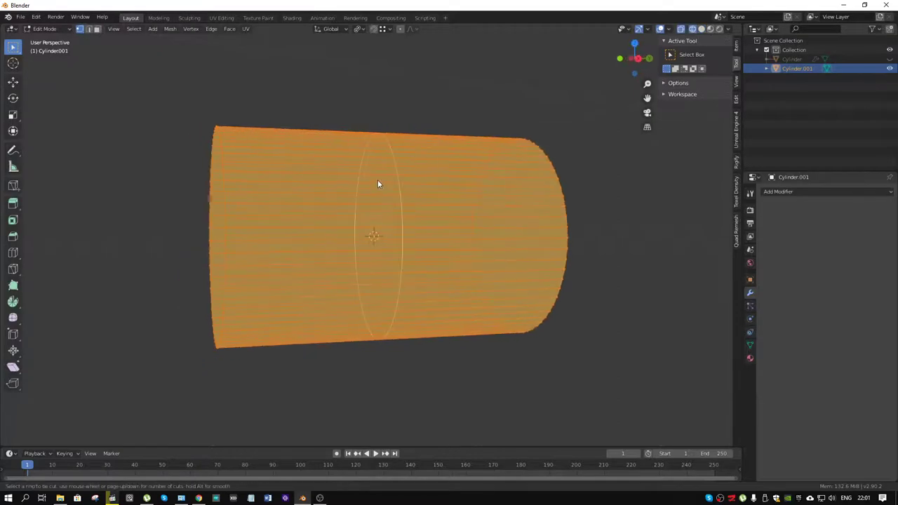
scroll(377, 184, "up", 1)
left_click(378, 184)
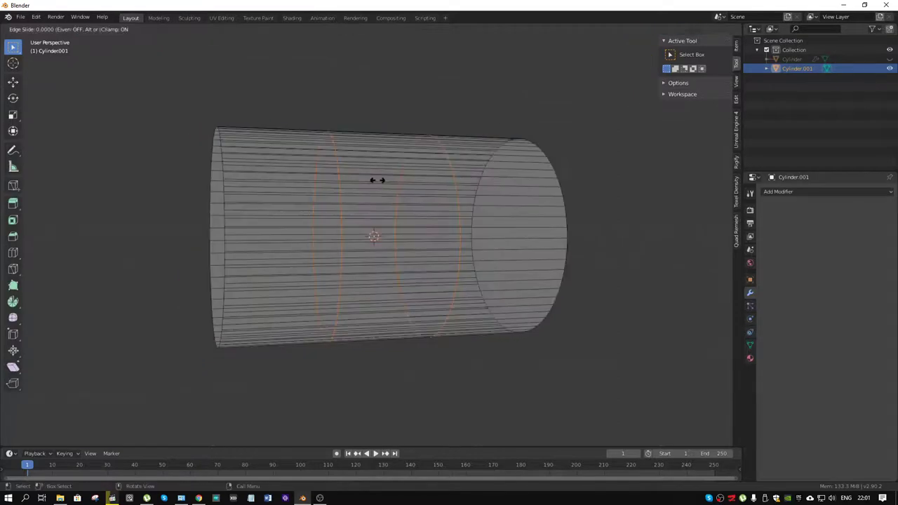
right_click(408, 201)
Add one centred edge loop around the cylinder's middle band.
mouse_move(408, 200)
middle_mouse_down()
mouse_move(375, 200)
mouse_move(425, 215)
mouse_move(419, 202)
middle_mouse_up()
scroll(416, 199, "up", 1)
key("ctrl+r")
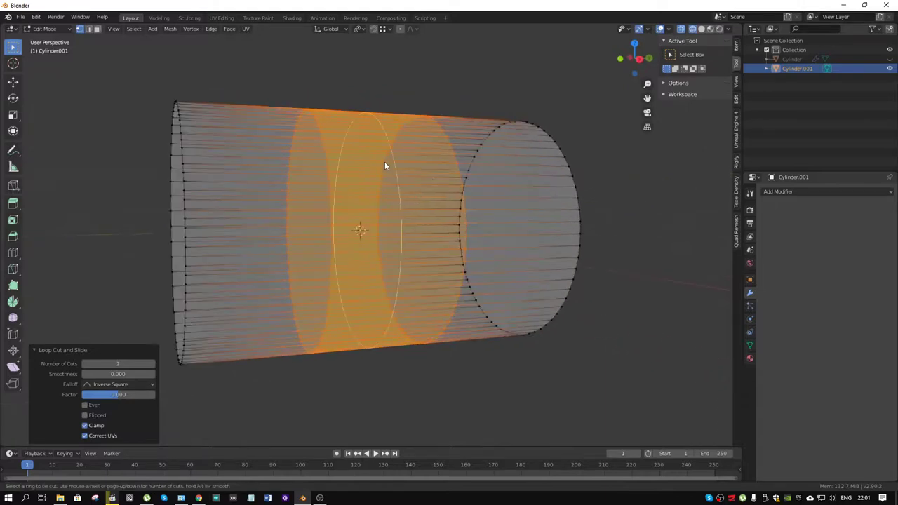
left_click(385, 164)
right_click(385, 164)
middle_click_drag(384, 166, 451, 191)
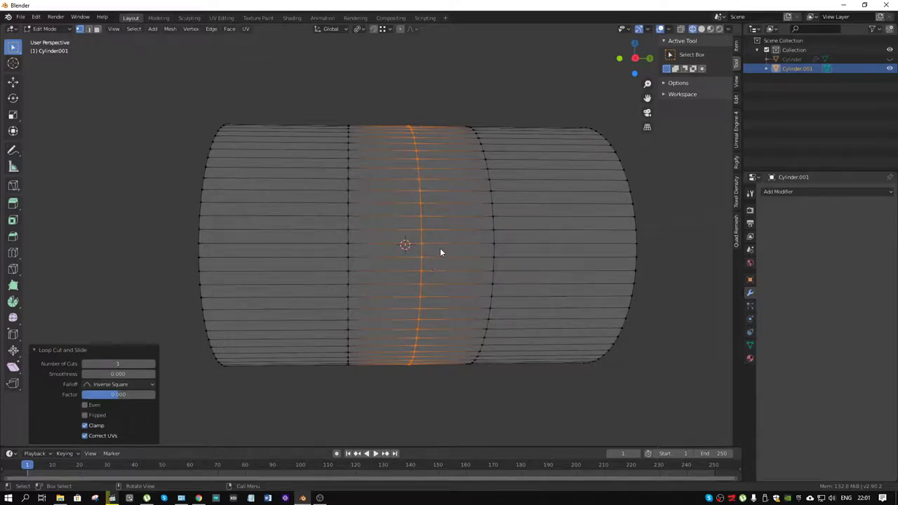
Add a centred edge loop in each half of the cylinder's middle band.
middle_click_drag(440, 251, 421, 247)
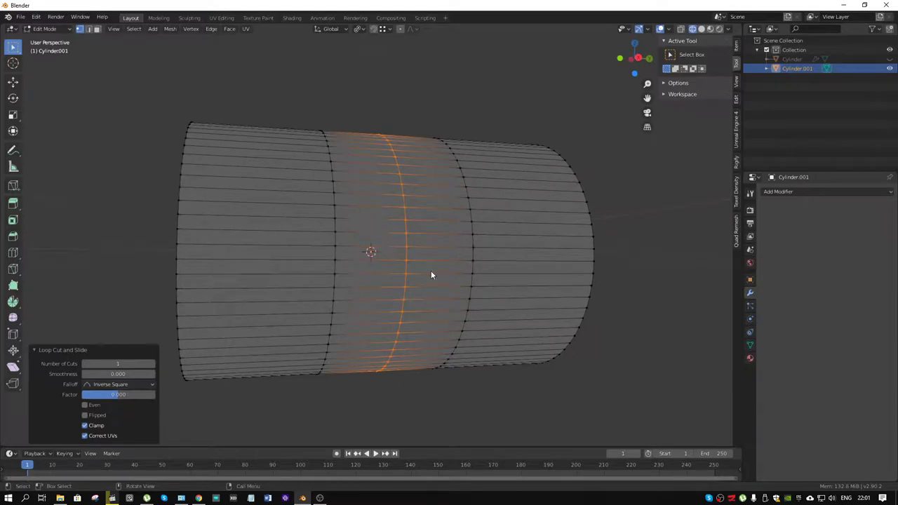
key("ctrl+r")
left_click(370, 248)
right_click(370, 249)
key("ctrl+r")
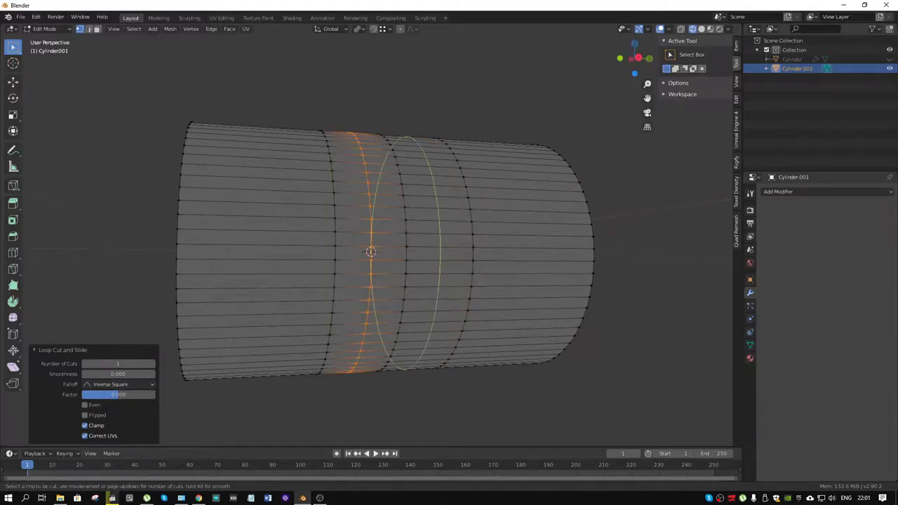
left_click(443, 243)
middle_click_drag(450, 272, 433, 272)
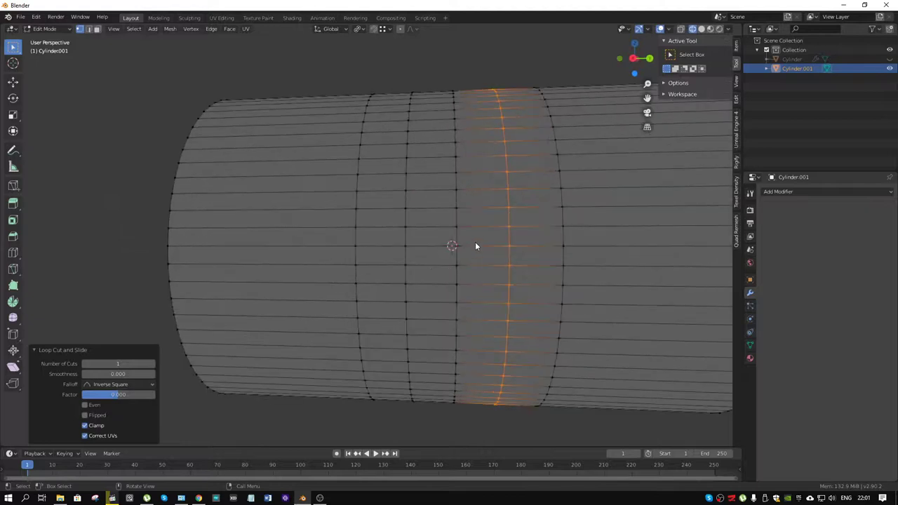
Add a centred edge loop in each of the two strips directly beside the cylinder's central loop.
key("ctrl+r")
left_click(479, 235)
key("ctrl+r")
left_click(432, 239)
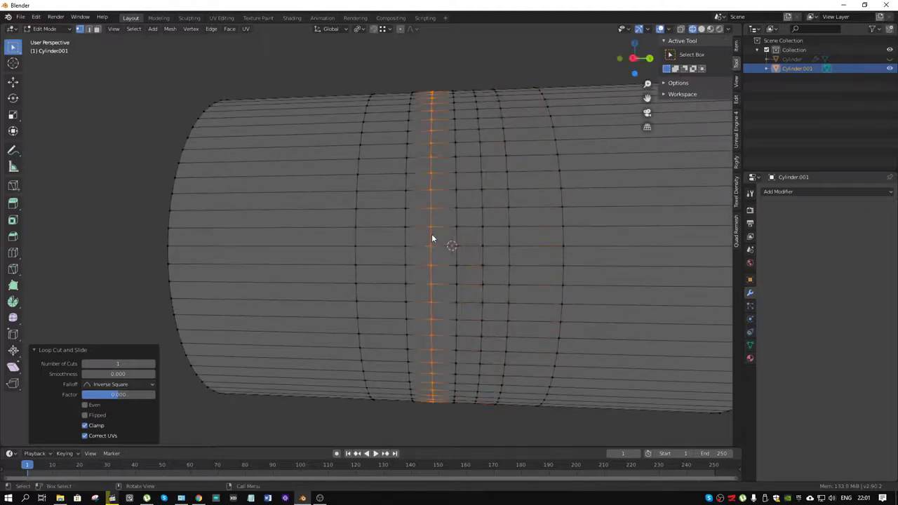
Select a 2 × 2 block of faces around the central loop and round it into an octagon with LoopTools Circle.
key("alt+a")
left_click(467, 238)
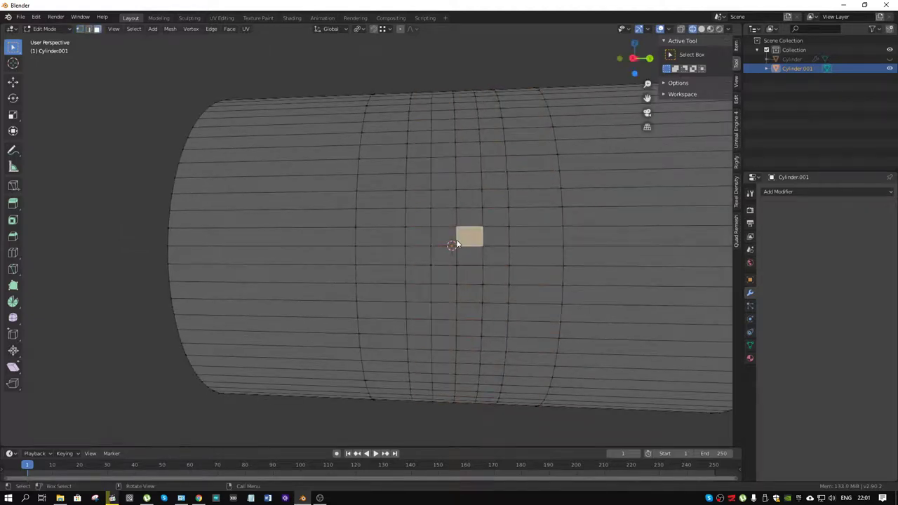
left_click(441, 242, "shift")
left_click(442, 254, "shift")
left_click(470, 255, "shift")
middle_click_drag(484, 274, 507, 274)
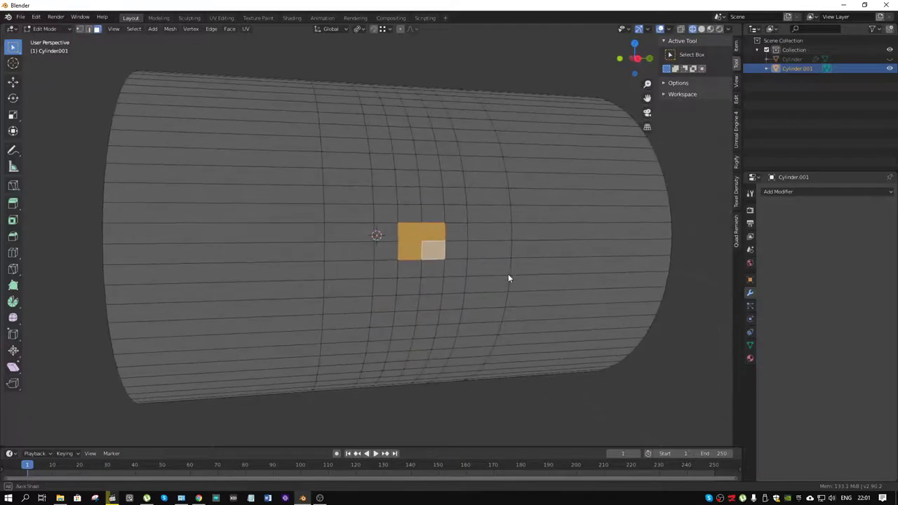
right_click(575, 174)
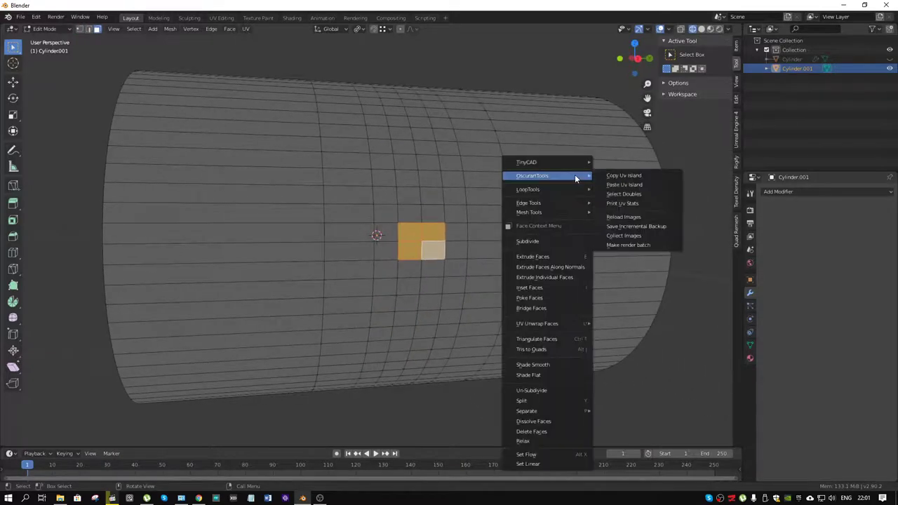
mouse_move(573, 194)
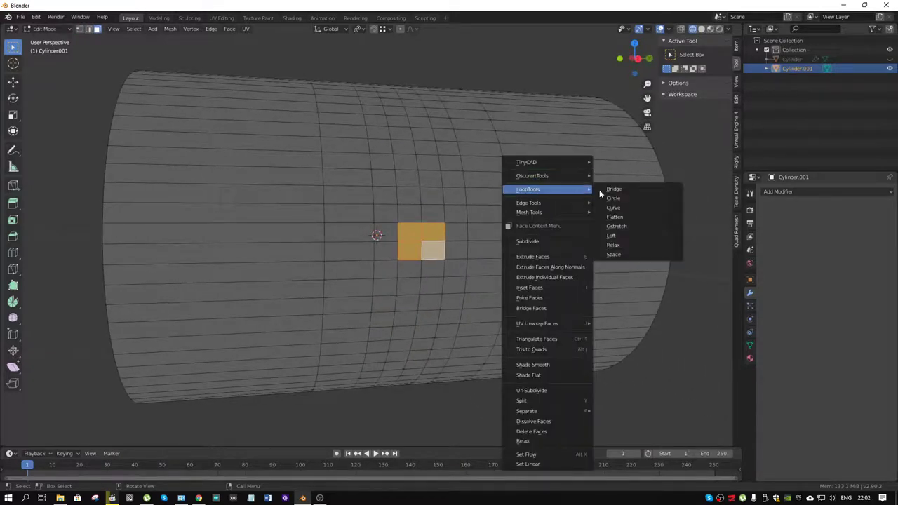
left_click(634, 200)
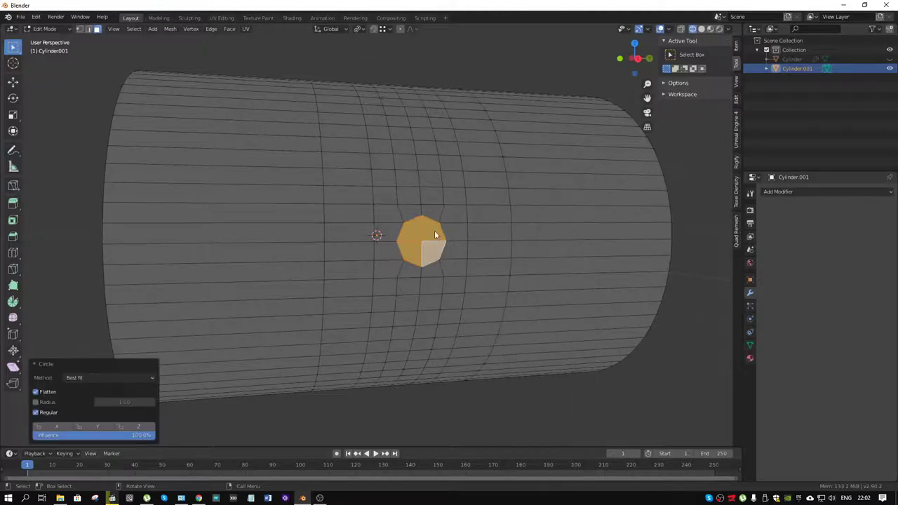
Inset the octagon's faces by about 0.0076 m and delete the inner faces to open the hole.
middle_click_drag(434, 235, 481, 247)
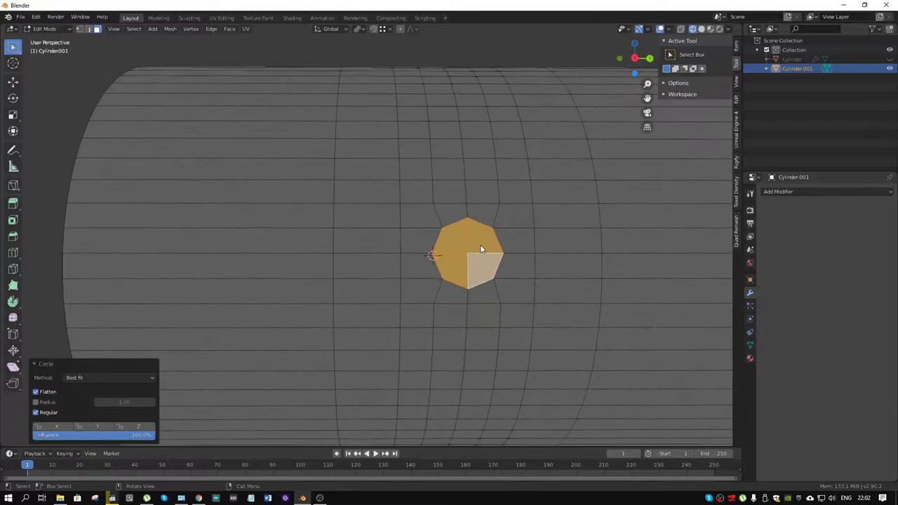
key("i")
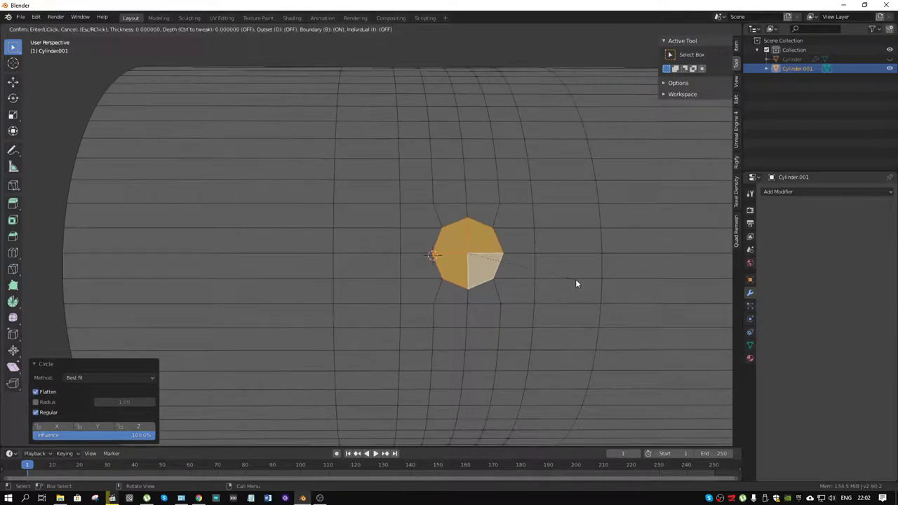
left_click(572, 280)
middle_click_drag(573, 280, 465, 245)
key("x")
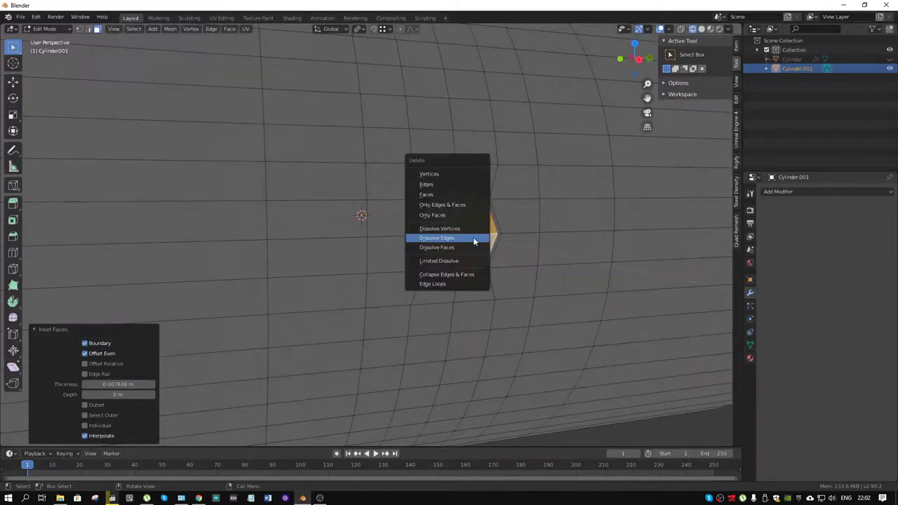
left_click(464, 194)
Select the two edge loops running above and below the octagon's sides, excluding the short edges that touch the octagon.
middle_click_drag(506, 204, 485, 204)
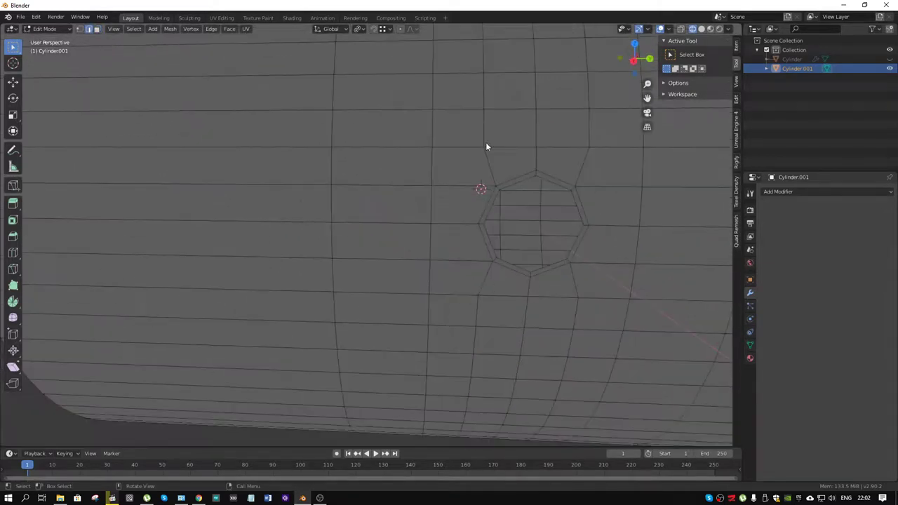
left_click(485, 135, "alt")
left_click(588, 140, "alt+shift")
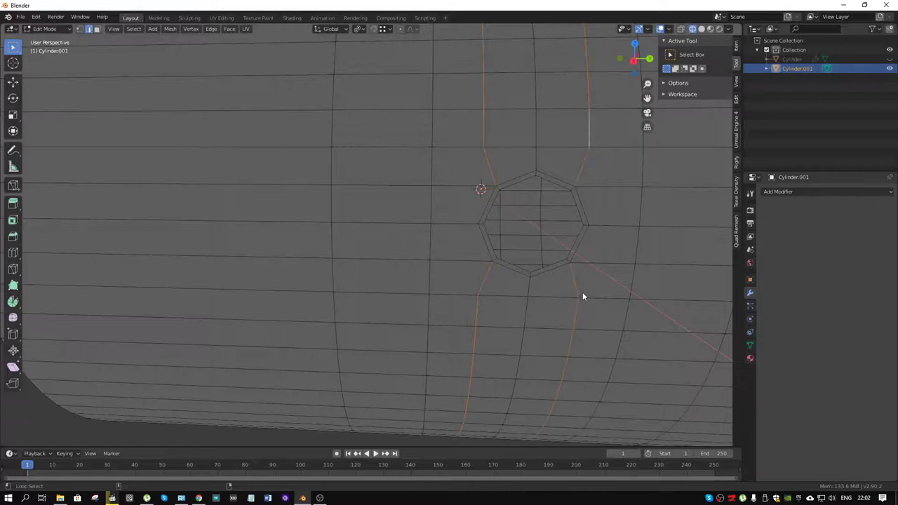
key("ctrl")
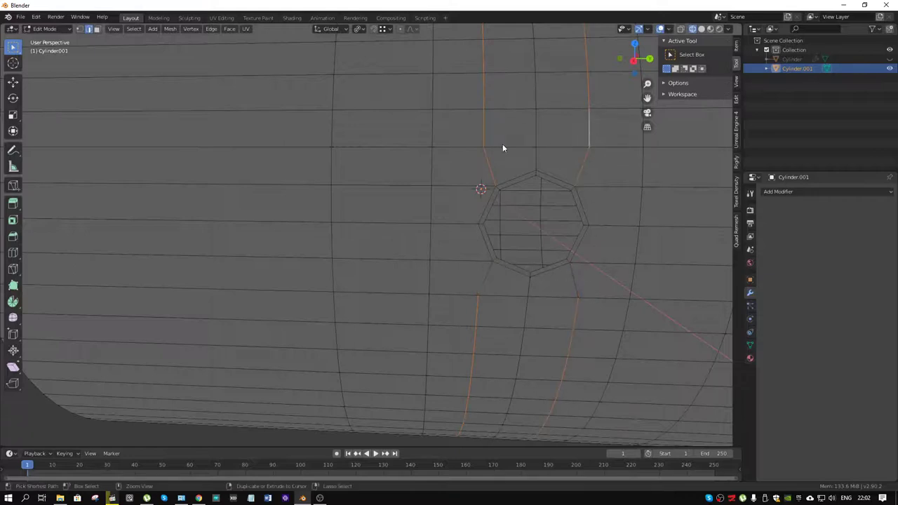
middle_click_drag(545, 206, 616, 283)
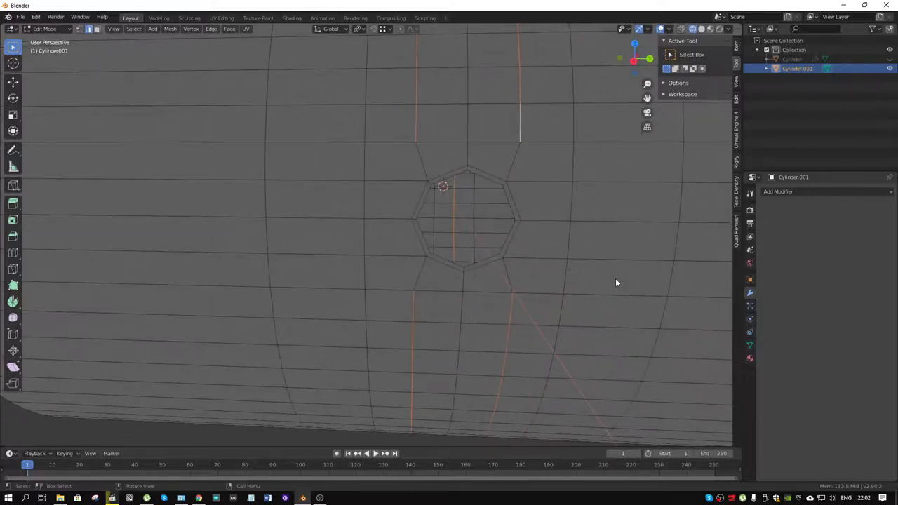
key("s")
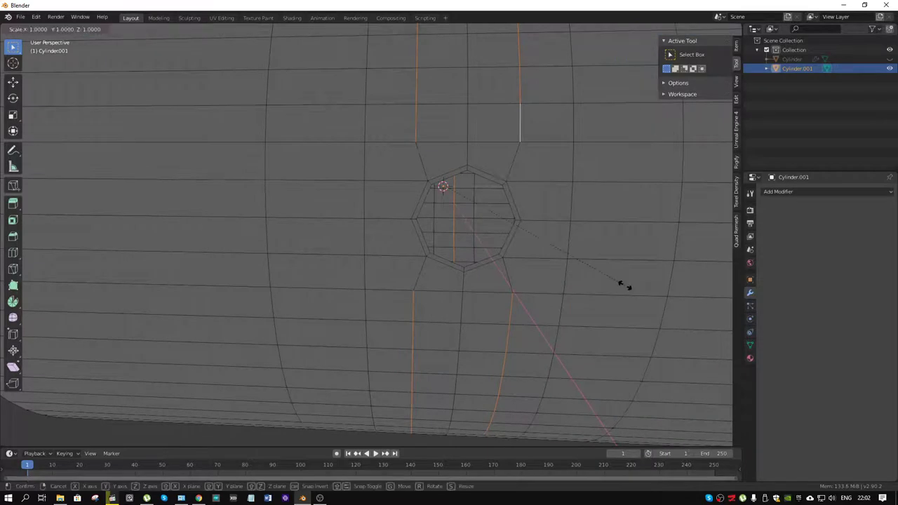
key("y")
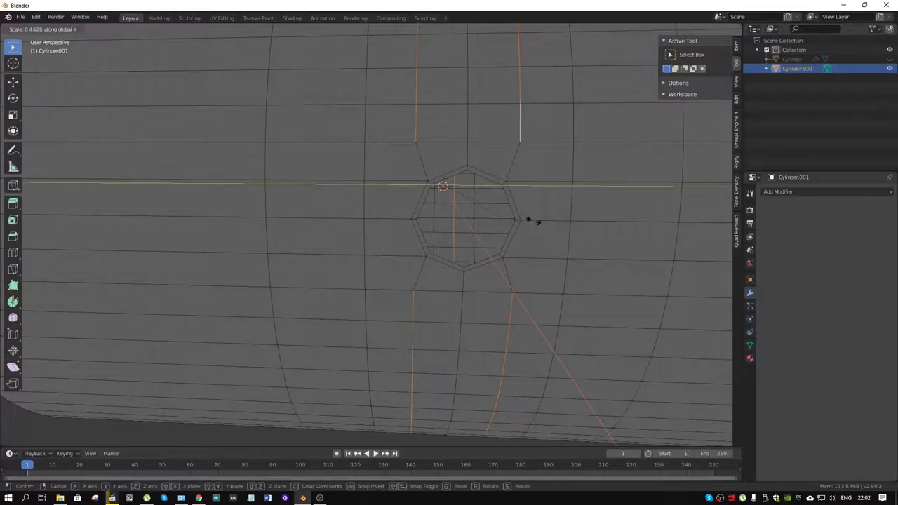
left_click(561, 250)
Set the pivot to Median Point and scale the selected edge loops to about 0.746 along Y, aligning them with the octagon's corners.
left_click(358, 29)
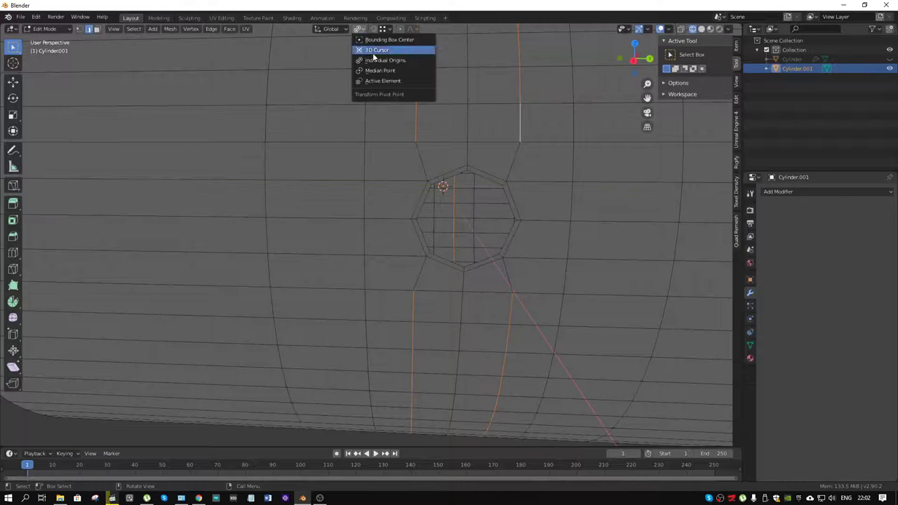
left_click(380, 71)
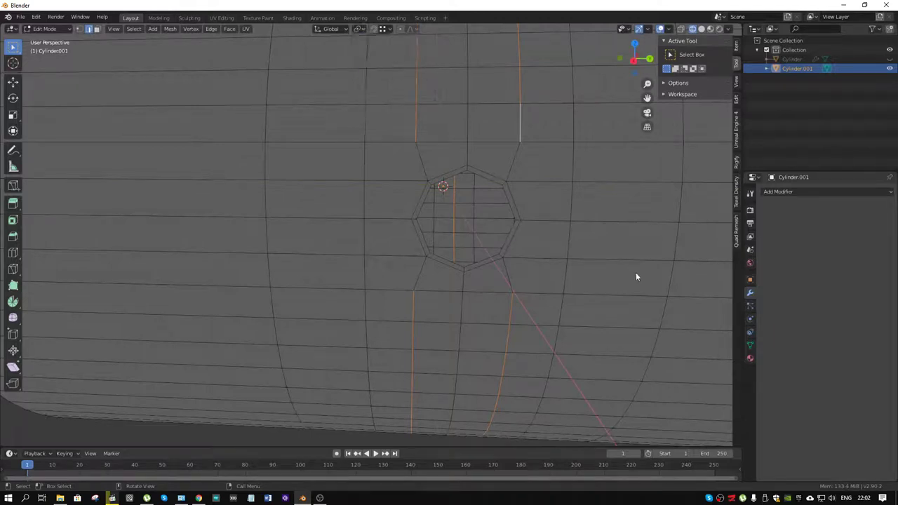
key("s")
key("y")
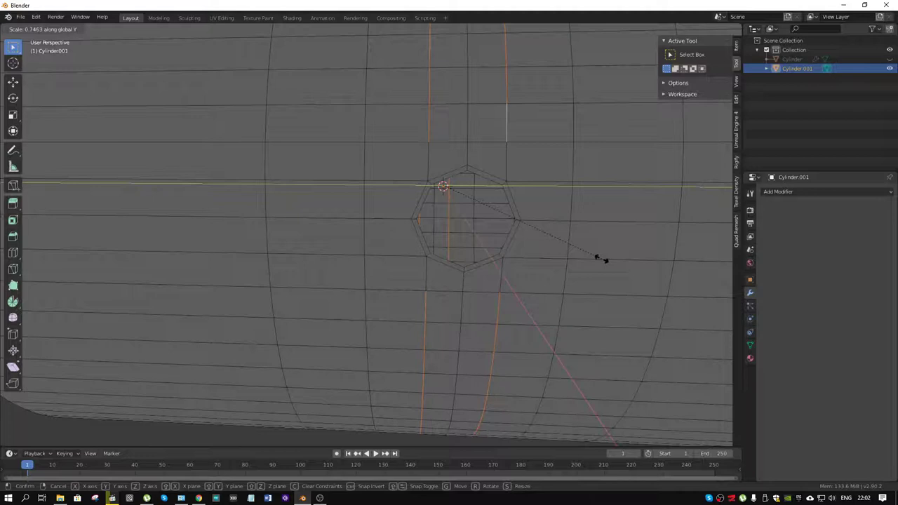
left_click(601, 259)
Delete the face rings on both sides of the central holed band, including the wide outer sections of the cylinder.
middle_click_drag(594, 261, 402, 254)
scroll(505, 213, "down", 3)
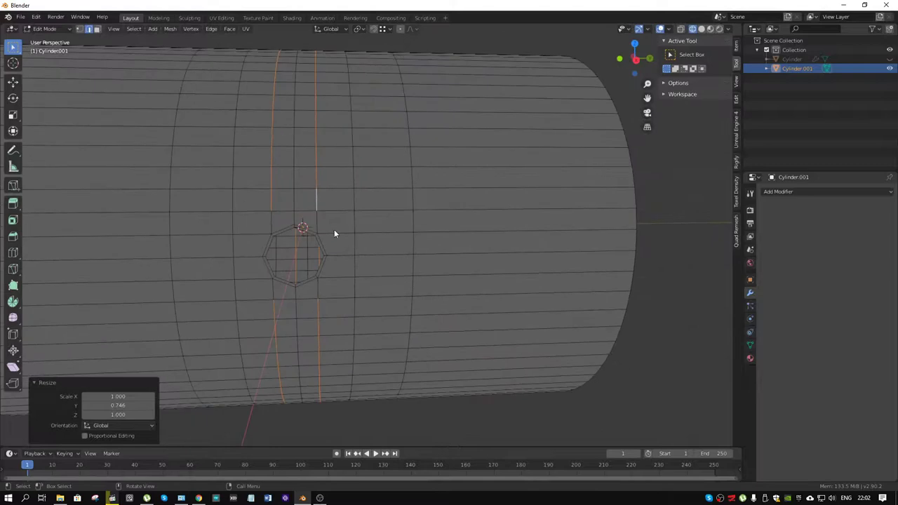
middle_click_drag(334, 234, 358, 224)
left_click(383, 235, "alt")
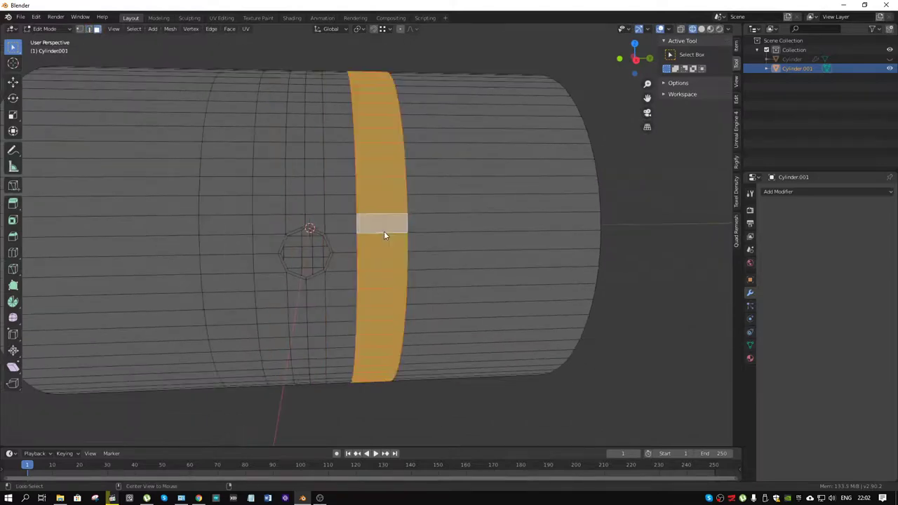
left_click(213, 237, "alt+shift")
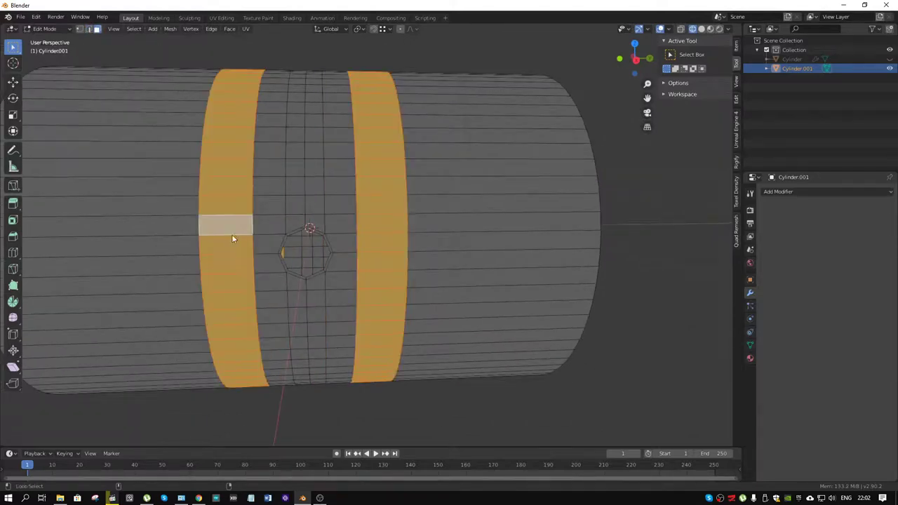
left_click(475, 231, "alt+shift")
left_click(186, 237, "alt+shift")
key("x")
left_click(186, 232)
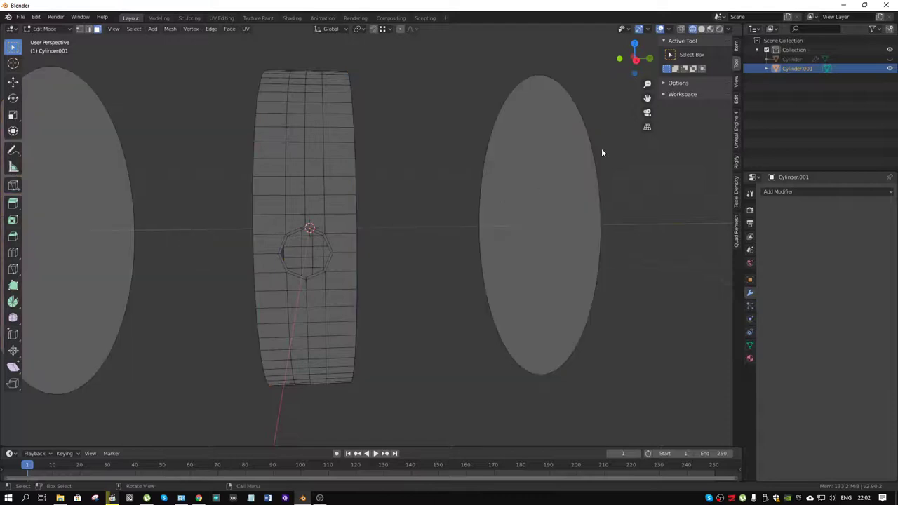
Delete the two circular end caps, leaving only the central ring.
left_click(602, 148)
left_click(91, 227, "shift")
key("x")
left_click(91, 227)
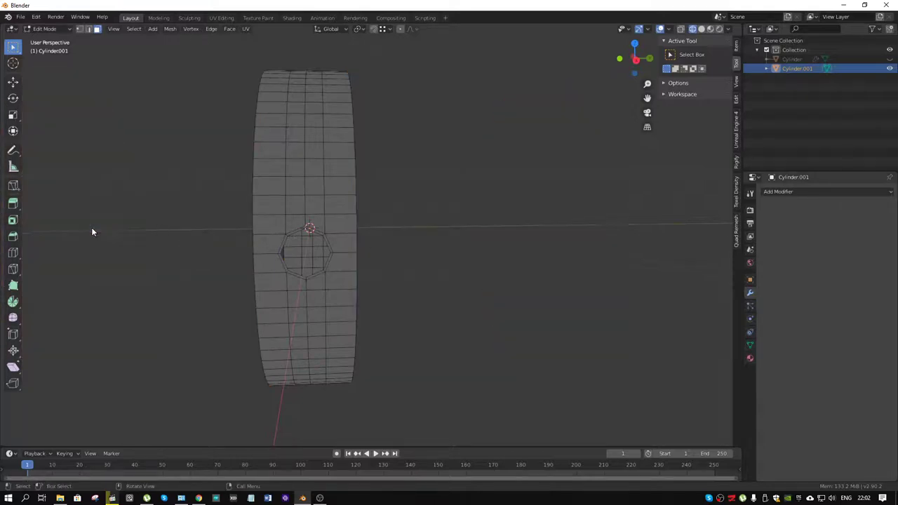
Select the square block of faces surrounding the octagonal hole across the ring's full width.
middle_click_drag(91, 227, 317, 258)
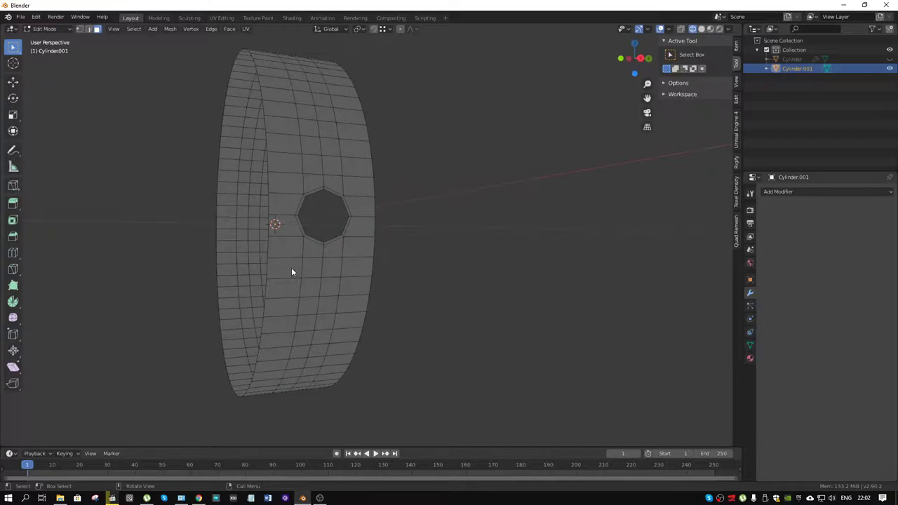
middle_click_drag(397, 193, 425, 193)
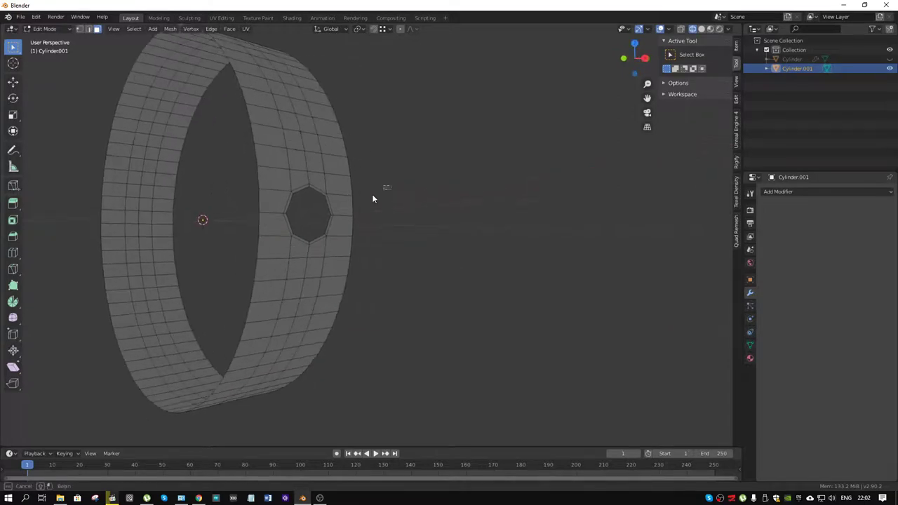
left_click_drag(392, 185, 243, 257)
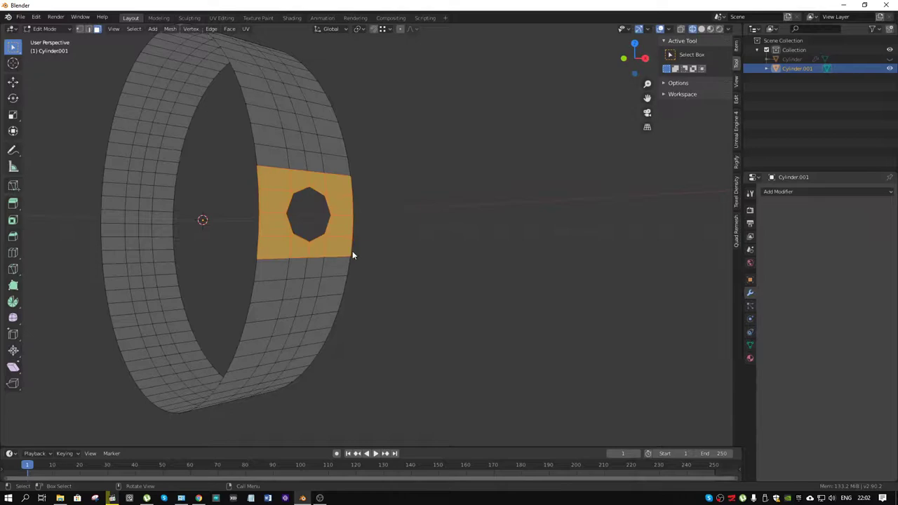
key("x")
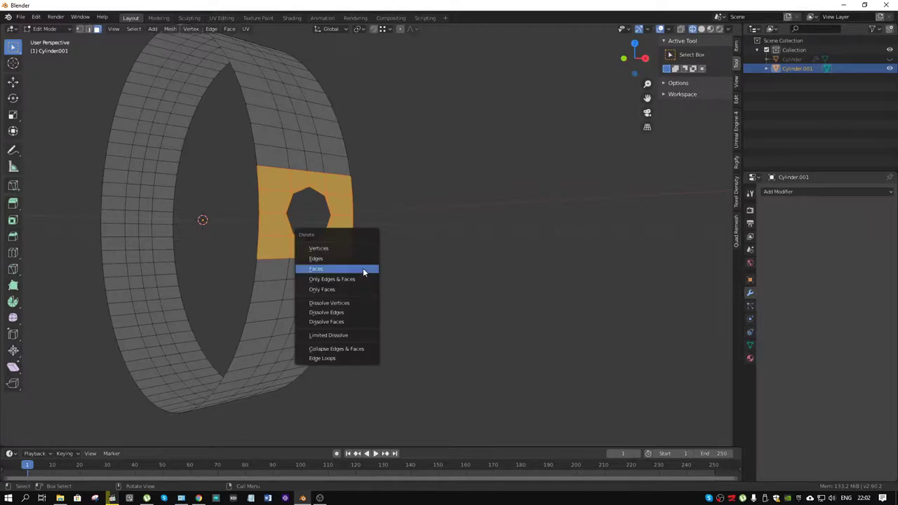
key("i")
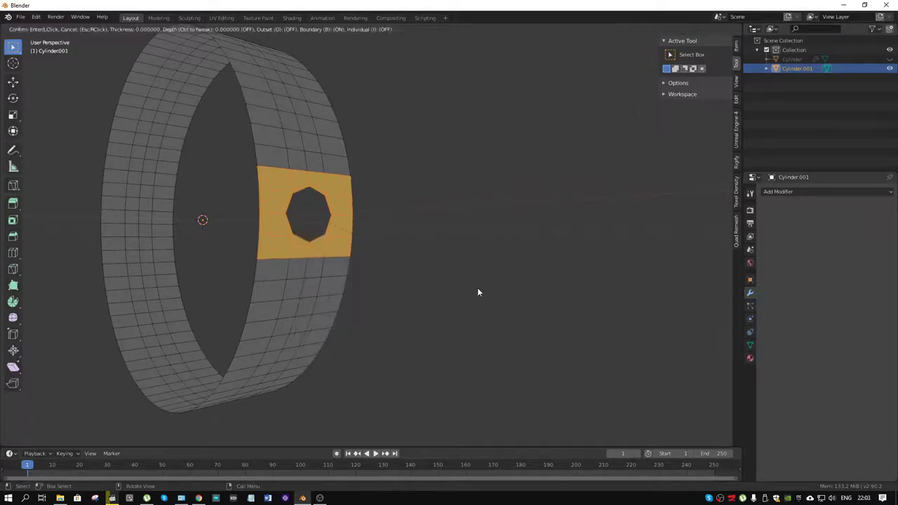
key("Escape")
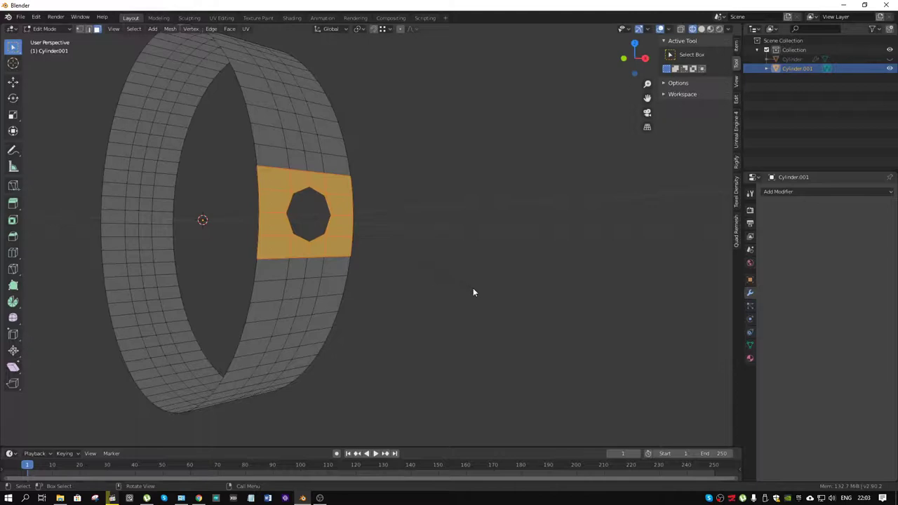
Invert the selection and delete all ring faces outside the octagonal-hole patch.
key("ctrl+i")
key("x")
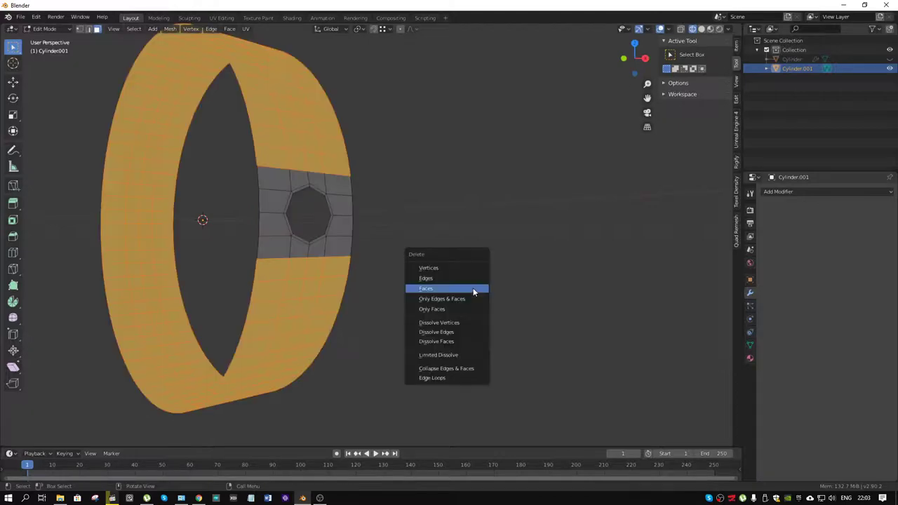
left_click(473, 288)
Select all faces of the remaining hole patch and set the transform pivot to the 3D Cursor.
middle_click_drag(468, 286, 394, 233)
left_click_drag(445, 131, 153, 286)
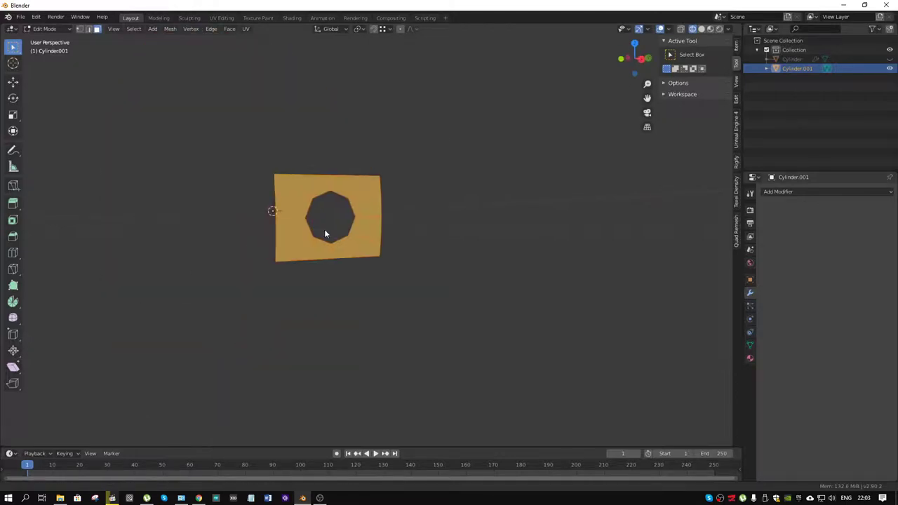
middle_click_drag(324, 233, 397, 276)
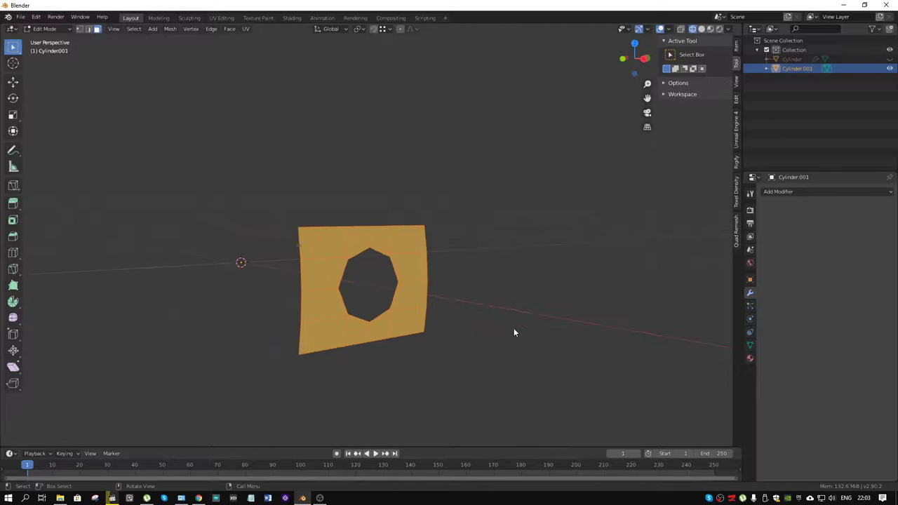
left_click(359, 30)
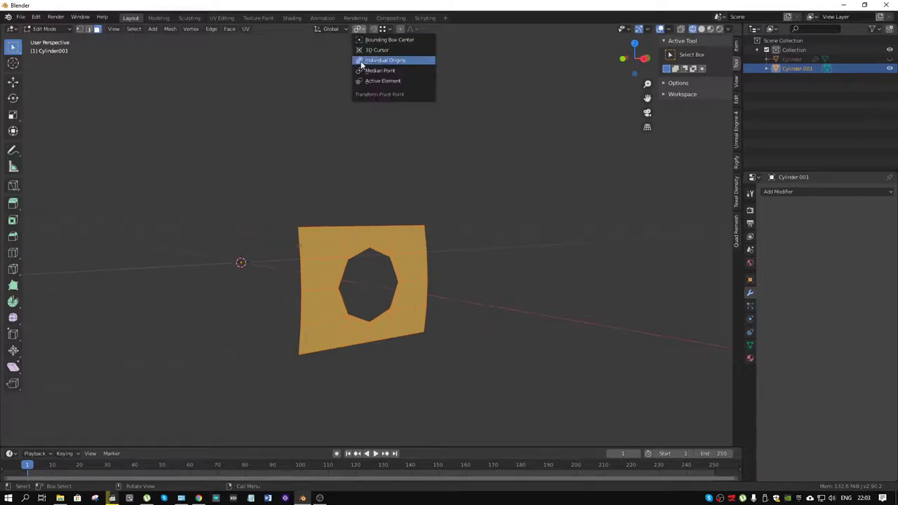
left_click(372, 53)
middle_click_drag(477, 319, 513, 342)
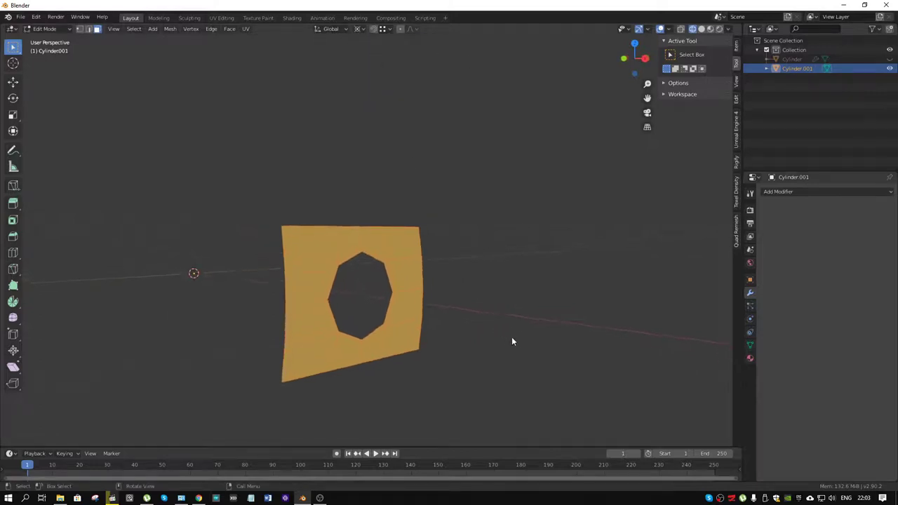
key("r")
key("y")
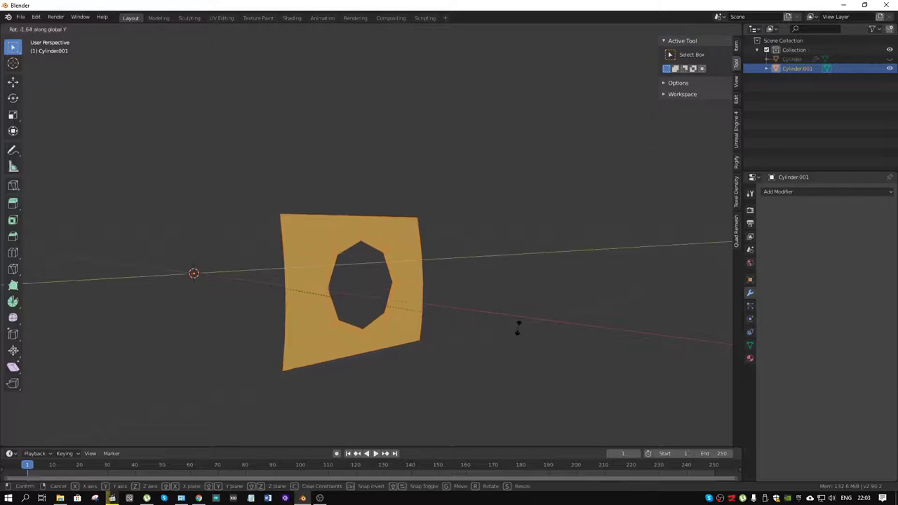
right_click(514, 310)
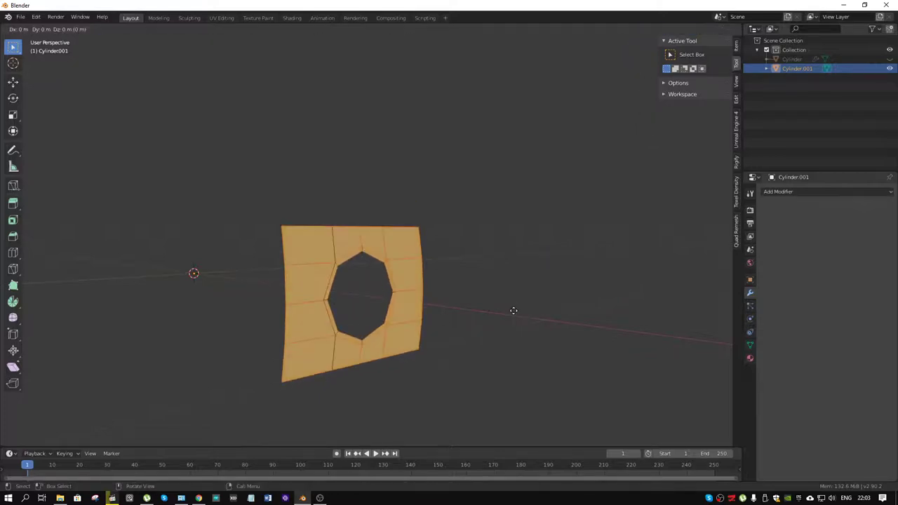
Duplicate the hole patch in place and rotate the copy by -21.17647059° around the global Y axis.
right_click(513, 310)
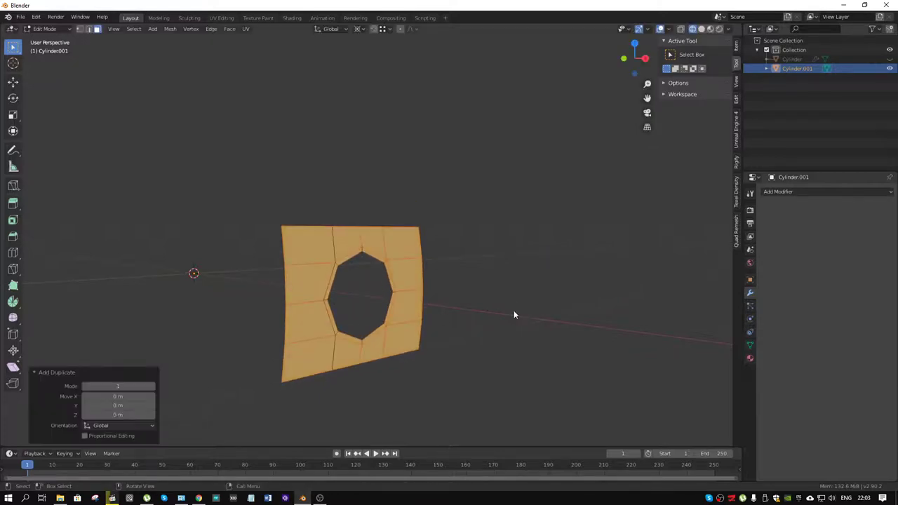
key("r")
key("y")
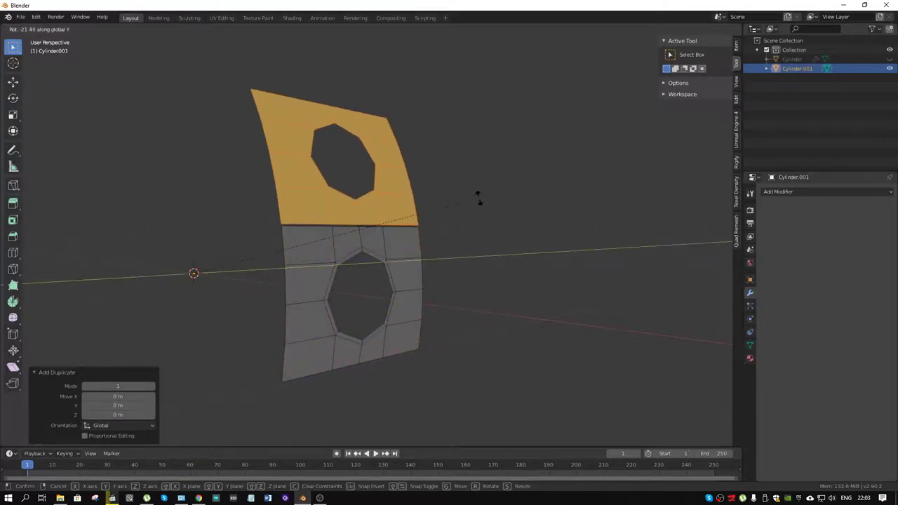
type("-21")
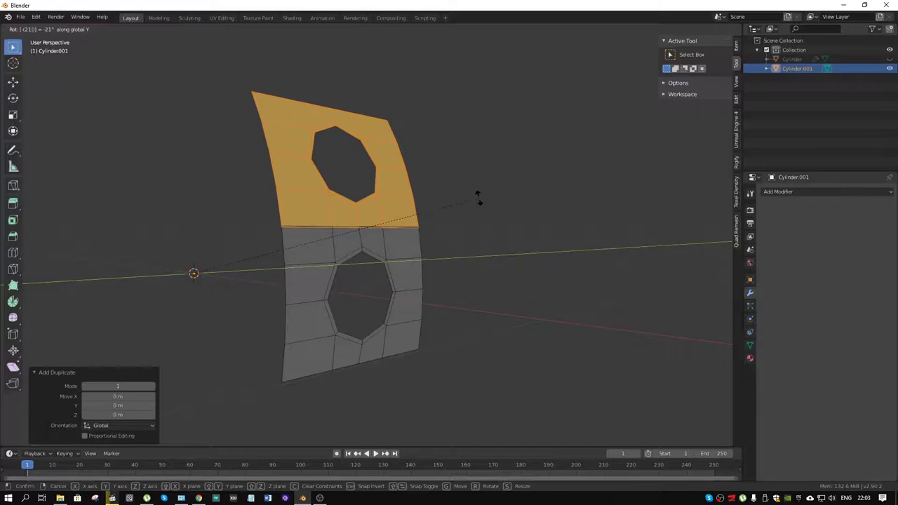
type(".17647059")
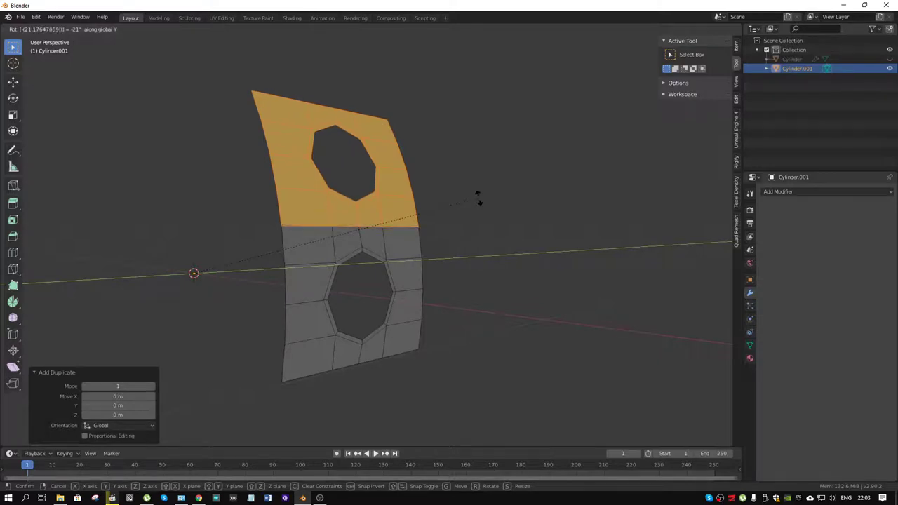
key("Return")
Slide the rotated patch along global Y, snapping it so it overlaps the original patch's upper edge by one face column.
middle_click_drag(479, 198, 481, 303)
key("g")
key("y")
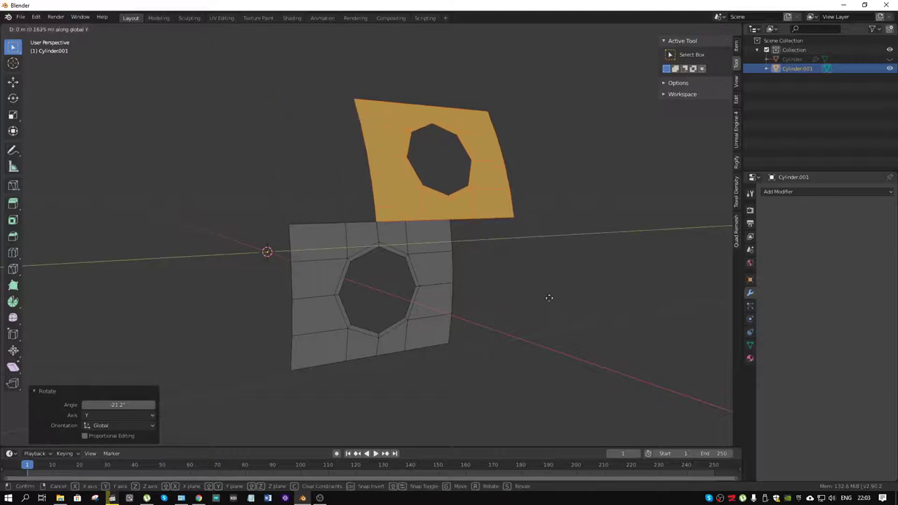
left_click(574, 299)
key("g")
key("y")
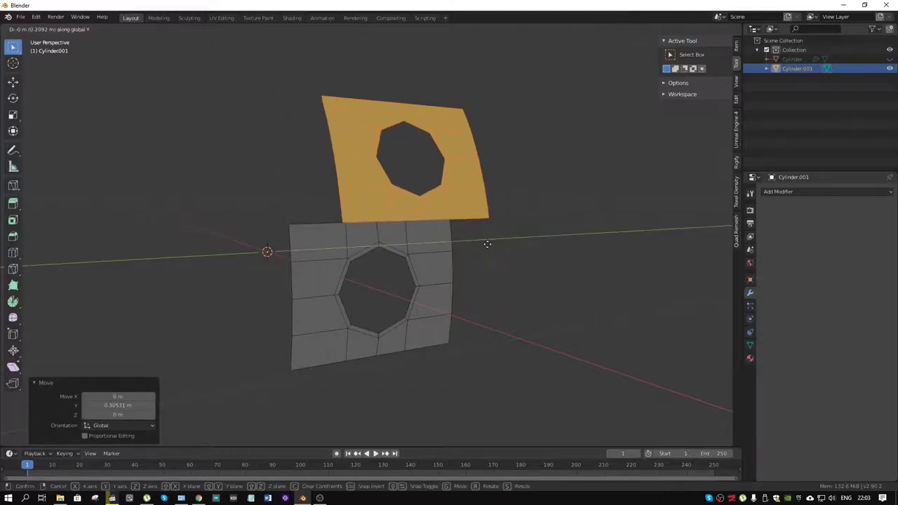
left_click(406, 221)
middle_click_drag(408, 223, 425, 245)
left_click_drag(417, 216, 426, 319)
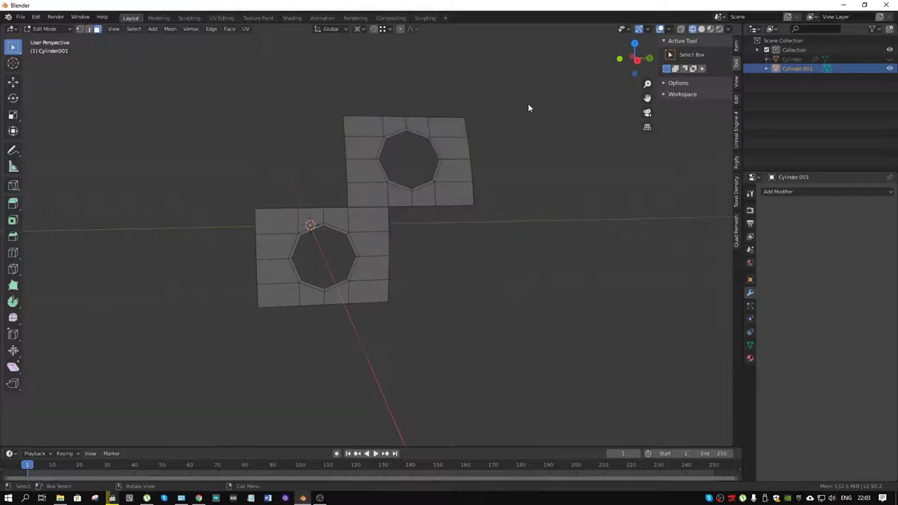
Duplicate the upper patch in place, mirror the copy with a Z scale of -1 and flip its normals.
left_click_drag(528, 104, 319, 205)
middle_click_drag(318, 205, 532, 241)
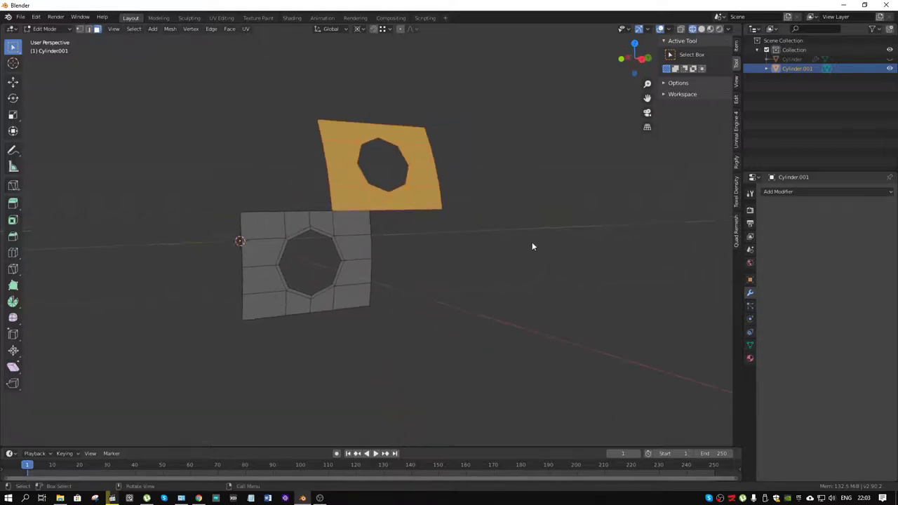
key("shift+d")
right_click(532, 242)
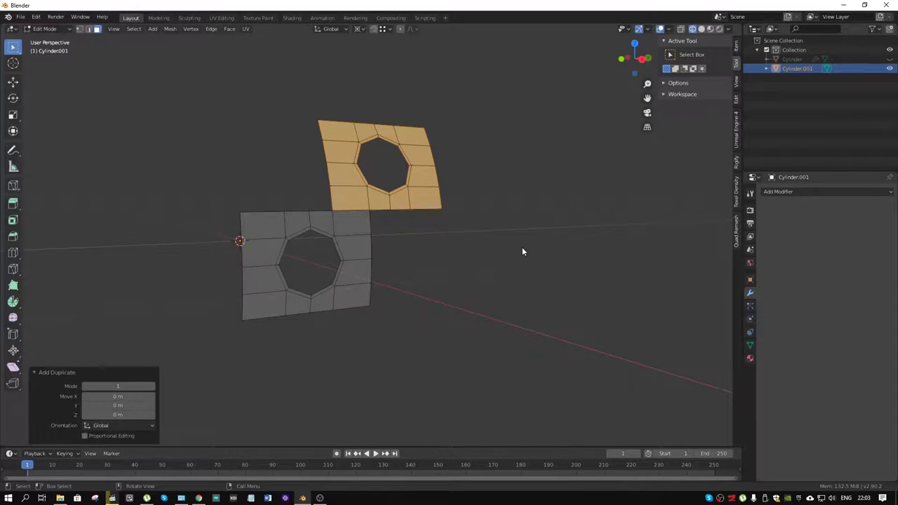
type("sz")
type("-1")
key("Return")
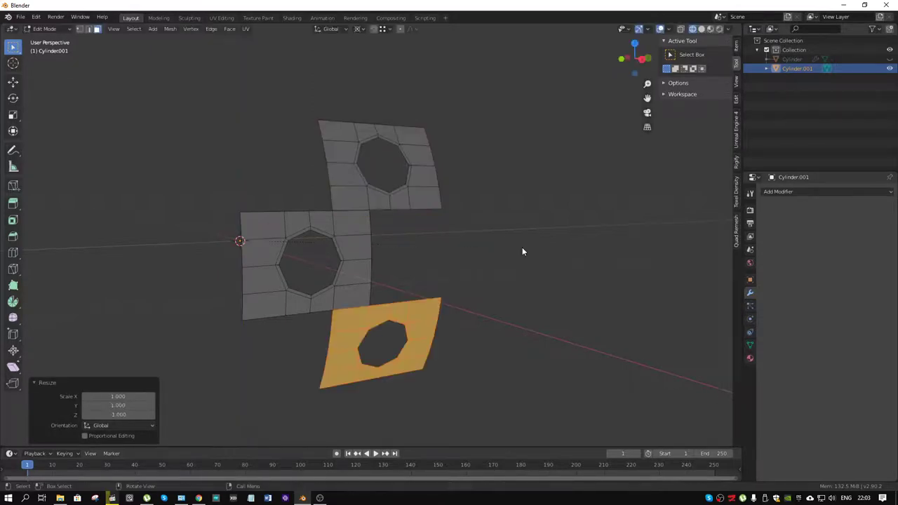
key("alt+n")
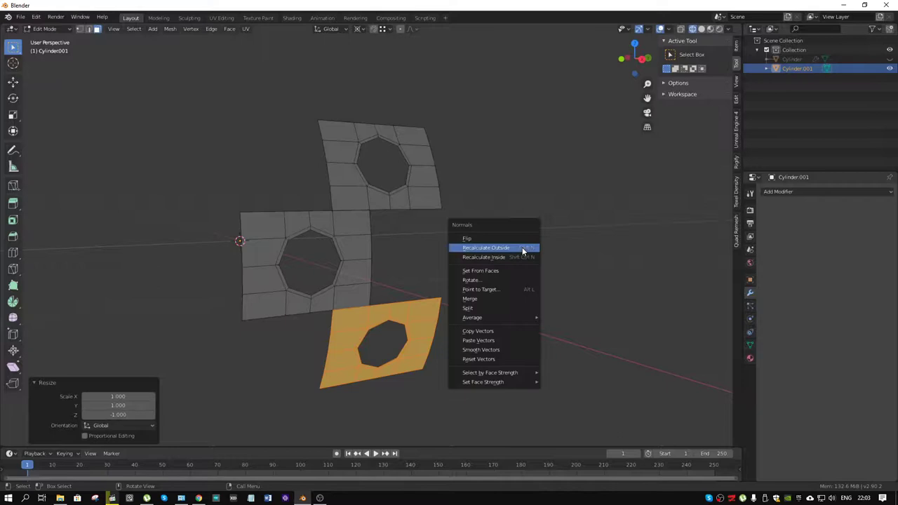
left_click(511, 240)
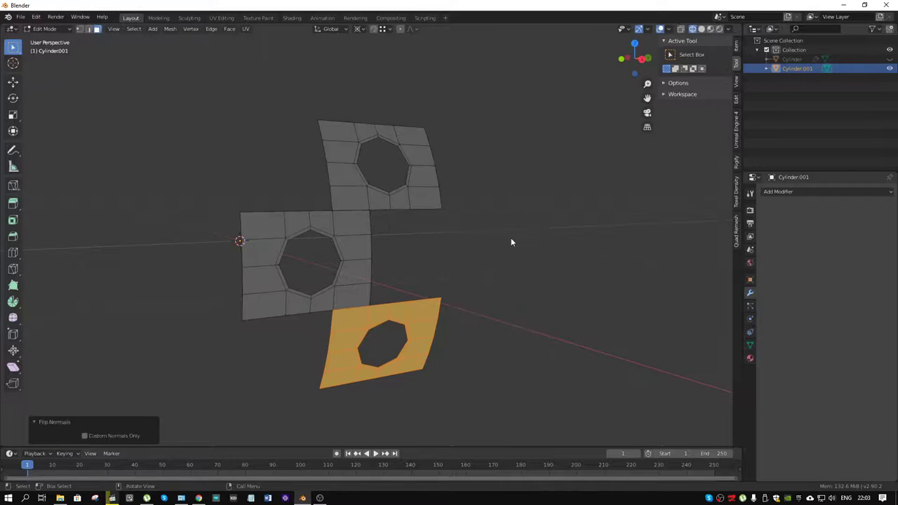
Duplicate the original middle patch along global Y and snap the copy level with it, across the gap between the upper and lower patches.
left_click(234, 302)
middle_click_drag(375, 285, 442, 297)
key("shift+d")
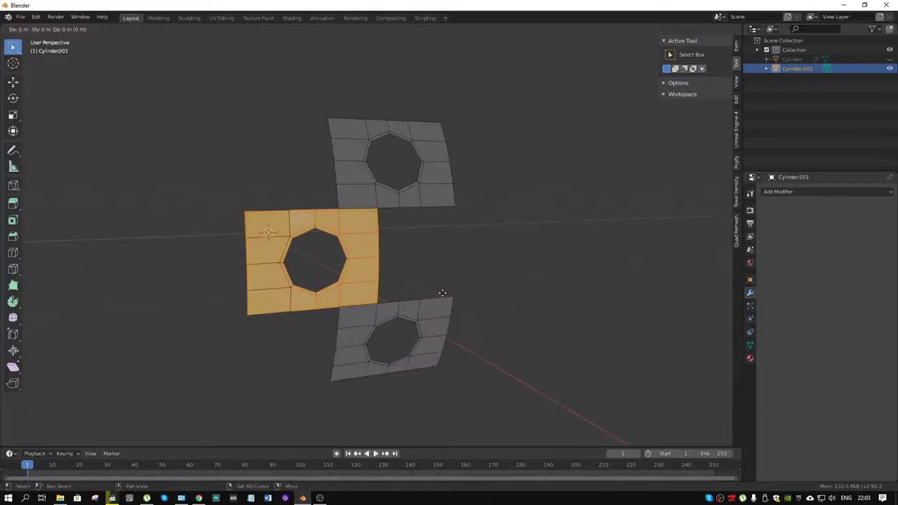
key("y")
left_click(609, 295)
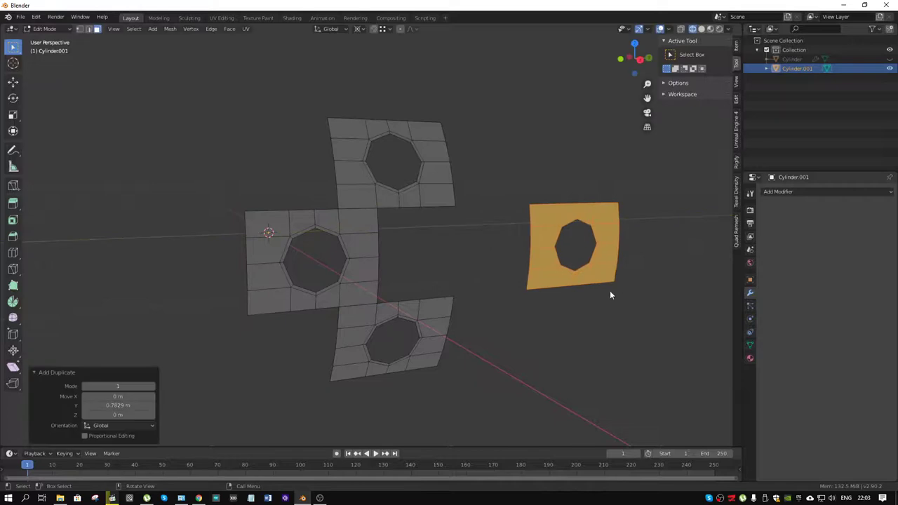
key("g")
key("y")
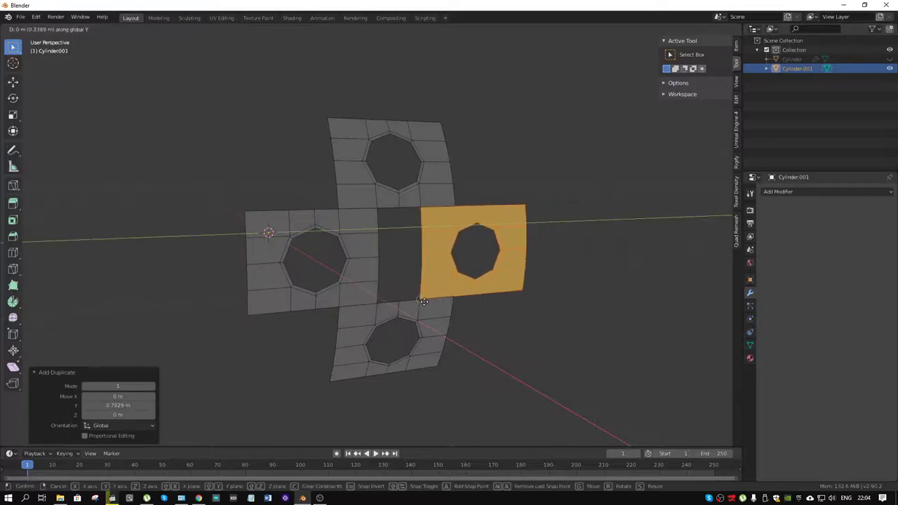
left_click(423, 306)
Extrude the gap-side border edges of the new patch twice along global Y, the first time by -0.060329 m, to fill the central gap.
middle_click_drag(421, 249, 428, 218)
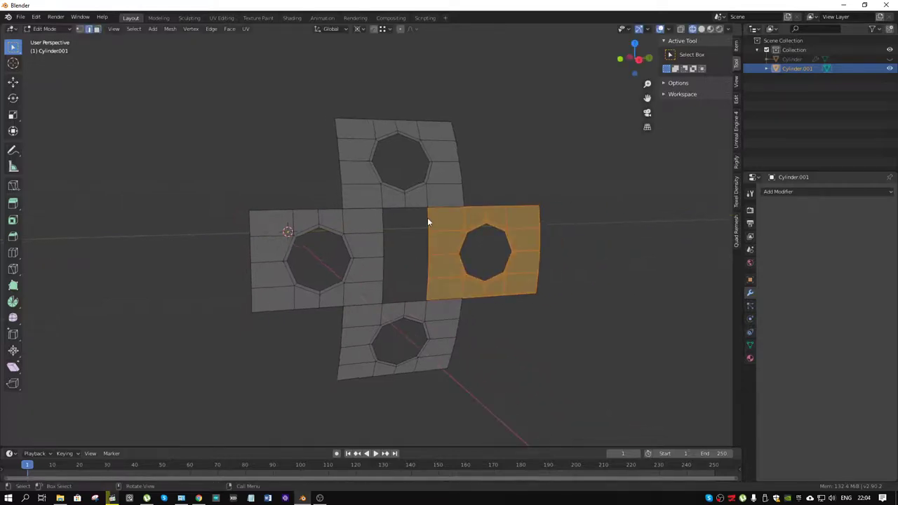
key("alt+a")
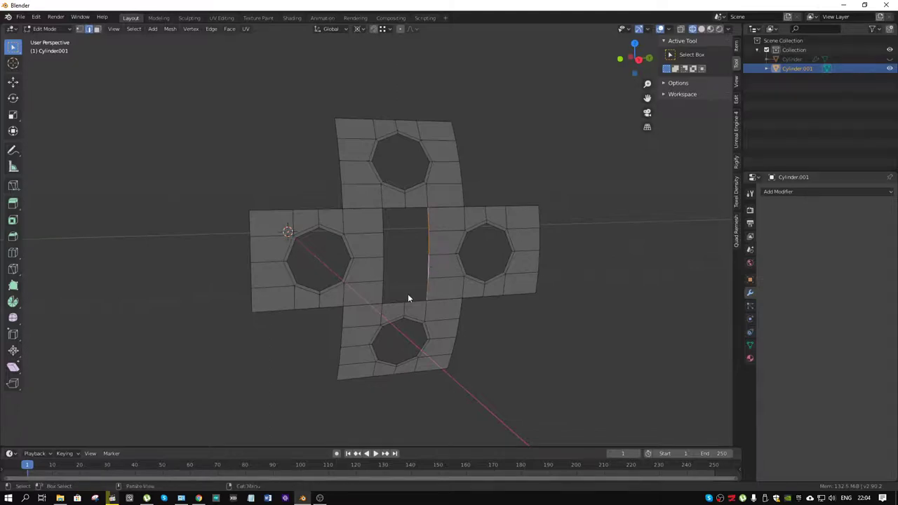
key("g")
key("y")
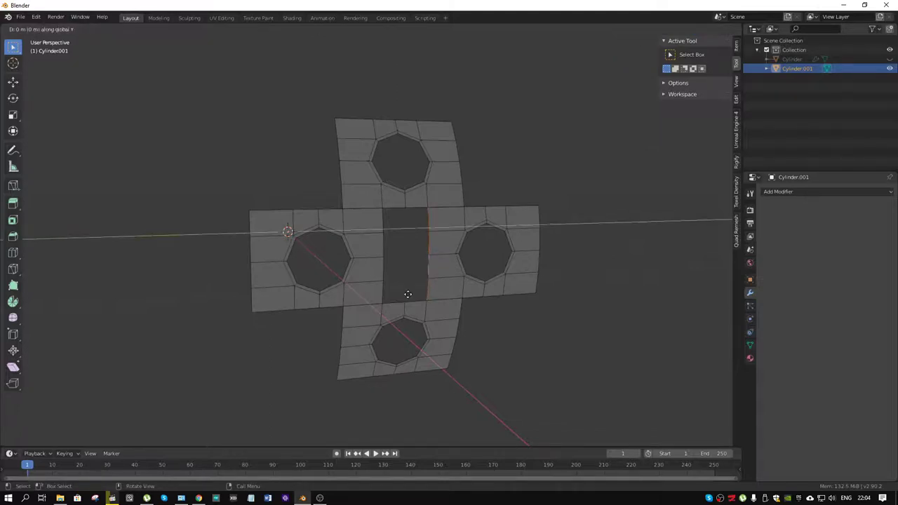
left_click(405, 306)
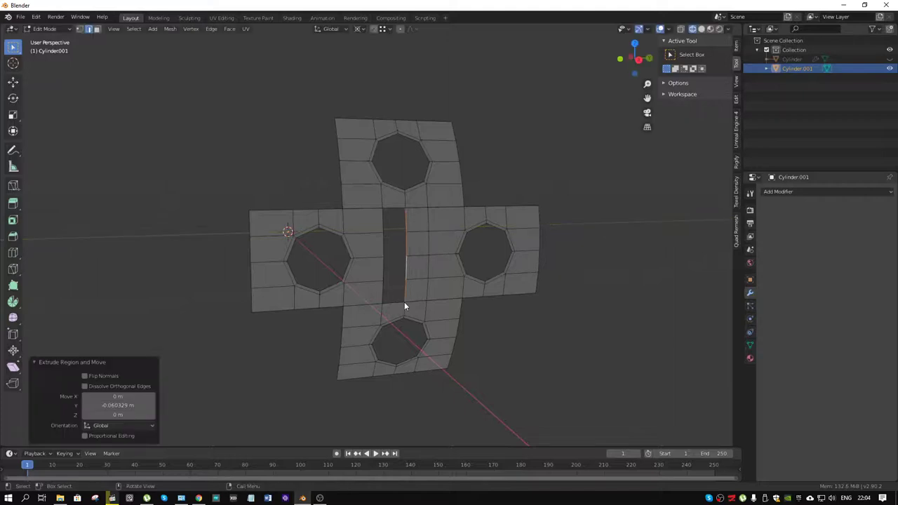
key("e")
key("y")
key("Escape")
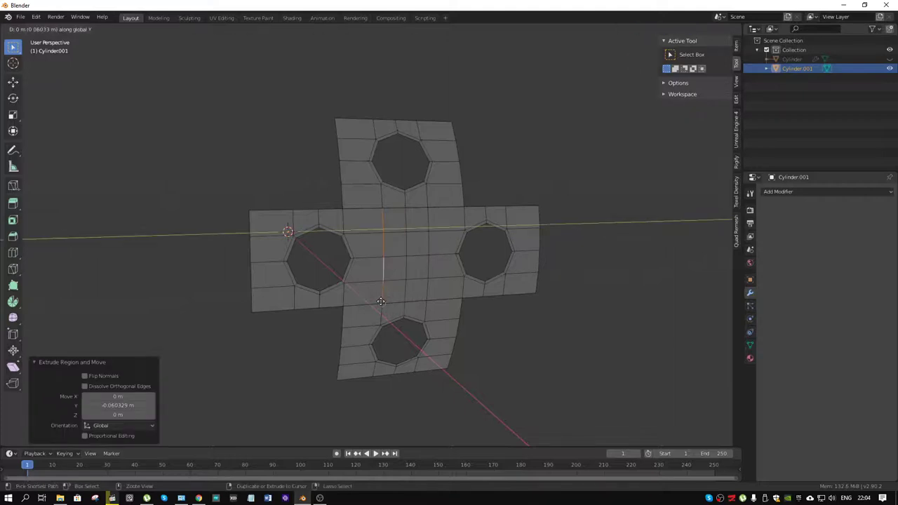
Select the whole mesh and merge the overlapping vertices by distance at 0.0001 m.
key("a")
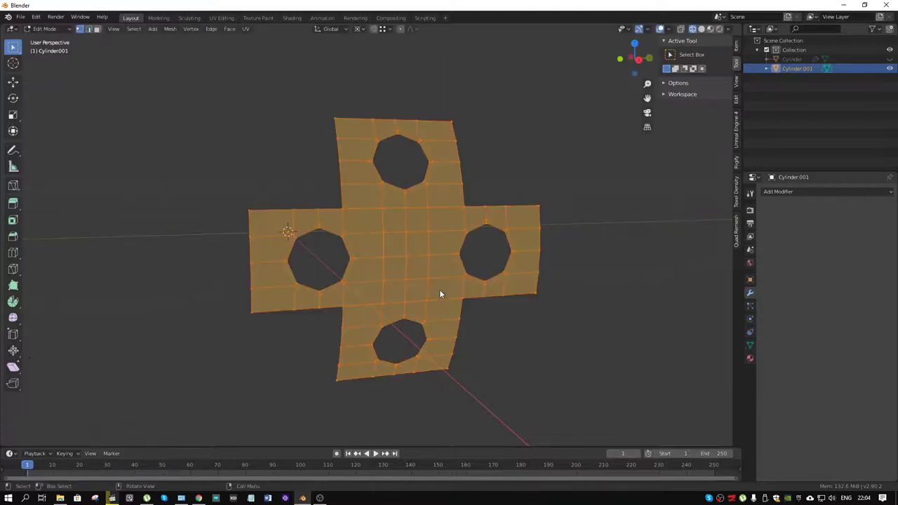
key("m")
left_click(432, 289)
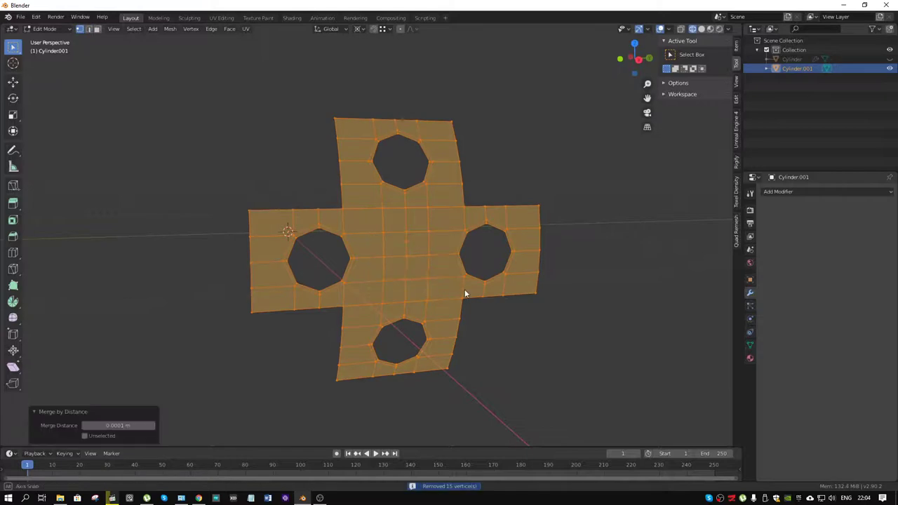
mouse_move(464, 292)
middle_mouse_down()
mouse_move(452, 284)
mouse_move(468, 286)
middle_mouse_up()
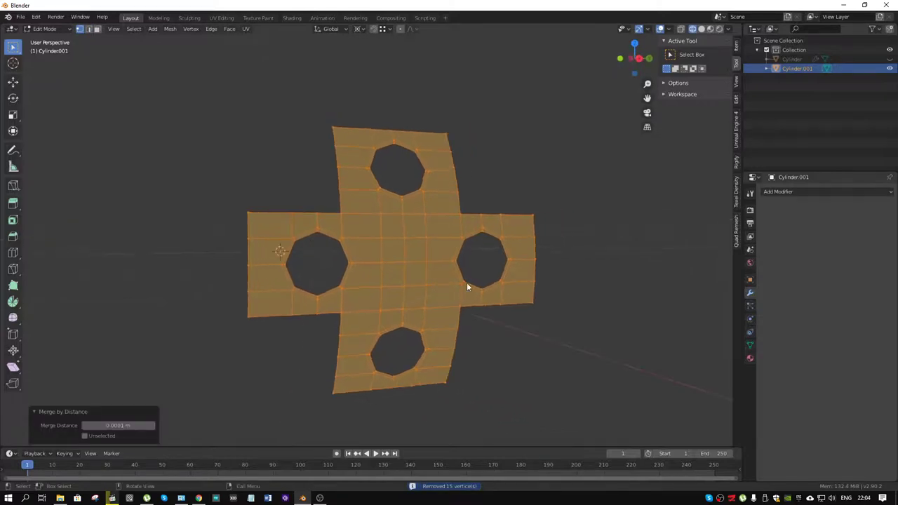
Switch to Object Mode and add a Subdivision Surface modifier with 3 viewport subdivisions.
key("ctrl+Tab")
left_click(326, 288)
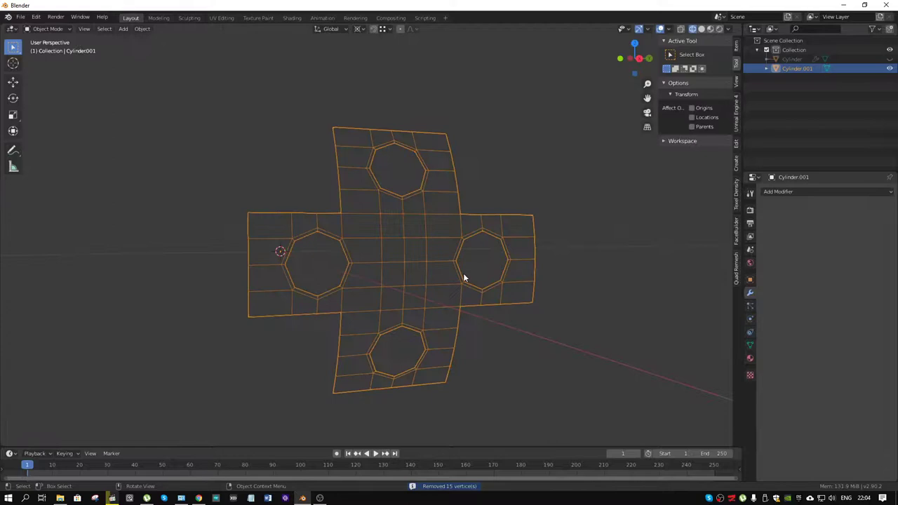
middle_click_drag(465, 278, 533, 242)
left_click(805, 190)
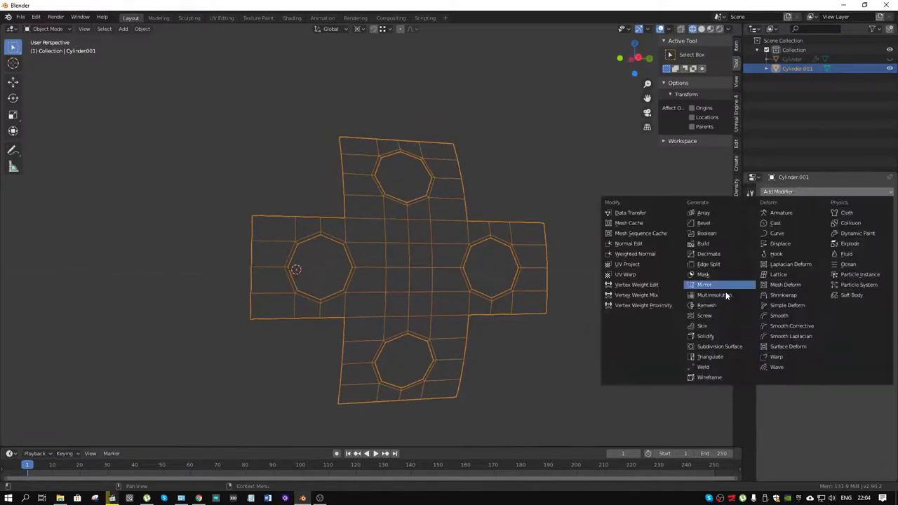
left_click(705, 349)
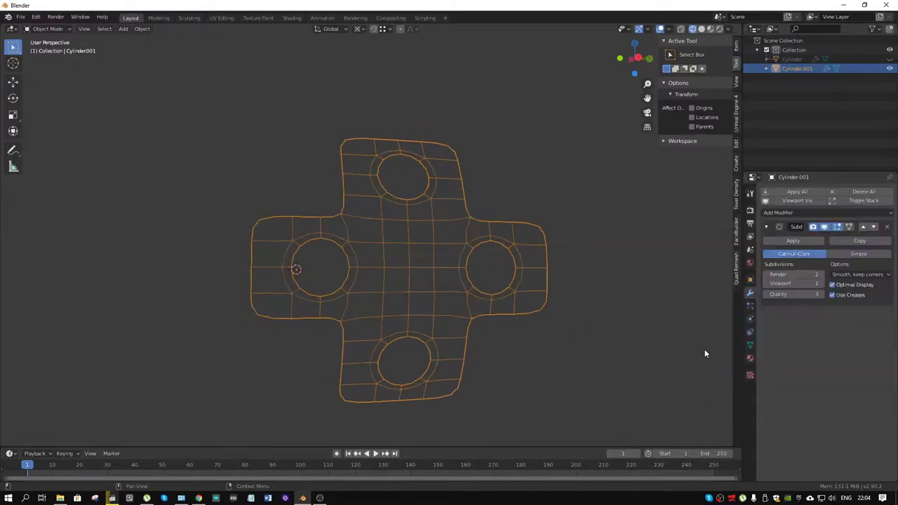
left_click(823, 285)
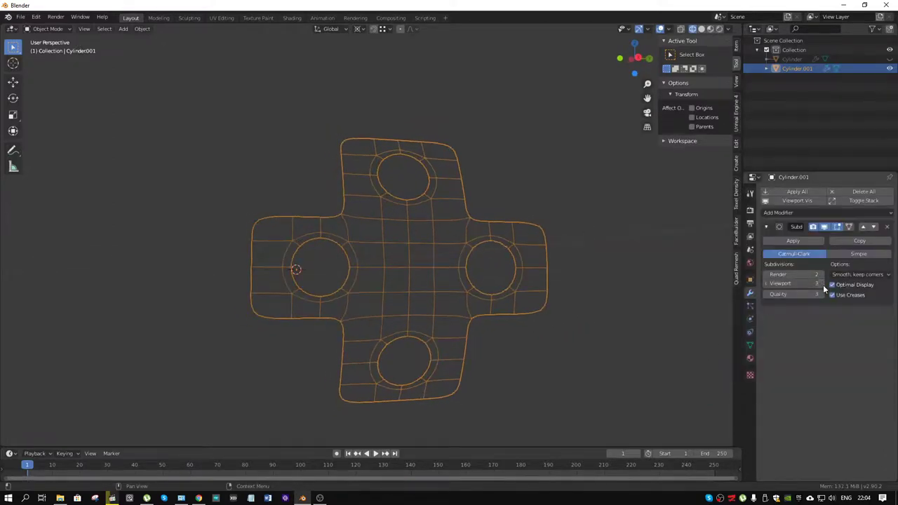
Display the perforated patch in solid shading and set the object to Shade Smooth.
left_click(701, 28)
left_click(710, 29)
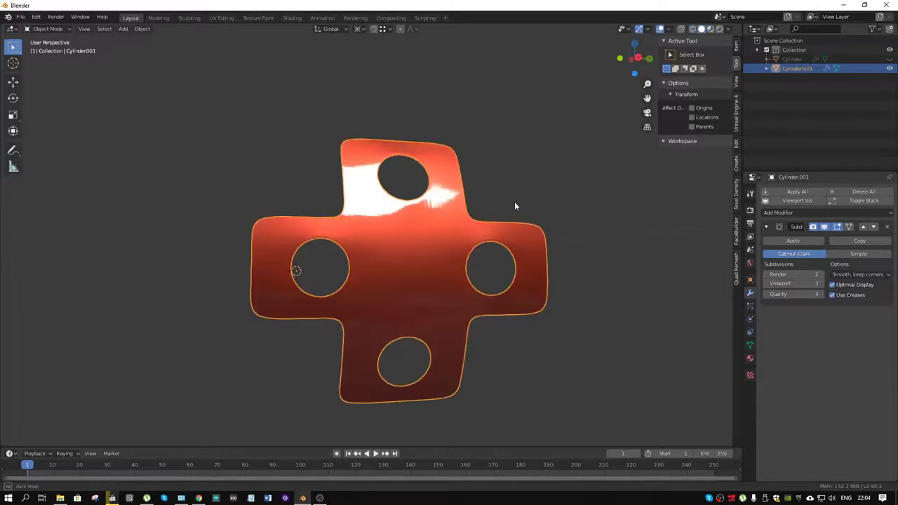
middle_click_drag(515, 205, 503, 205)
right_click(428, 244)
left_click(421, 247)
middle_click_drag(421, 247, 475, 247)
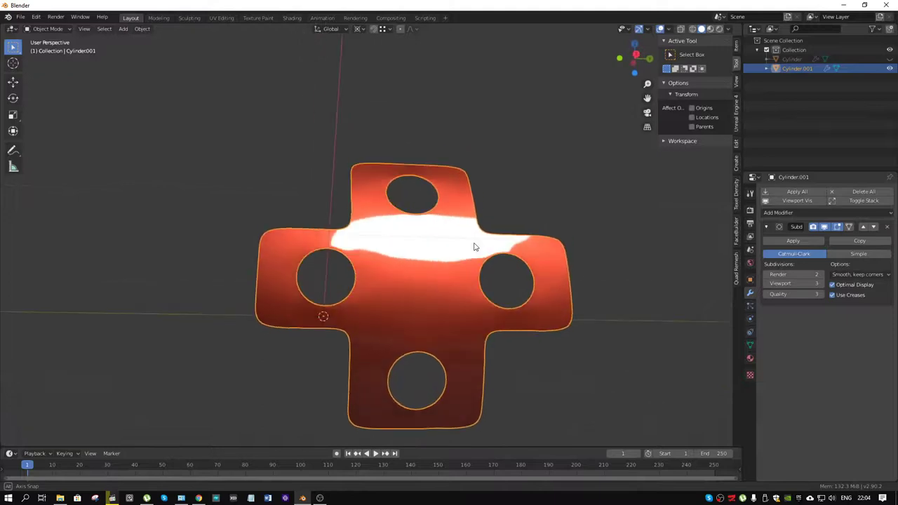
Open the viewport shading options.
left_click(730, 29)
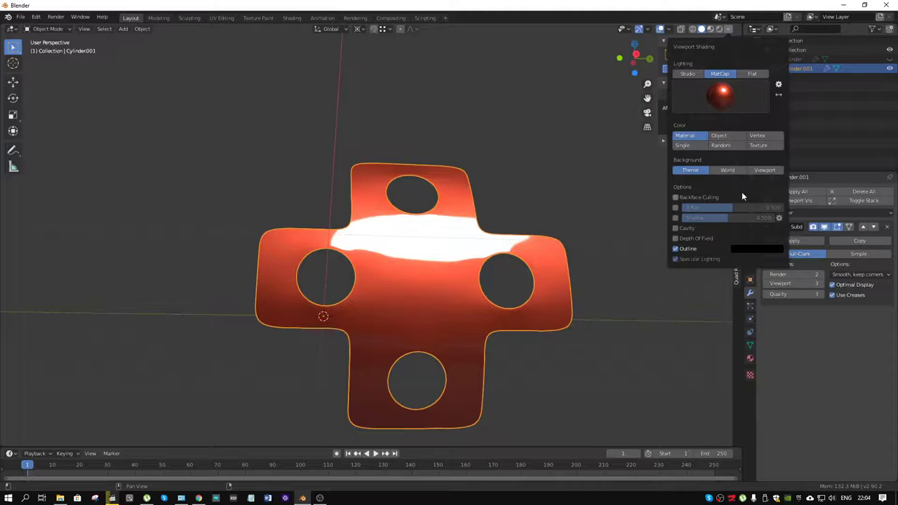
Switch the viewport to a black-and-white zebra-stripe MatCap and inspect the shading flow across the cross-shaped panel.
left_click(741, 93)
left_click(612, 186)
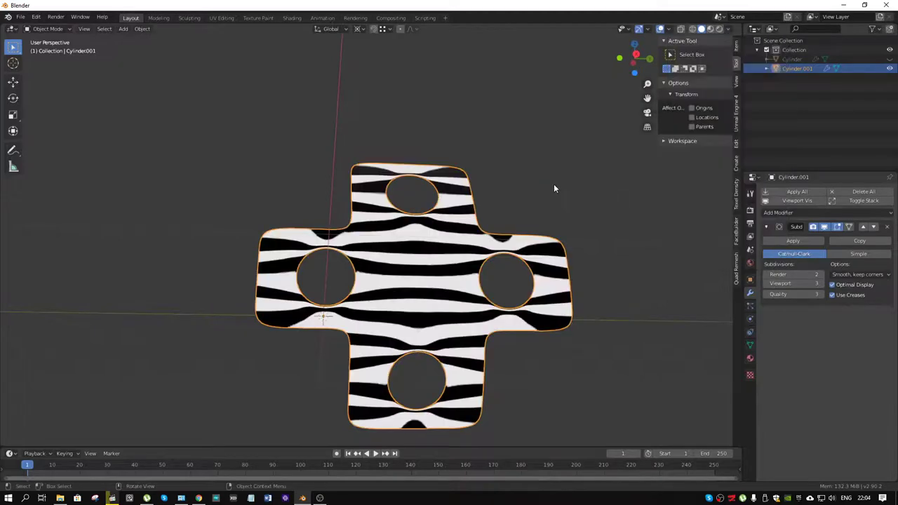
middle_click_drag(554, 188, 560, 161)
scroll(530, 150, "down", 3)
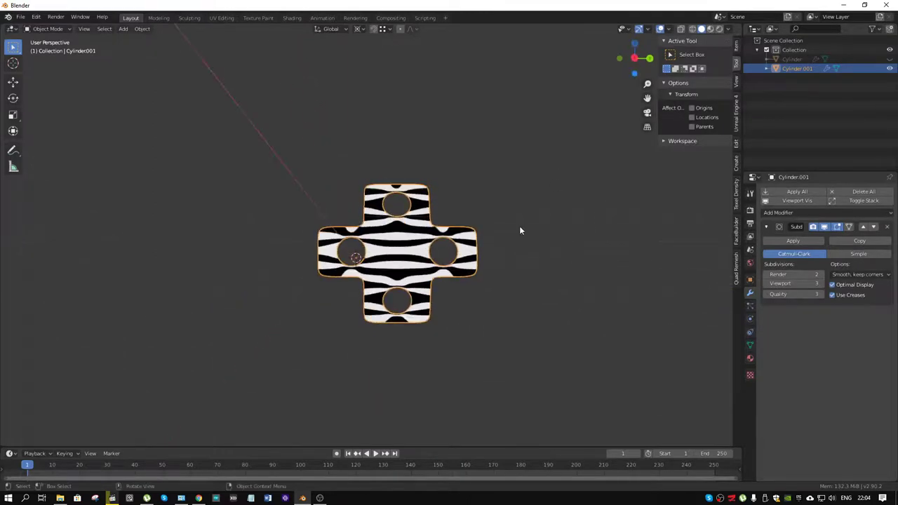
scroll(520, 230, "up", 3)
middle_click_drag(520, 230, 470, 252)
scroll(483, 239, "down", 1)
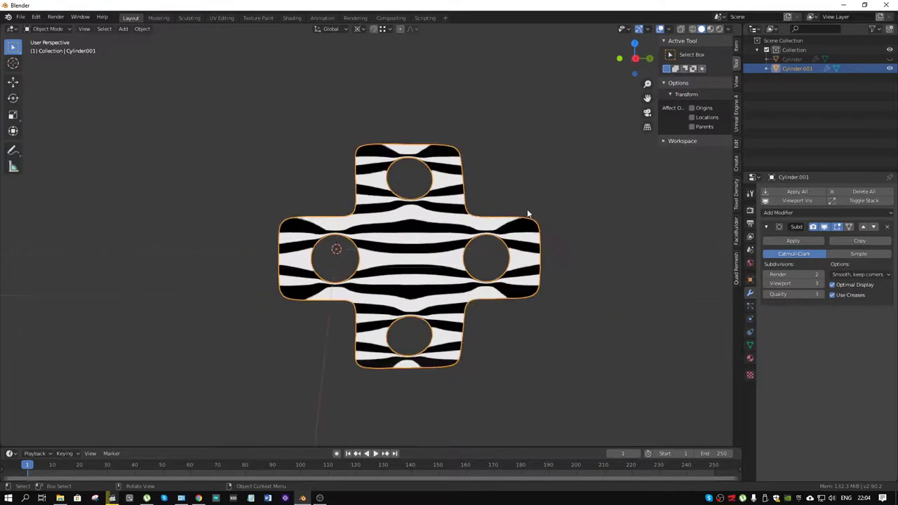
Display the panel as wireframe in Edit Mode, with the Subdivision modifier's Edit Mode display turned off.
left_click(693, 29)
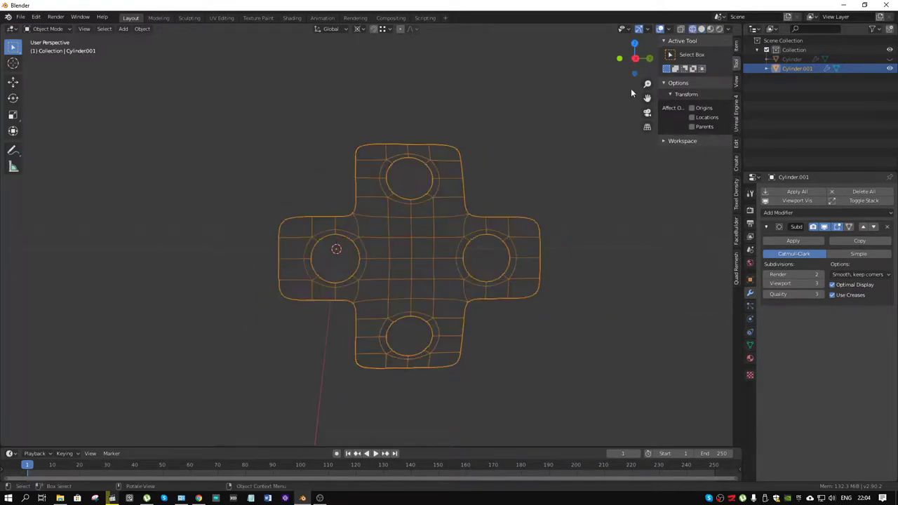
middle_click_drag(631, 88, 495, 196)
key("ctrl+Tab")
left_click(523, 223)
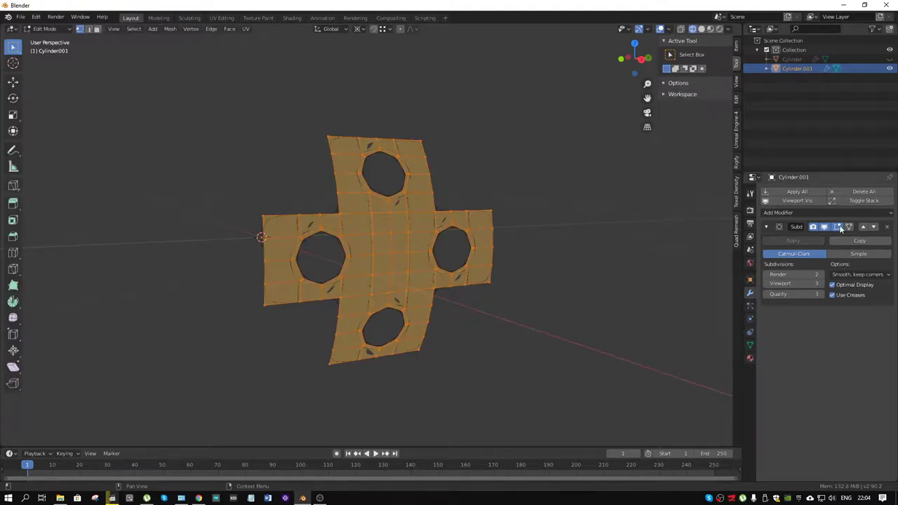
middle_click_drag(518, 225, 517, 235)
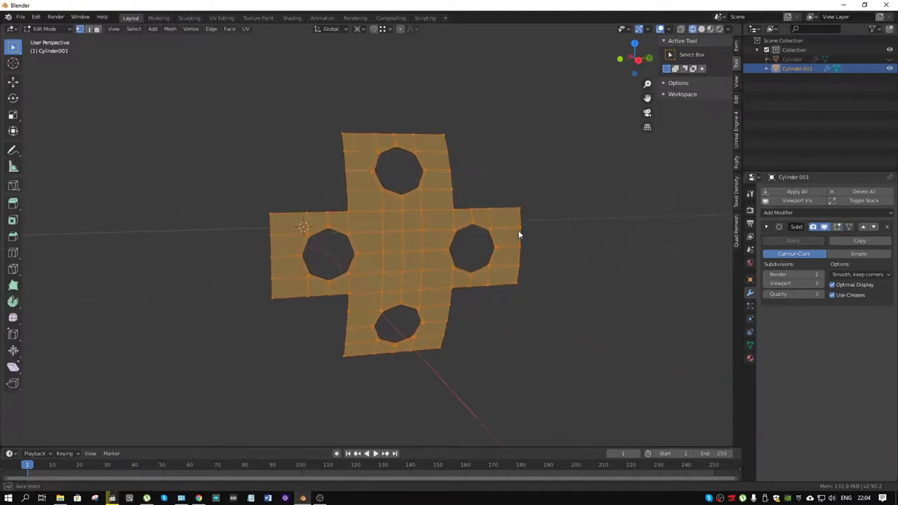
Duplicate the whole cross-shaped panel mesh in place.
key("g")
right_click(606, 238)
middle_click_drag(606, 238, 600, 261)
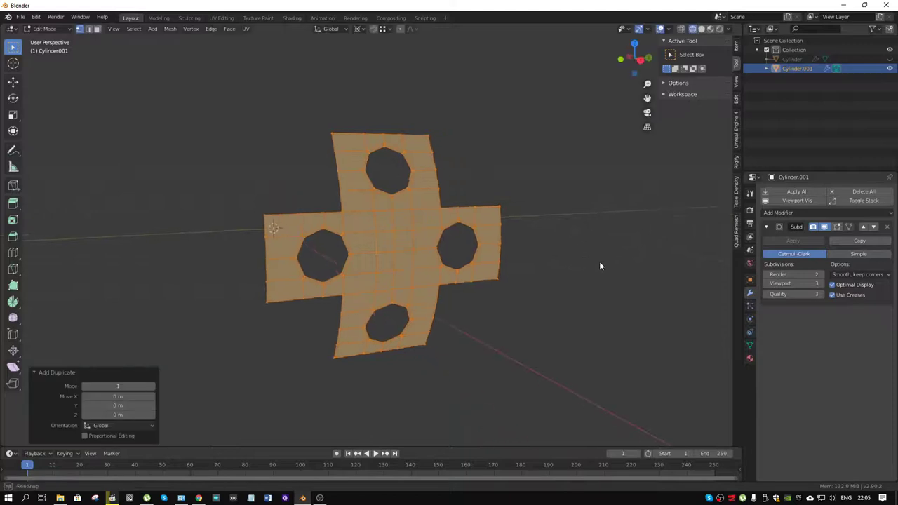
key("r")
key("y")
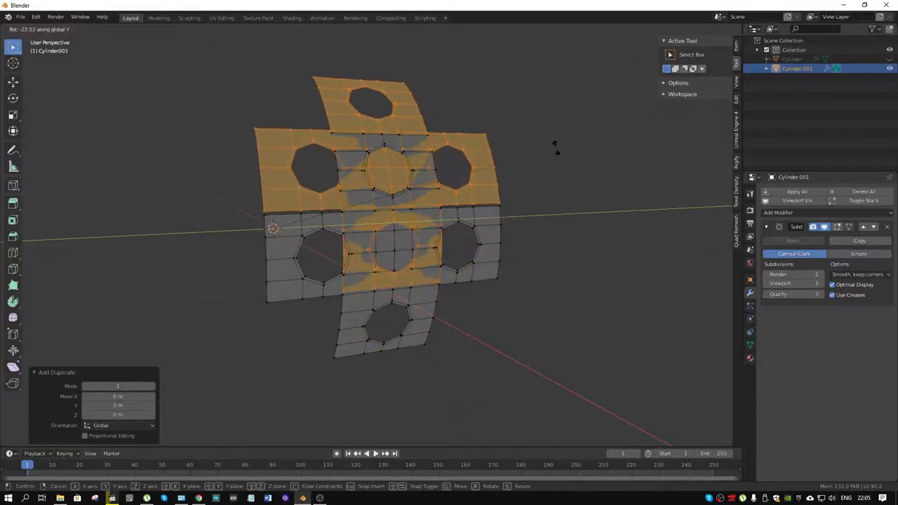
right_click(556, 153)
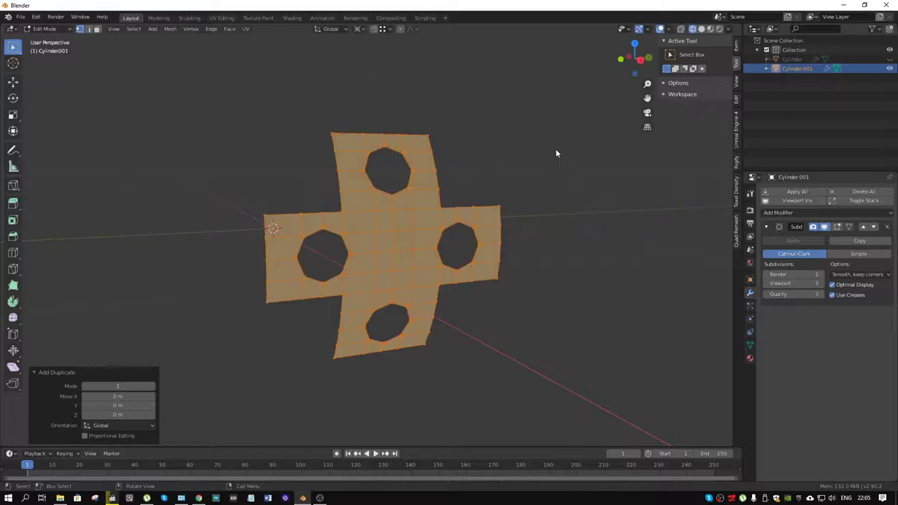
left_click(384, 31)
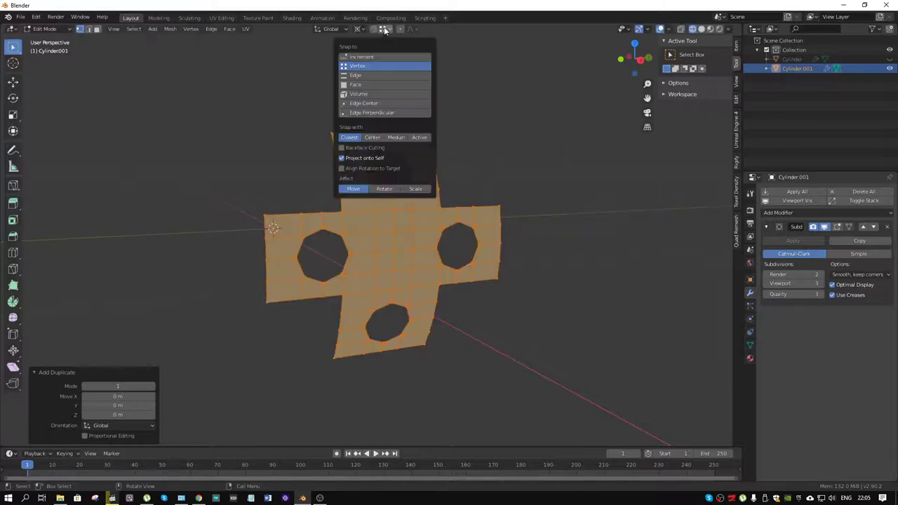
Rotate the duplicated panel -36.4° about global Y, and rotate it back by about 15.2° to align with the original's grid.
middle_click_drag(536, 218, 560, 212)
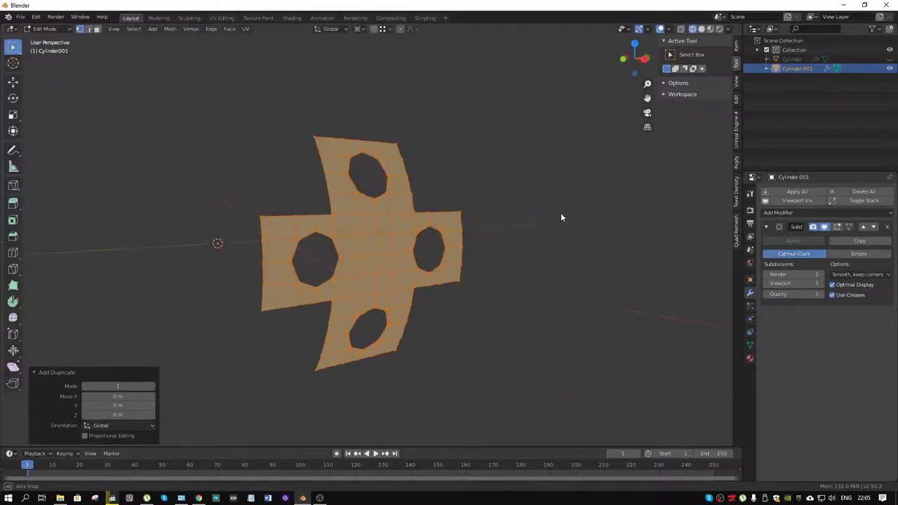
key("r")
key("y")
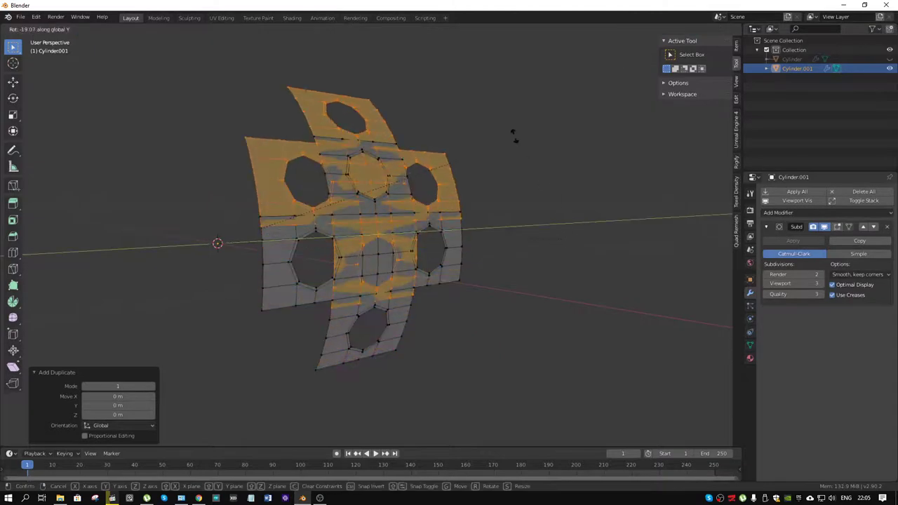
left_click(441, 83)
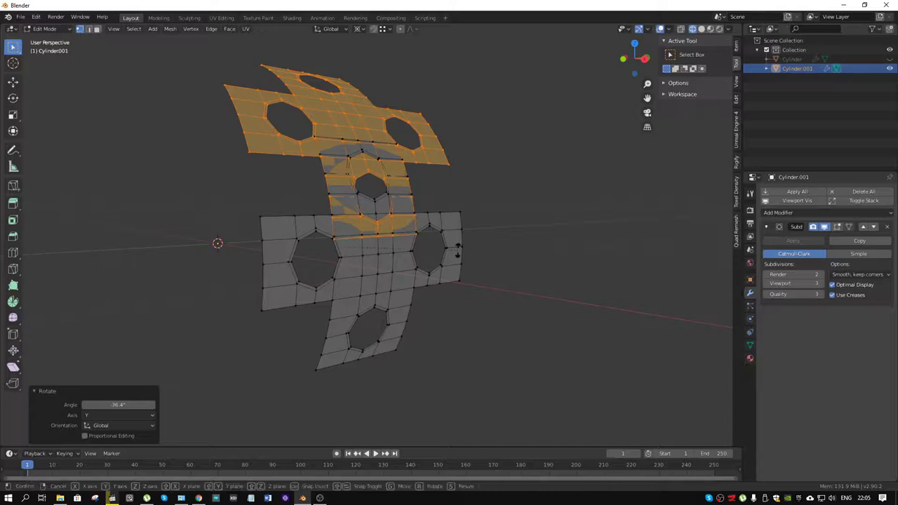
key("r")
key("y")
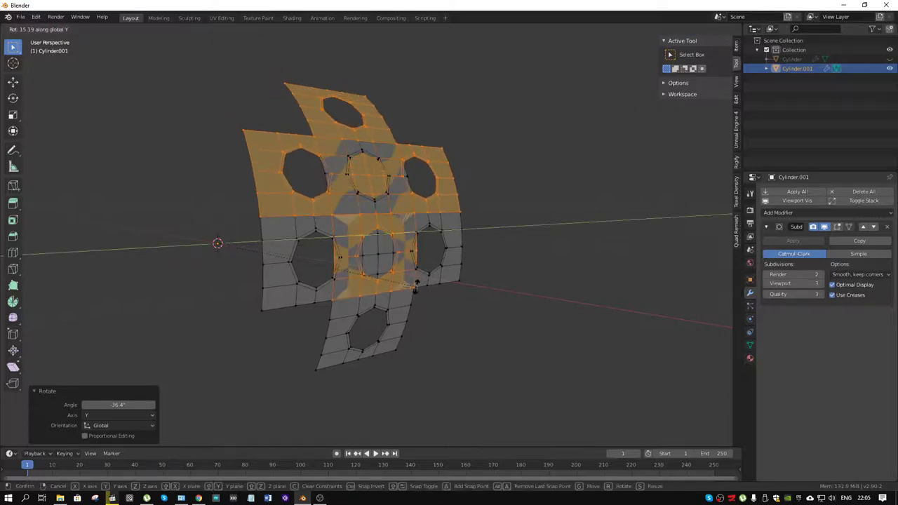
left_click(416, 285)
Move the duplicated panel about -0.57 m along global Y and snap its stepped edge to the adjoining edge of the original panel.
middle_click_drag(416, 287, 448, 290)
key("g")
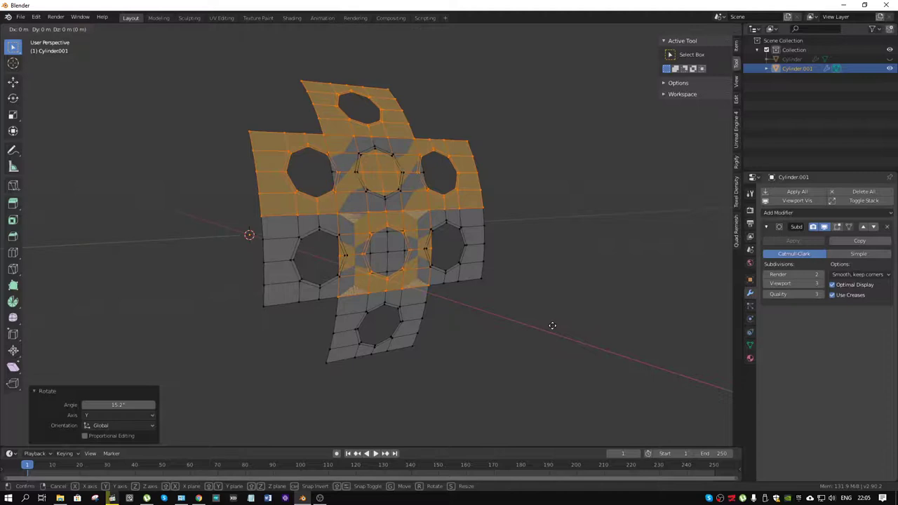
key("y")
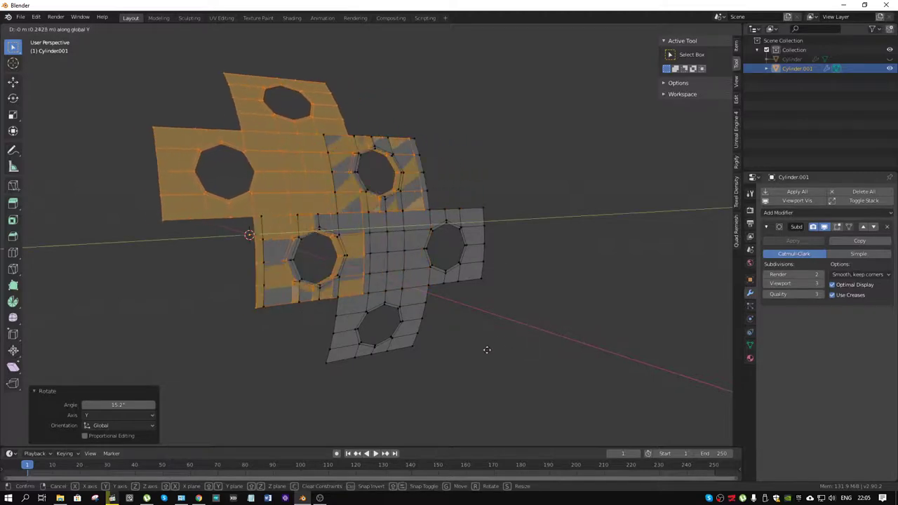
left_click(387, 378)
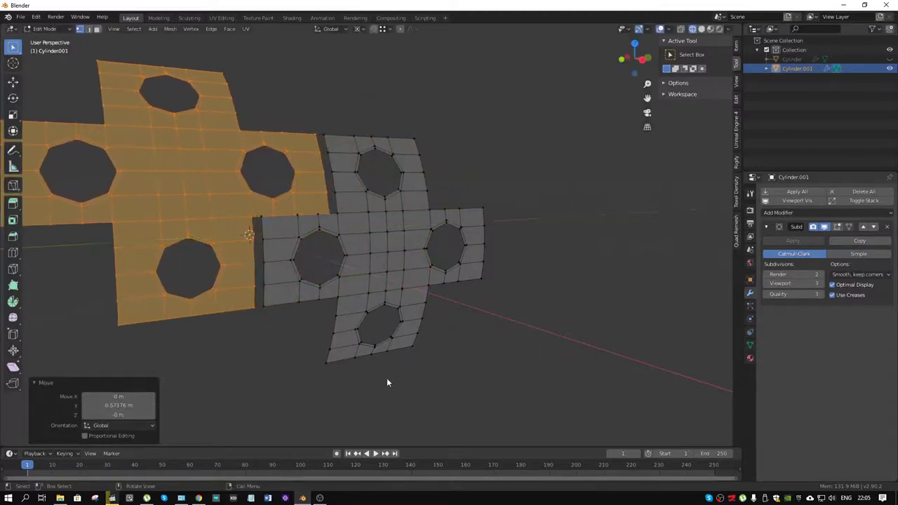
key("g")
key("y")
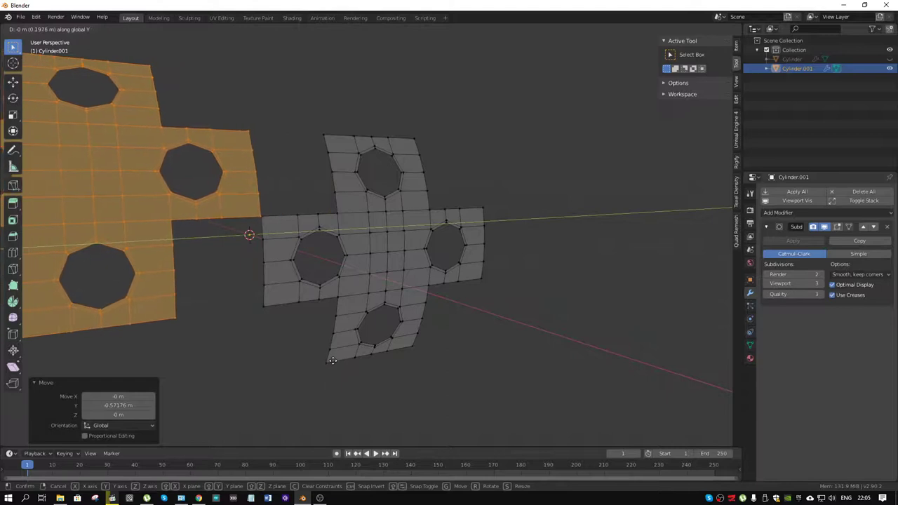
key("ctrl")
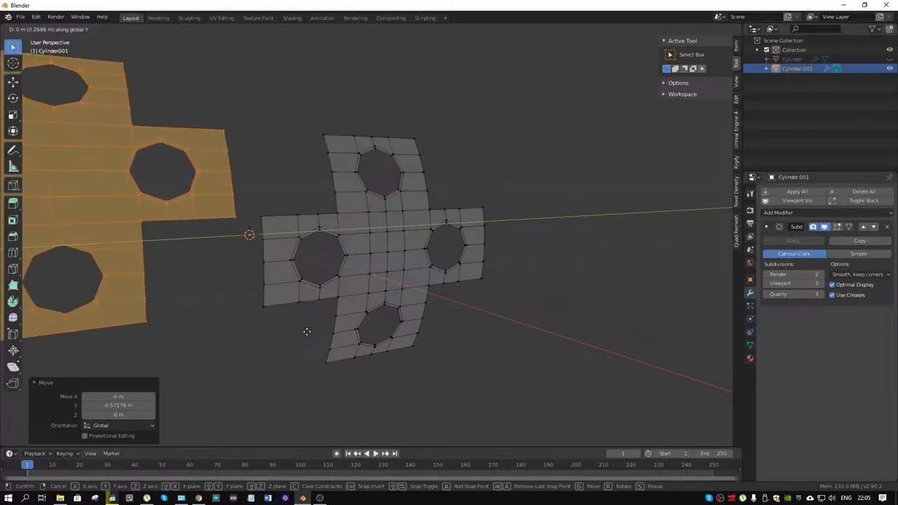
left_click(259, 306)
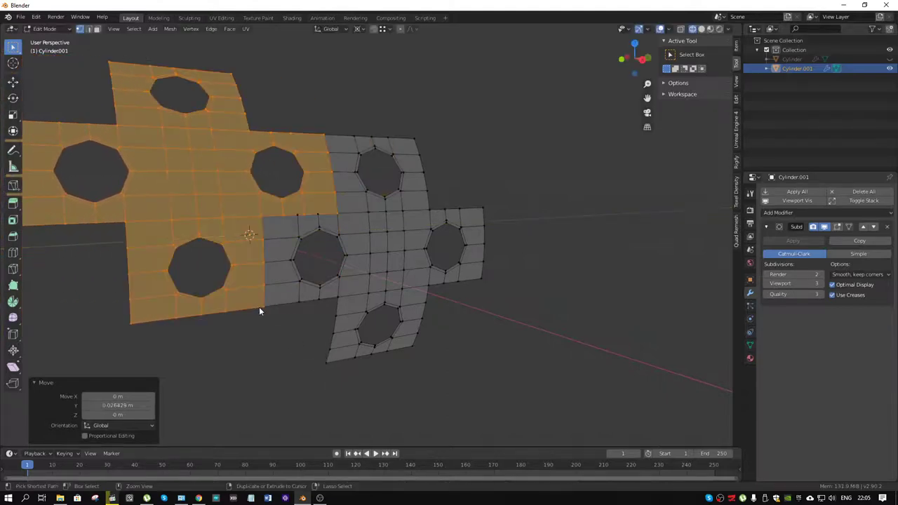
Select all faces of the two adjoining panels in face selection mode and duplicate them in place.
scroll(382, 266, "down", 2)
mouse_move(404, 266)
middle_mouse_down()
mouse_move(364, 269)
mouse_move(426, 264)
mouse_move(405, 276)
middle_mouse_up()
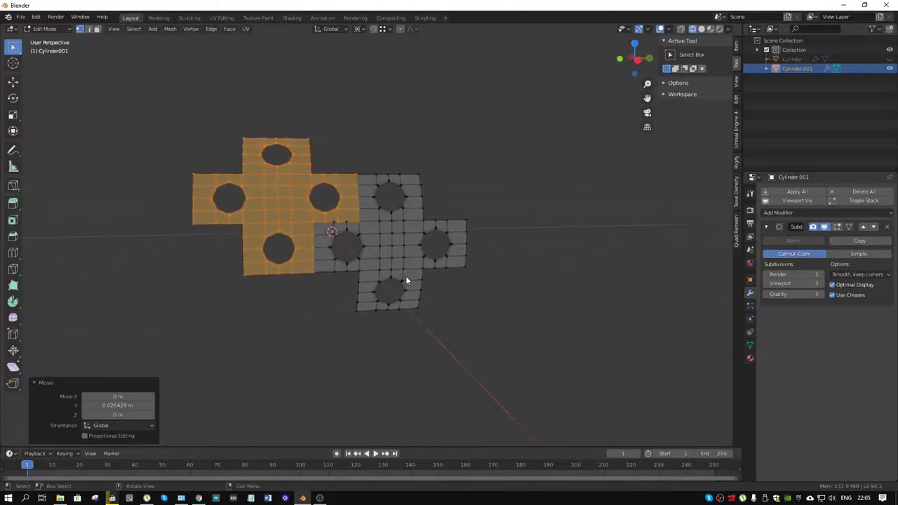
left_click_drag(513, 114, 125, 389)
key("3")
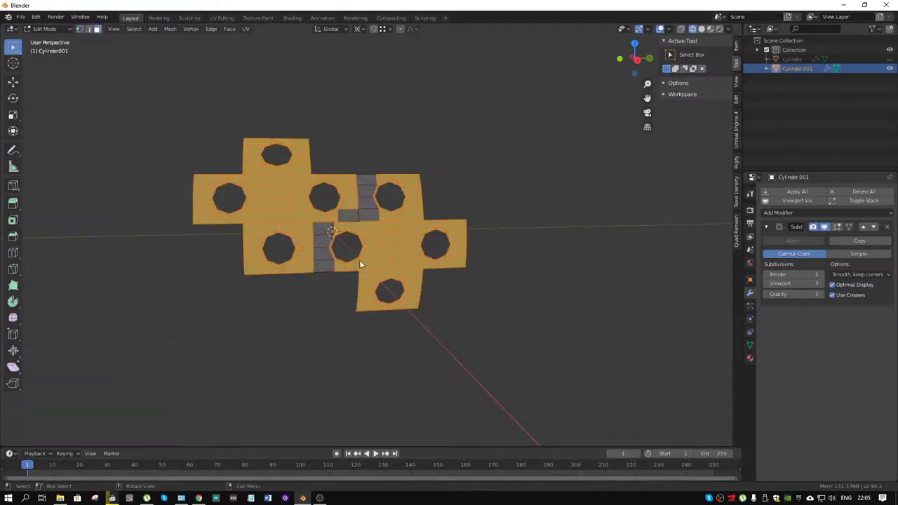
key("a")
middle_click_drag(382, 256, 533, 296)
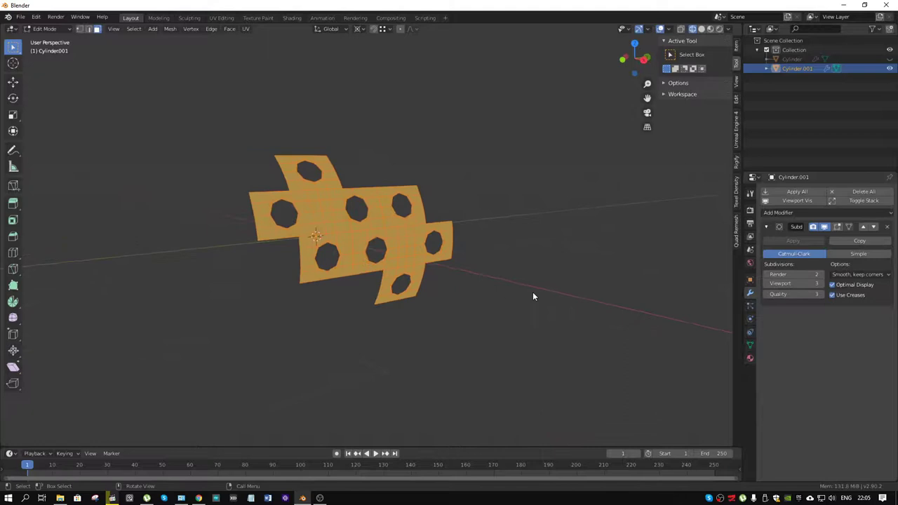
key("g")
right_click(537, 294)
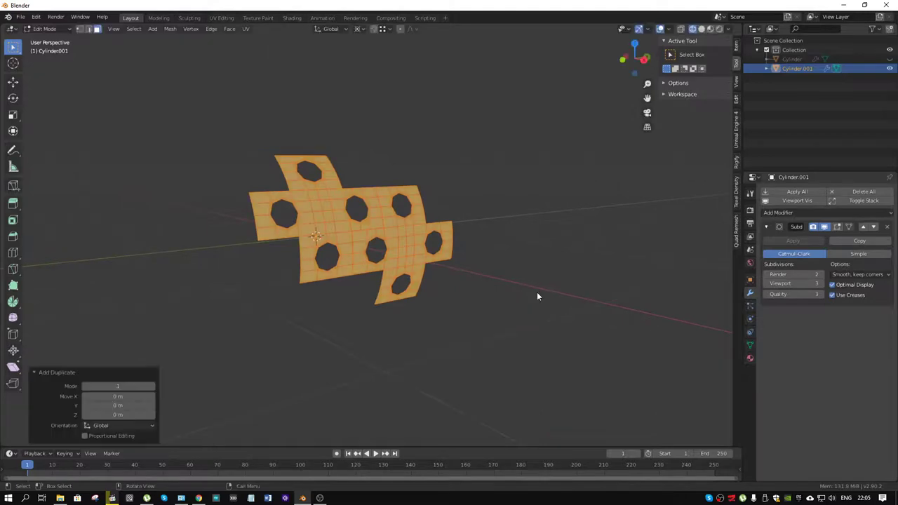
Rotate the duplicated pair of panels -75.4° about global Y.
middle_click_drag(508, 342, 477, 349)
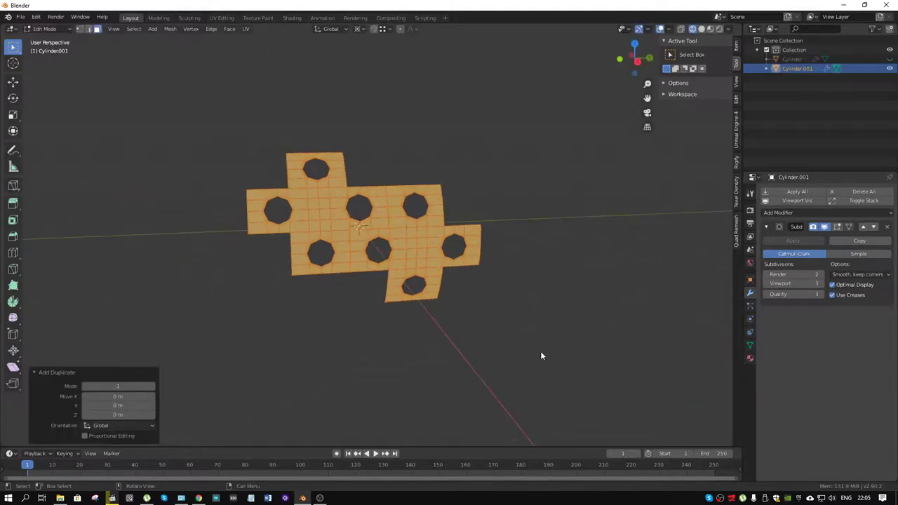
key("r")
key("y")
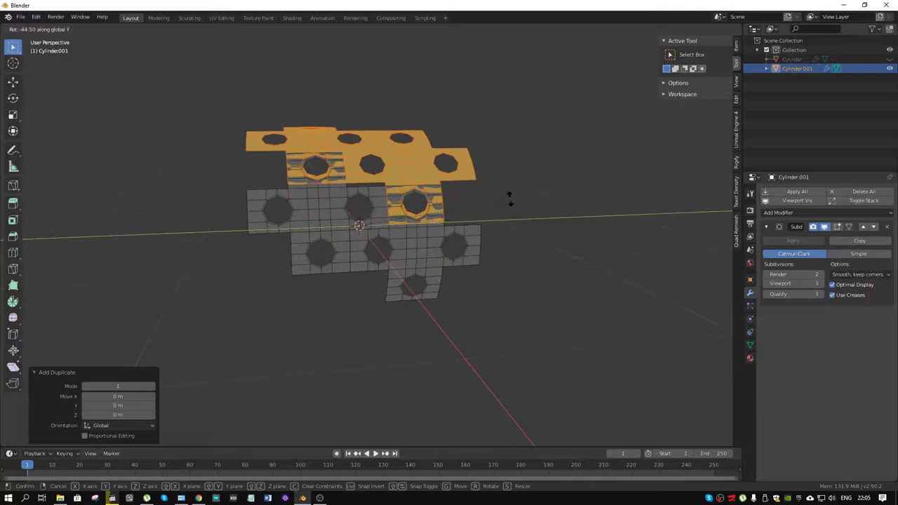
key("ctrl")
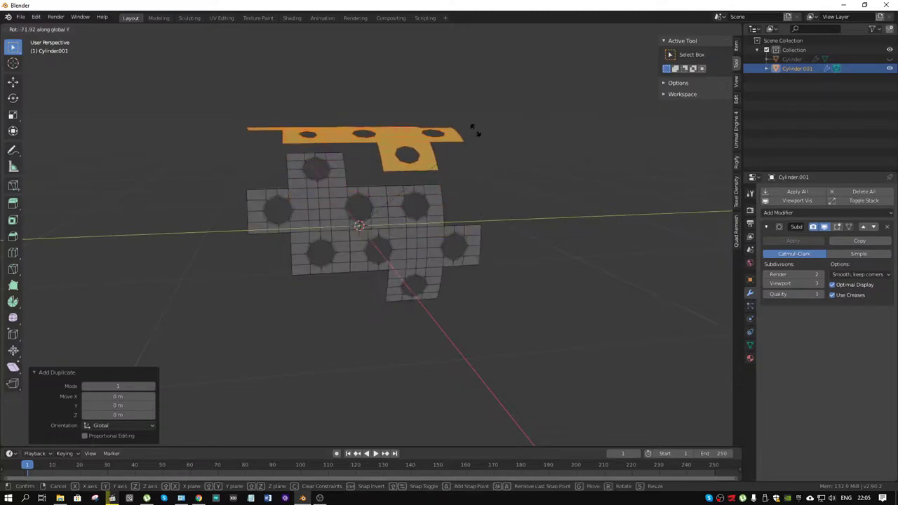
left_click(473, 123)
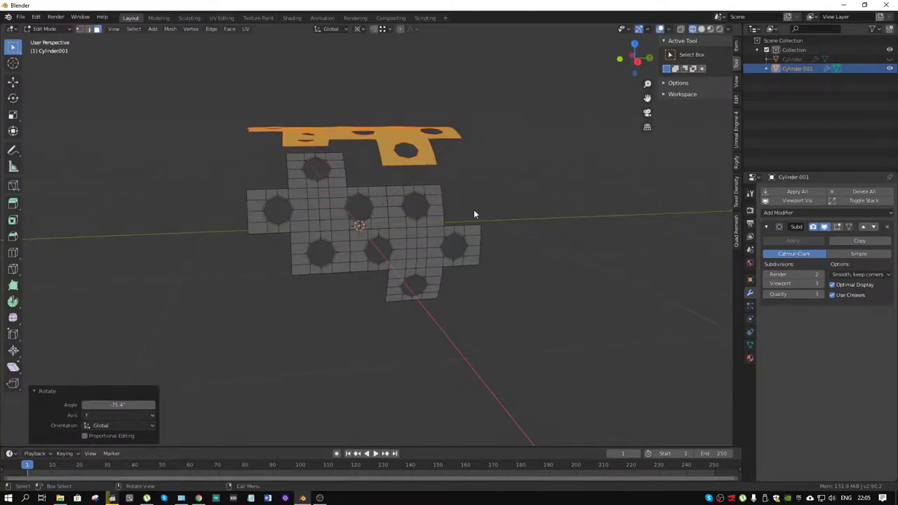
key("r")
key("Escape")
Move the duplicated pair 1.4454 m along global Y, and shift it back by about 0.577 m.
key("g")
key("y")
left_click(702, 201)
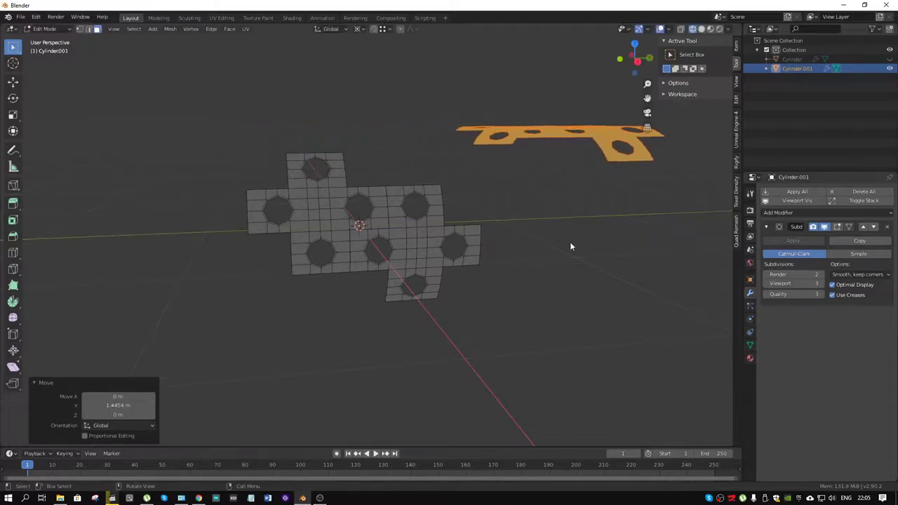
key("g")
key("y")
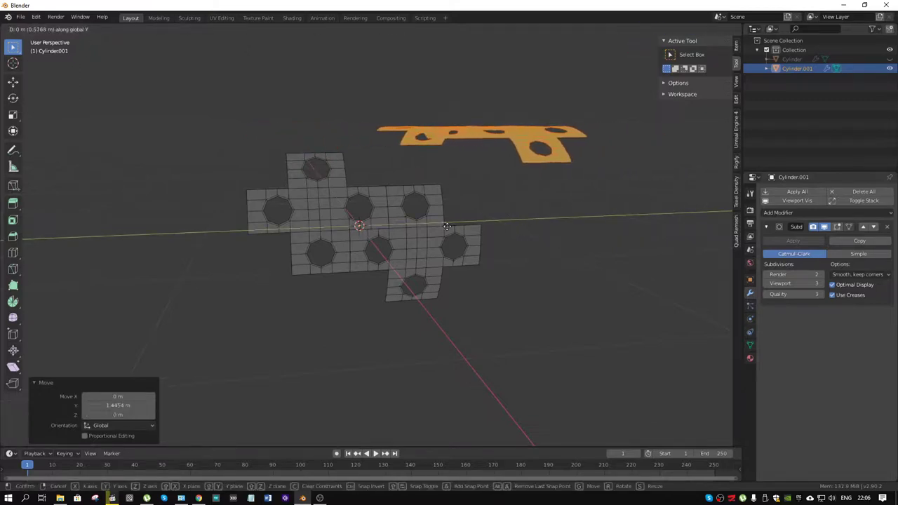
left_click(447, 226)
Rotate the duplicated pair 54.3° about global Y to line it up beside the original panels.
key("r")
key("y")
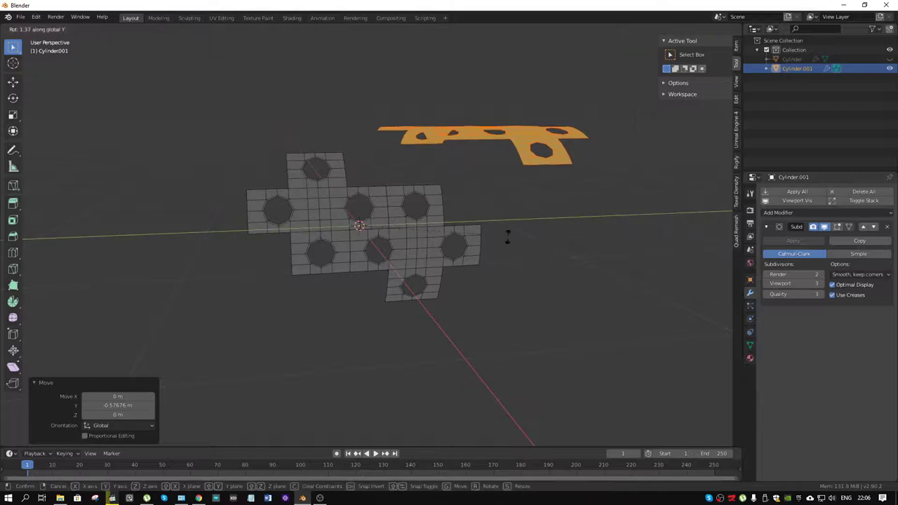
left_click(480, 266)
Duplicate the selected pair of panels again and rotate the new copy 66.4° about global Y.
mouse_move(527, 283)
middle_mouse_down()
mouse_move(484, 276)
mouse_move(537, 257)
mouse_move(539, 298)
mouse_move(534, 267)
middle_mouse_up()
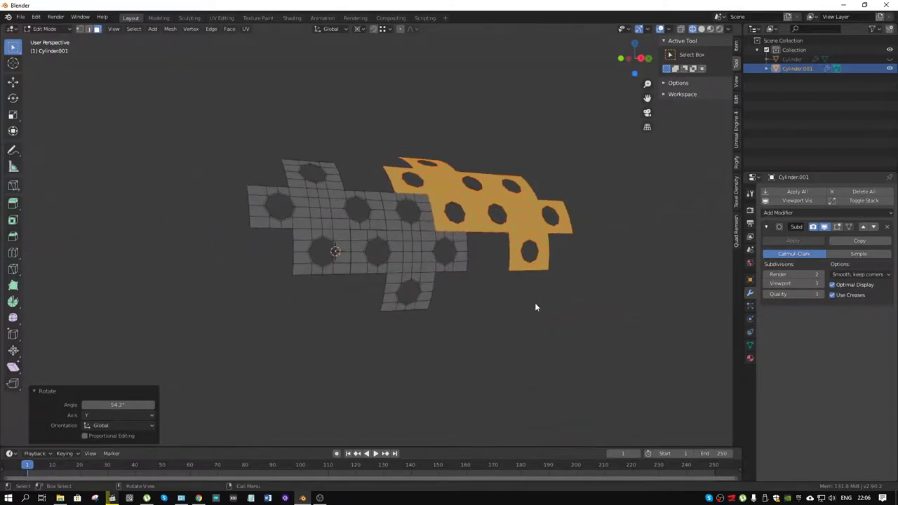
key("g")
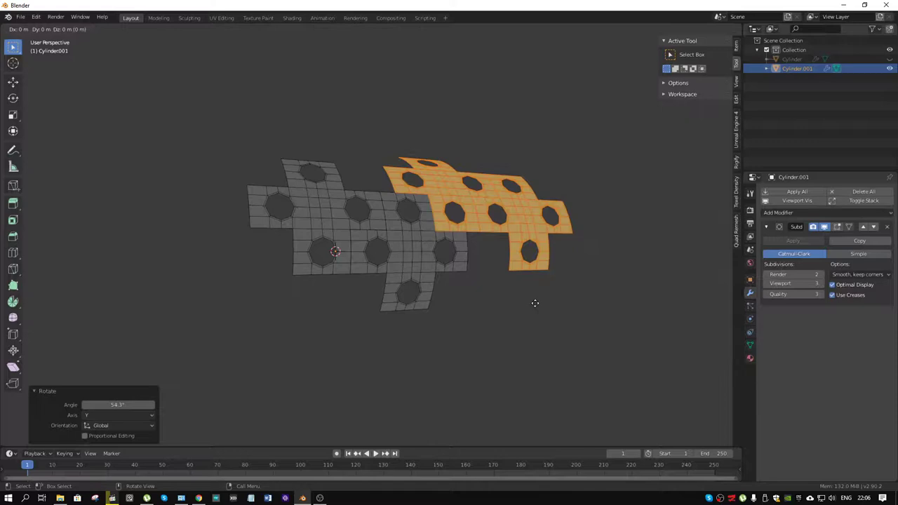
key("r")
key("y")
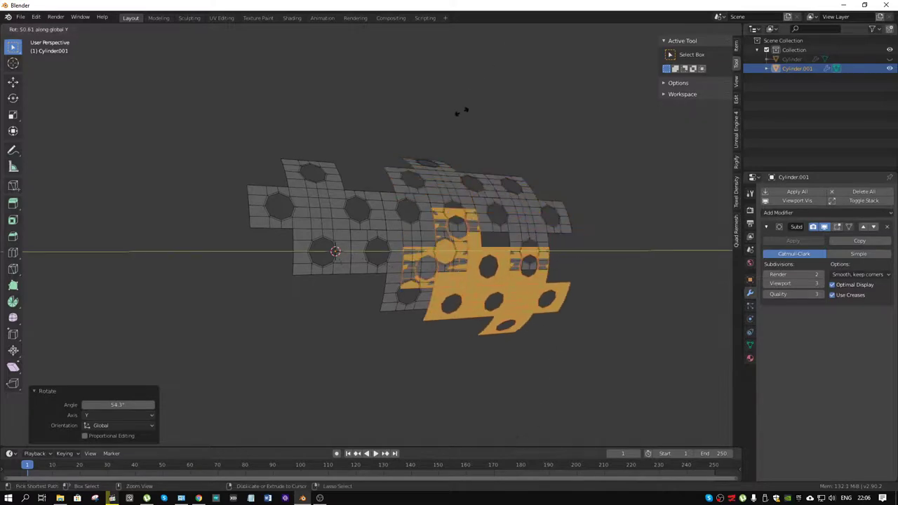
left_click(422, 275)
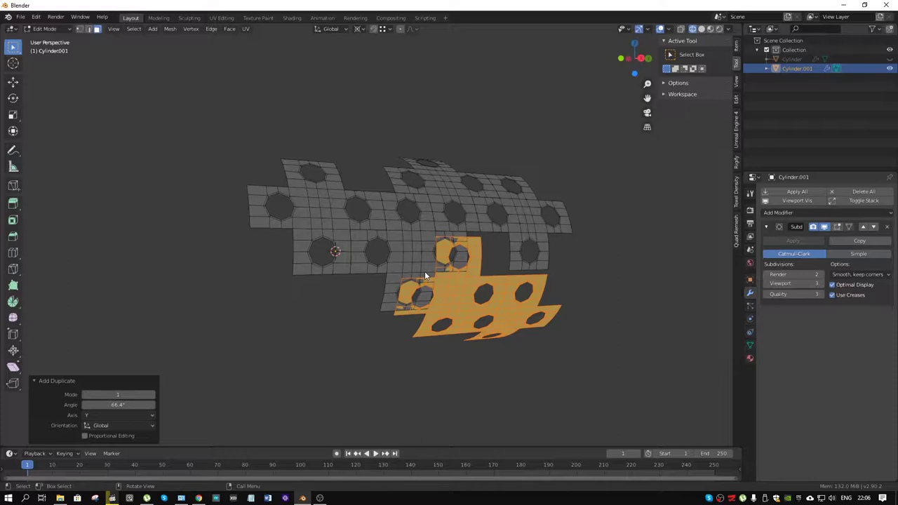
Rotate the duplicated pair -2.88° about global Y, and snap it 0.222 m along global Y against the existing panels.
key("r")
key("y")
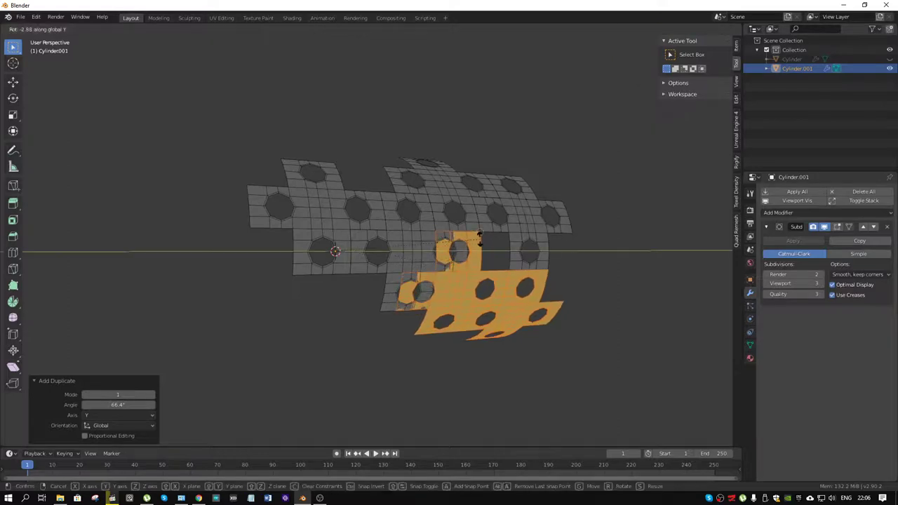
left_click(479, 237)
key("g")
key("x")
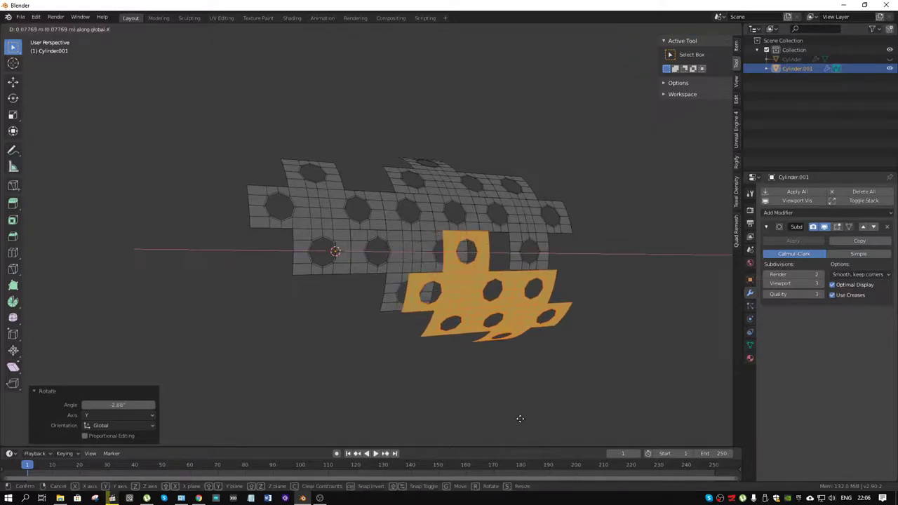
key("y")
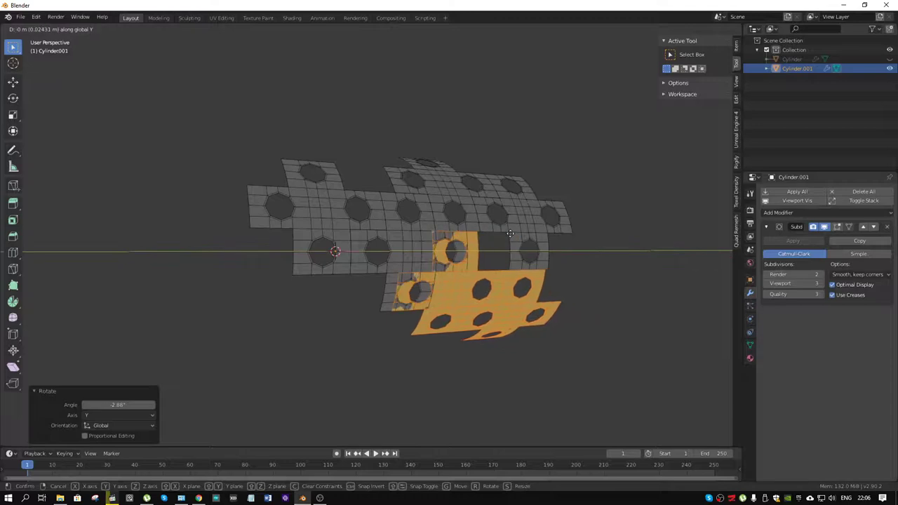
key("ctrl")
left_click(505, 234)
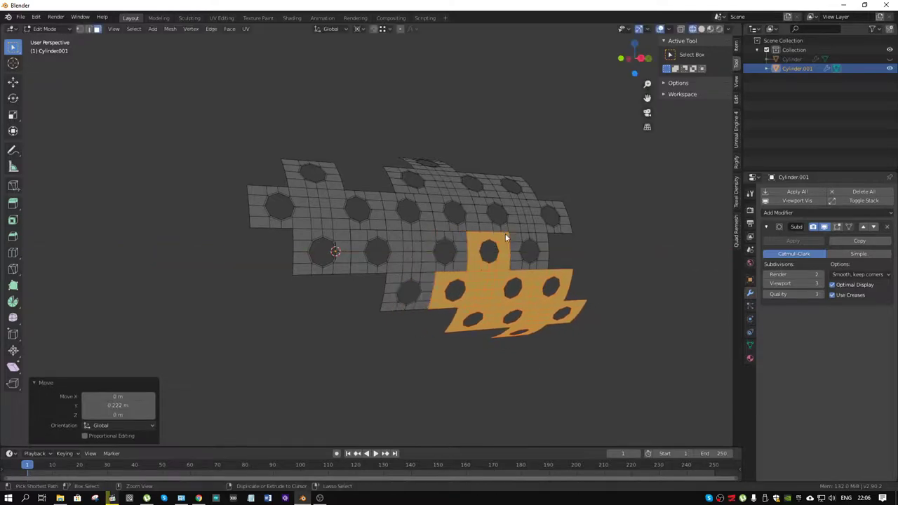
middle_click_drag(505, 234, 518, 273)
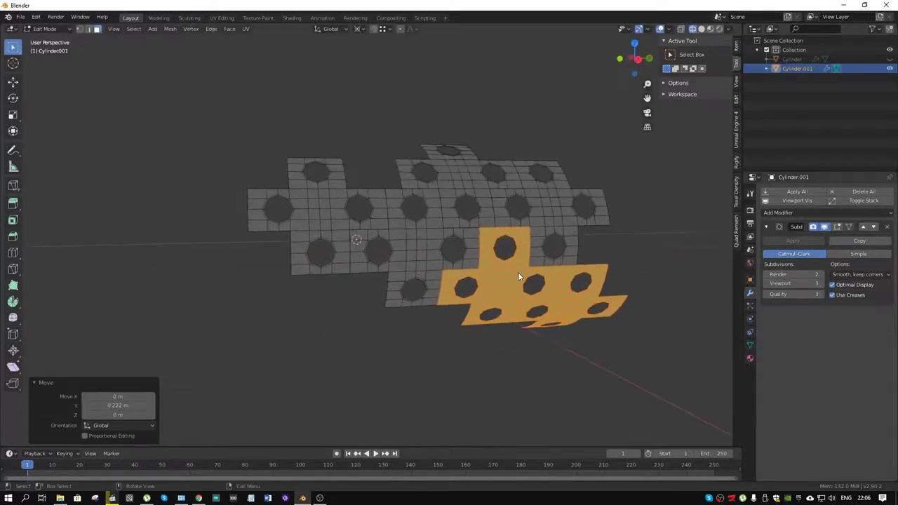
Merge all vertices of the panel mesh by distance and return to Object Mode to inspect the joined surface.
key("a")
key("m")
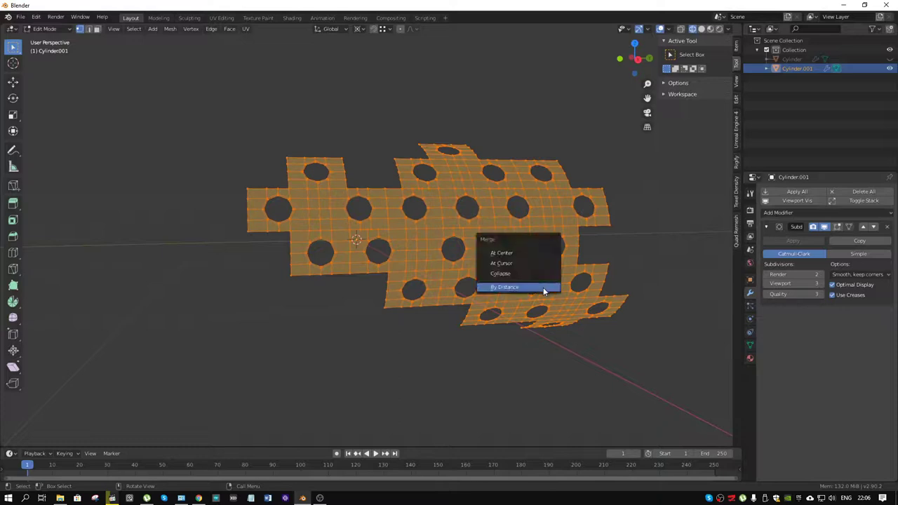
left_click(544, 287)
key("ctrl+Tab")
left_click(489, 259)
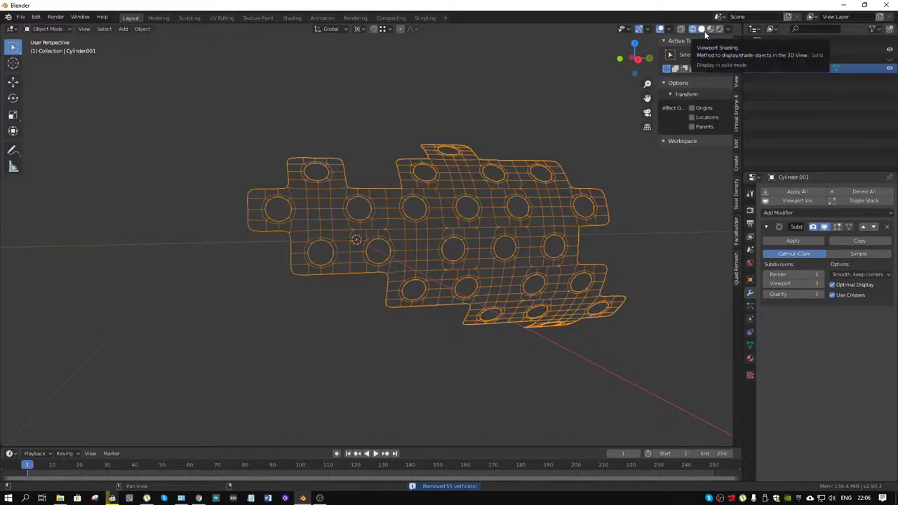
scroll(459, 241, "up", 3)
middle_click_drag(460, 241, 415, 232)
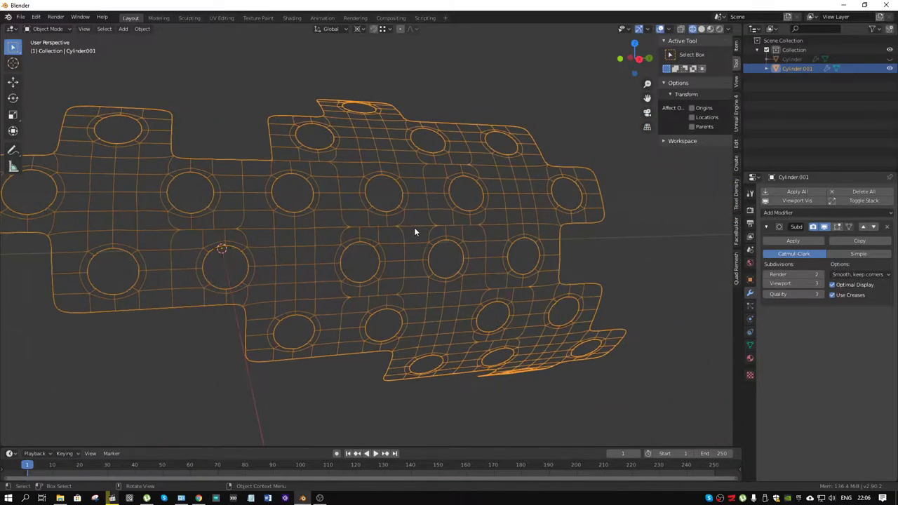
Return to Edit Mode and select the linked lower pair of panels in face select mode.
key("Tab")
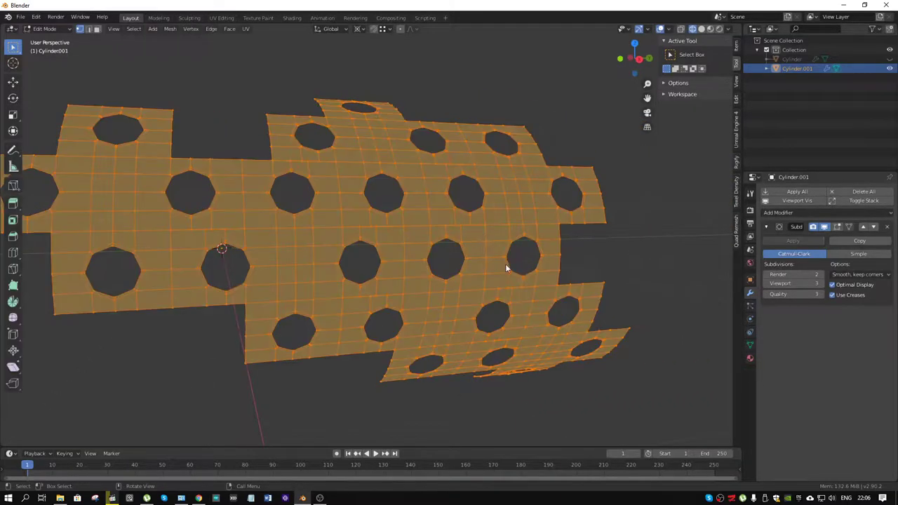
middle_click_drag(477, 249, 454, 255)
left_click(584, 279)
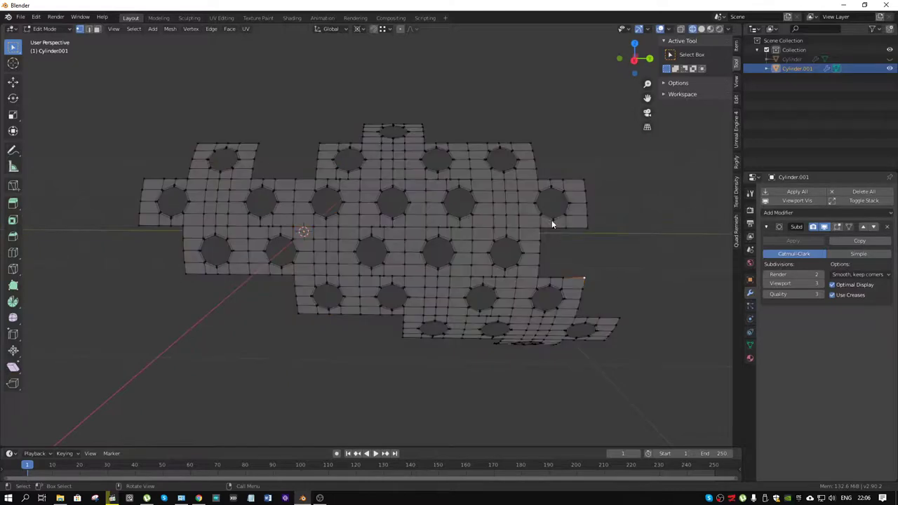
key("ctrl+l")
left_click(466, 281)
key("a")
key("3")
key("l")
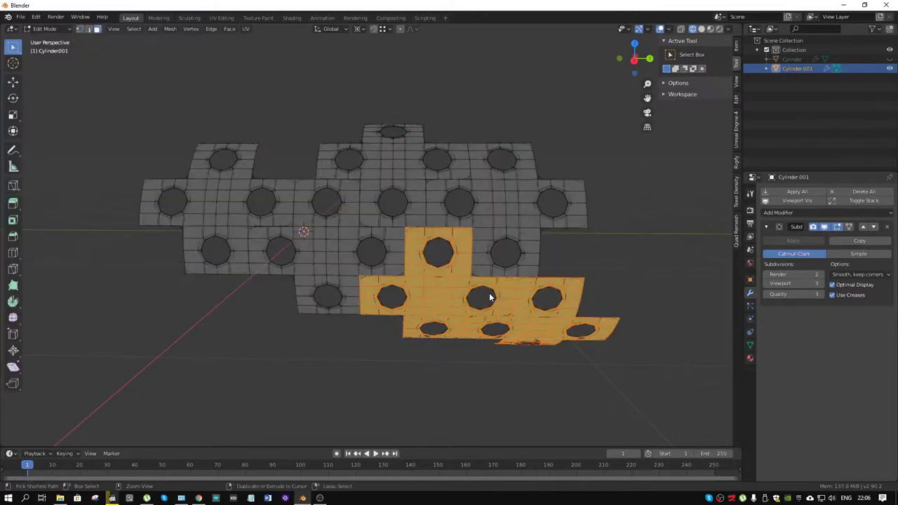
Undo the copying and merging back to the first two interlocked panels, with only the first panel selected.
key("h")
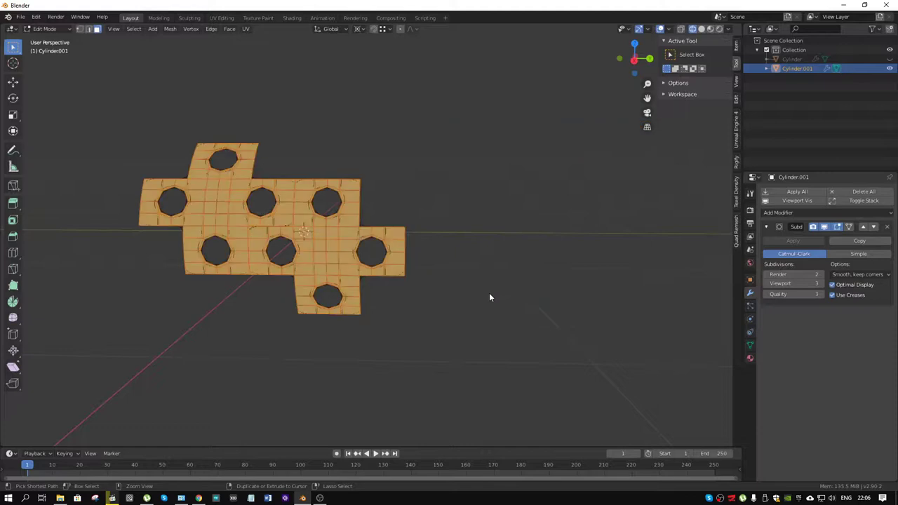
key("ctrl+z")
key("ctrl+z")
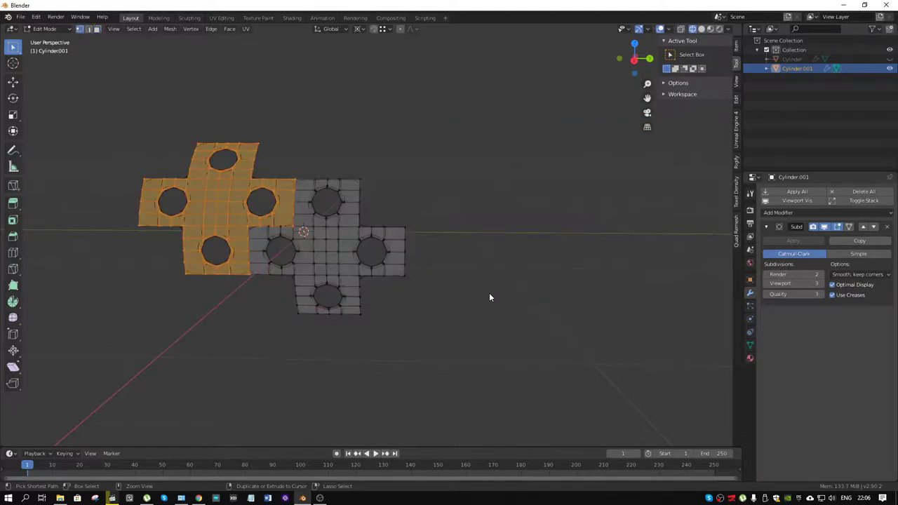
Move the selected panel -0.18334 m along global Y, and shift it back about 0.063 m, leaving a gap beside its neighbour.
middle_click_drag(422, 252, 530, 250, "shift")
scroll(340, 273, "up", 2)
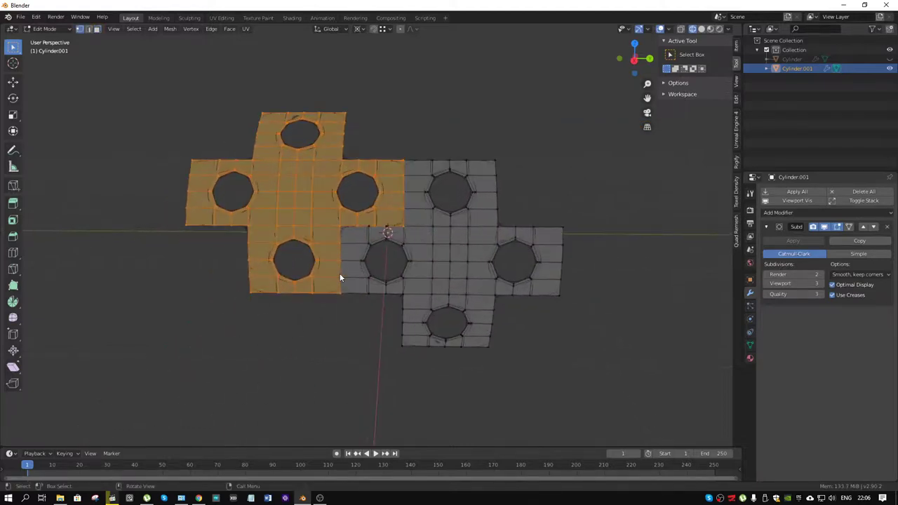
key("g")
key("y")
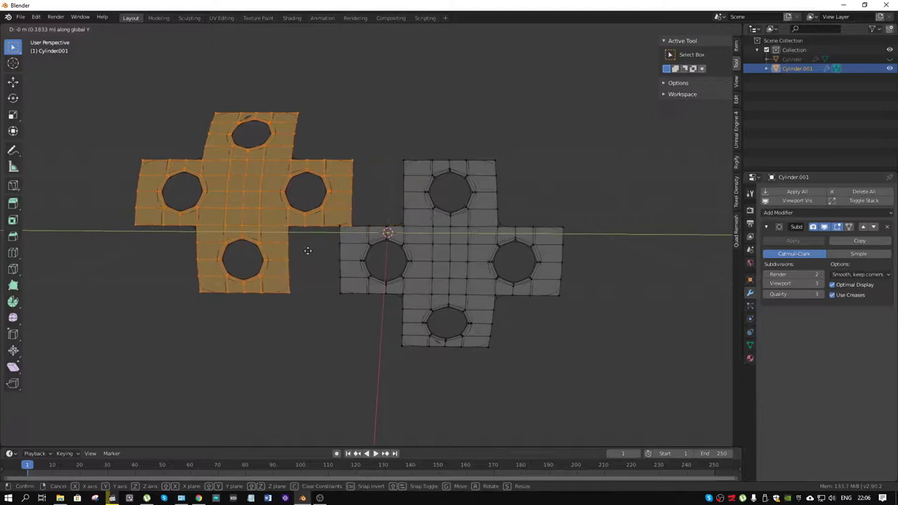
left_click(310, 254)
key("g")
key("y")
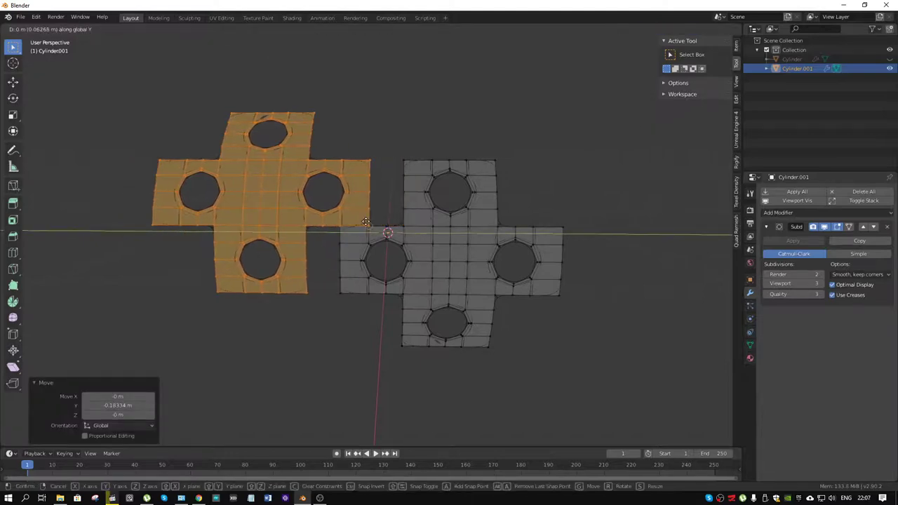
left_click(366, 224)
Extrude the end edges of the moved panel's side arm twice along global Y, 0.060329 m first, to meet the neighbouring panel.
key("2")
key("alt+a")
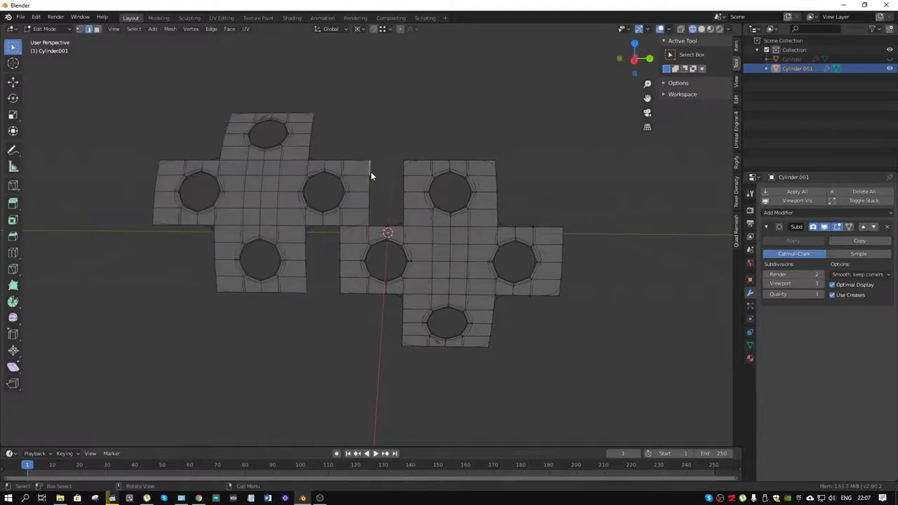
left_click(368, 213, "ctrl")
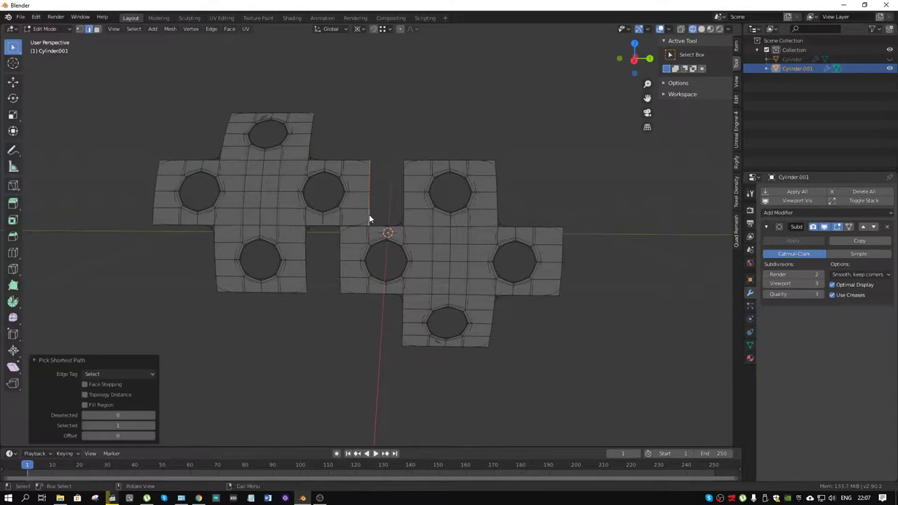
key("g")
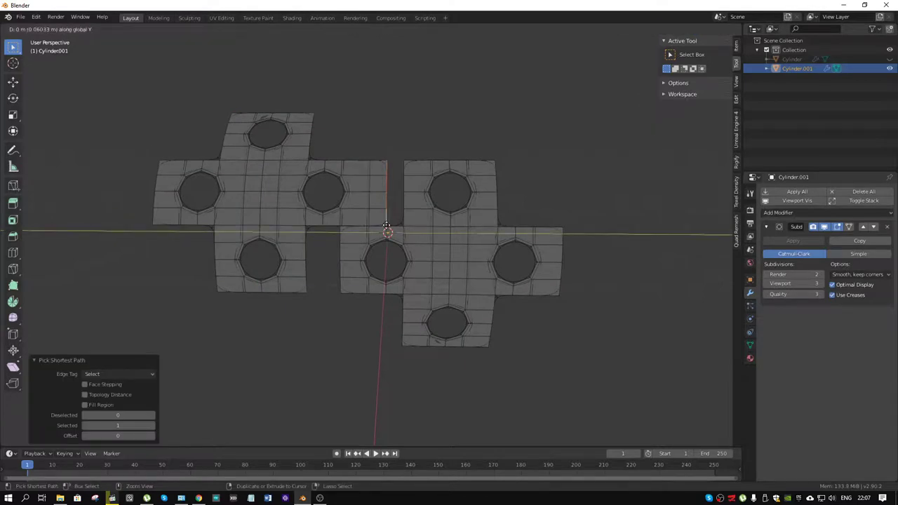
left_click(388, 232)
key("e")
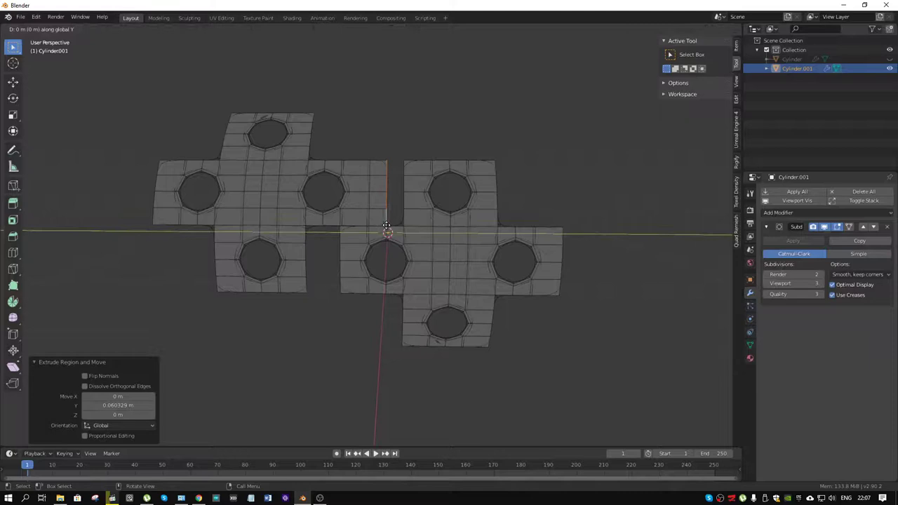
left_click(394, 232, "ctrl")
Extrude the side edges of the moved panel's lower arm twice by about 0.0603 m along global Y to close the remaining gap.
left_click(306, 235)
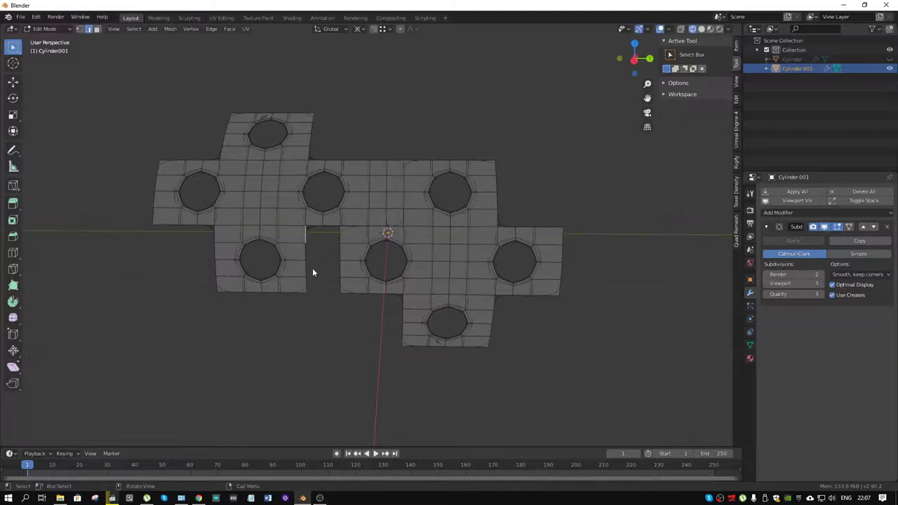
left_click(307, 286, "ctrl")
key("e")
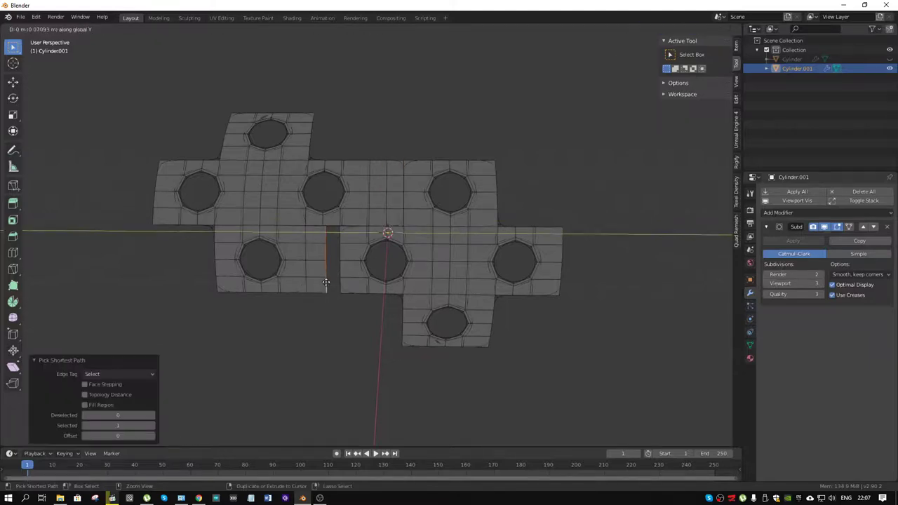
left_click(322, 254, "ctrl")
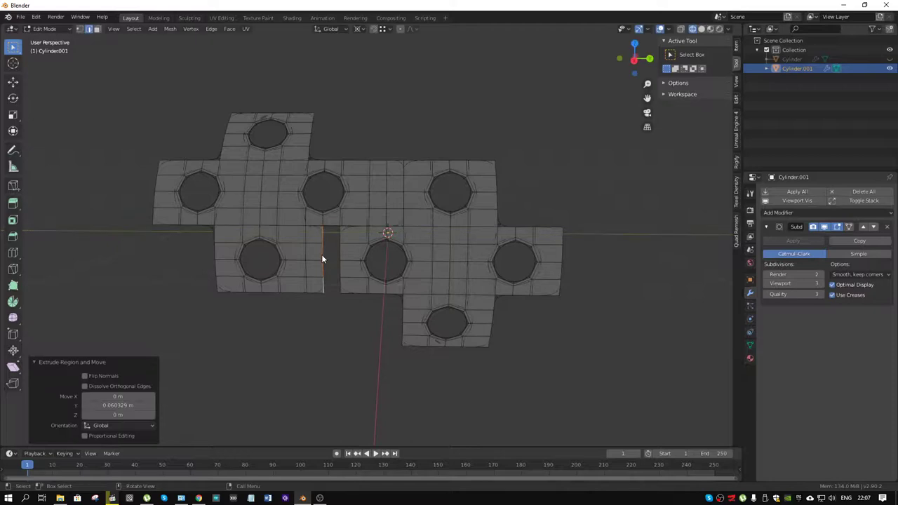
key("e")
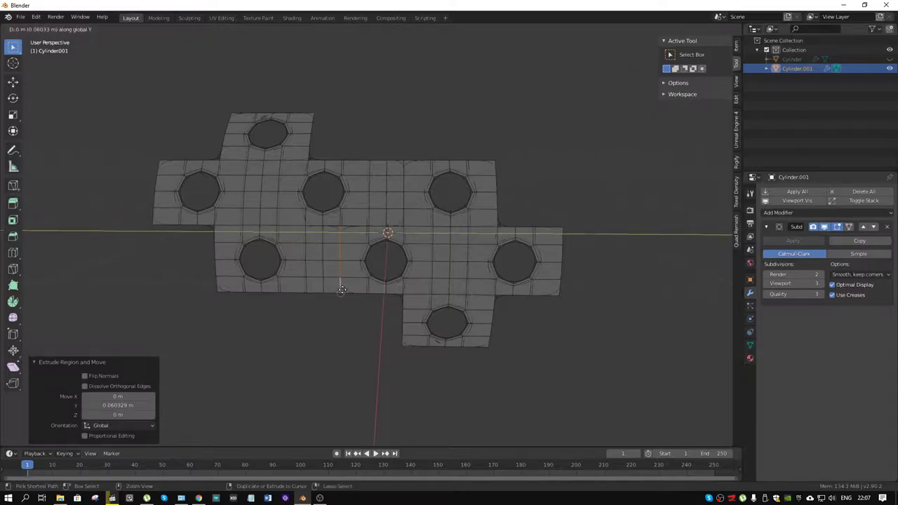
left_click(342, 289)
Merge the new seam's vertices by distance, and repeat the merge on the whole mesh with a 0.0001 m distance.
key("m")
left_click(342, 290)
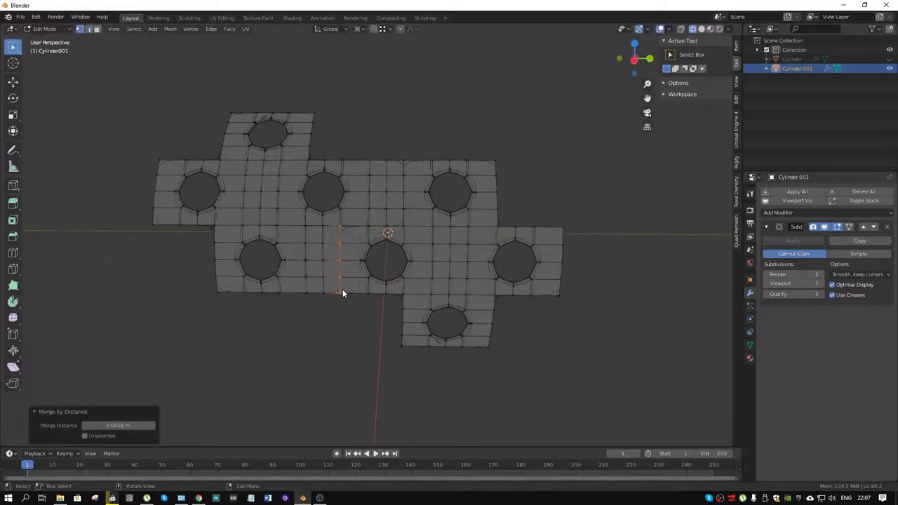
key("a")
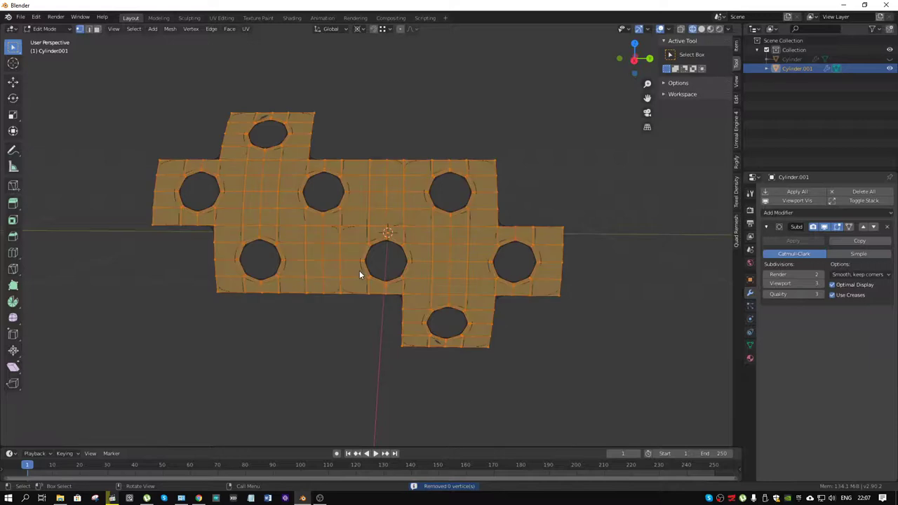
key("m")
left_click(359, 270)
middle_click_drag(359, 270, 460, 261)
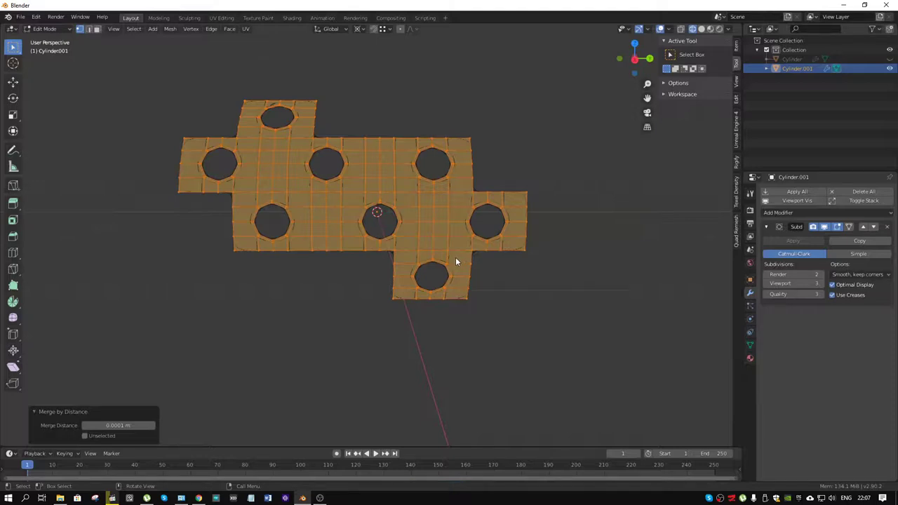
Return to Object Mode and display the joined panels in solid shading to check the surface's striped reflections.
key("ctrl+Tab")
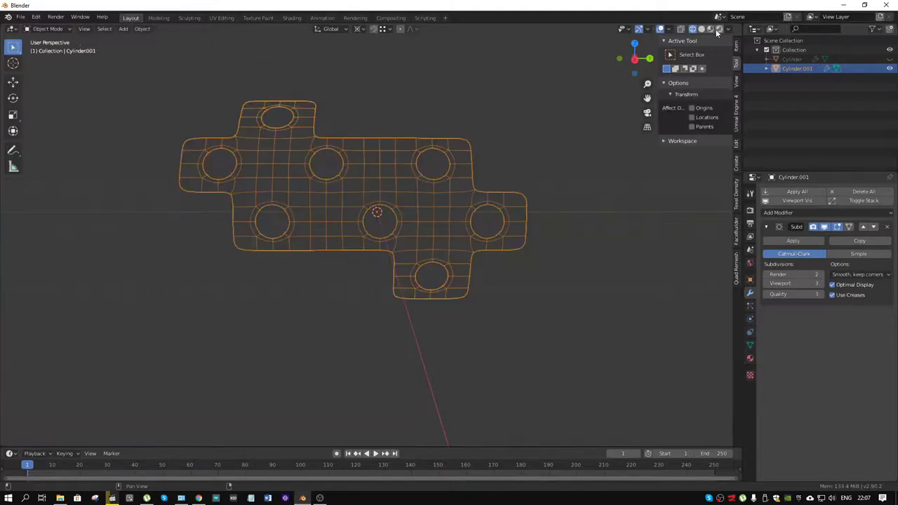
left_click(701, 29)
mouse_move(442, 148)
middle_mouse_down()
mouse_move(454, 121)
mouse_move(456, 140)
middle_mouse_up()
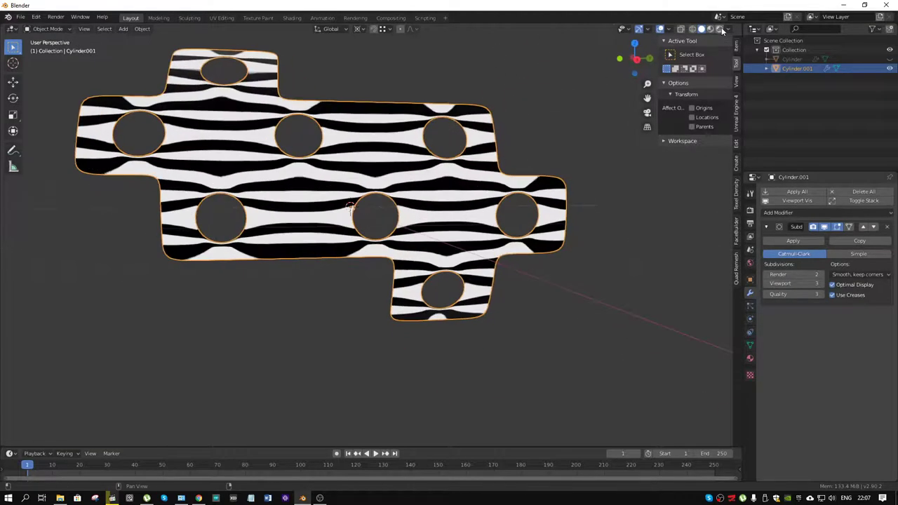
Change the solid viewport shading from the zebra-striped display to a plain grey surface.
left_click(693, 29)
left_click(728, 29)
left_click(701, 29)
left_click(729, 29)
left_click(689, 75)
scroll(493, 114, "down", 3)
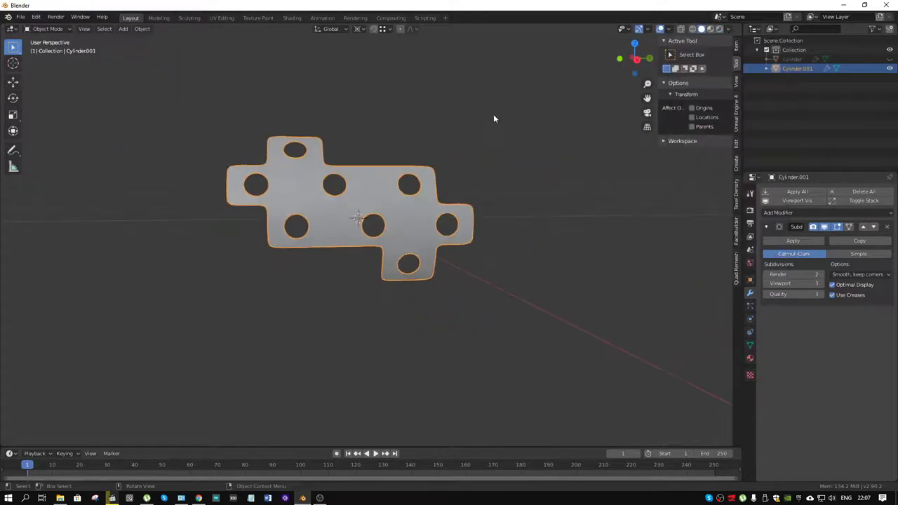
mouse_move(493, 114)
middle_mouse_down()
mouse_move(491, 125)
mouse_move(458, 143)
mouse_move(475, 124)
mouse_move(477, 169)
mouse_move(489, 151)
middle_mouse_up()
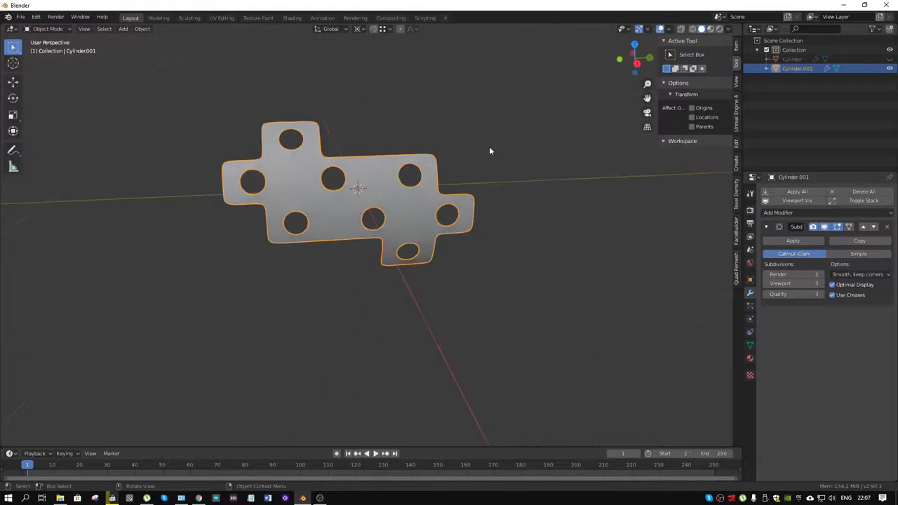
Hide the joined panel object and add a mesh cylinder with 68 vertices, 0.66 m radius and 1.94 m depth.
key("h")
scroll(390, 212, "up", 1)
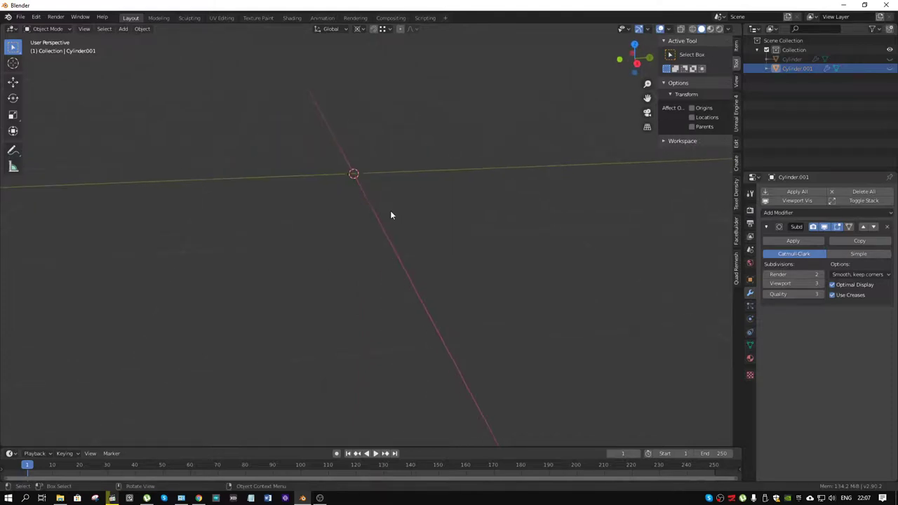
key("shift+a")
mouse_move(391, 213)
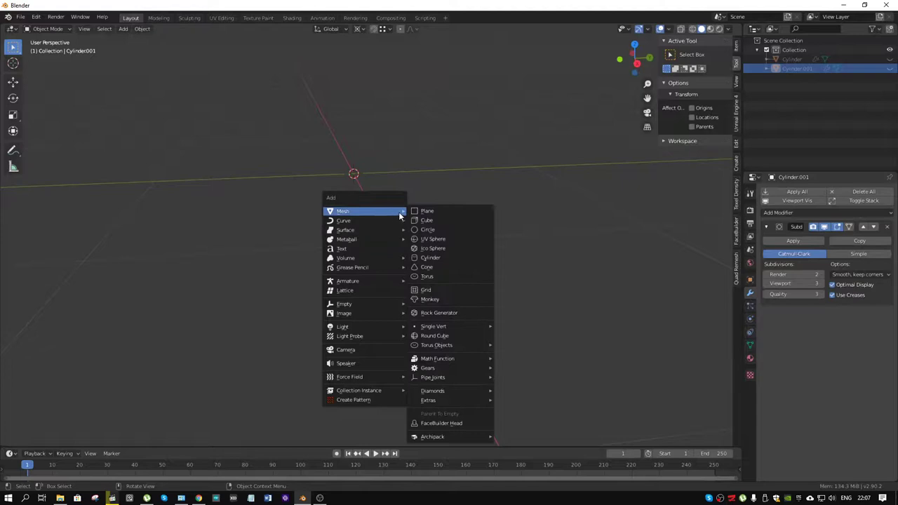
left_click(454, 257)
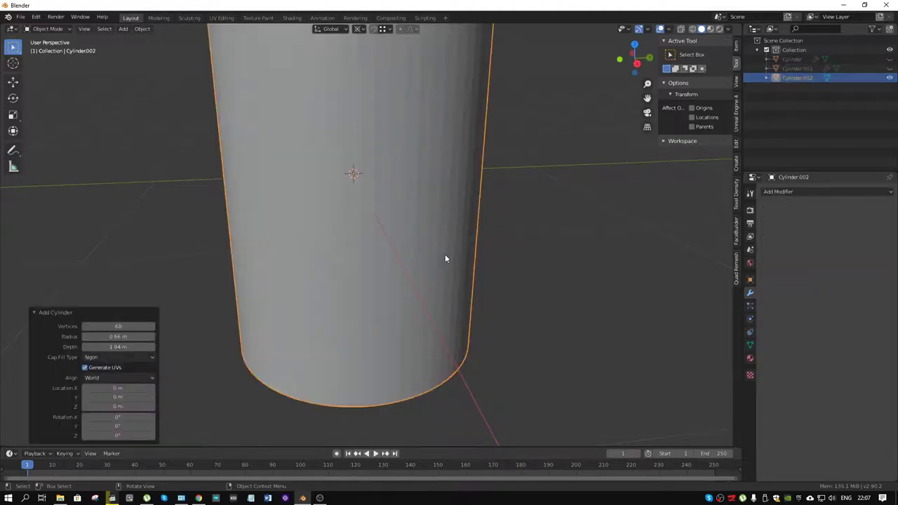
Set the new cylinder's X rotation to 90° so it lies along the Y axis.
left_click(125, 417)
type("90")
key("Return")
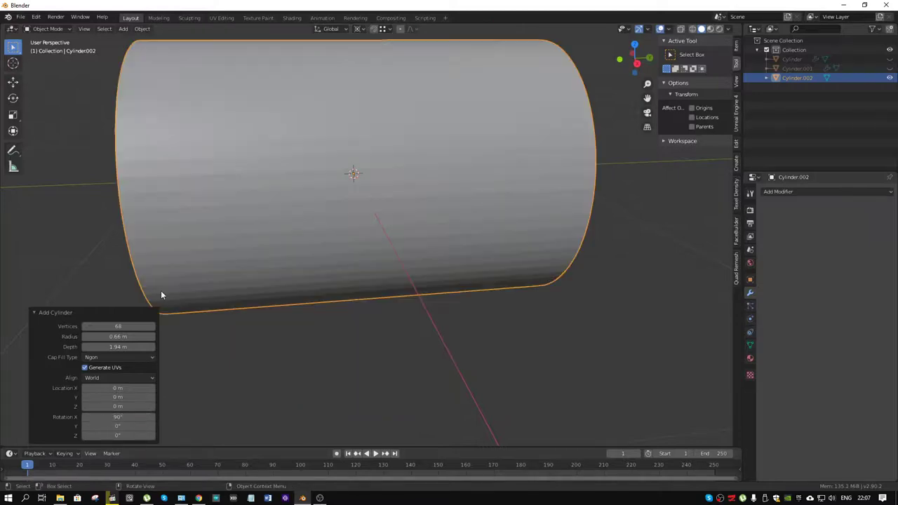
Set the new cylinder's vertex count to 96 and display it in wireframe.
middle_click_drag(275, 172, 320, 186)
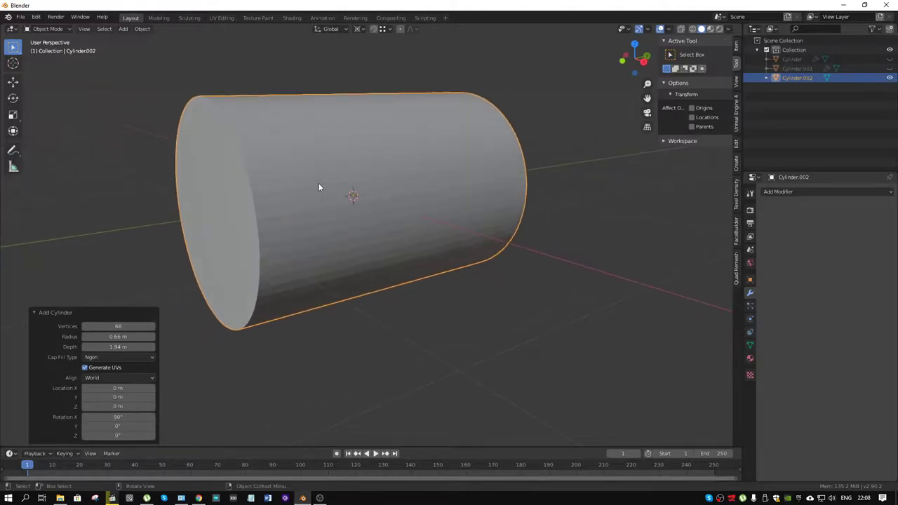
left_click(118, 326)
type("96")
key("Return")
mouse_move(354, 196)
middle_mouse_down()
mouse_move(432, 208)
mouse_move(414, 162)
mouse_move(451, 133)
mouse_move(404, 116)
mouse_move(415, 148)
mouse_move(332, 146)
middle_mouse_up()
key("shift+z")
In Edit Mode, delete both end cap faces of the large cylinder, leaving an open tube.
key("ctrl+Tab")
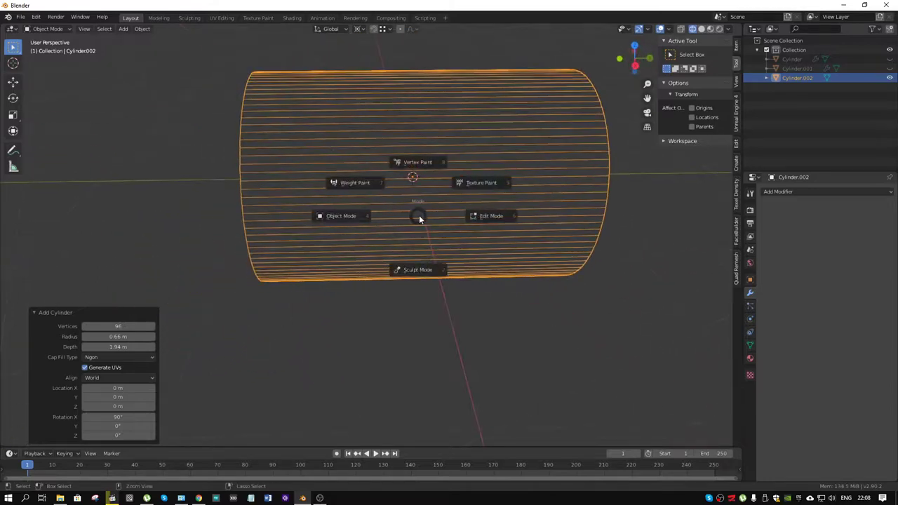
left_click(490, 216)
middle_click_drag(490, 216, 215, 228)
left_click(215, 224)
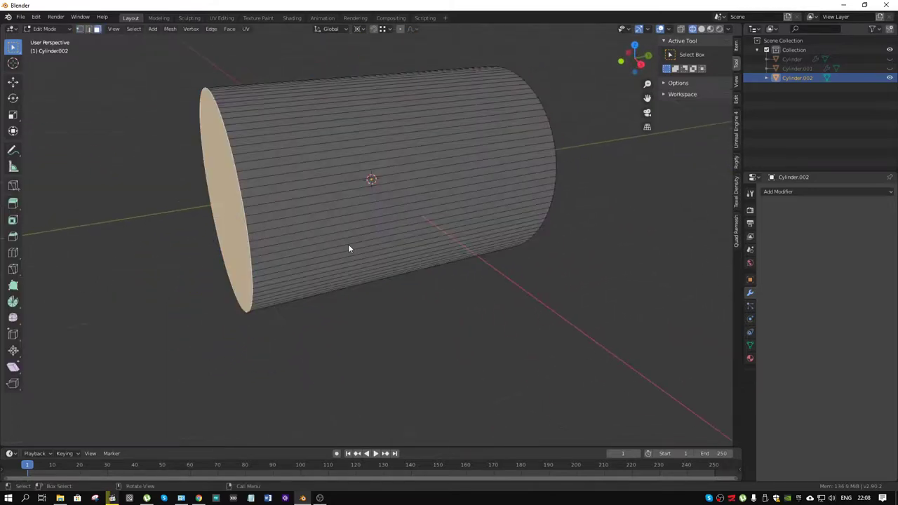
middle_click_drag(348, 244, 433, 194)
left_click(640, 231, "shift")
key("x")
left_click(640, 231)
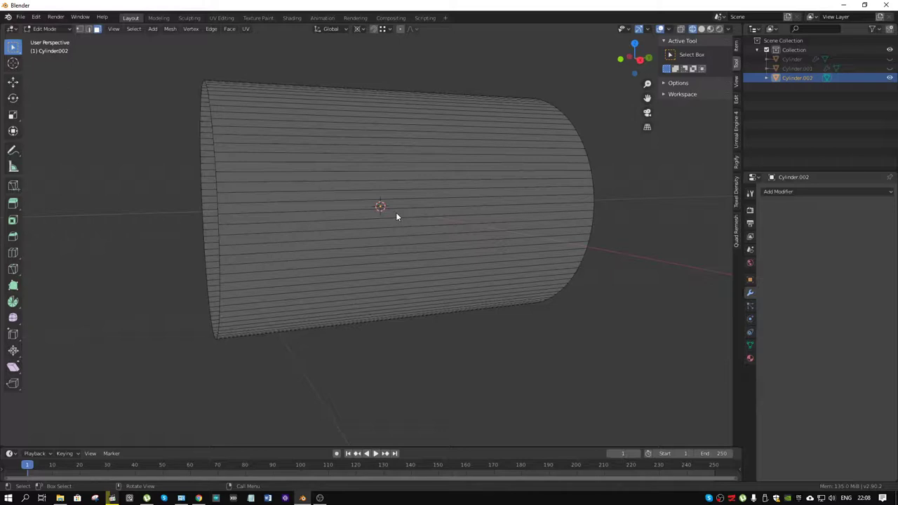
Add one centred loop cut around the middle of the open tube.
middle_click_drag(351, 199, 463, 219)
key("ctrl+r")
left_click(414, 181)
right_click(414, 181)
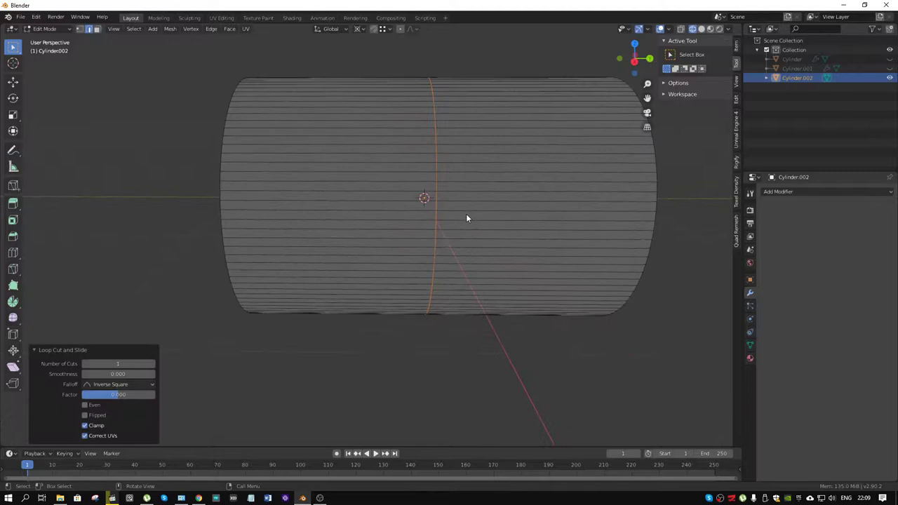
middle_click_drag(470, 257, 551, 249)
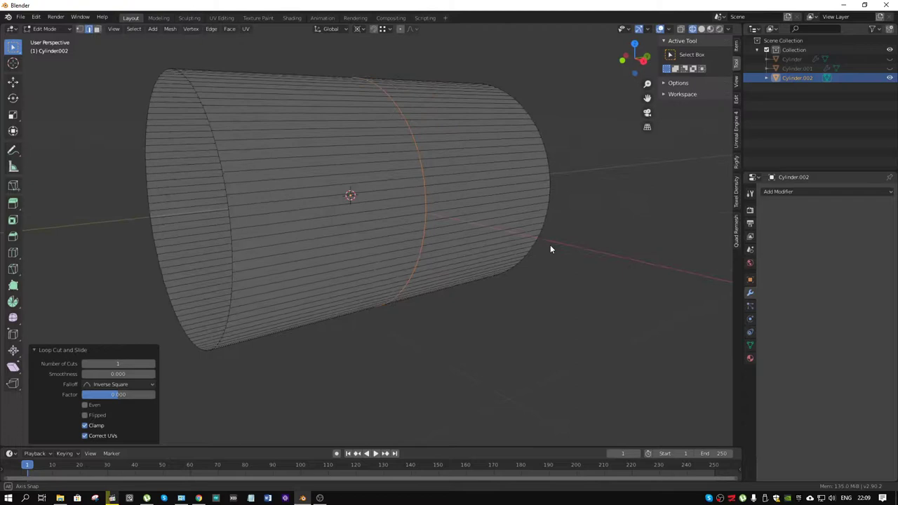
Add a second mesh cylinder inside the same object with its Y rotation set to 90°, crossing the tube.
key("shift+a")
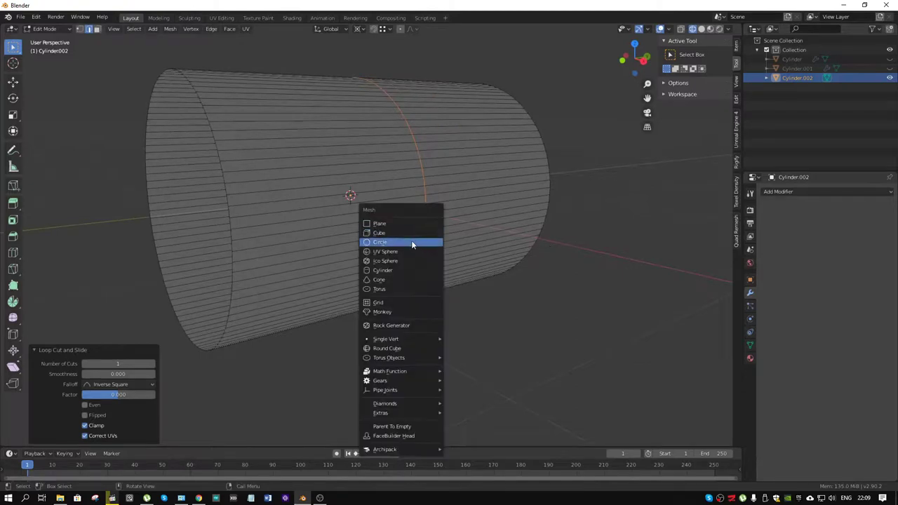
left_click(401, 270)
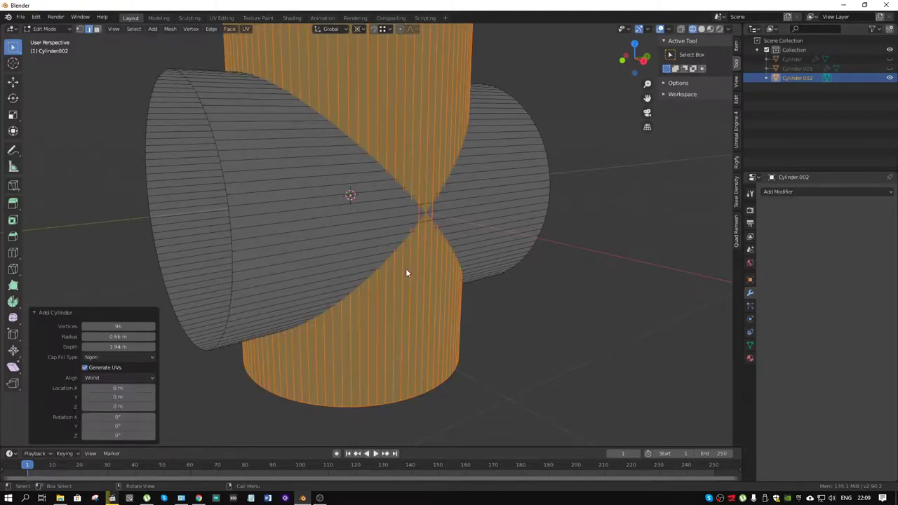
left_click(85, 368)
double_click(128, 424)
type("90")
key("Return")
Reduce the crossing cylinder to 8 vertices and a 0.062 m radius.
double_click(131, 327)
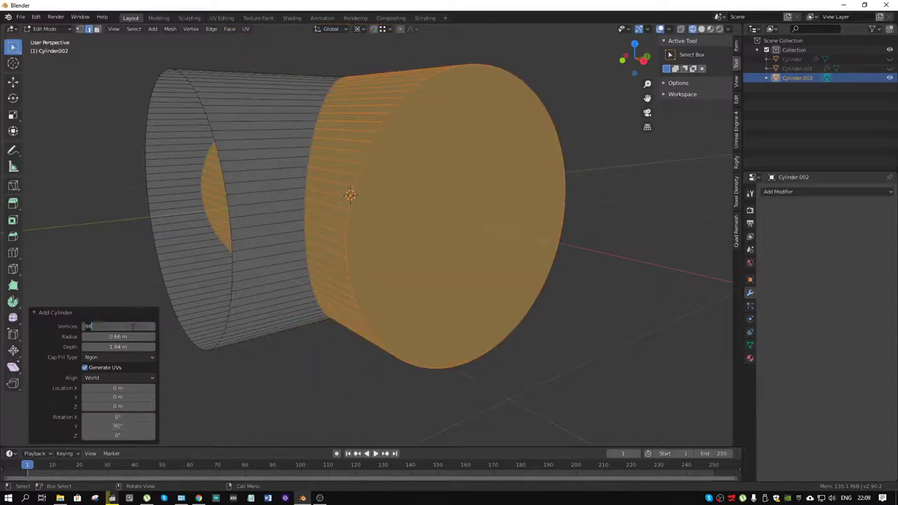
type("8")
key("Return")
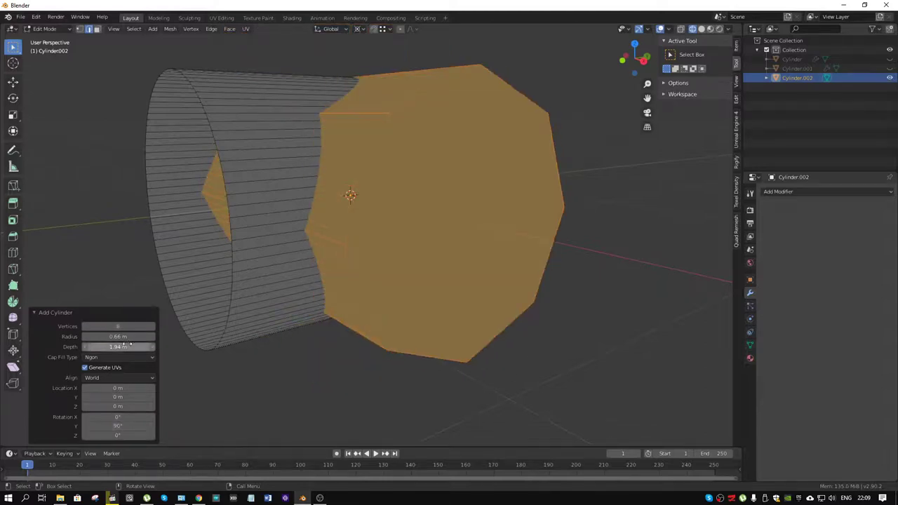
left_click_drag(119, 337, 57, 336)
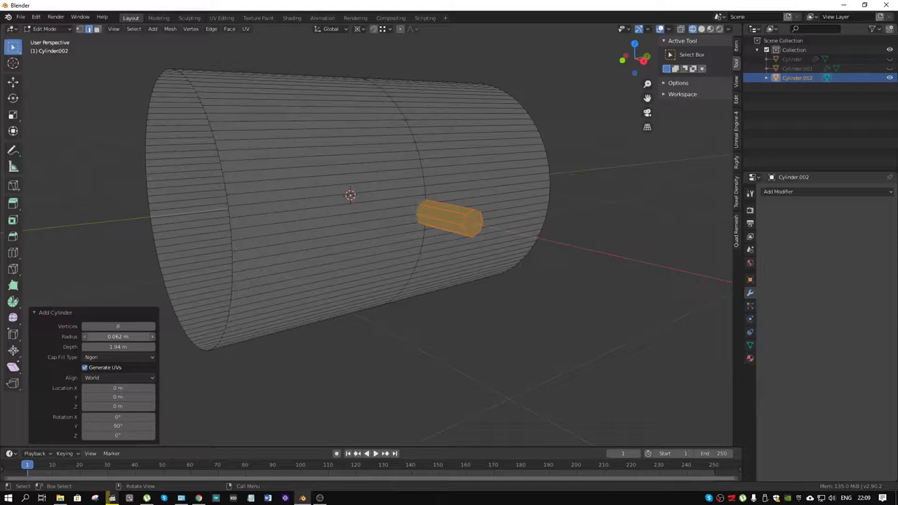
left_click_drag(57, 337, 58, 337)
middle_click_drag(320, 291, 444, 214)
scroll(438, 213, "up", 6)
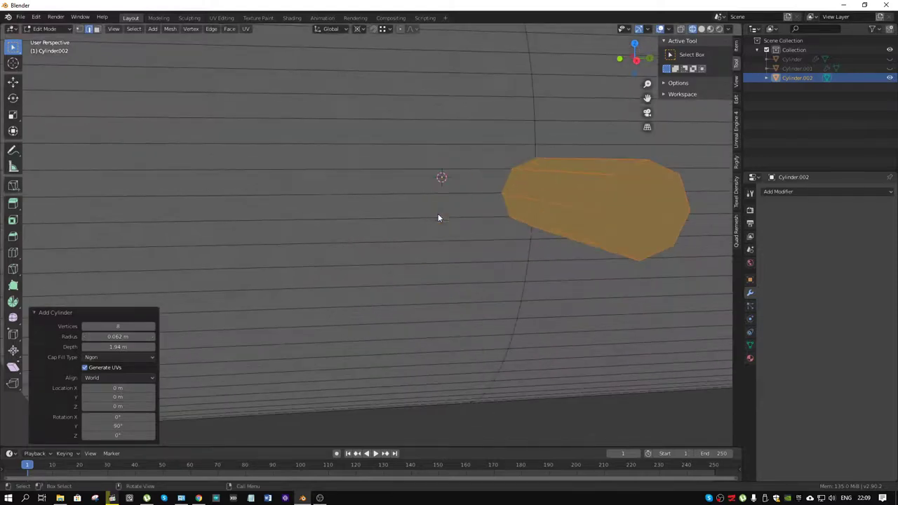
middle_click_drag(551, 224, 471, 270)
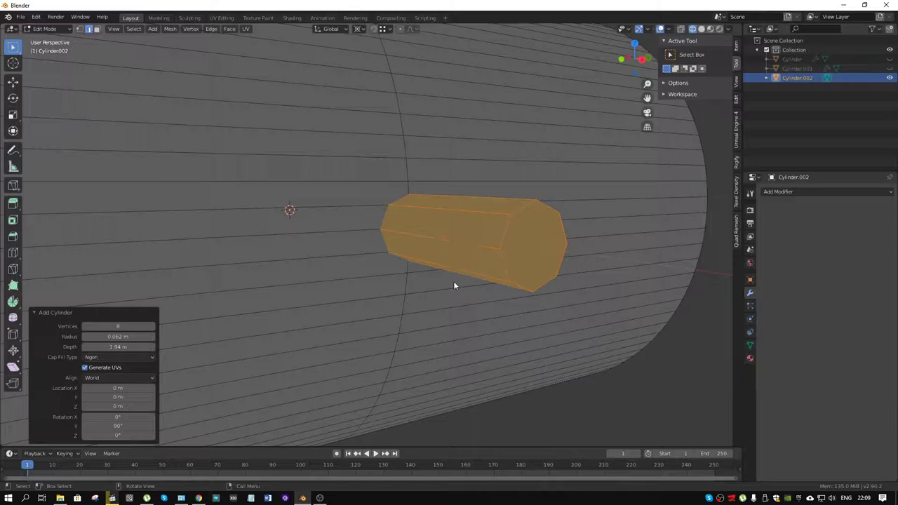
Separate the small eight-sided cylinder into its own object and return to Object Mode.
key("ctrl+Tab")
left_click(351, 301)
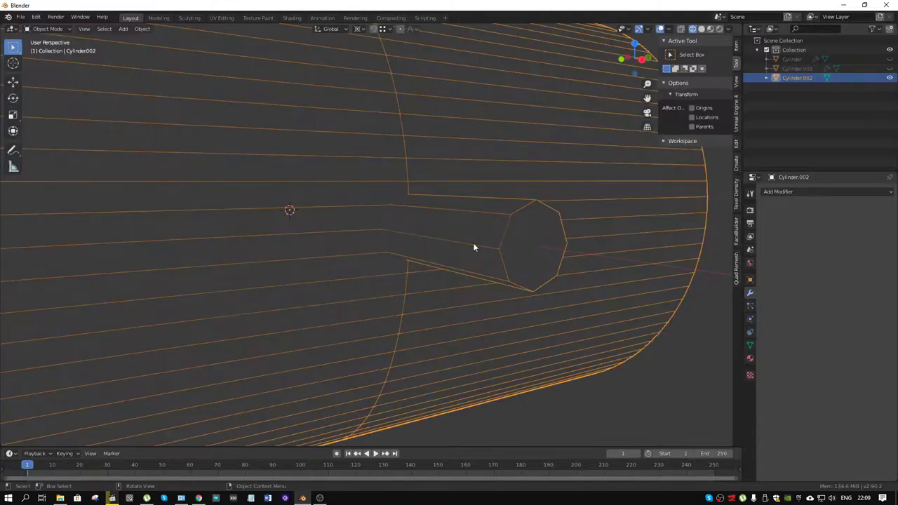
key("ctrl+Tab")
left_click(524, 265)
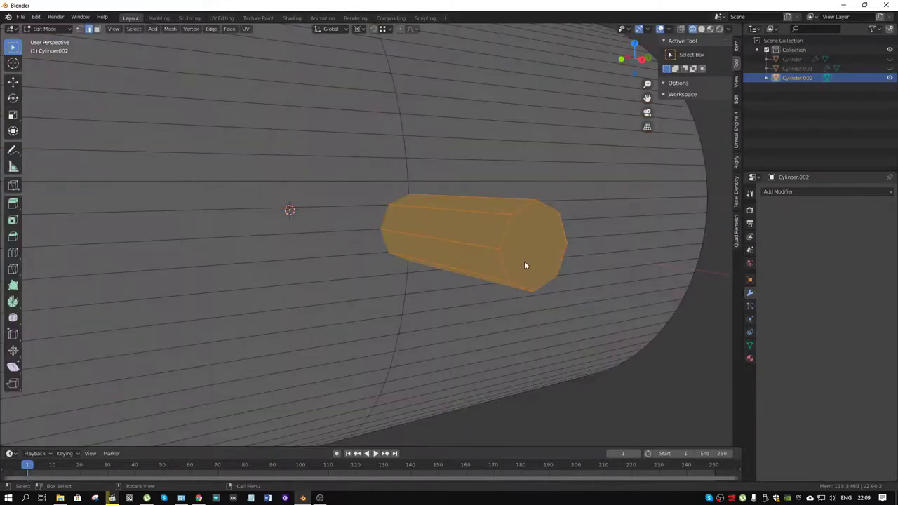
key("p")
left_click(524, 262)
key("ctrl+Tab")
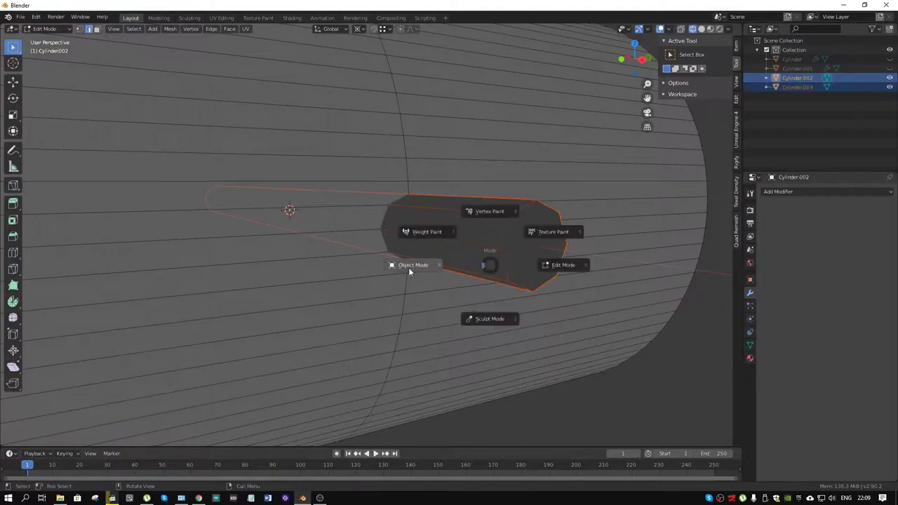
left_click(409, 268)
Subtract the small cylinder from the tube with a Boolean difference and apply the modifier.
left_click(325, 212, "shift")
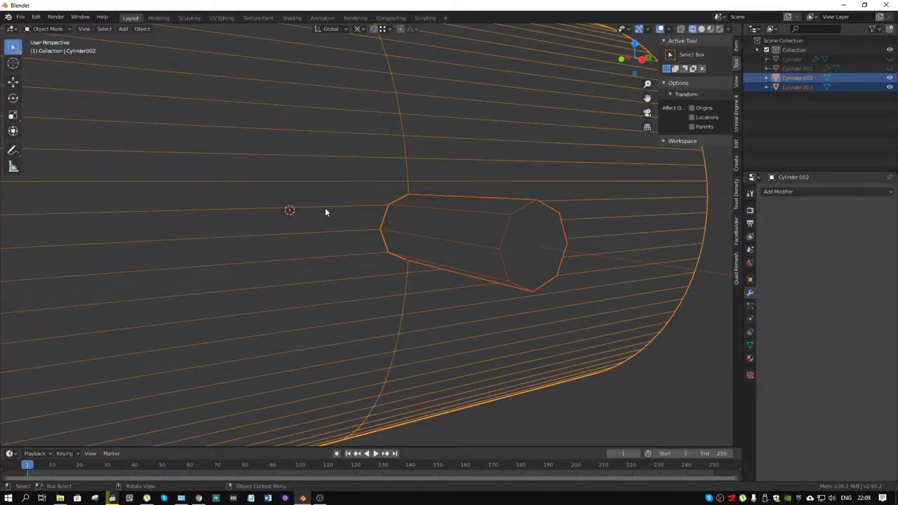
key("ctrl+KP_Subtract")
key("ctrl+Tab")
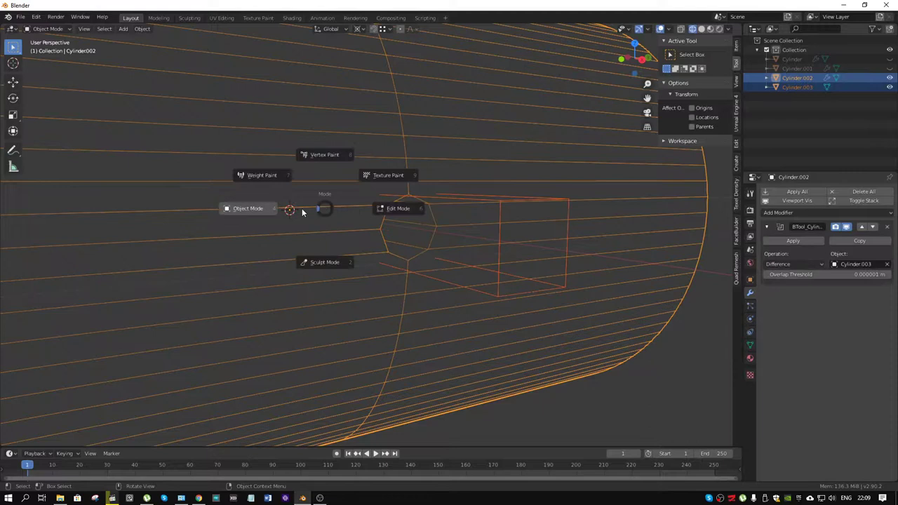
left_click(301, 211)
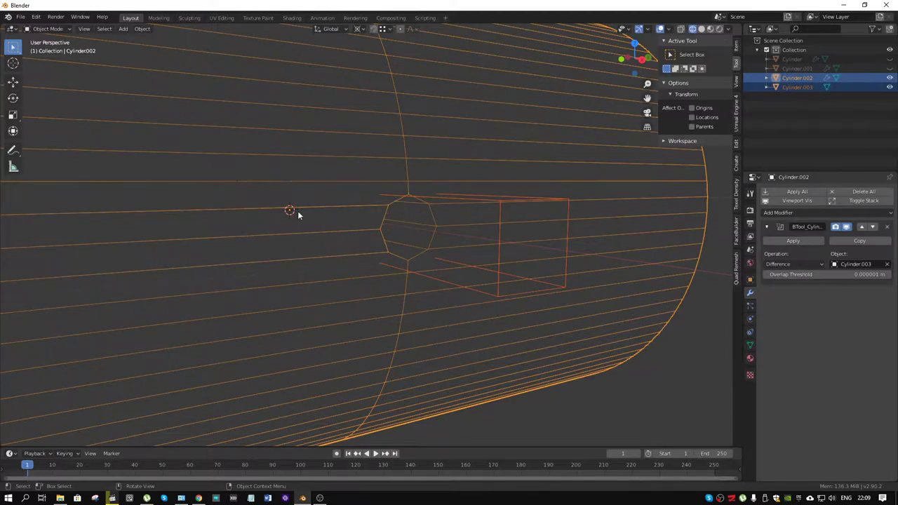
left_click(779, 240)
In Edit Mode, delete the leftover faces inside the octagonal hole cut through the tube.
key("ctrl+Tab")
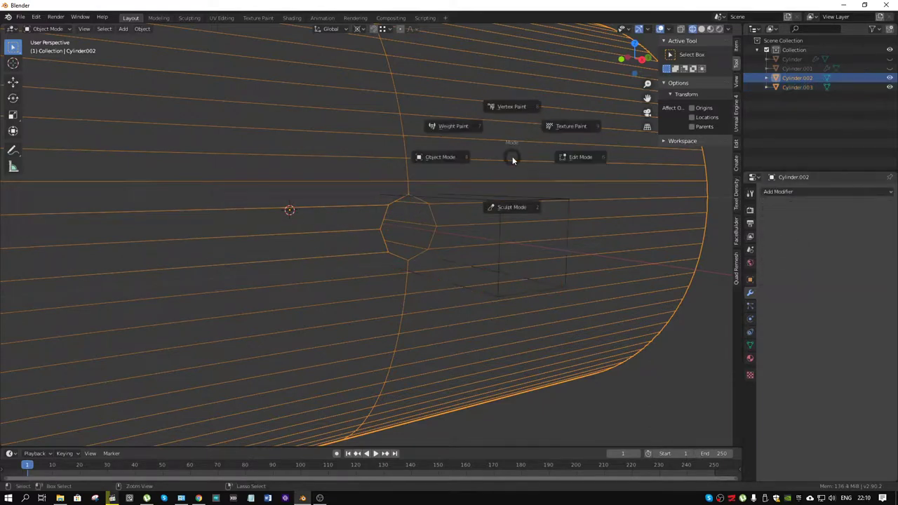
left_click(585, 156)
middle_click_drag(491, 201, 406, 253)
left_click(418, 232, "shift")
left_click(417, 257, "shift")
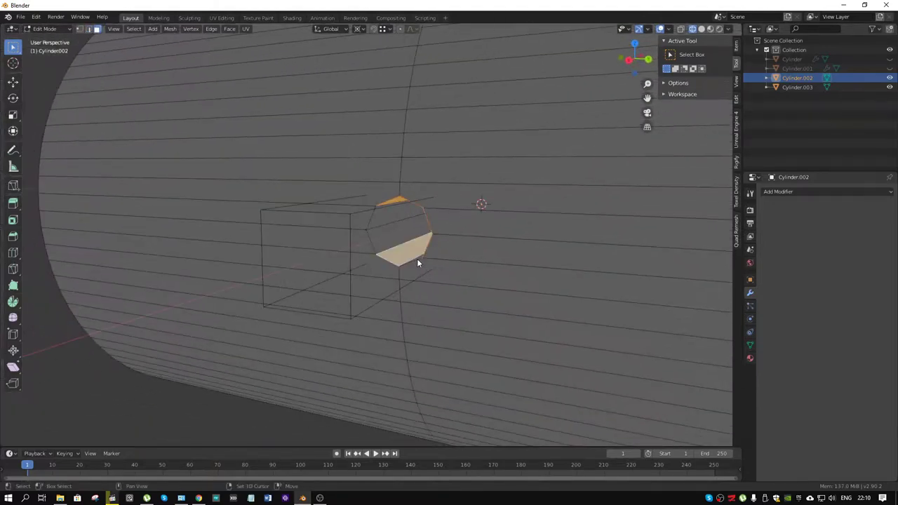
left_click(418, 260, "shift")
left_click(387, 213, "shift")
key("x")
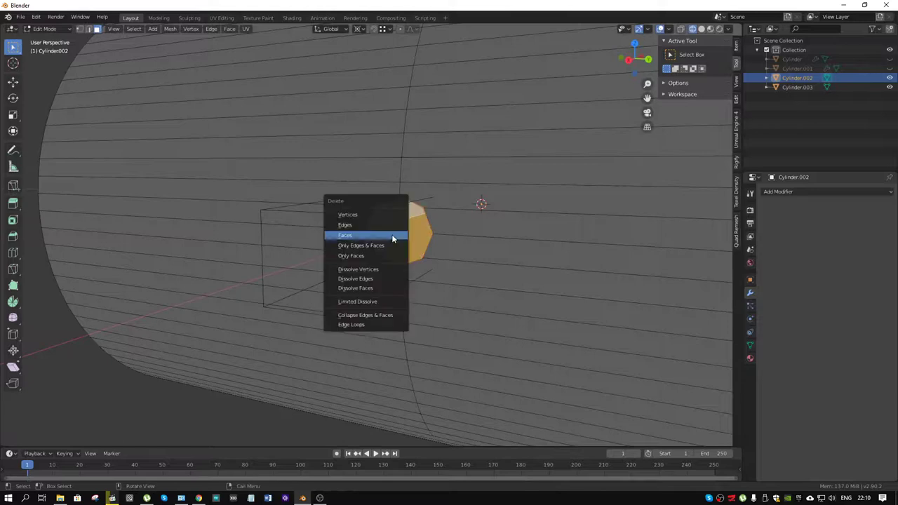
left_click(389, 234)
Add a loop cut beside the middle loop, slide it in line with the hole's side, and connect its end vertex to the hole's corner.
scroll(388, 235, "down", 5)
middle_click_drag(389, 235, 358, 248)
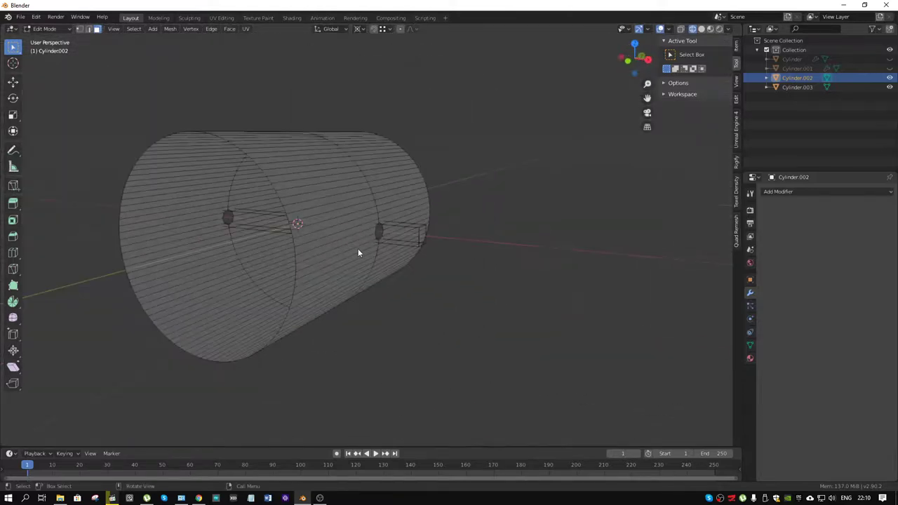
scroll(460, 258, "up", 5)
middle_click_drag(477, 262, 398, 257)
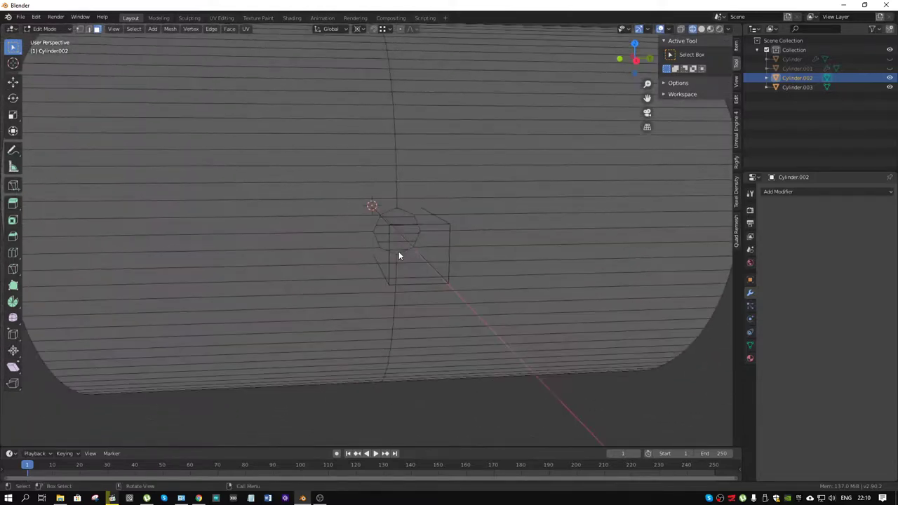
middle_click_drag(344, 203, 430, 211)
key("ctrl+r")
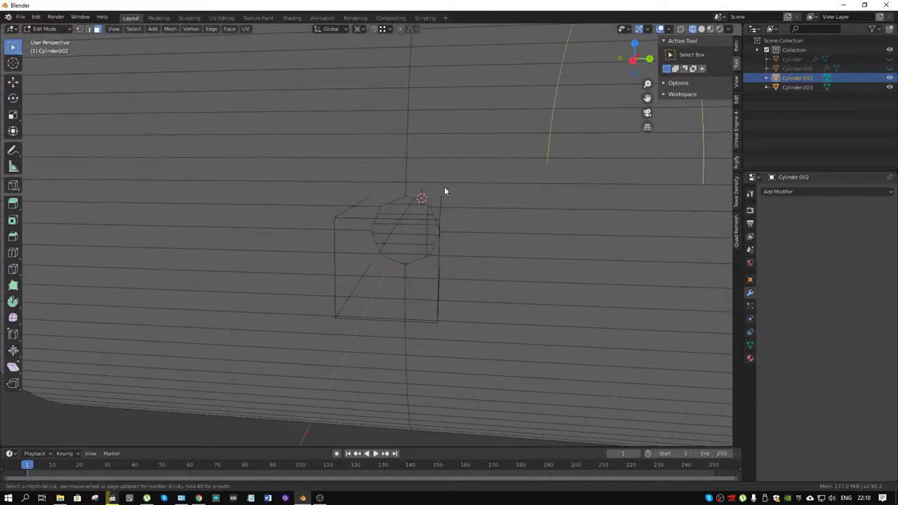
left_click(445, 190)
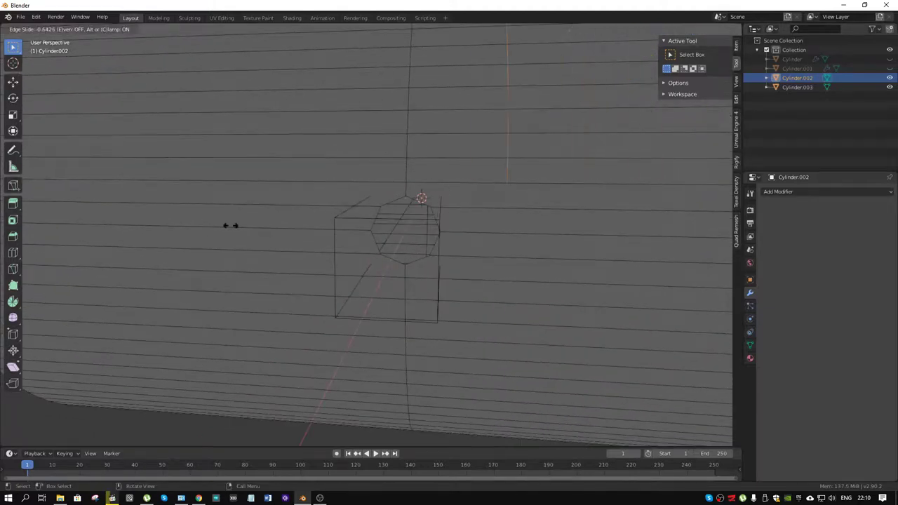
left_click(159, 240)
left_click(435, 183)
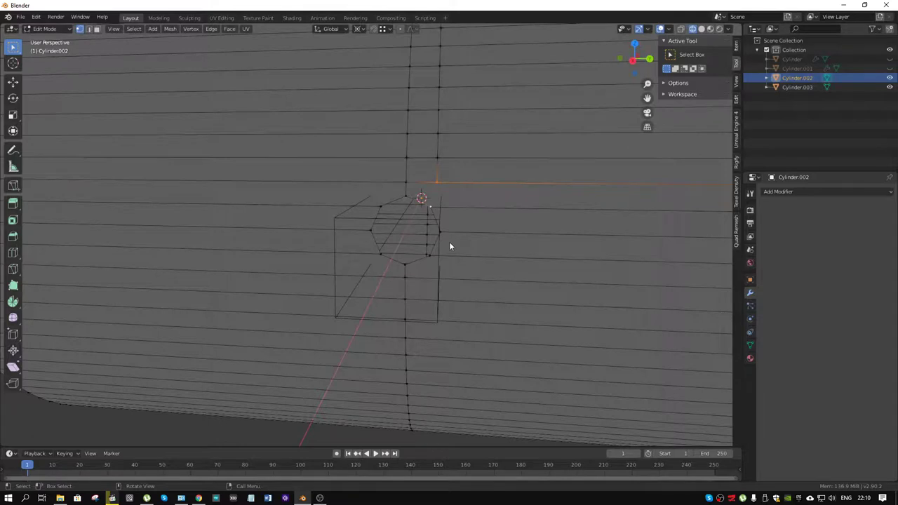
middle_click_drag(491, 247, 470, 233)
key("ctrl+r")
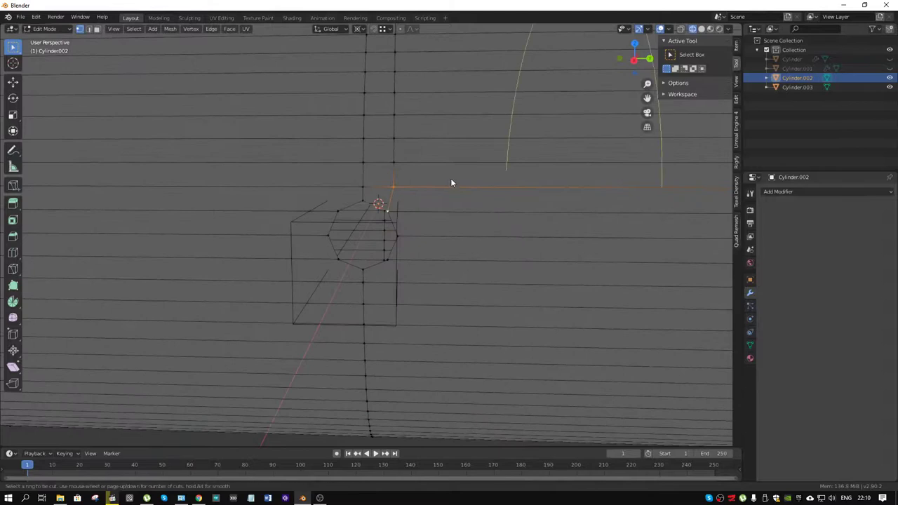
middle_click_drag(451, 183, 427, 219)
scroll(428, 215, "up", 4)
Keep only the three faces forming the upper-right quarter around the hole and delete all the tube's other faces.
key("3")
left_click(373, 200)
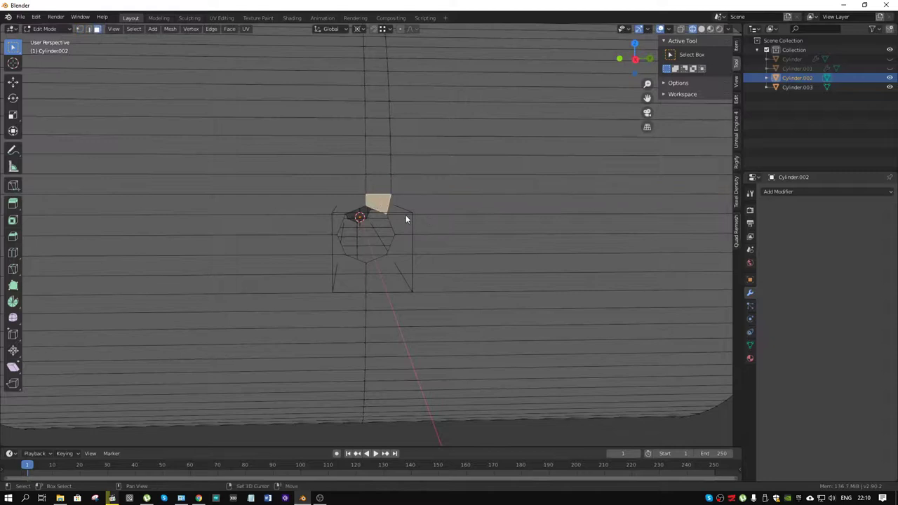
left_click(406, 212, "shift")
left_click(410, 225, "shift")
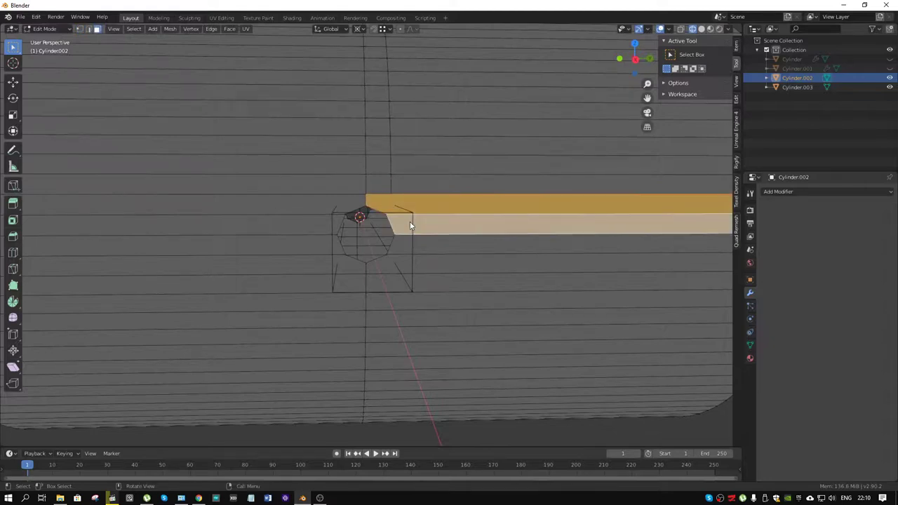
key("a")
key("x")
left_click(410, 224)
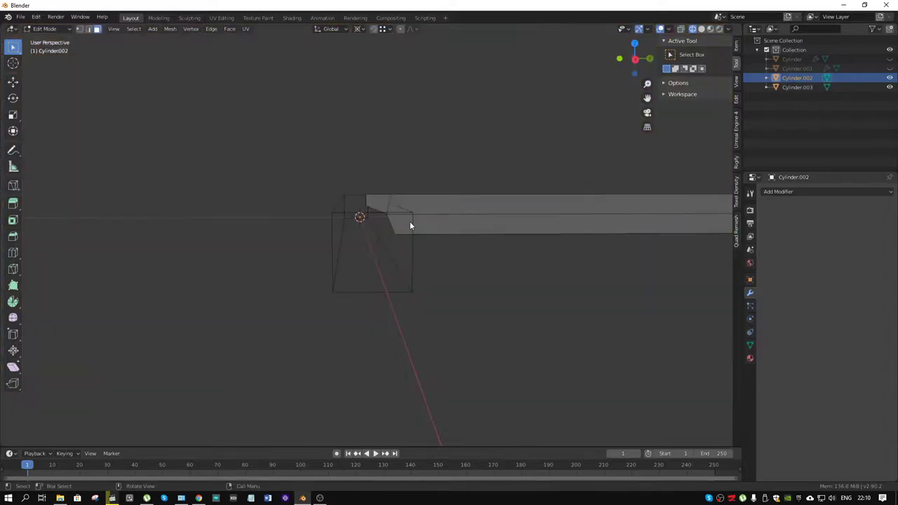
Knife a straight, angle-constrained vertical cut through the quarter strip just past the hole, working in the right orthographic view.
key("k")
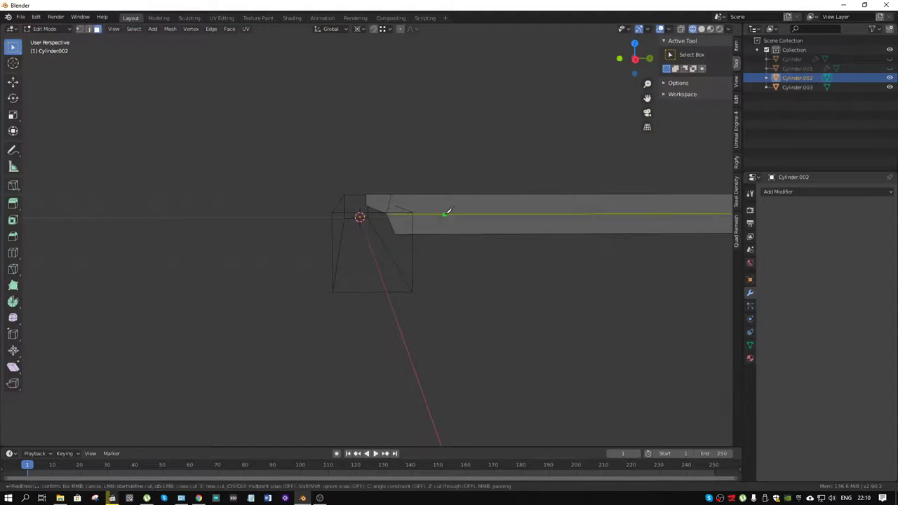
key("Escape")
key("KP_3")
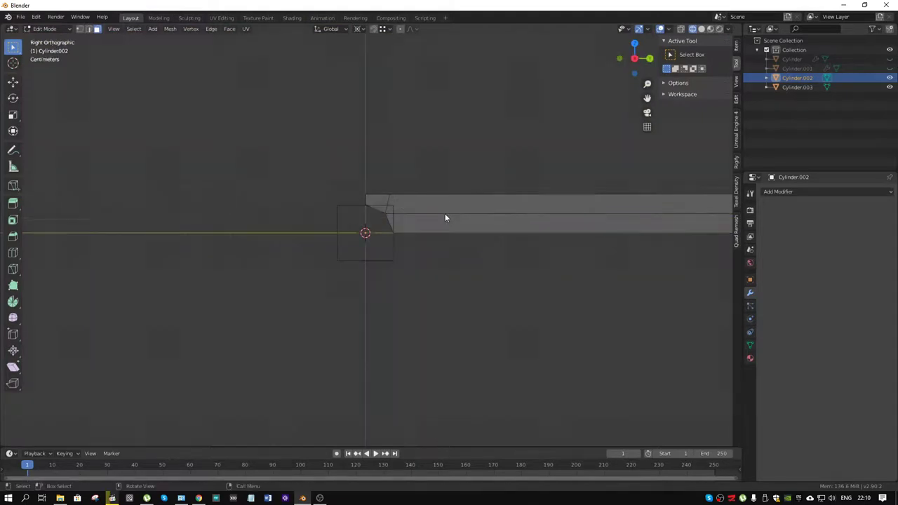
key("k")
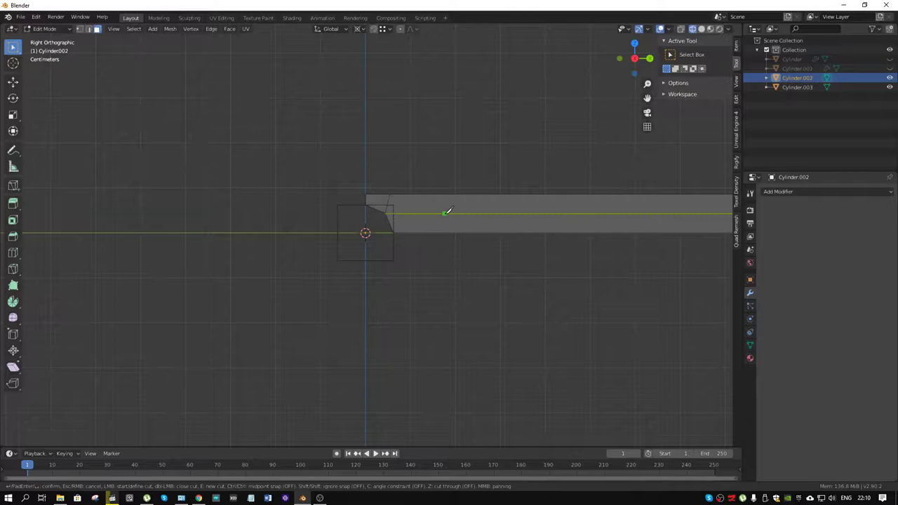
key("c")
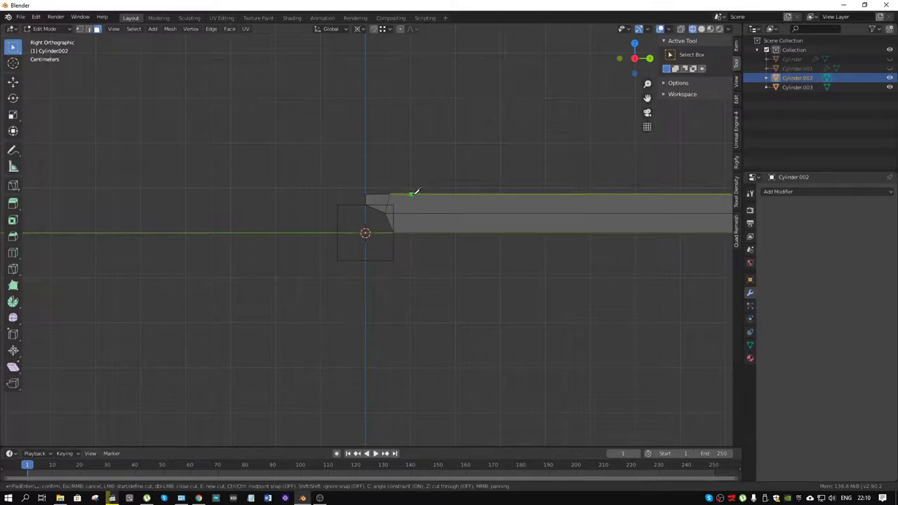
left_click(414, 194)
left_click(420, 231)
key("Return")
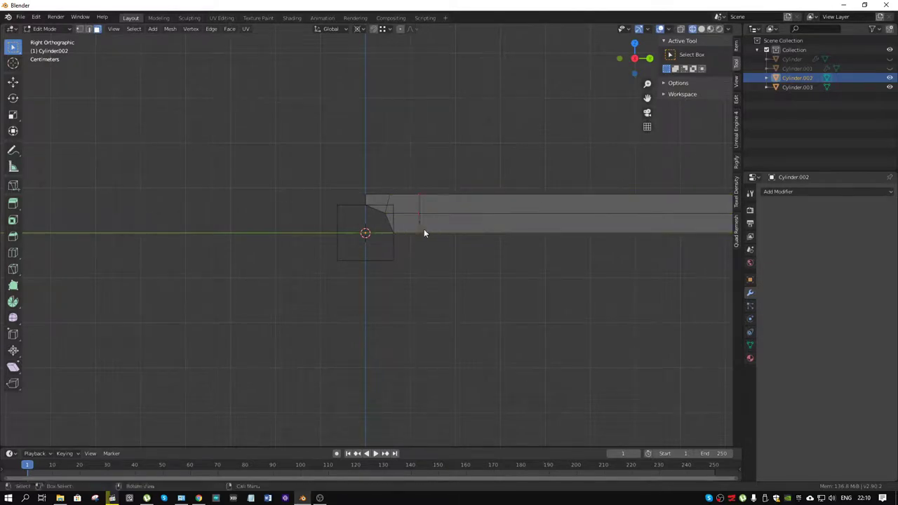
Delete the long strip faces beyond the new cut, keeping the short quarter section around the hole.
left_click(446, 211)
key("x")
left_click(446, 217)
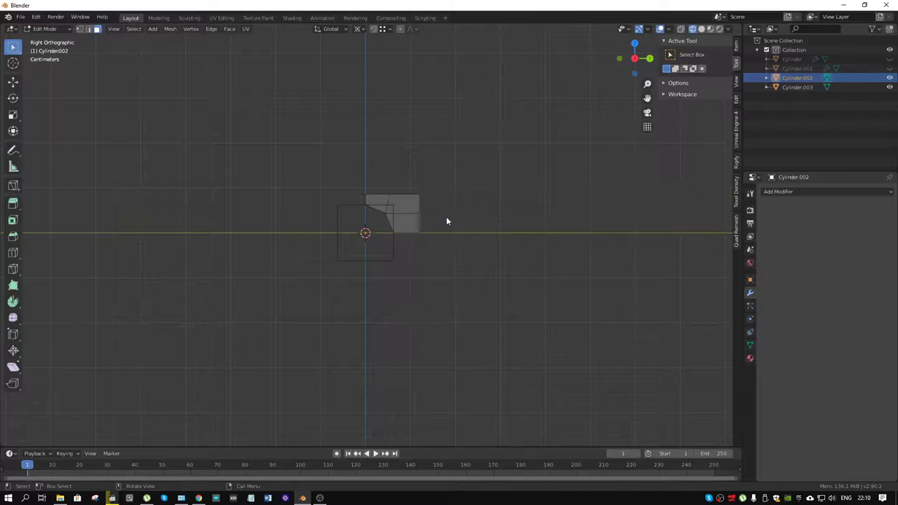
Add a Mirror modifier to the quarter panel with the Y and Z axes enabled and the X axis disabled.
middle_click_drag(446, 217, 375, 224)
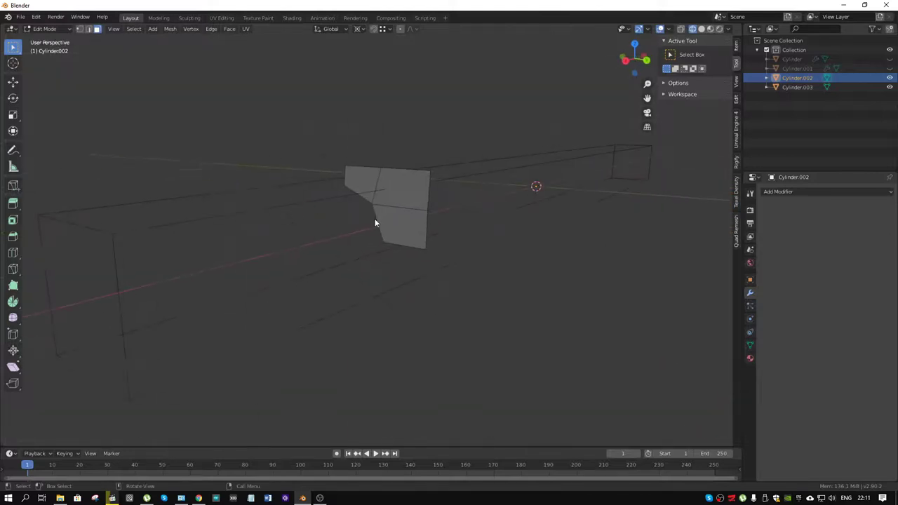
left_click(401, 205)
left_click(407, 223)
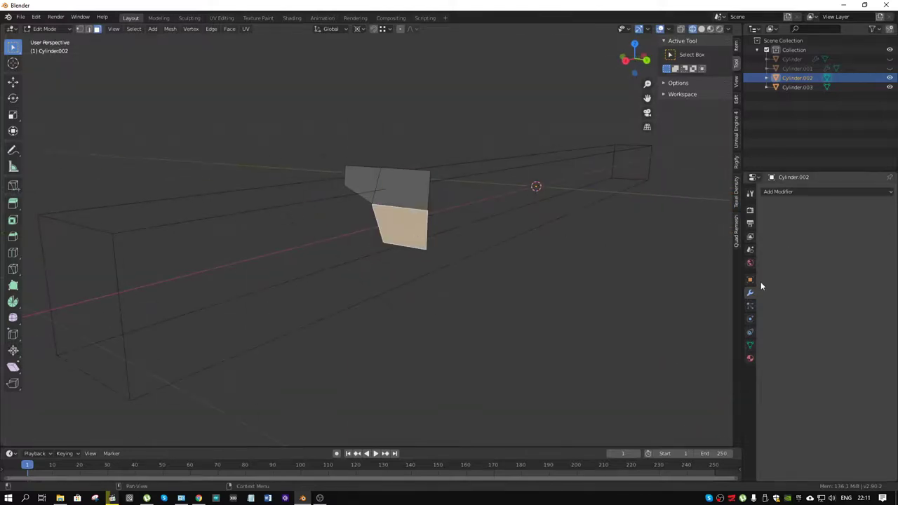
left_click(789, 192)
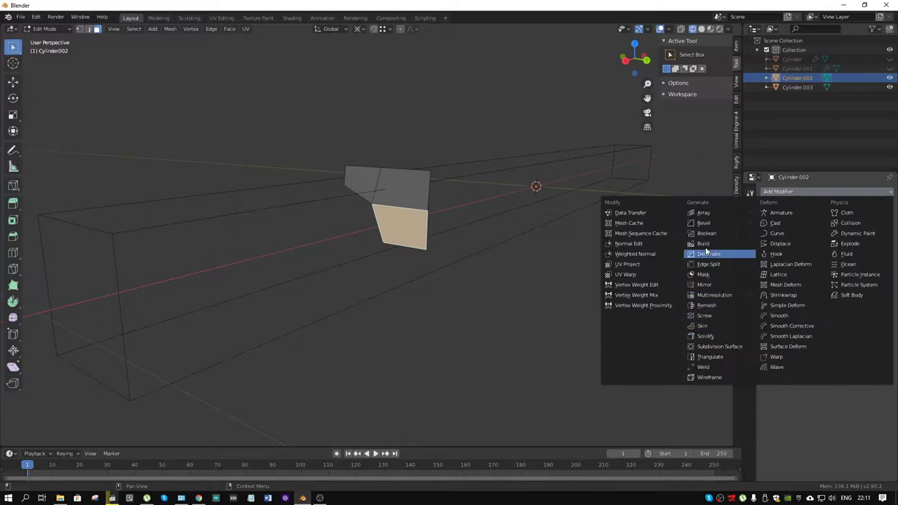
left_click(704, 284)
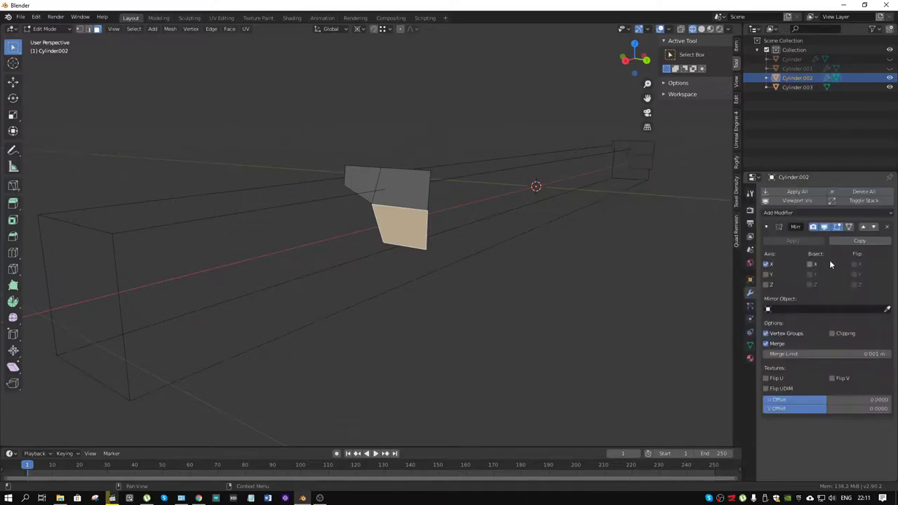
left_click(767, 266)
left_click(766, 274)
left_click(767, 284)
In Object Mode, apply the panel's transforms and its Mirror modifier, and return to Edit Mode.
key("ctrl+Tab")
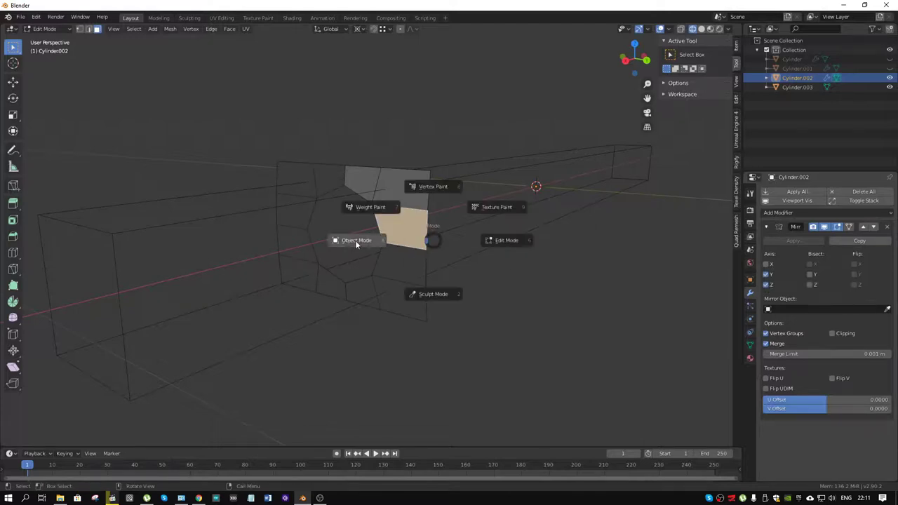
left_click(354, 240)
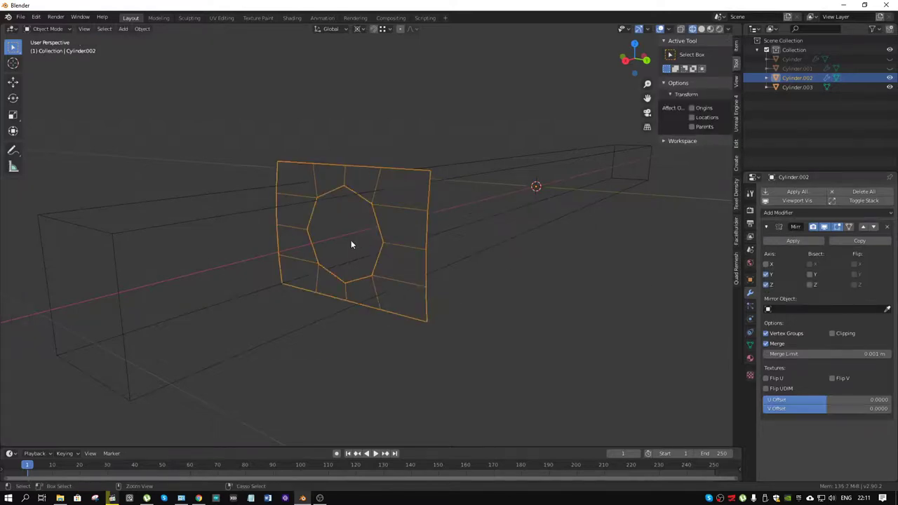
key("ctrl+a")
left_click(350, 240)
middle_click_drag(351, 240, 427, 203)
key("ctrl+Tab")
left_click(477, 205)
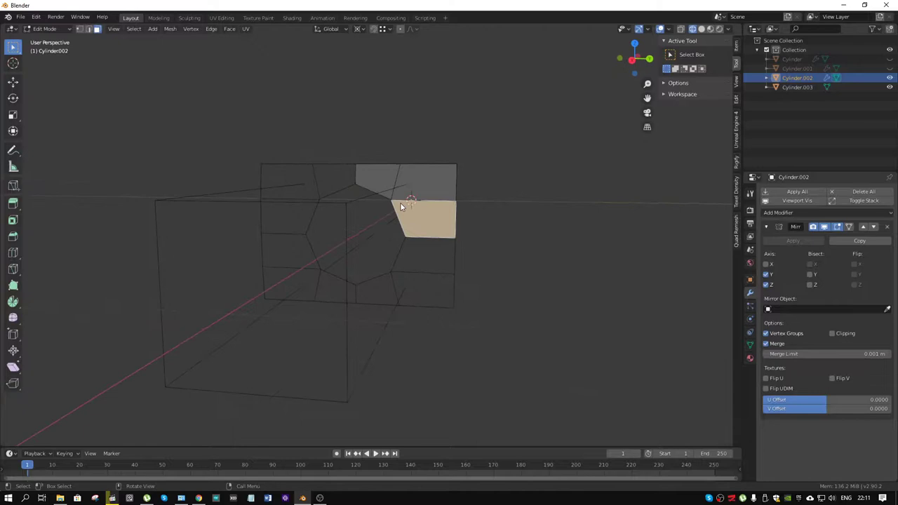
middle_click_drag(402, 203, 431, 234)
key("ctrl+Tab")
left_click(382, 233)
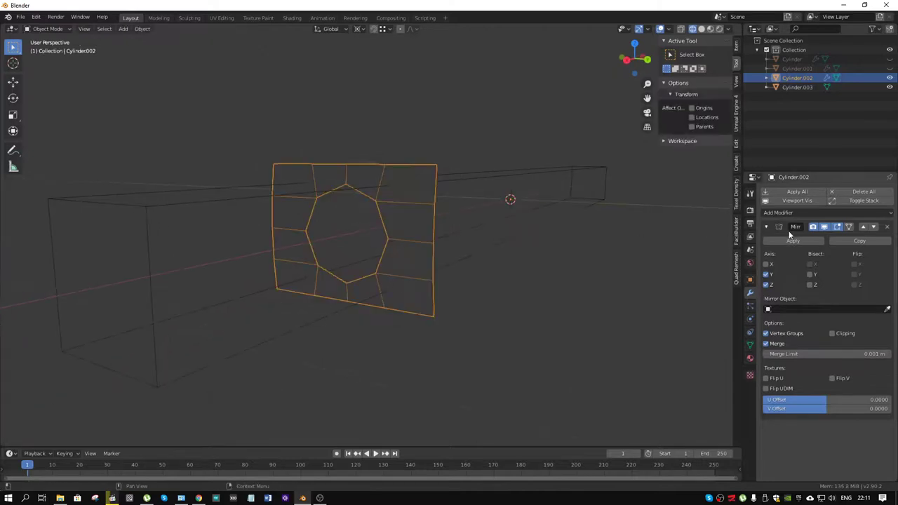
left_click(791, 240)
key("Tab")
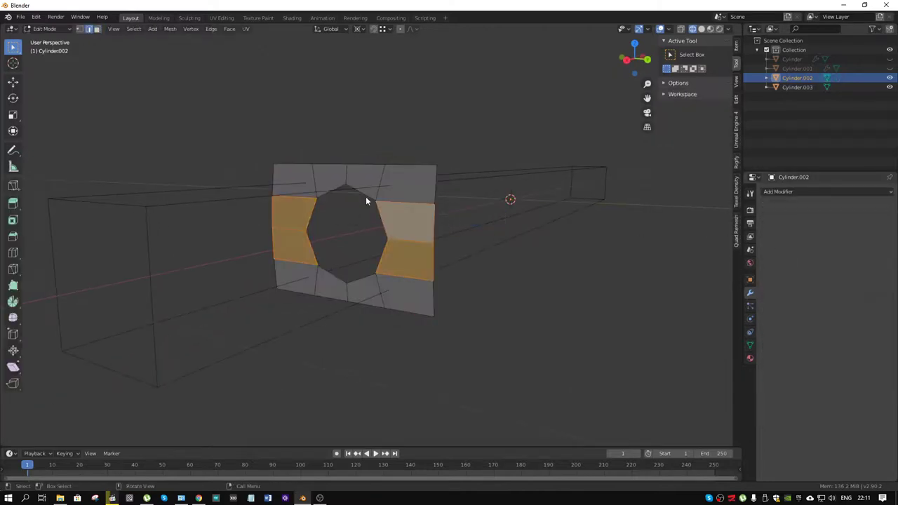
Try filling the octagonal hole, insetting the new face by about 0.006 m and deleting the inner face.
left_click(365, 195, "alt")
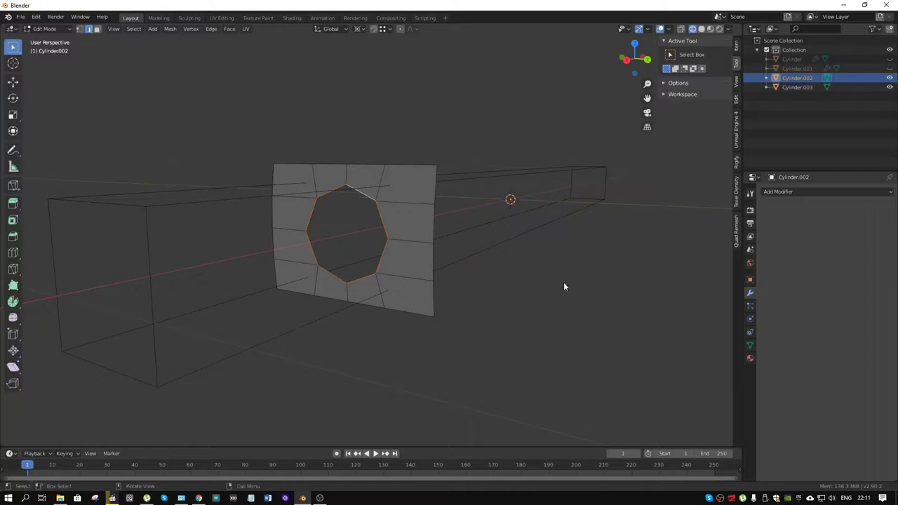
key("f")
middle_click_drag(563, 282, 546, 276)
key("i")
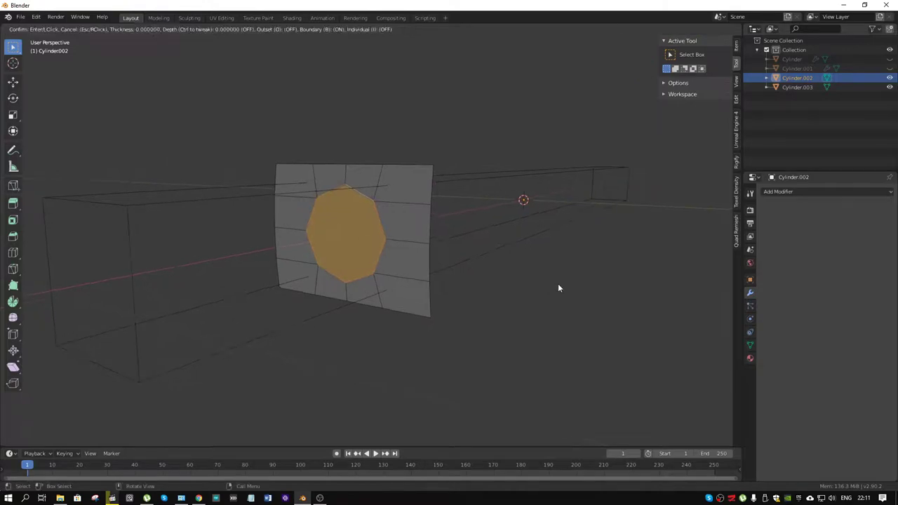
left_click(553, 285)
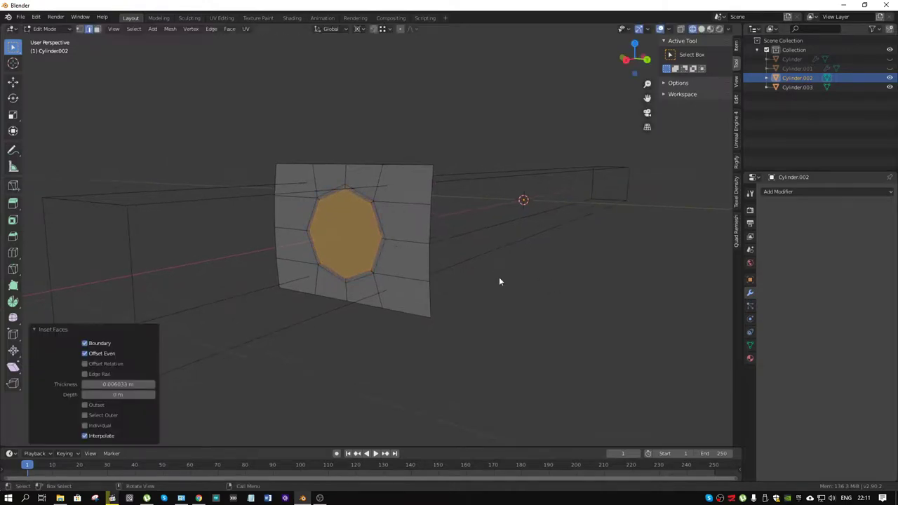
key("x")
left_click(407, 264)
scroll(339, 170, "up", 5)
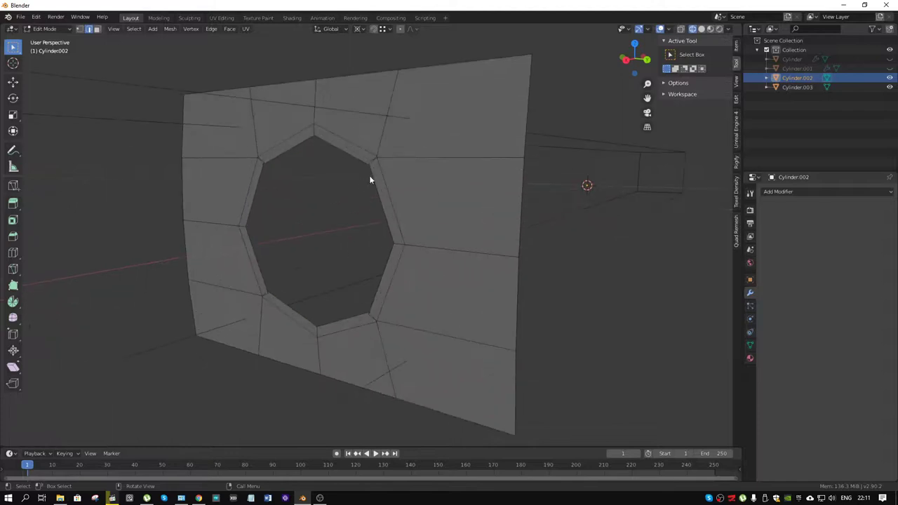
key("1")
left_click(372, 161)
Undo the hole's fill, inset and face deletion.
key("ctrl+z")
key("ctrl+z")
key("ctrl+z")
key("ctrl+z")
key("ctrl+z")
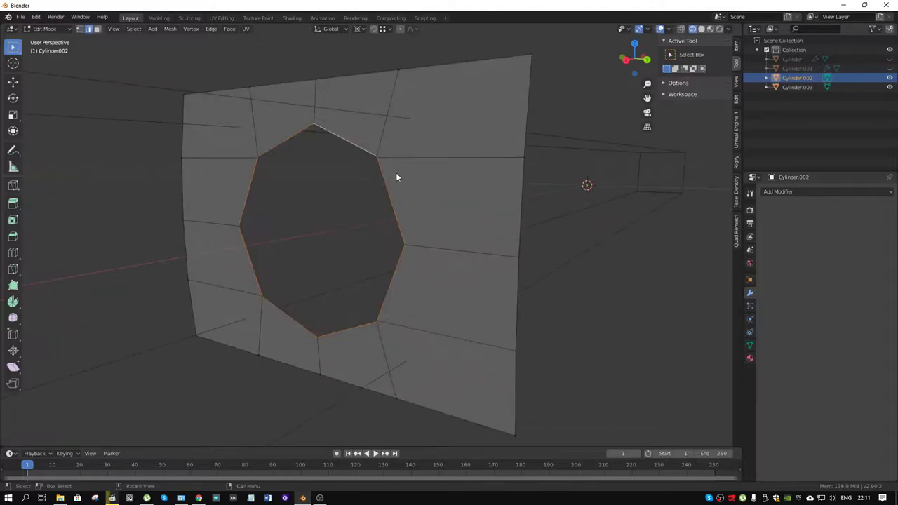
Select the entire panel mesh and merge its vertices by distance with a merge distance of 0.01 m.
middle_click_drag(396, 177, 413, 174)
key("a")
key("m")
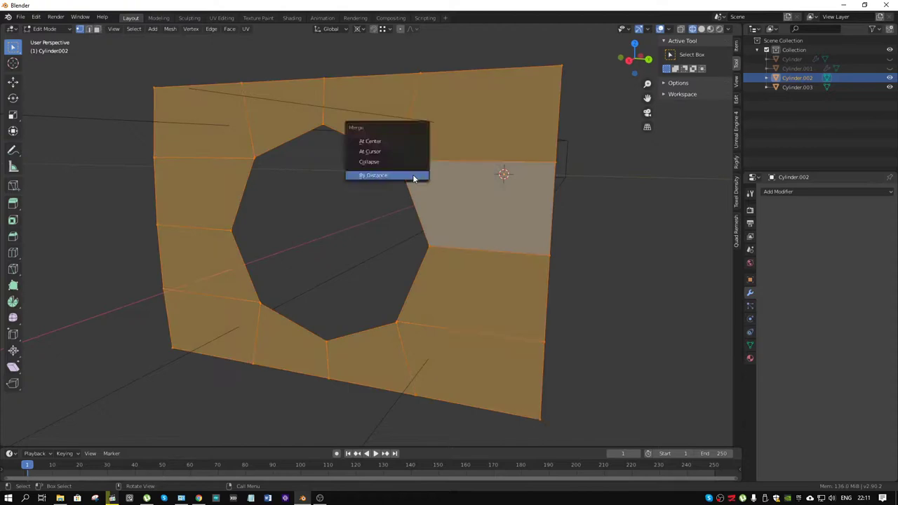
left_click(414, 175)
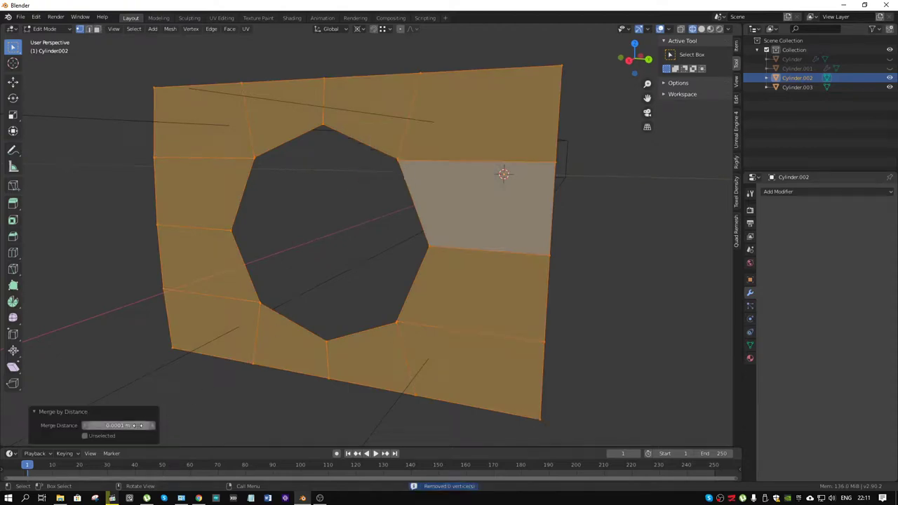
left_click(122, 426)
type("0.01")
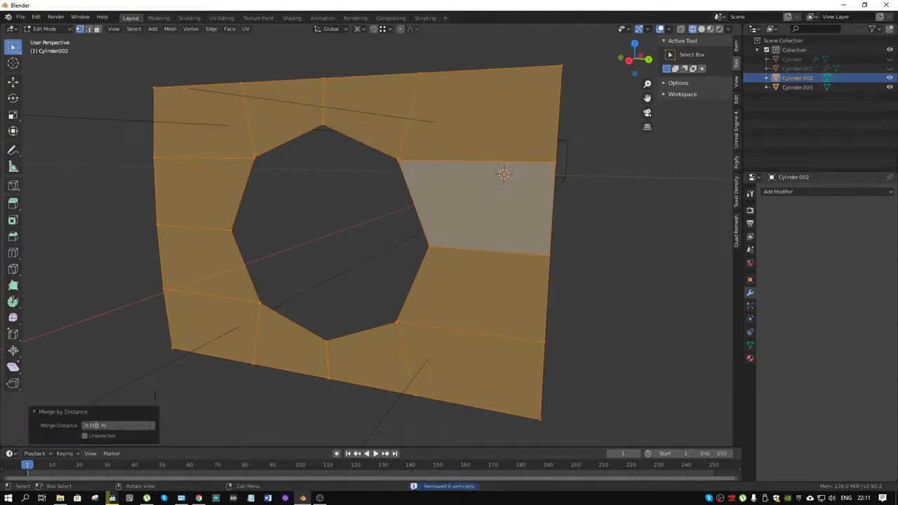
key("Return")
Fill the hole's edge loop, inset the new face by about 0.004 m, and delete the inner face to leave a thin rim.
key("2")
left_click(410, 196, "alt")
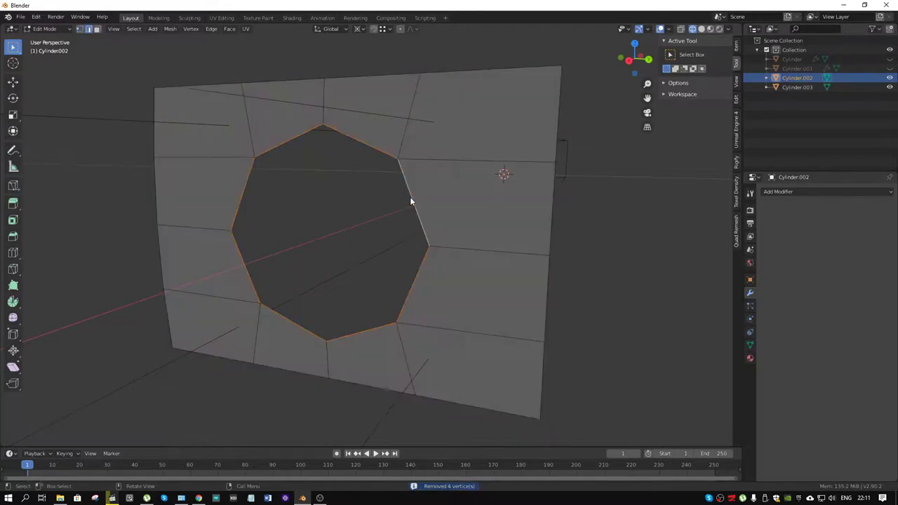
key("f")
key("i")
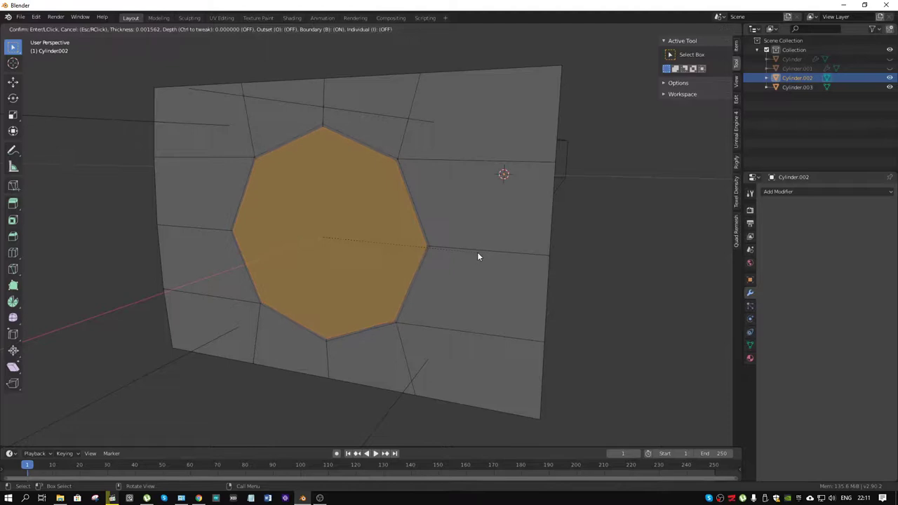
left_click(475, 256)
key("x")
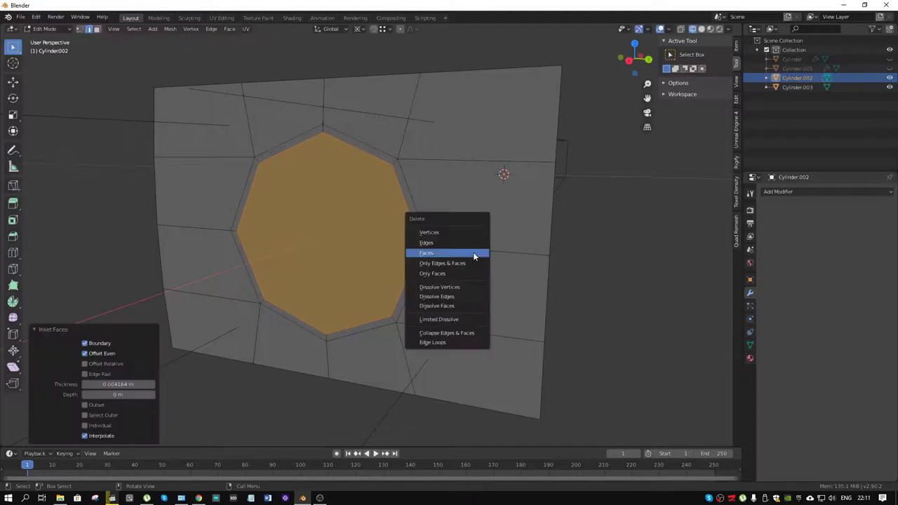
left_click(473, 252)
Merge all of the panel's vertices by distance, setting the merge distance to 0.0001 m so the thin rim is kept.
middle_click_drag(451, 249, 434, 172)
scroll(433, 143, "down", 2)
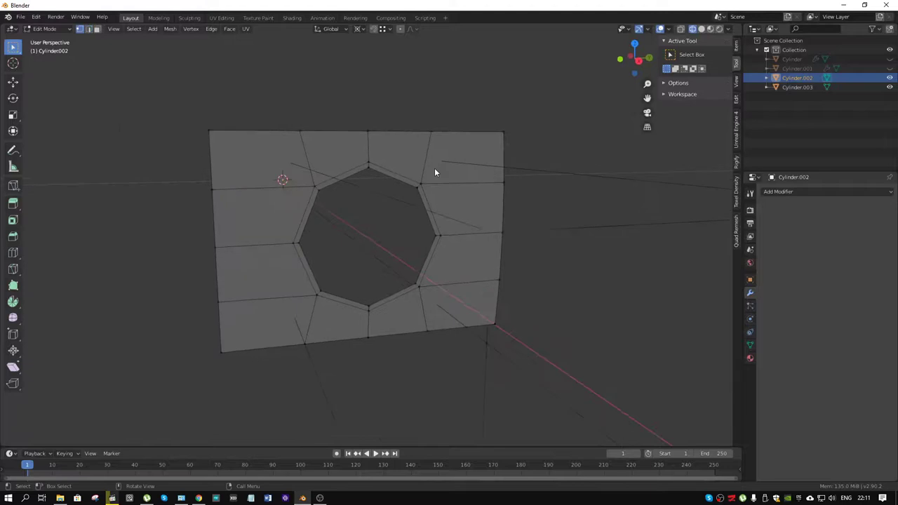
key("a")
key("m")
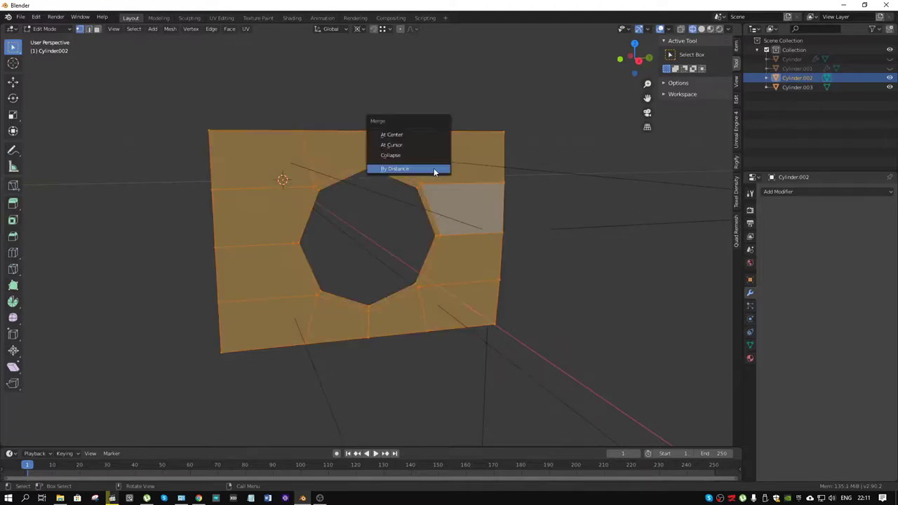
left_click(436, 170)
middle_click_drag(425, 191, 414, 195)
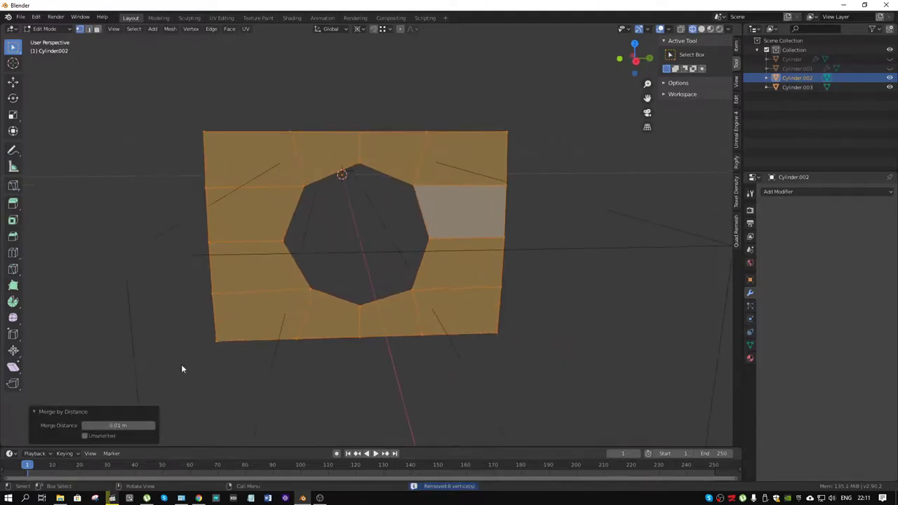
left_click(116, 425)
type("00")
key("Return")
middle_click_drag(370, 253, 339, 252)
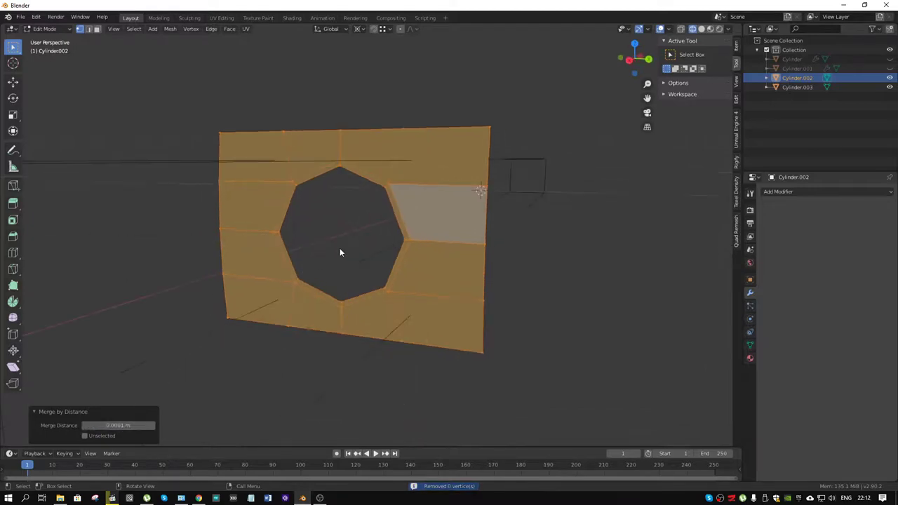
key("ctrl+Tab")
left_click(256, 249)
middle_click_drag(256, 249, 379, 263)
scroll(391, 254, "down", 3)
key("ctrl+Tab")
left_click(428, 262)
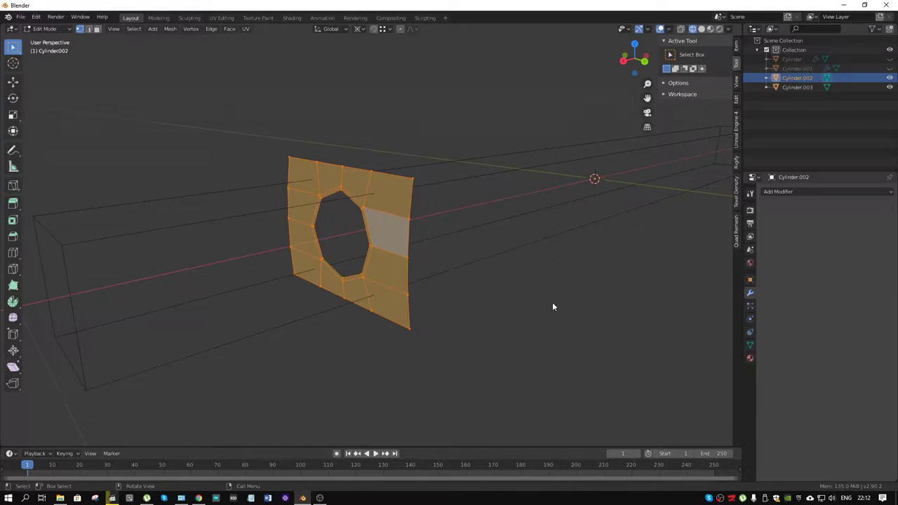
key("r")
key("y")
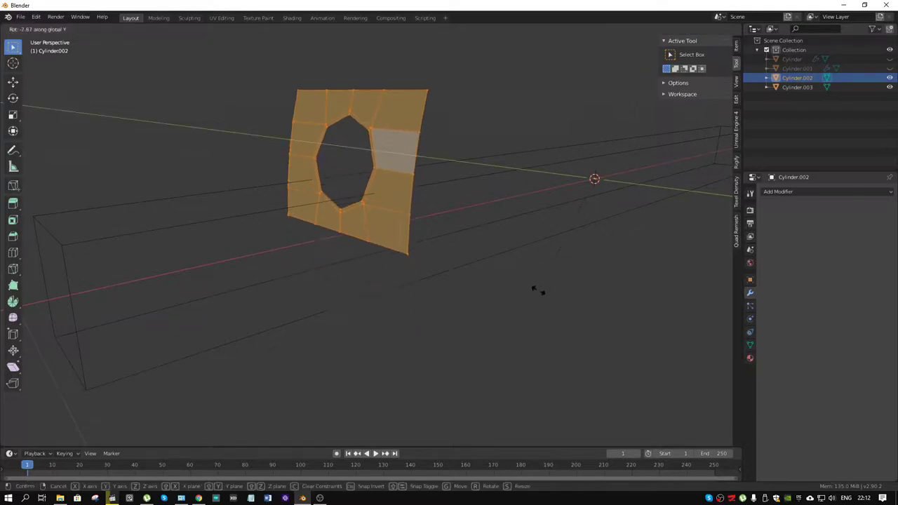
right_click(539, 290)
key("g")
key("r")
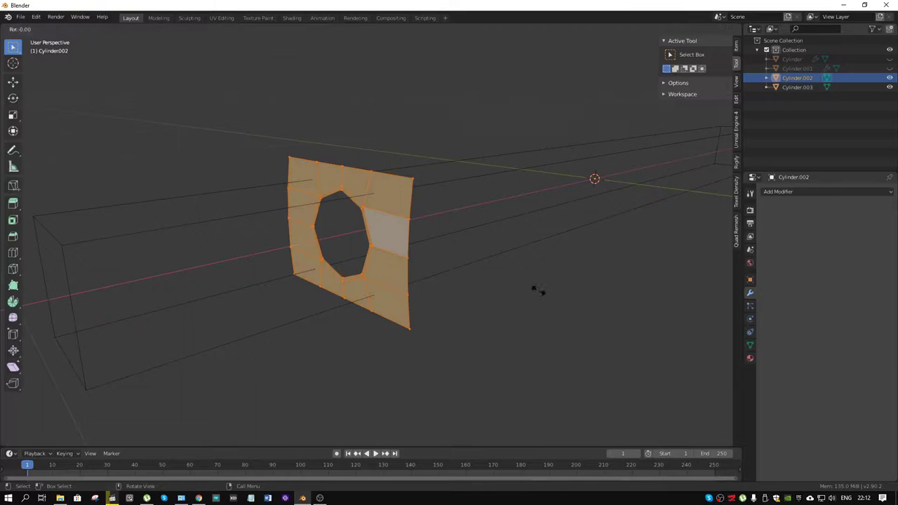
right_click(538, 290)
Duplicate the panel and rotate the copy about -17.2° around the global Y axis, above the original.
key("shift+d")
key("r")
key("y")
left_click(520, 259)
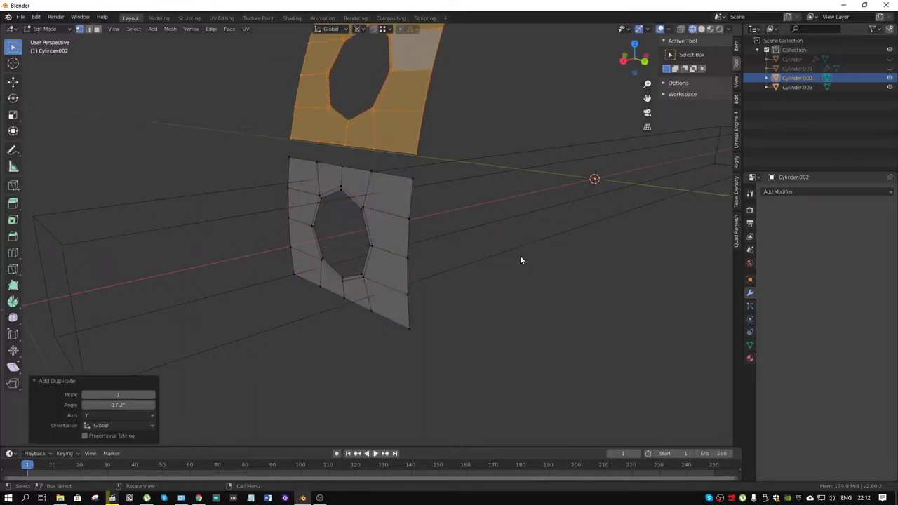
Turn on snapping and rotate the copy around the global Y axis until its lower edge meets the original panel's upper edge.
key("r")
key("y")
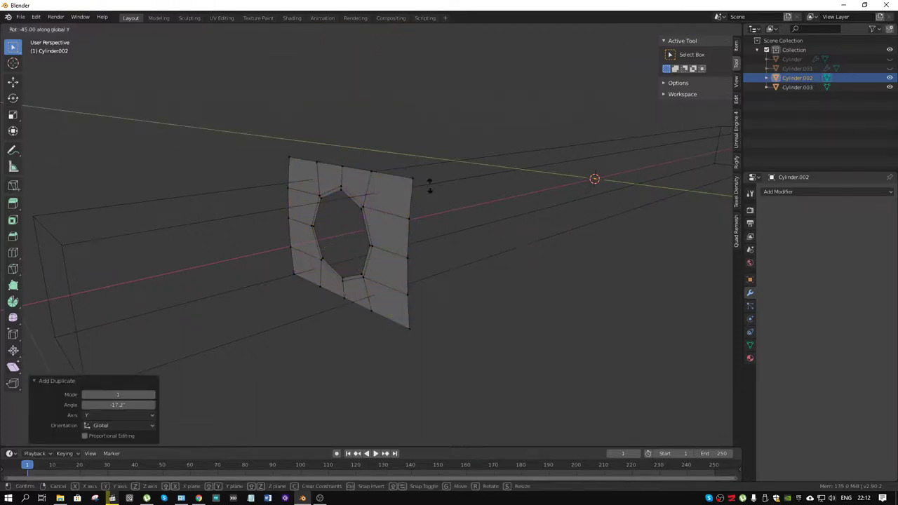
right_click(408, 179)
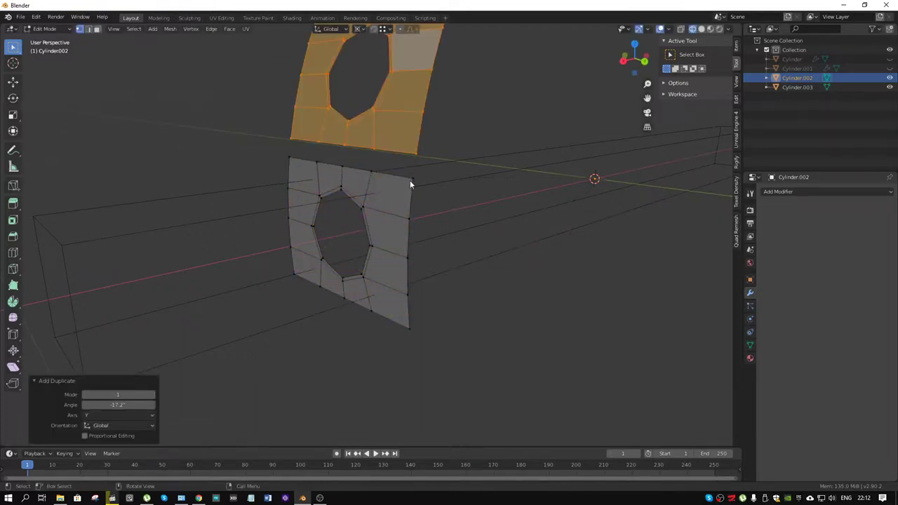
left_click(383, 30)
key("r")
key("y")
left_click(419, 180)
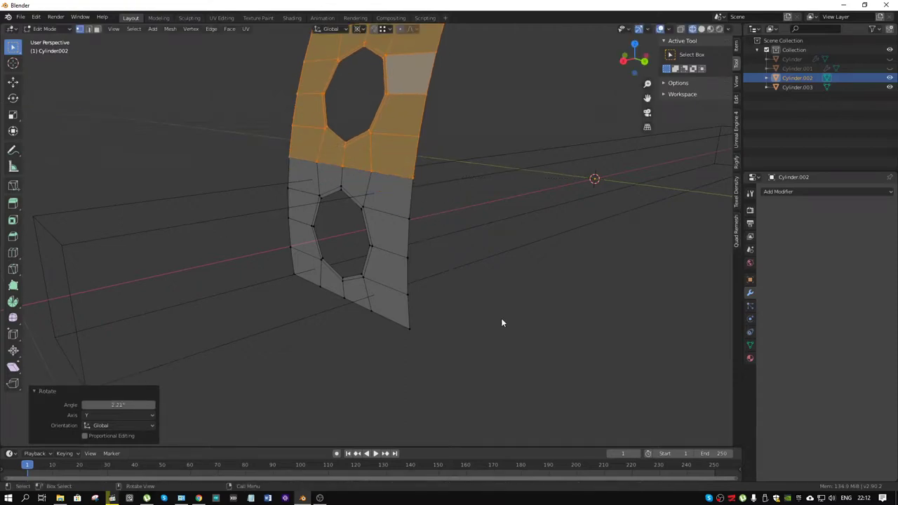
Move the copied panel along Y by half a panel width, snapping to the middle vertex of the original's upper edge.
key("g")
key("y")
left_click(583, 336)
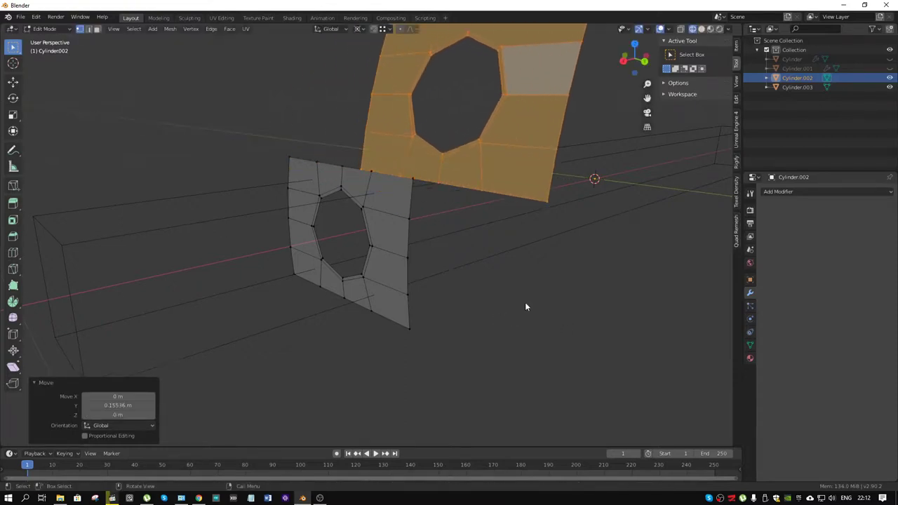
key("g")
key("y")
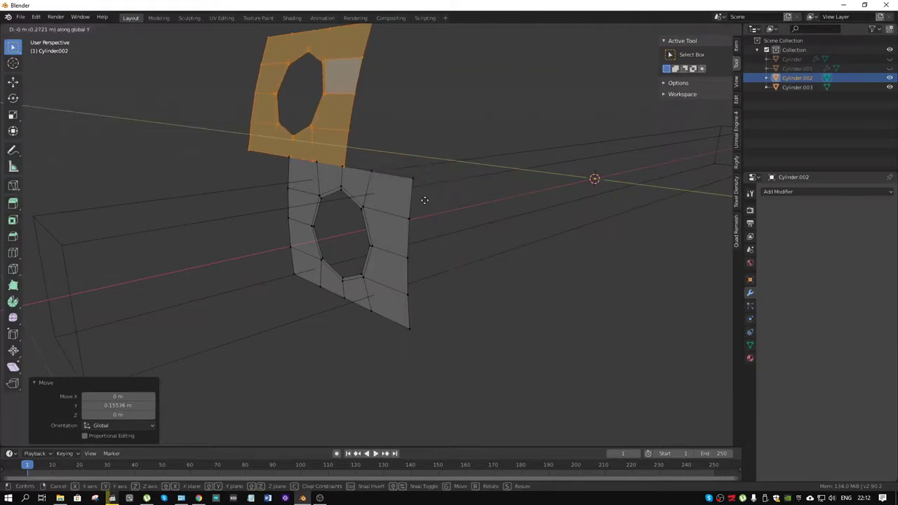
left_click(347, 166)
Select the two mismatched neighbouring vertices on the panels' shared edge and merge them at center.
middle_click_drag(374, 222, 422, 227)
left_click(404, 174)
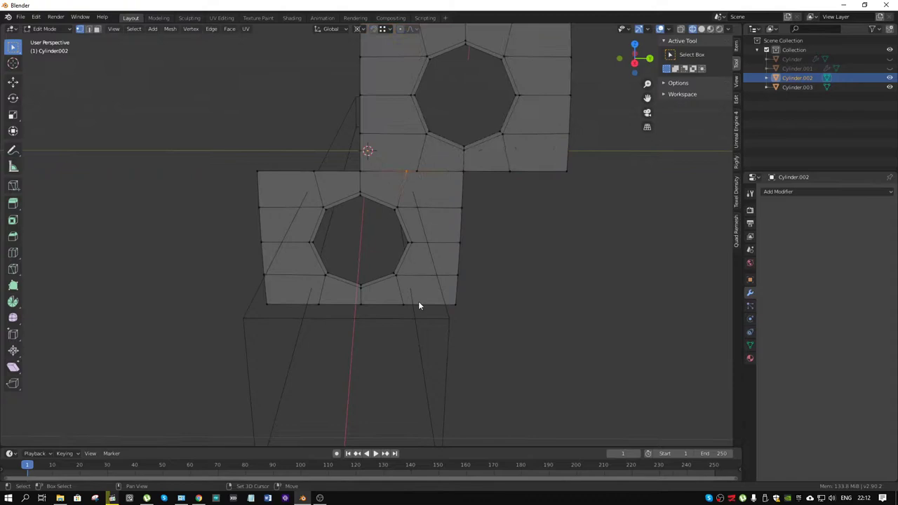
middle_click_drag(419, 304, 460, 263)
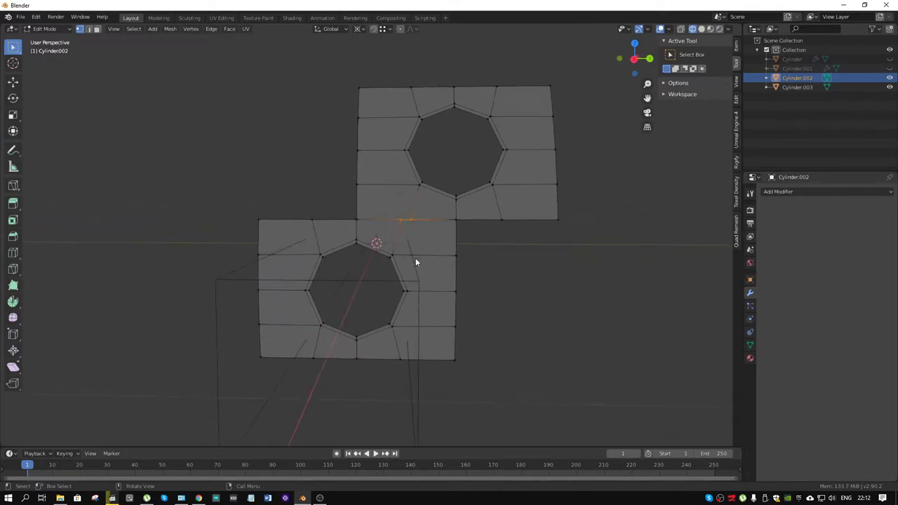
key("m")
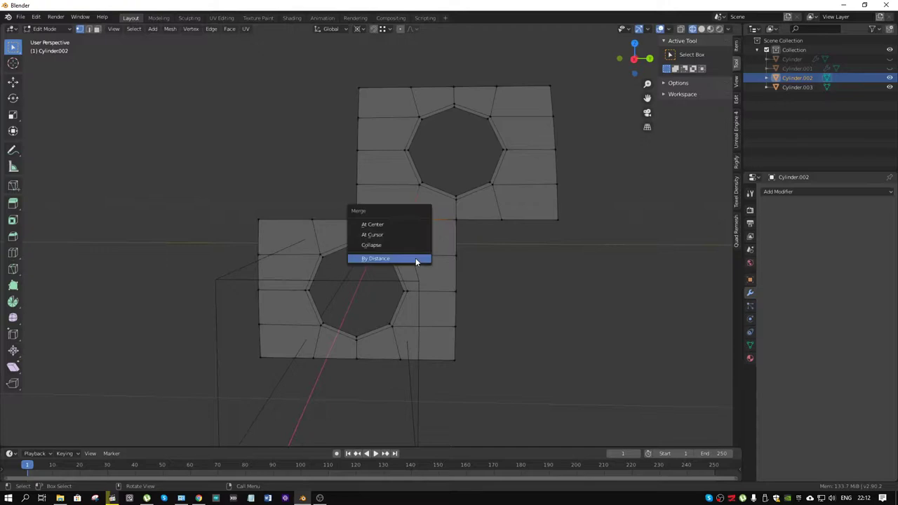
left_click(395, 225)
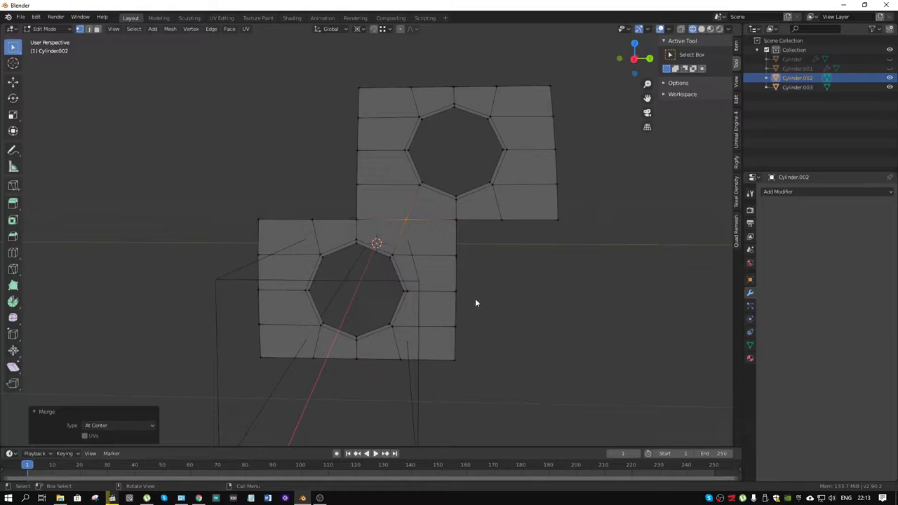
Delete the outer faces of both panels, keeping only the quarter sections that adjoin at the shared edge.
key("3")
left_click_drag(477, 305, 198, 407)
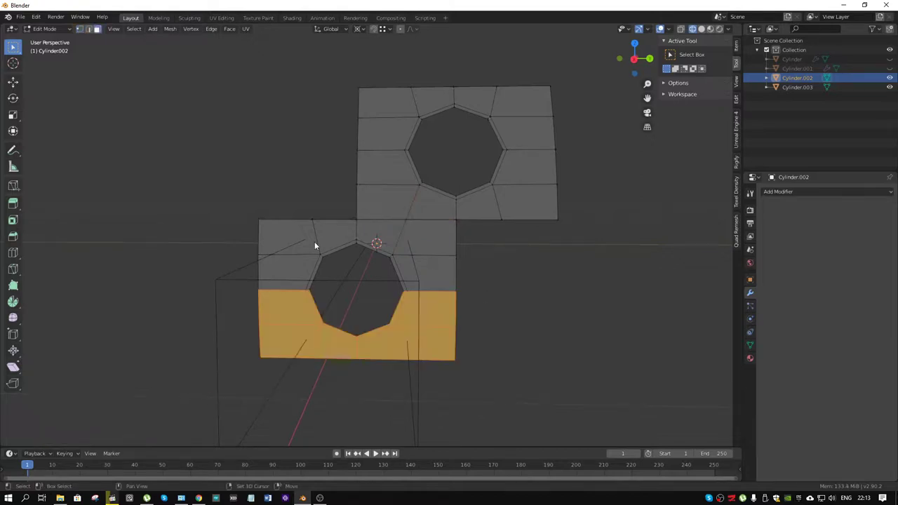
left_click_drag(328, 198, 308, 263, "shift")
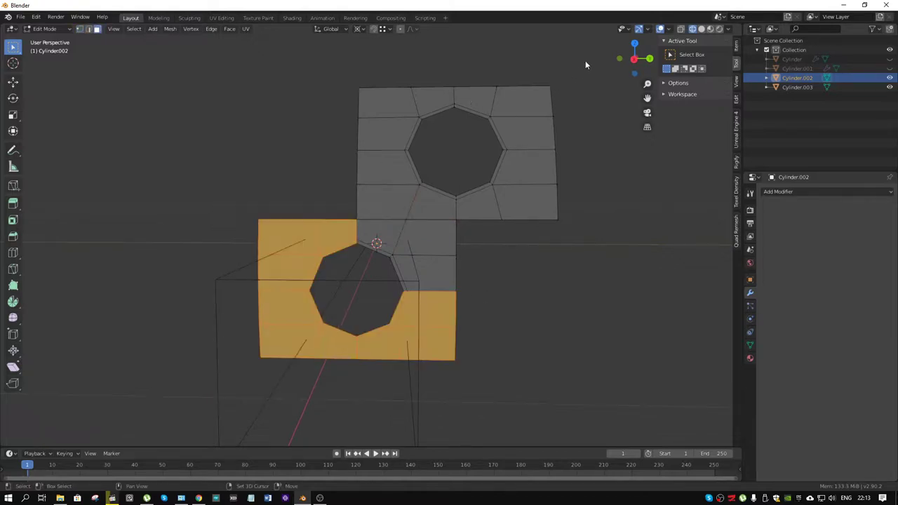
left_click_drag(585, 63, 320, 133, "shift")
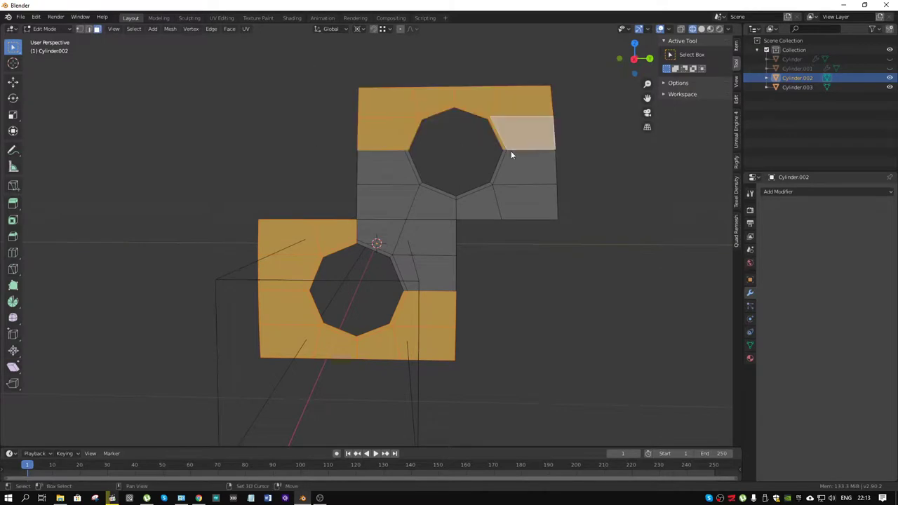
left_click_drag(595, 126, 470, 249, "shift")
key("x")
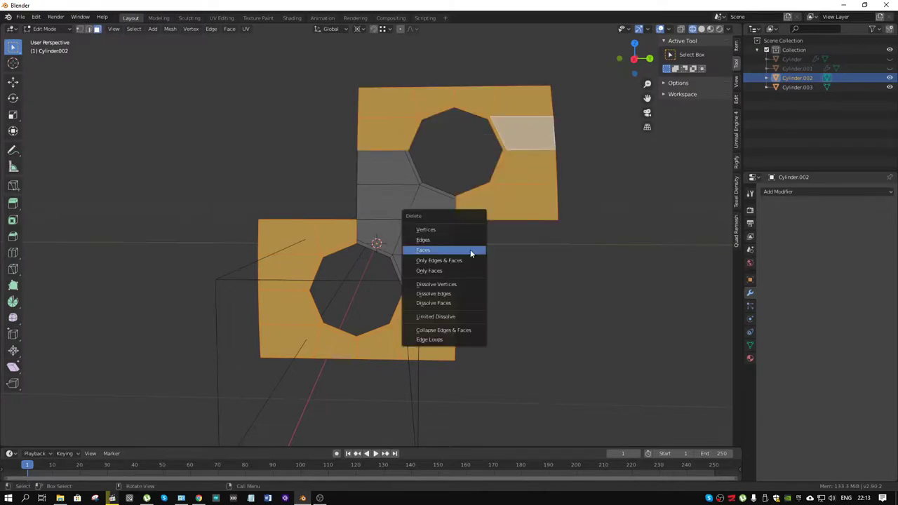
left_click(471, 250)
Select all the remaining mesh and merge its vertices by distance with a merge distance of 0.0001 m.
middle_click_drag(491, 252, 459, 226)
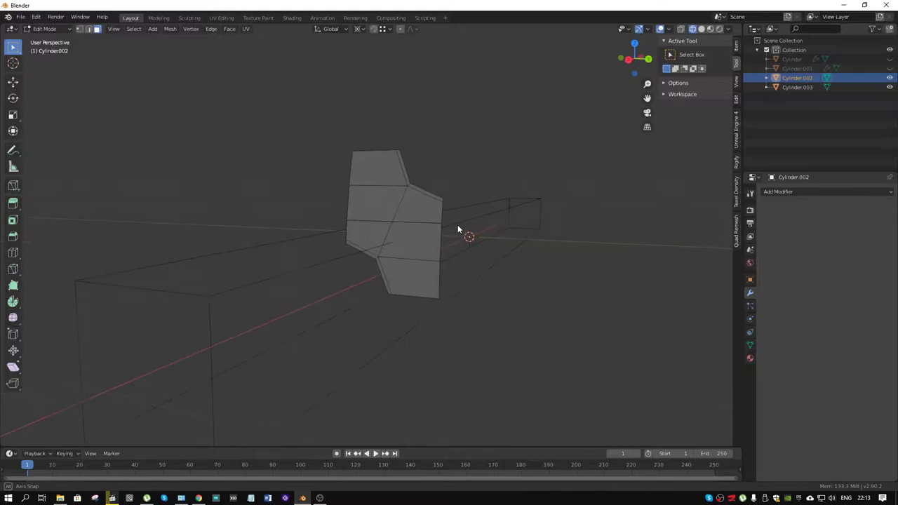
key("a")
key("1")
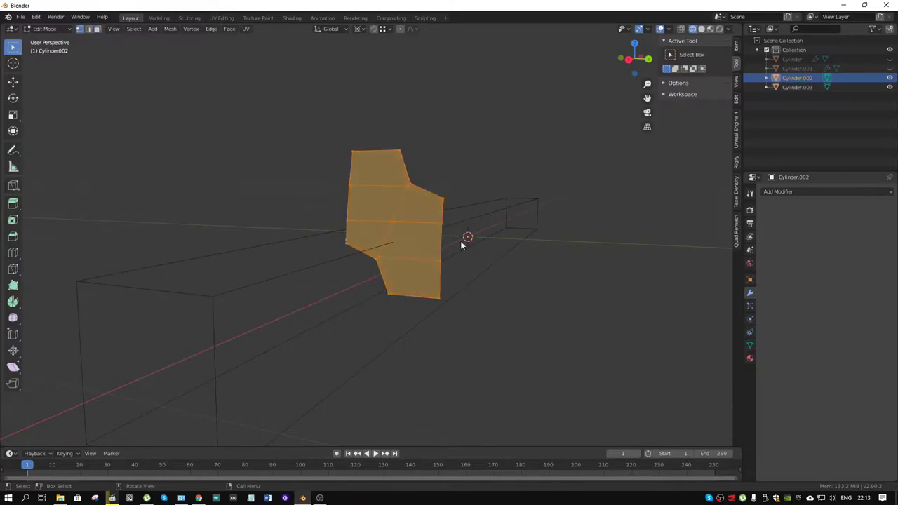
key("m")
left_click(449, 275)
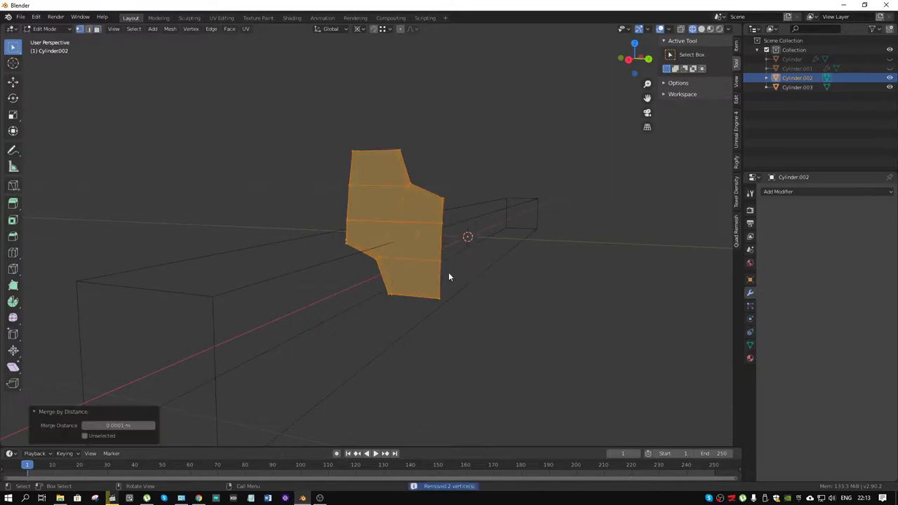
middle_click_drag(432, 228, 460, 222)
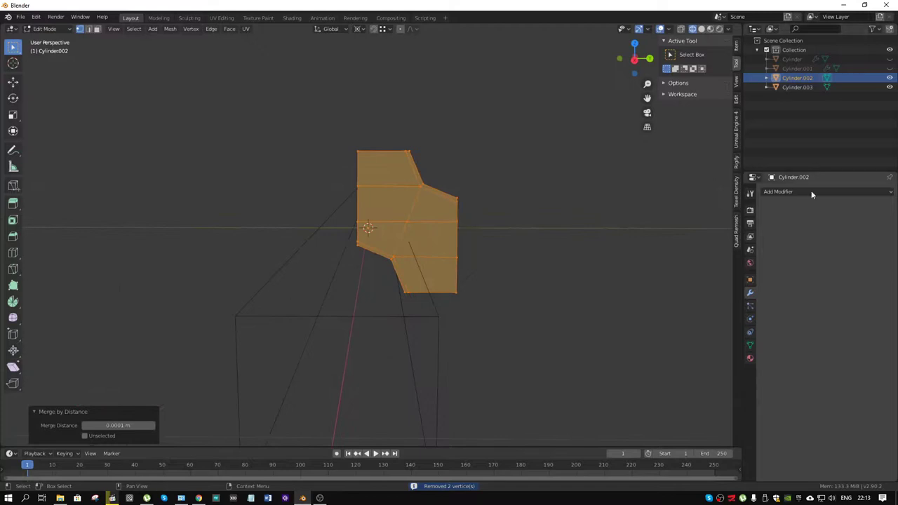
Add a Mirror modifier to the trimmed piece with the Y and Z axes enabled and the X axis disabled.
left_click(791, 192)
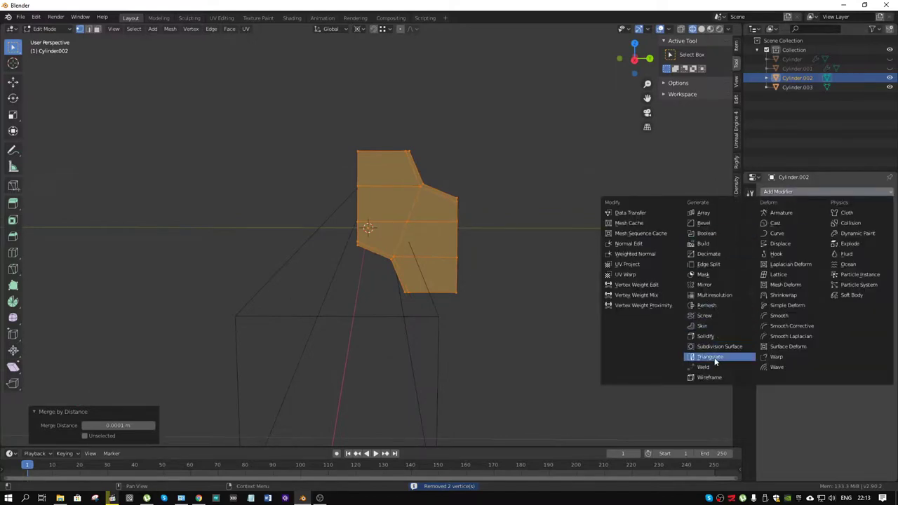
left_click(711, 283)
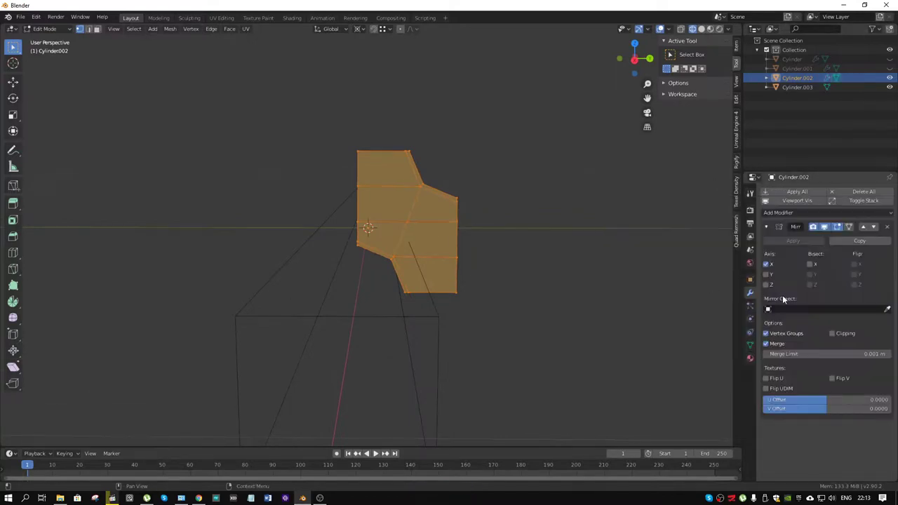
left_click(767, 274)
left_click(767, 284)
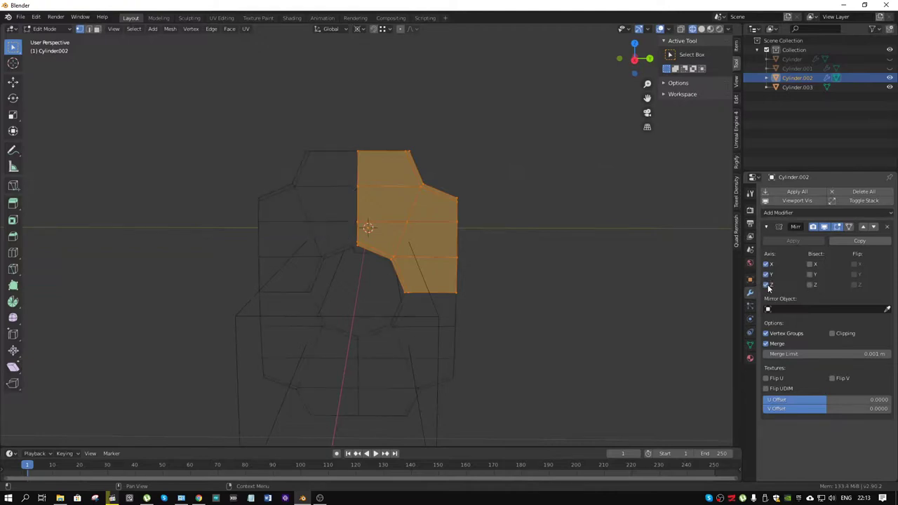
left_click(767, 265)
middle_click_drag(522, 265, 461, 295)
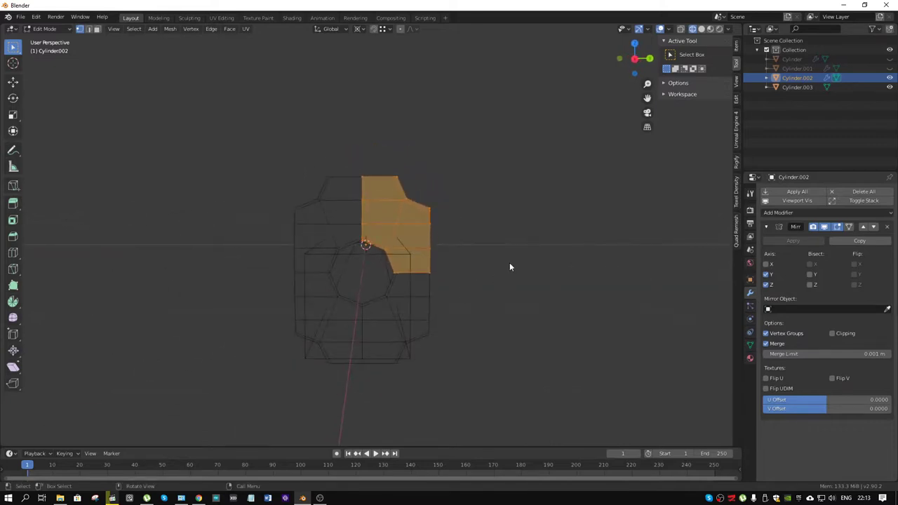
middle_click_drag(510, 264, 480, 268)
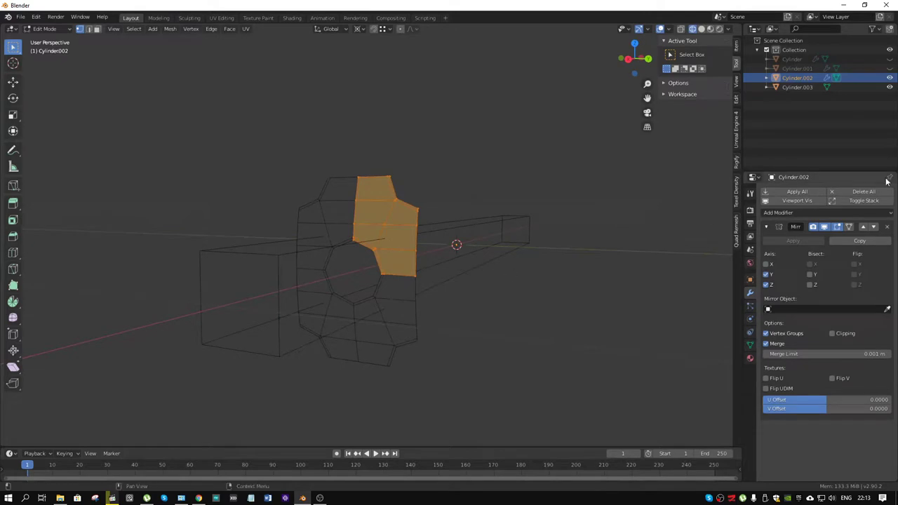
Add an Array modifier below the Mirror and set its relative offset X to 0.
left_click(827, 214)
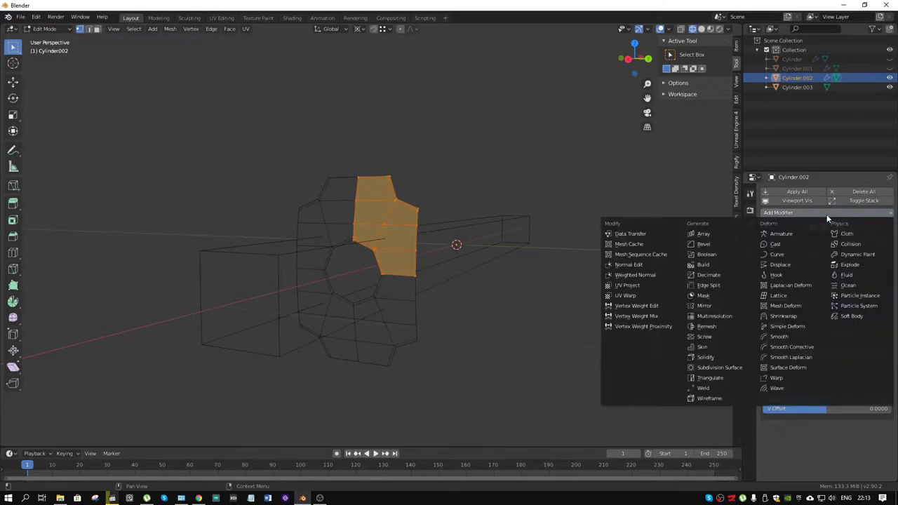
left_click(725, 235)
middle_click_drag(590, 239, 548, 238)
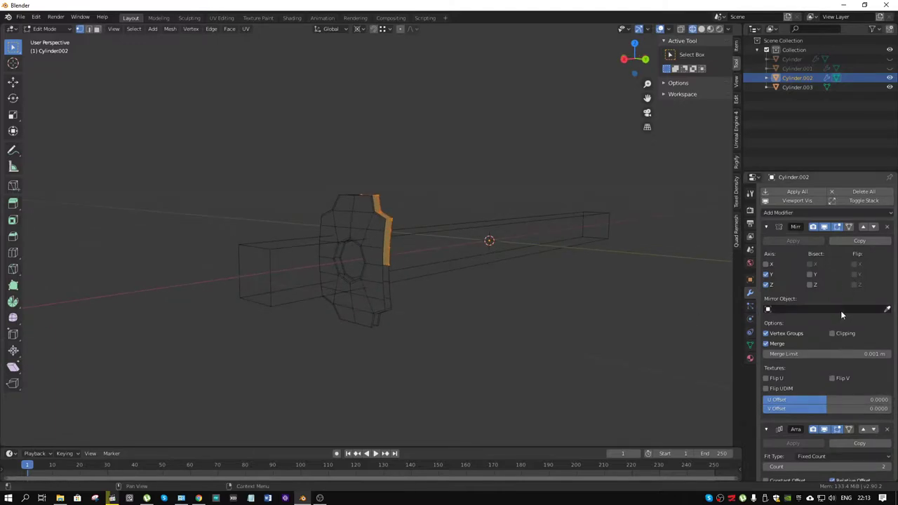
left_click(766, 227)
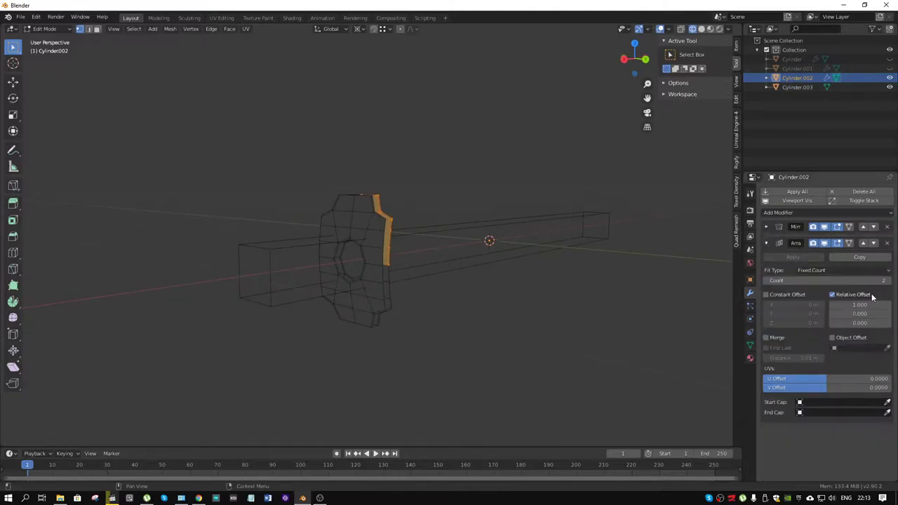
left_click(860, 305)
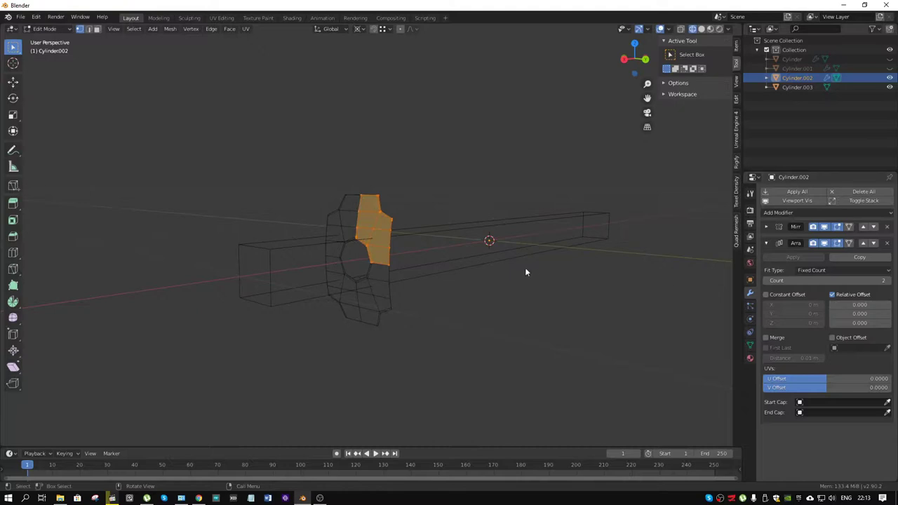
Return to Object Mode and add a Plain Axes empty at the world origin.
left_click(467, 262)
key("ctrl+Tab")
left_click(477, 280)
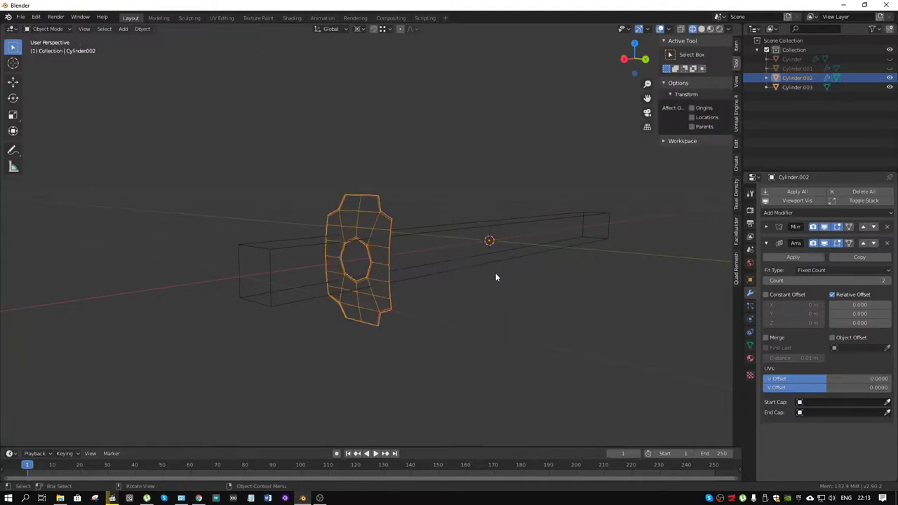
key("shift+a")
mouse_move(501, 273)
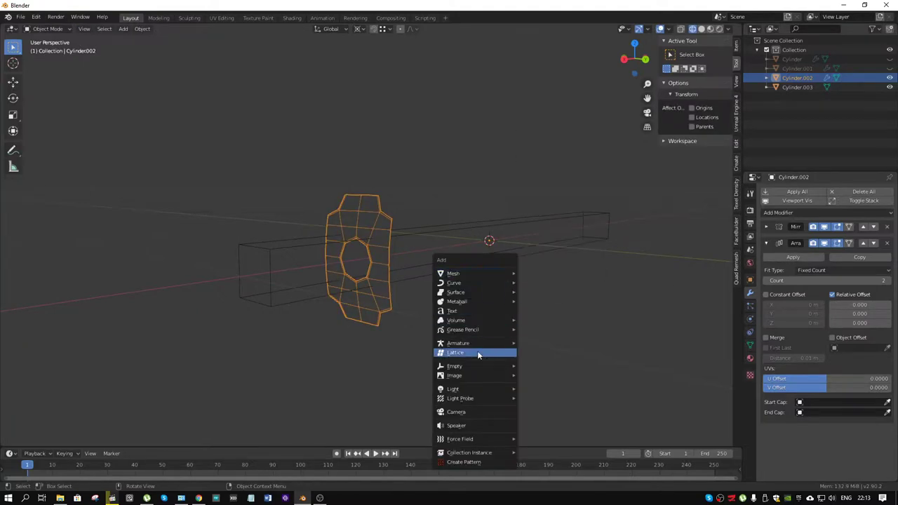
mouse_move(477, 366)
left_click(532, 366)
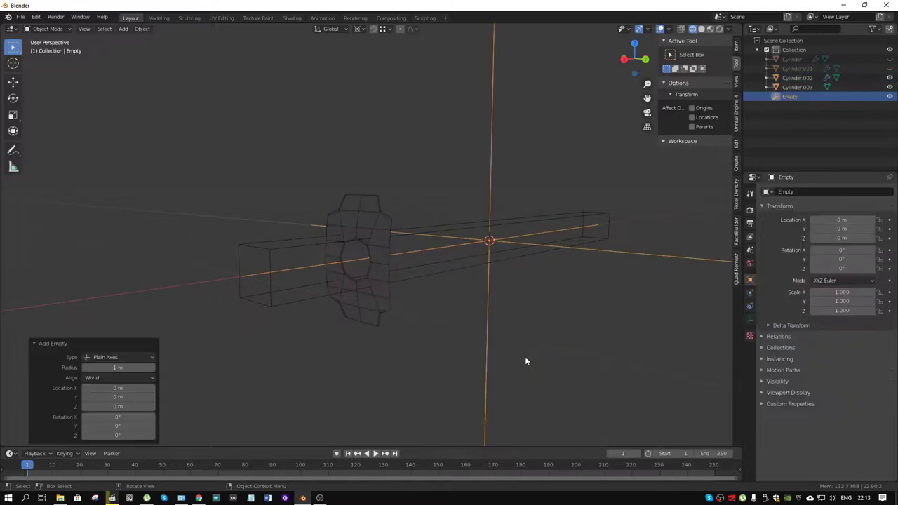
Use the empty as the panel array's object offset and rotate the empty -30° around the global Y axis.
left_click(386, 242)
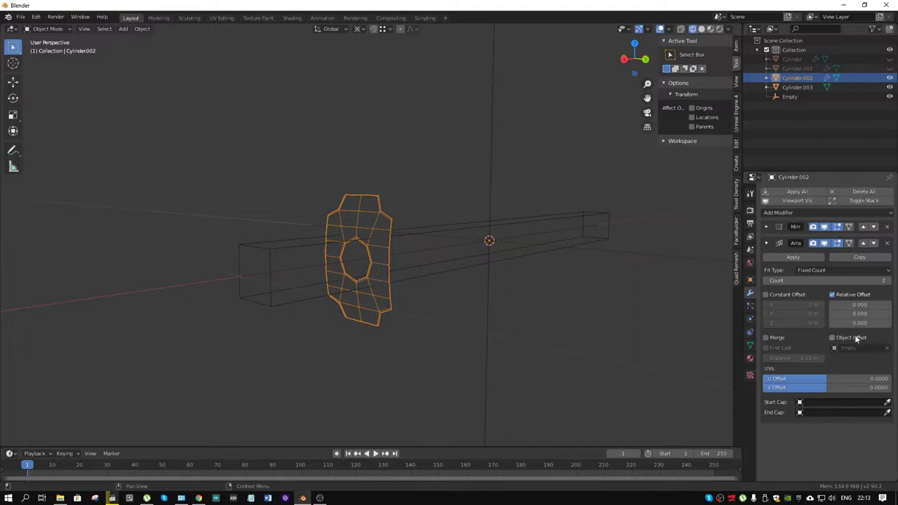
left_click(487, 192)
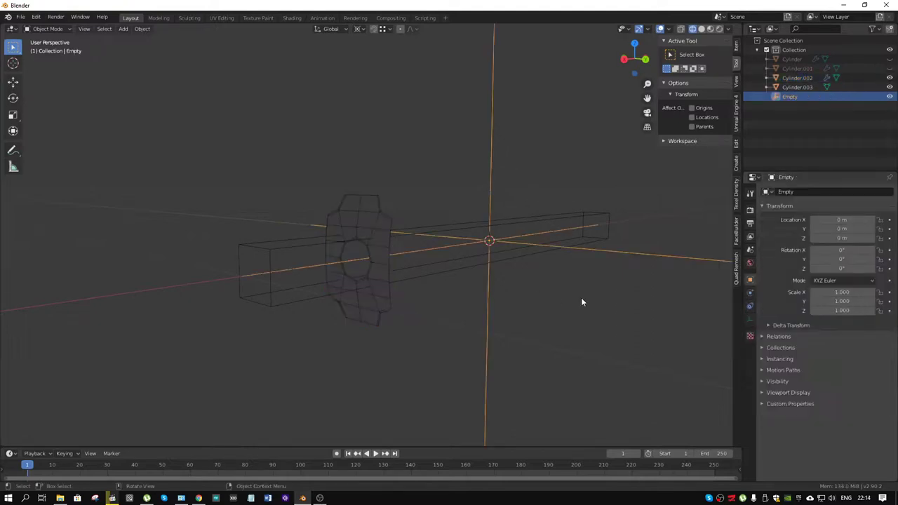
key("r")
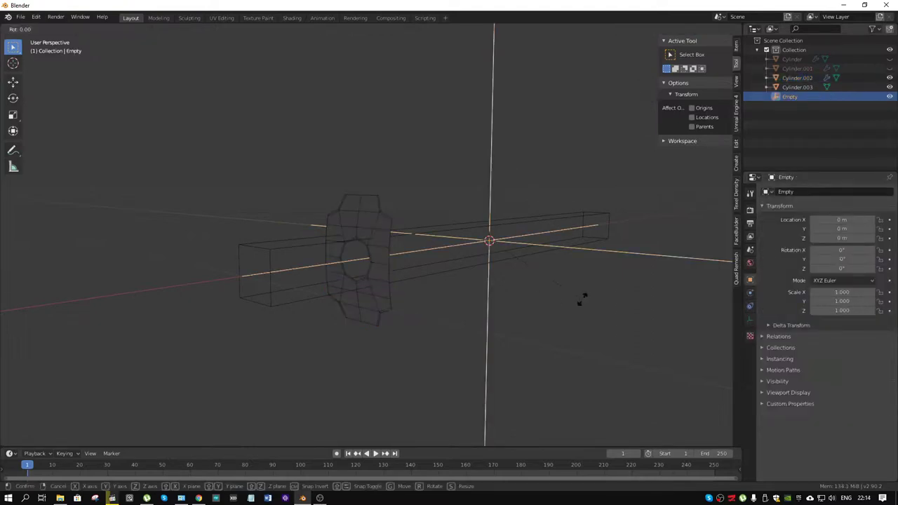
key("y")
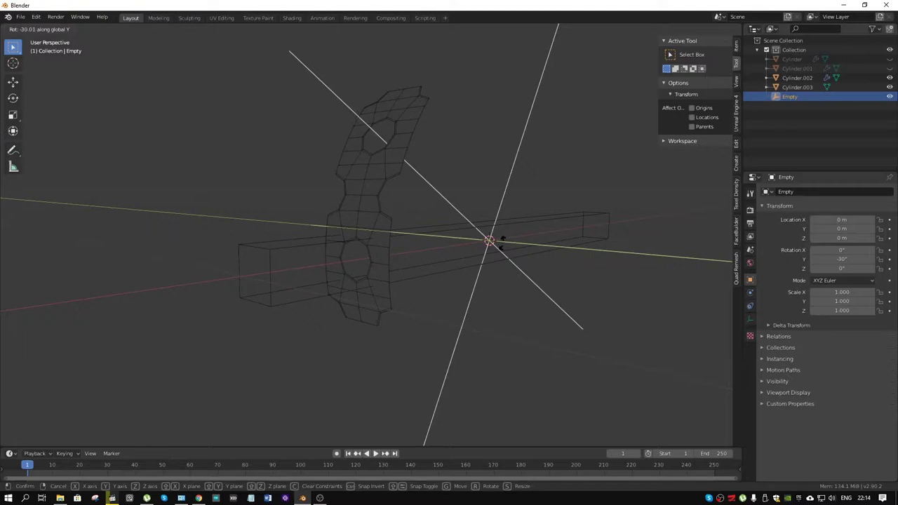
type("-30")
key("Return")
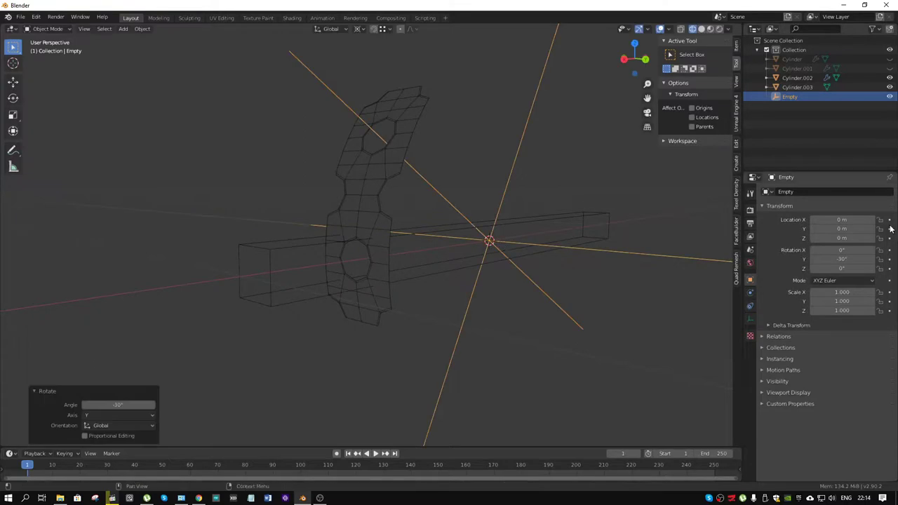
Set the panel's array count to 12 to close the ring and enable Merge with First Last.
left_click(404, 135)
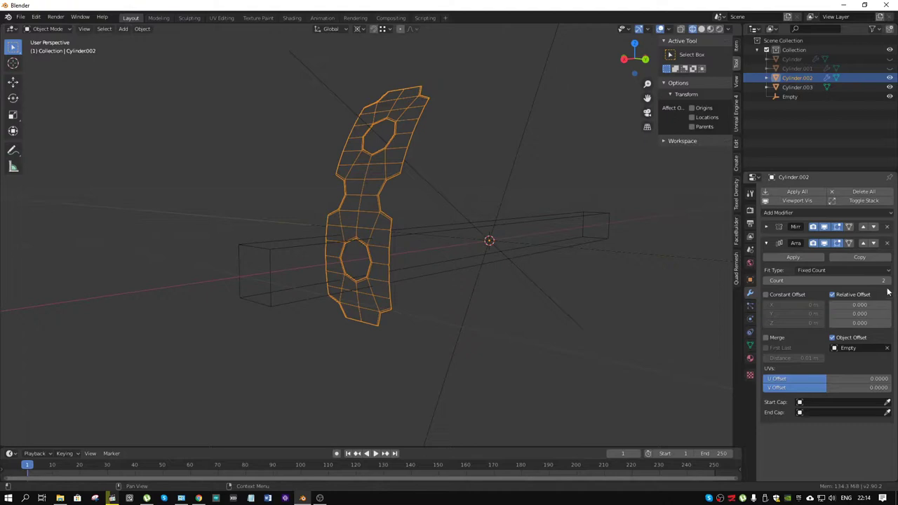
scroll(889, 282, "up", 8, "ctrl")
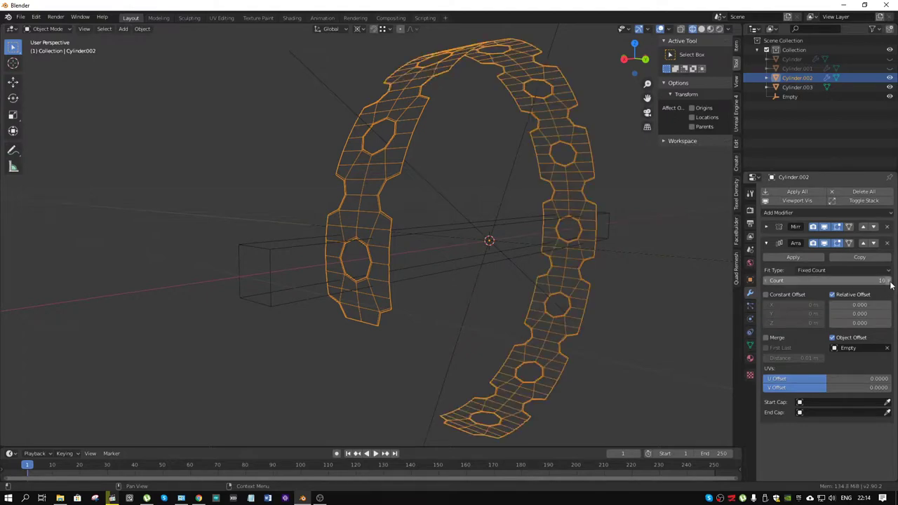
scroll(890, 282, "up", 2, "ctrl")
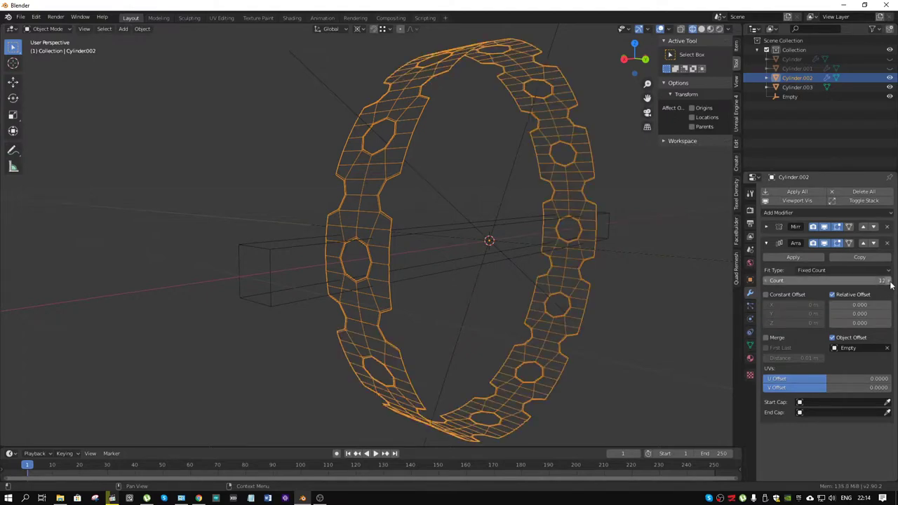
left_click(767, 348)
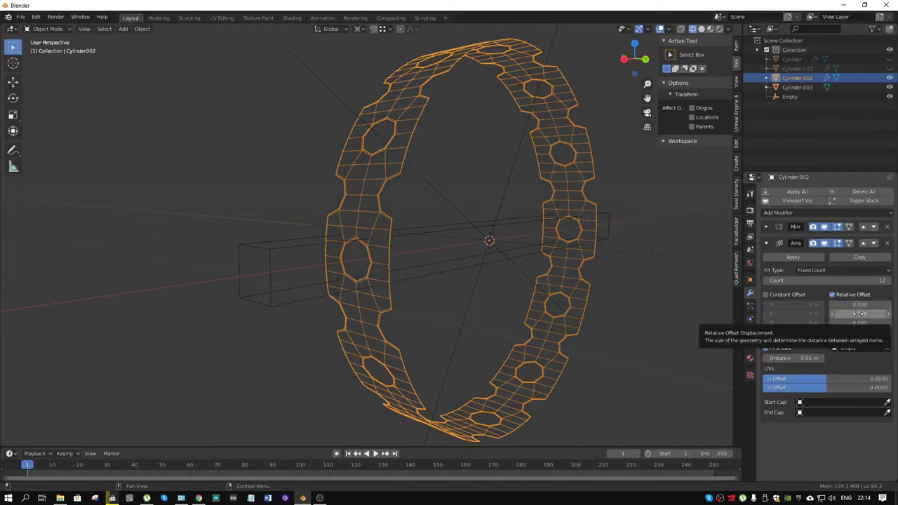
Try a relative offset Y of 0.300 on the ring array and restore it to 0.
mouse_move(859, 313)
left_mouse_down()
mouse_move(885, 314)
mouse_move(870, 313)
left_mouse_up()
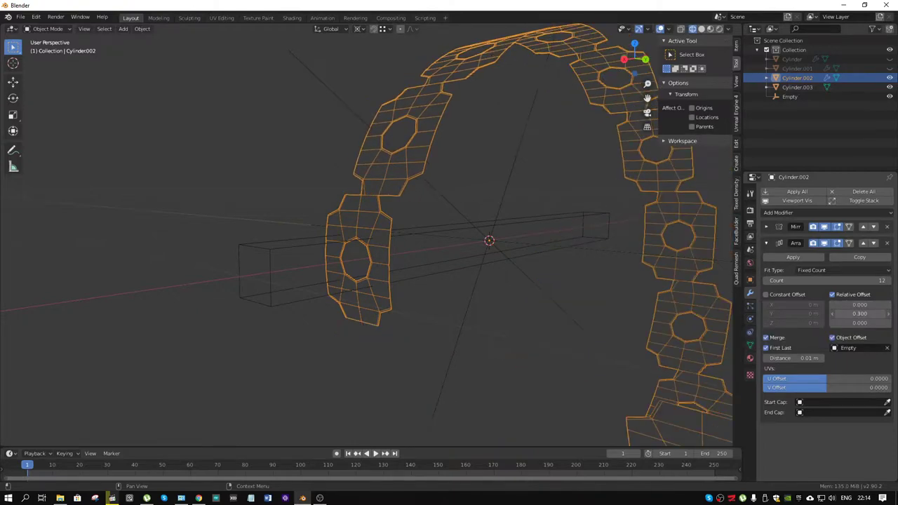
middle_click_drag(404, 166, 463, 179)
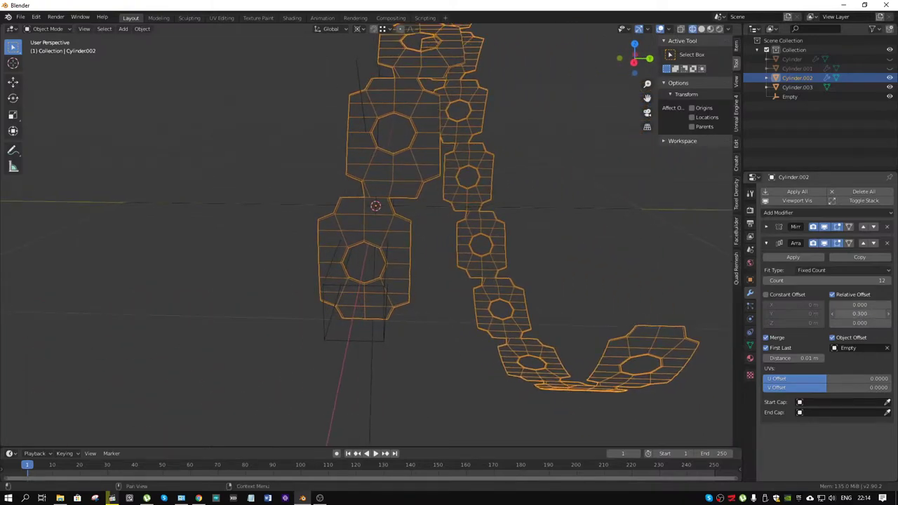
mouse_move(861, 314)
left_mouse_down()
mouse_move(883, 314)
mouse_move(839, 314)
mouse_move(861, 314)
left_mouse_up()
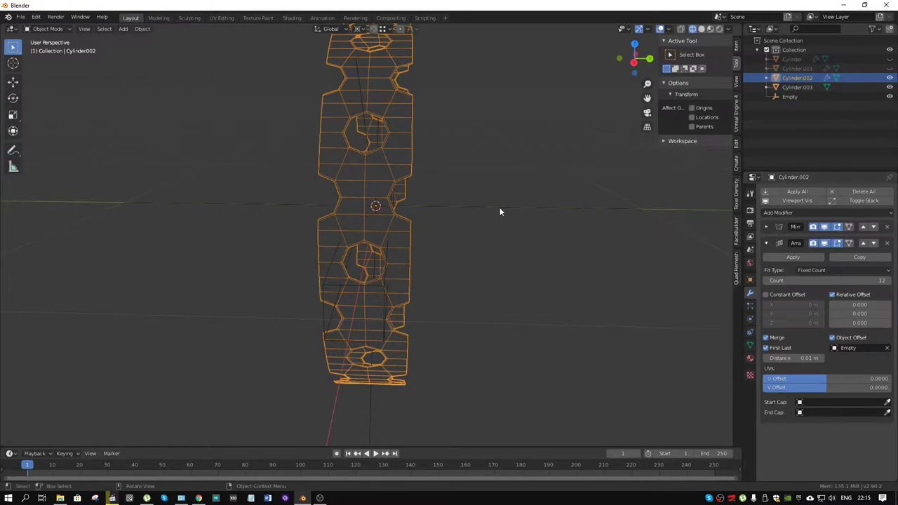
Add a second Array modifier below the ring array with relative offset X 0 and Y 1.000.
middle_click_drag(499, 210, 469, 209)
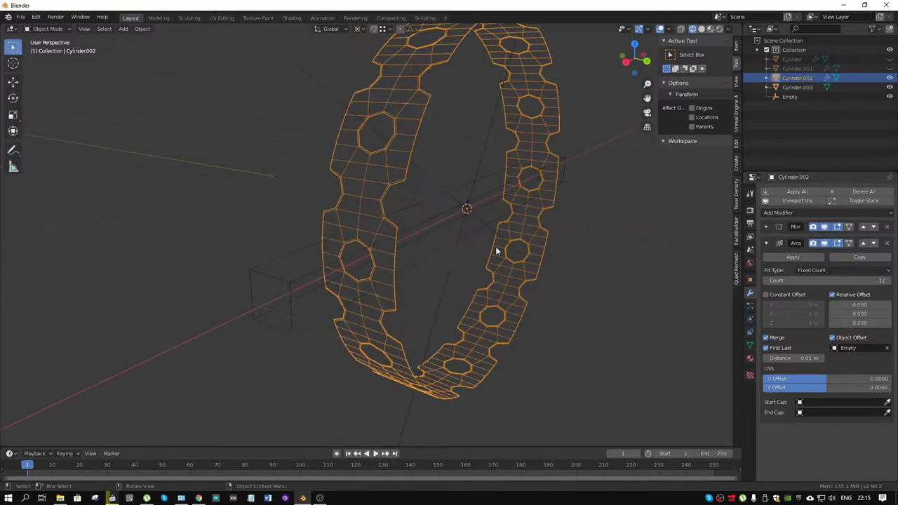
left_click(845, 213)
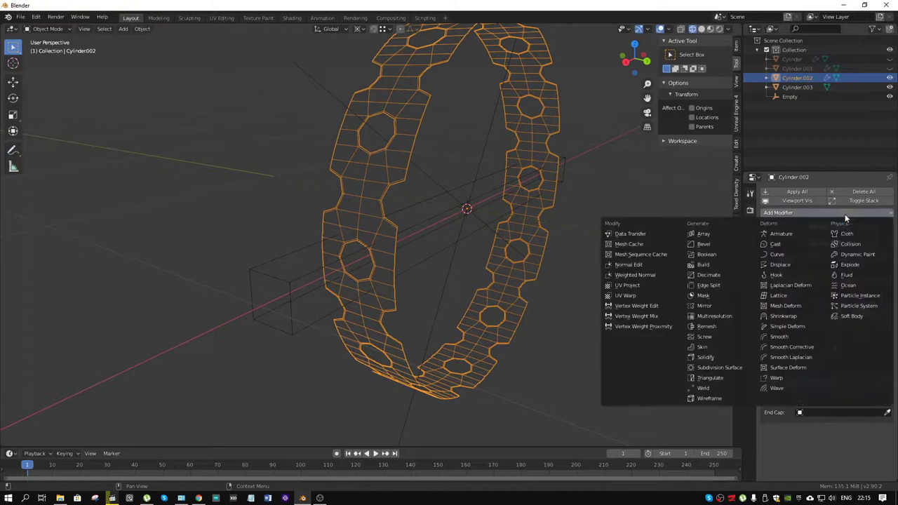
left_click(723, 235)
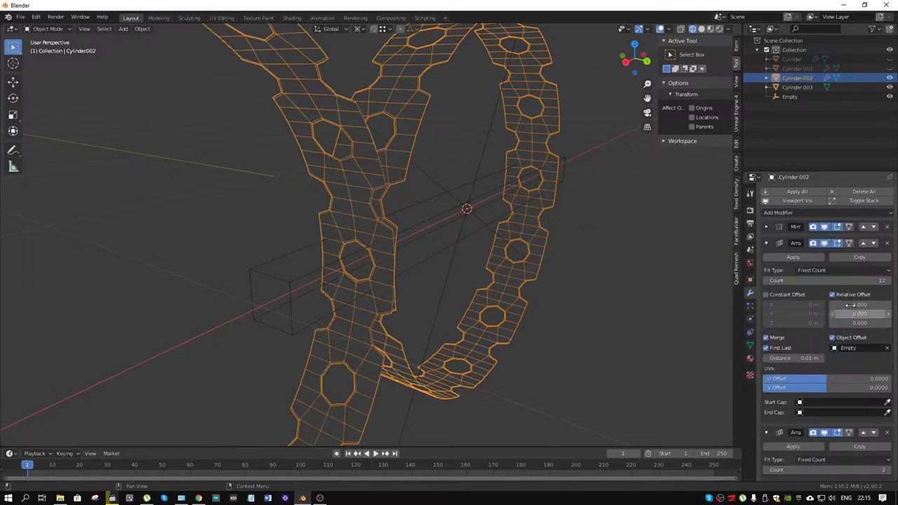
left_click(766, 243)
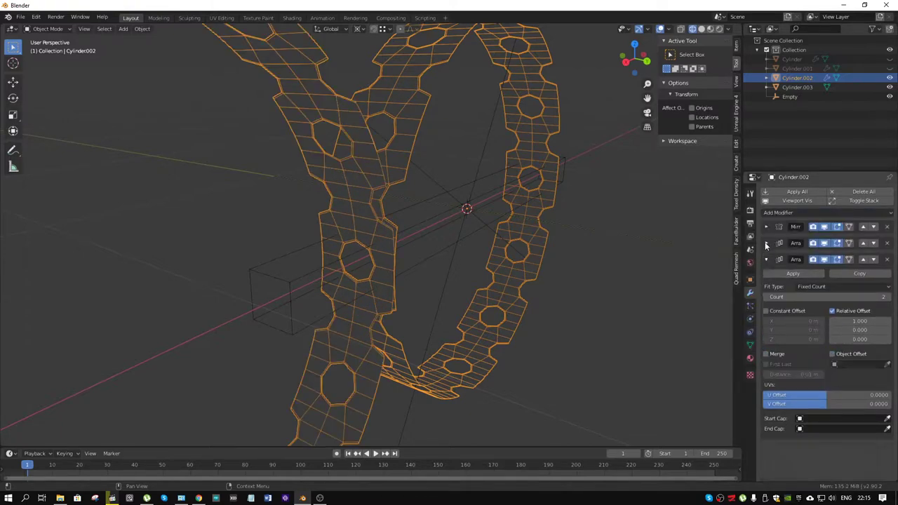
left_click(877, 321)
type("0")
key("Return")
left_click(877, 330)
type("0.1")
key("Return")
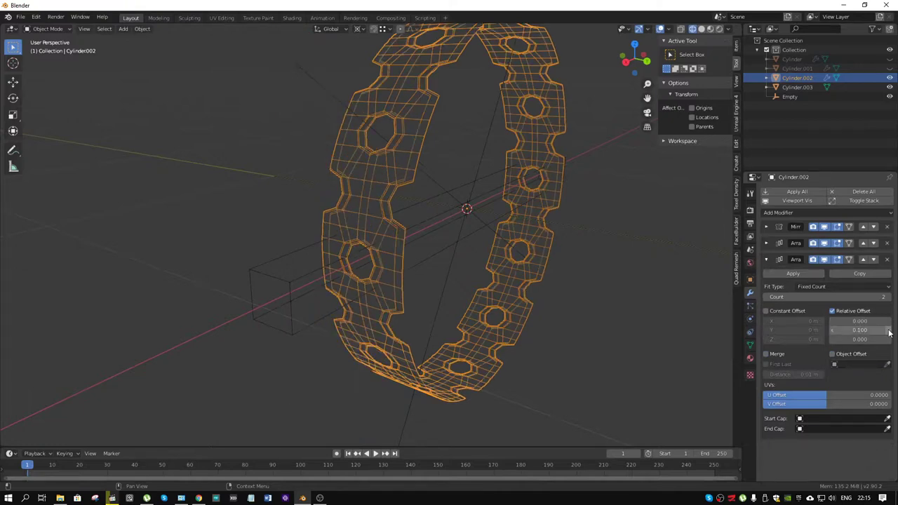
left_click_drag(875, 330, 891, 329)
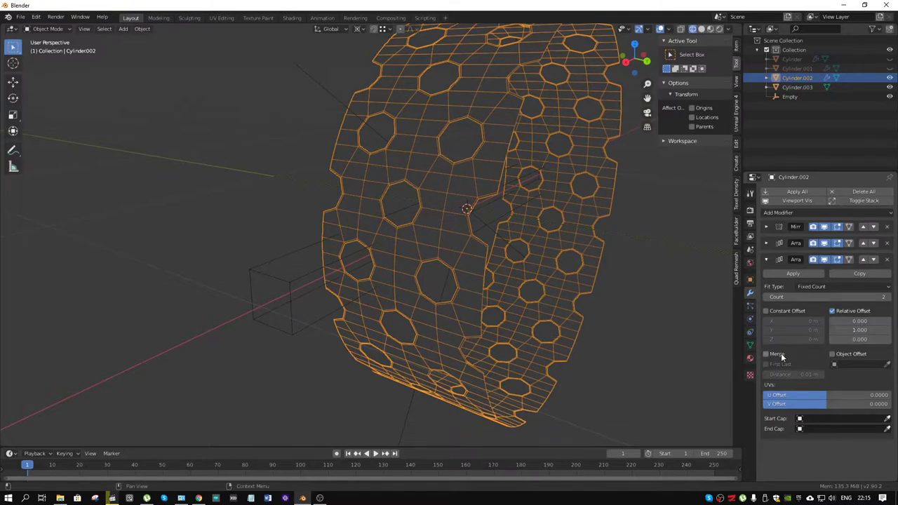
Enable Merge and First Last on the second array and set its count to 5 to lengthen the tube.
left_click(767, 243)
left_click(766, 243)
middle_click_drag(543, 173, 484, 119)
left_click_drag(890, 298, 889, 298)
mouse_move(561, 252)
middle_mouse_down()
mouse_move(530, 236)
mouse_move(560, 238)
middle_mouse_up()
Display the perforated tube in solid viewport shading, staying in Object Mode.
key("z")
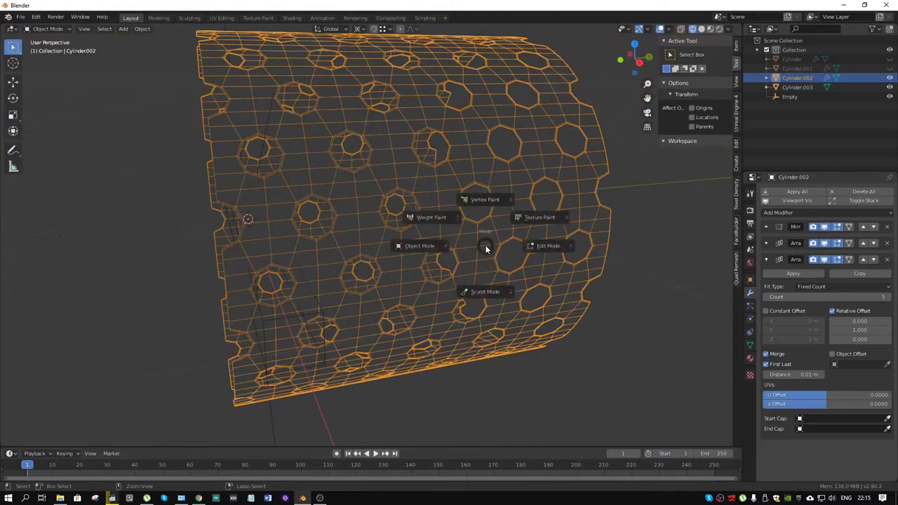
left_click(417, 246)
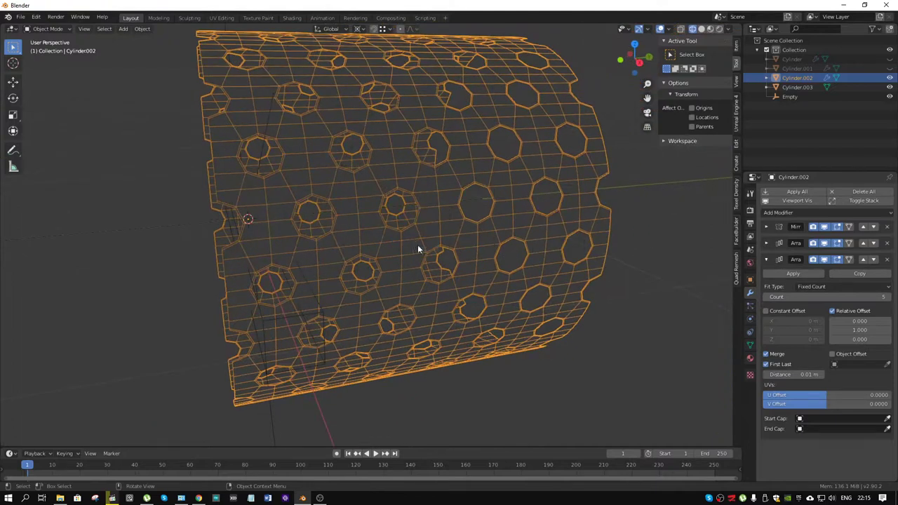
left_click(701, 29)
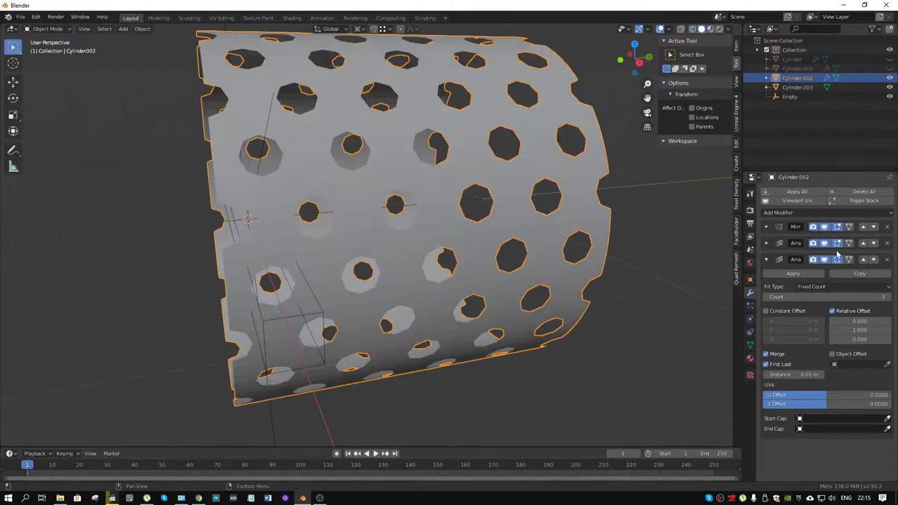
Add a Subdivision Surface modifier to the tube and set its viewport subdivisions to 3.
left_click(830, 214)
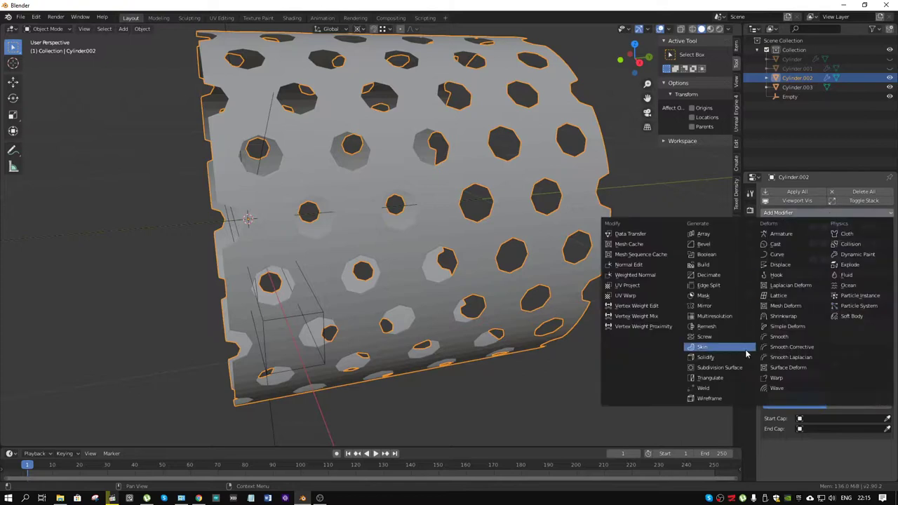
left_click(719, 367)
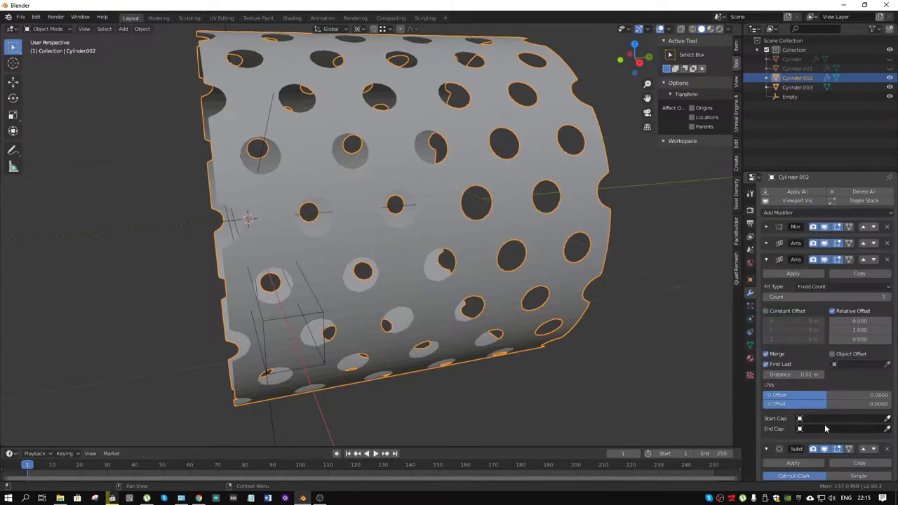
scroll(820, 363, "down", 2)
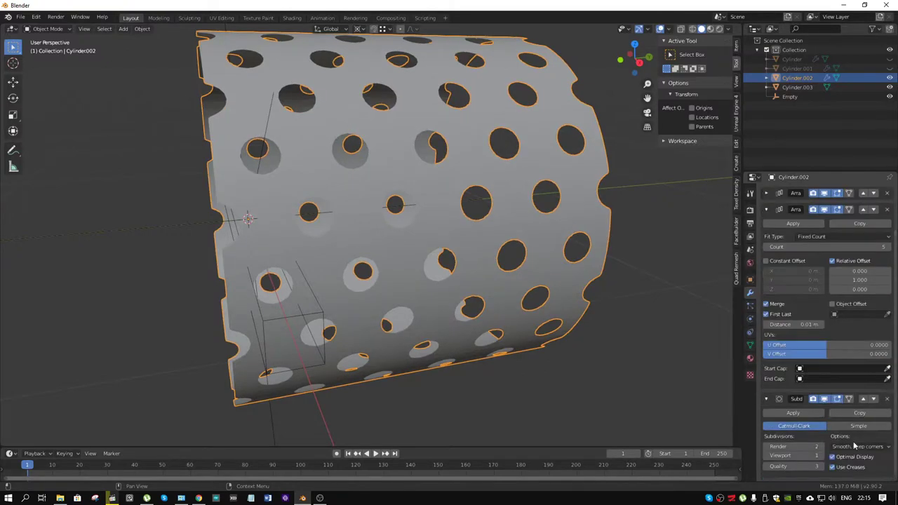
left_click(821, 456)
left_click(821, 456)
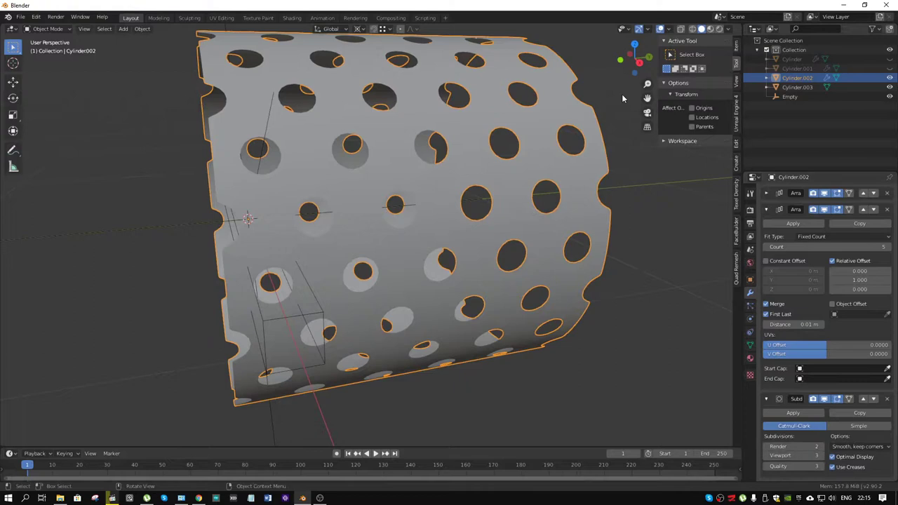
Shade the viewport with the striped MatCap and examine the surface flow around the tube's holes.
left_click(730, 29)
left_click(725, 74)
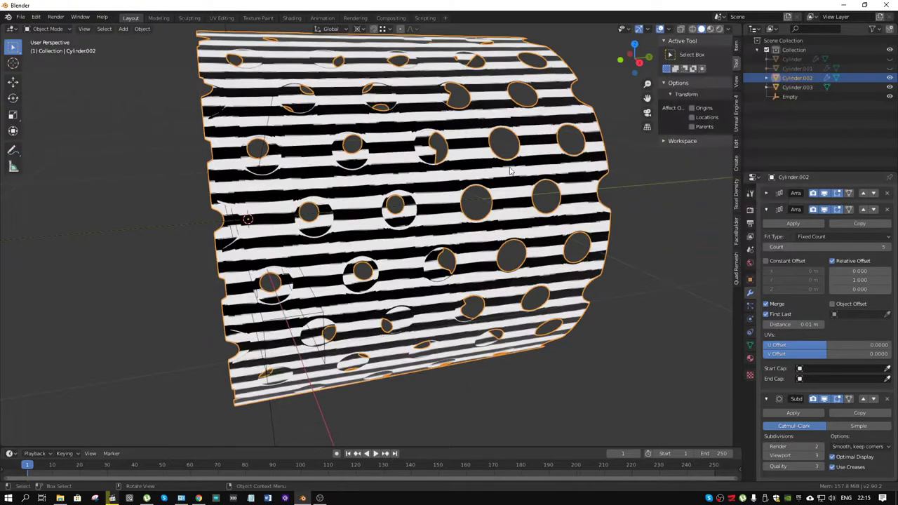
mouse_move(547, 196)
middle_mouse_down()
mouse_move(493, 188)
mouse_move(484, 210)
mouse_move(445, 245)
mouse_move(449, 214)
middle_mouse_up()
scroll(443, 254, "up", 4)
scroll(477, 225, "down", 6)
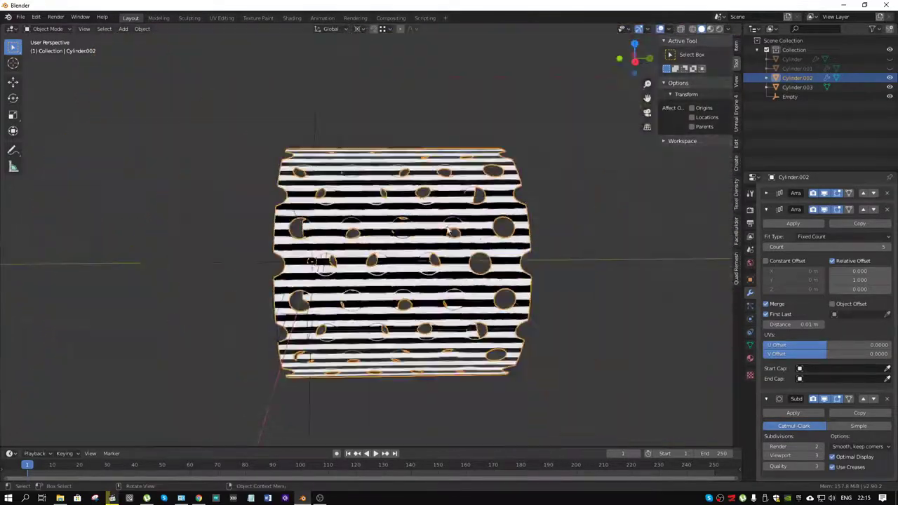
key("alt+a")
scroll(484, 231, "up", 8)
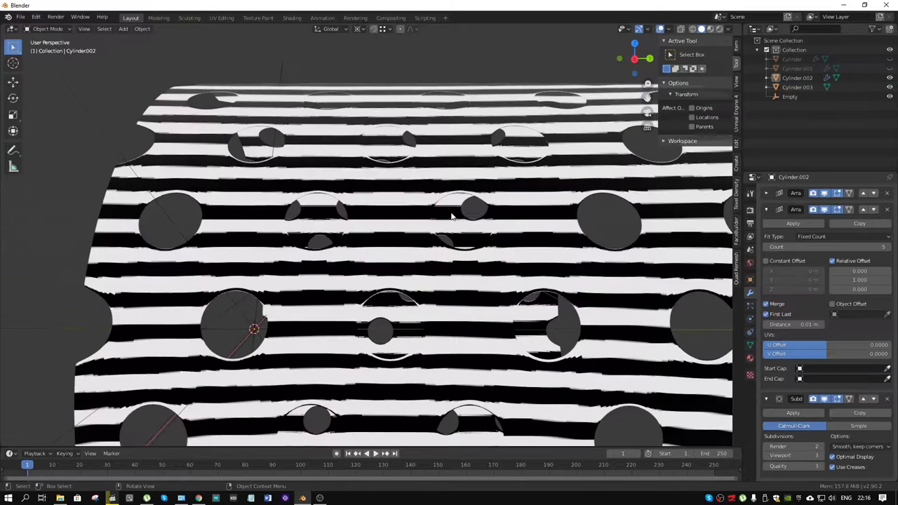
middle_click_drag(452, 219, 393, 265)
scroll(461, 245, "down", 5)
left_click(456, 253)
scroll(474, 272, "down", 4)
scroll(457, 253, "up", 10)
scroll(394, 264, "down", 6)
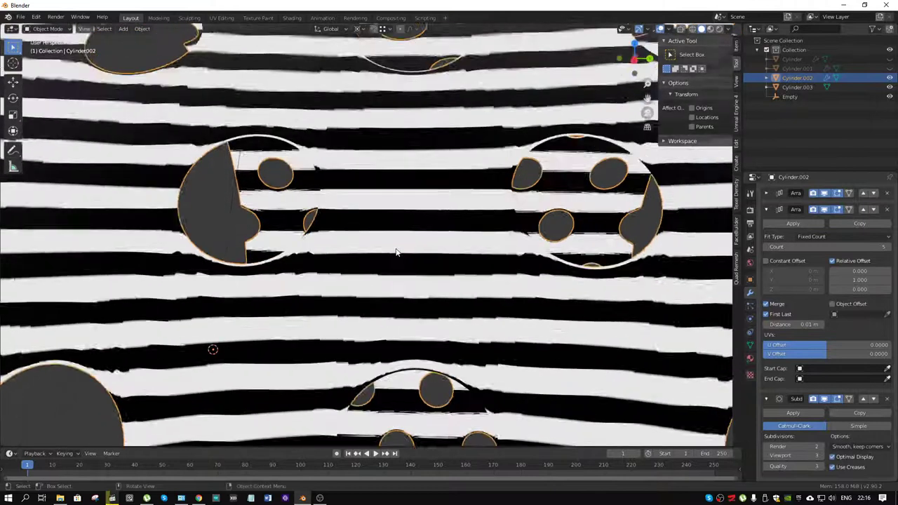
Change the viewport MatCap to the glossy red one.
left_click(719, 28)
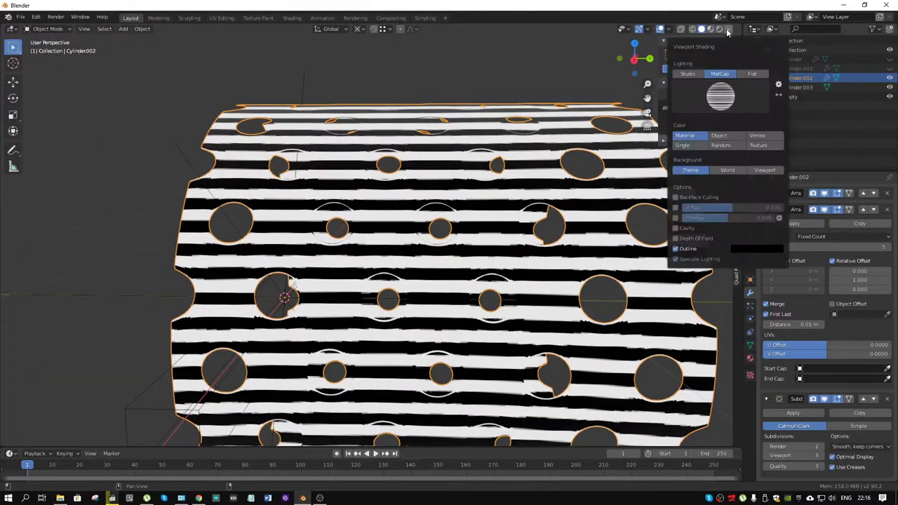
left_click(716, 94)
left_click(724, 155)
middle_click_drag(530, 224, 463, 227)
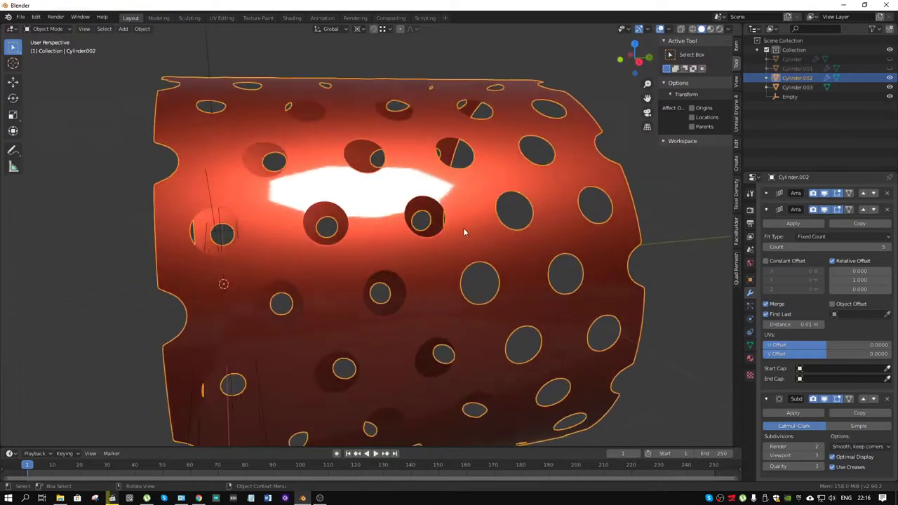
Enter Edit Mode, select the base piece's hole-border edges and inspect their mean crease and the resulting hole roundness.
key("ctrl+Tab")
left_click(517, 241)
key("KP_Decimal")
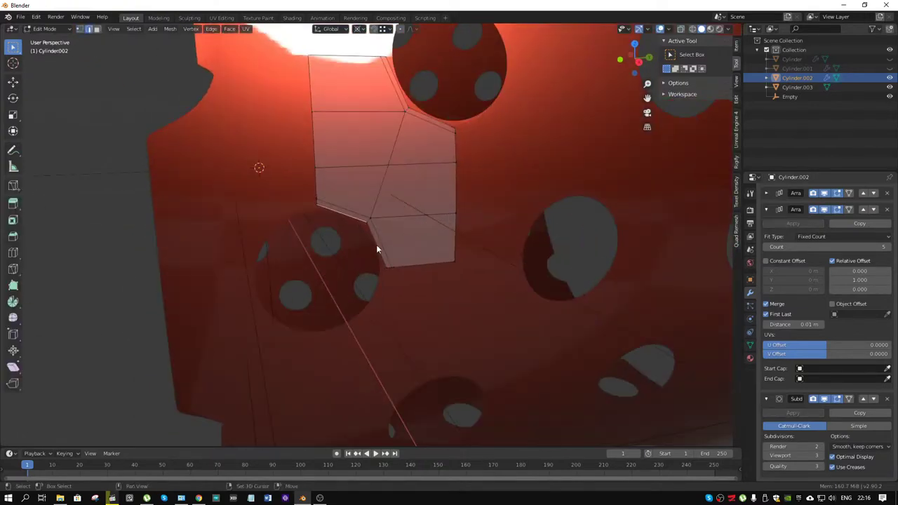
middle_click_drag(375, 246, 393, 165)
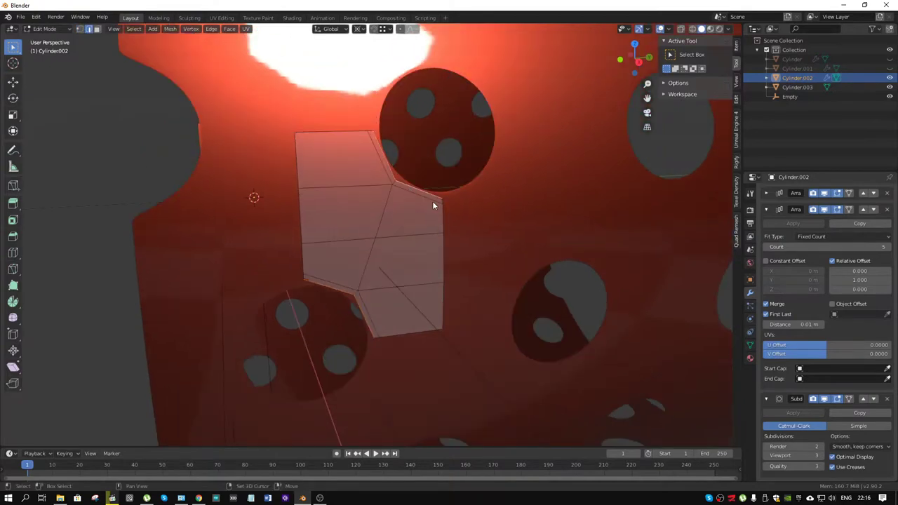
left_click(737, 50)
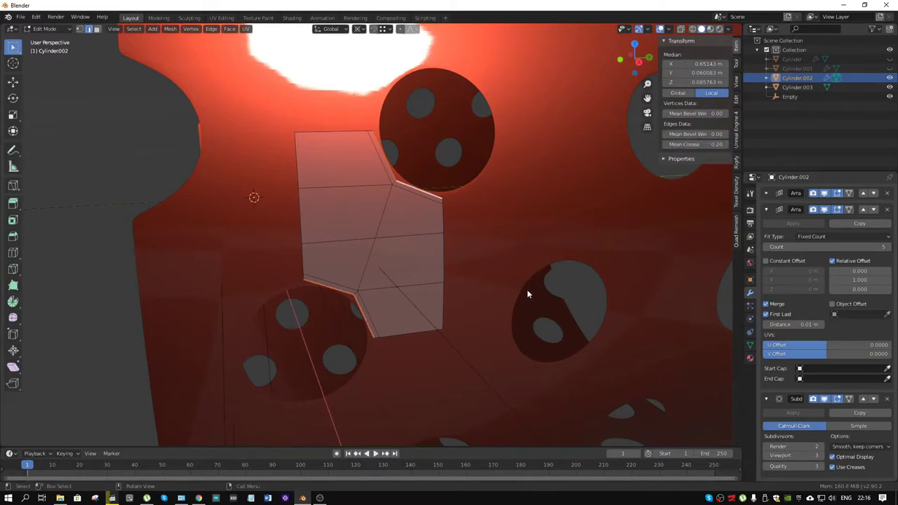
middle_click_drag(527, 289, 555, 287)
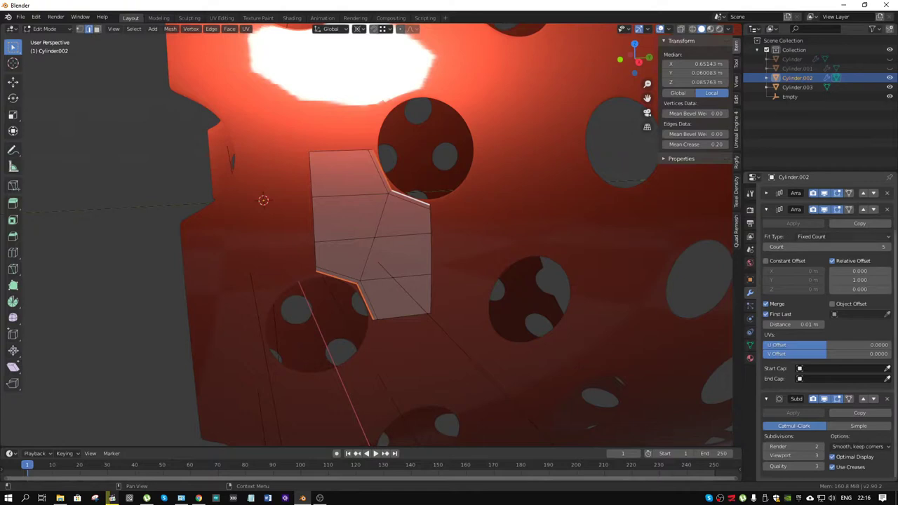
middle_click_drag(324, 233, 308, 224)
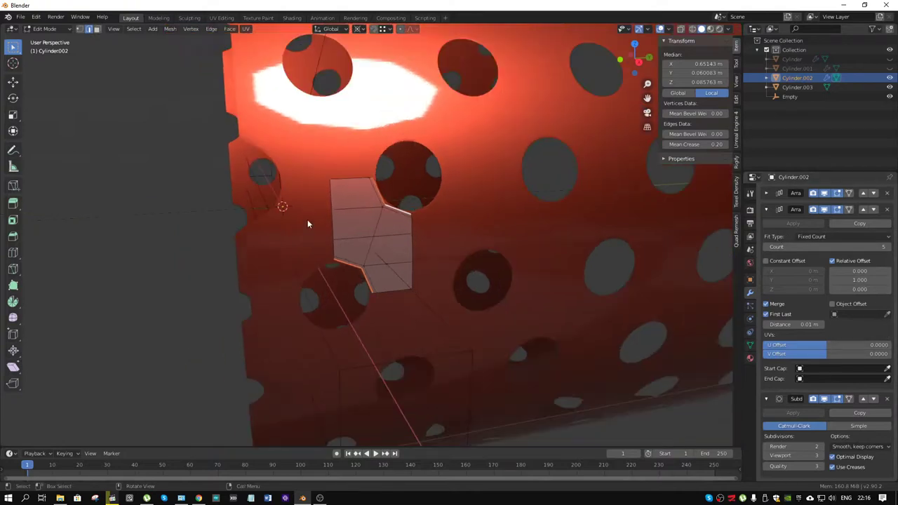
middle_click_drag(419, 233, 442, 234)
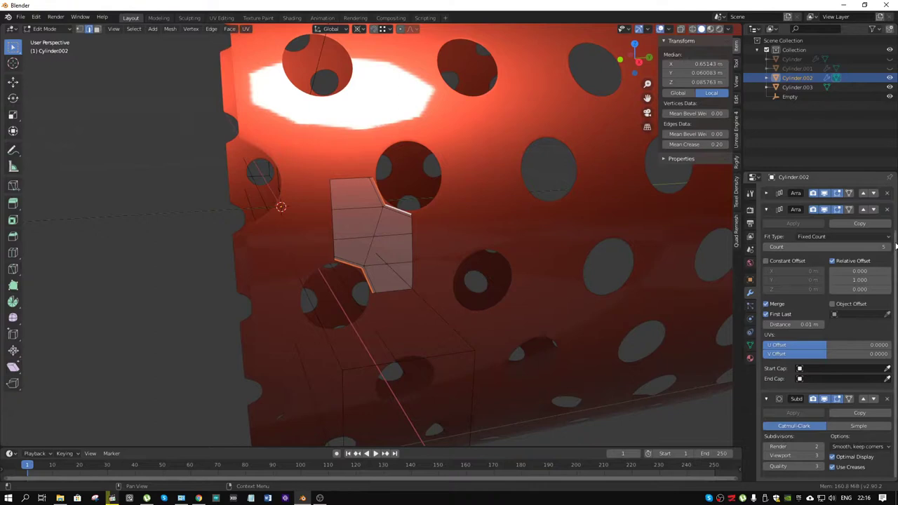
Add a Solidify modifier to give the perforated tube wall thickness.
scroll(896, 246, "up", 5)
left_click(889, 214)
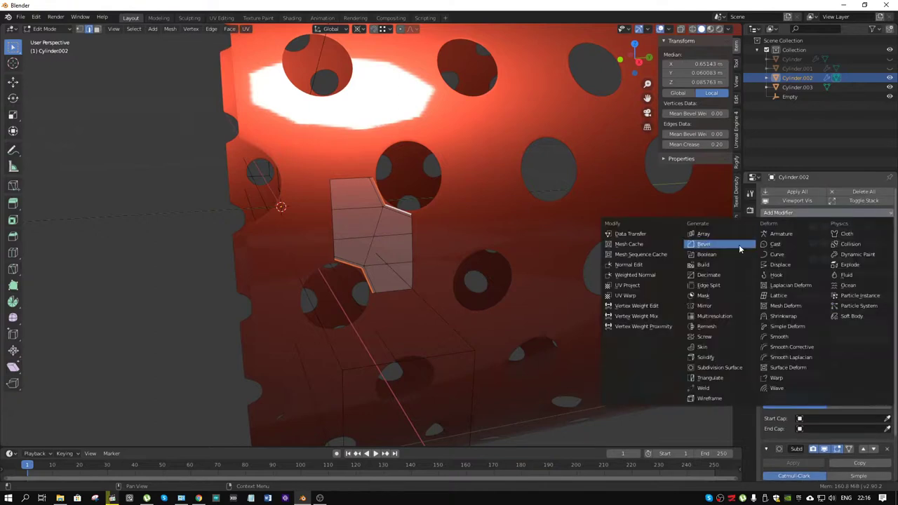
left_click(714, 357)
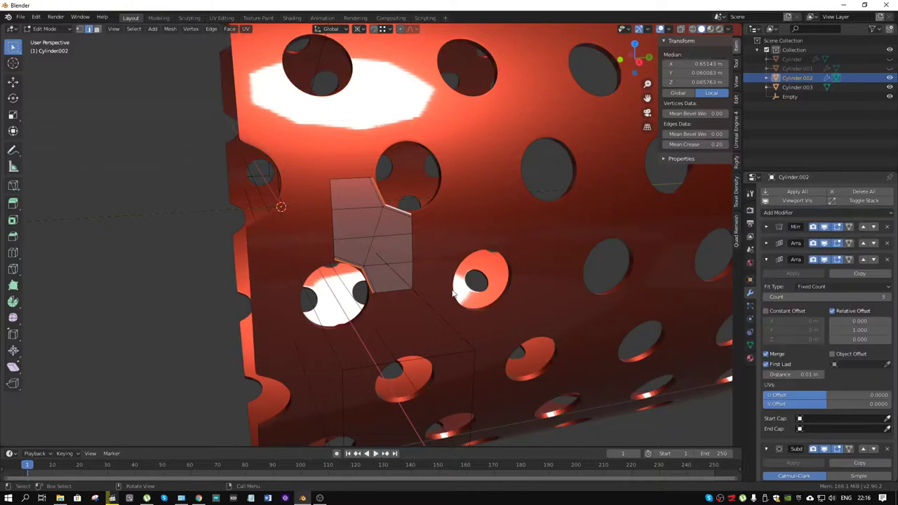
middle_click_drag(452, 293, 710, 40)
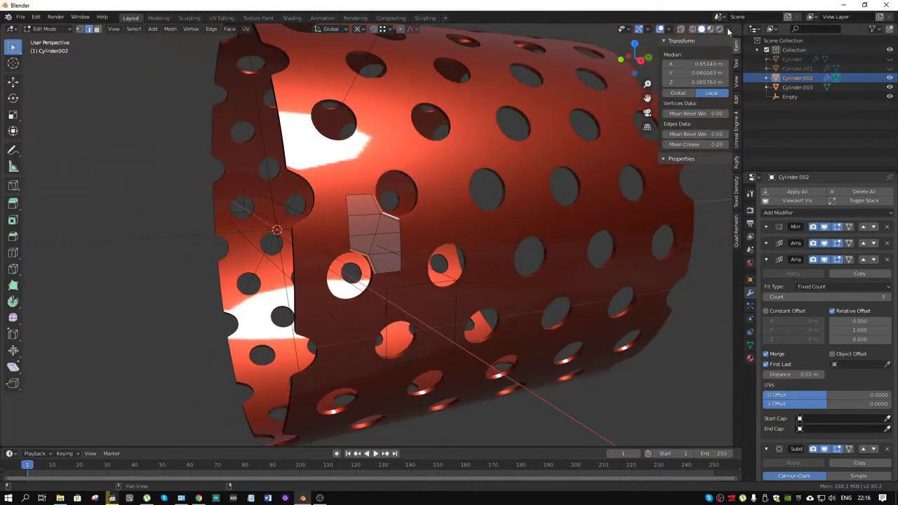
Shade the viewport with the horizontally striped MatCap and examine the stripe flow around the holes from several angles.
left_click(728, 28)
left_click(711, 97)
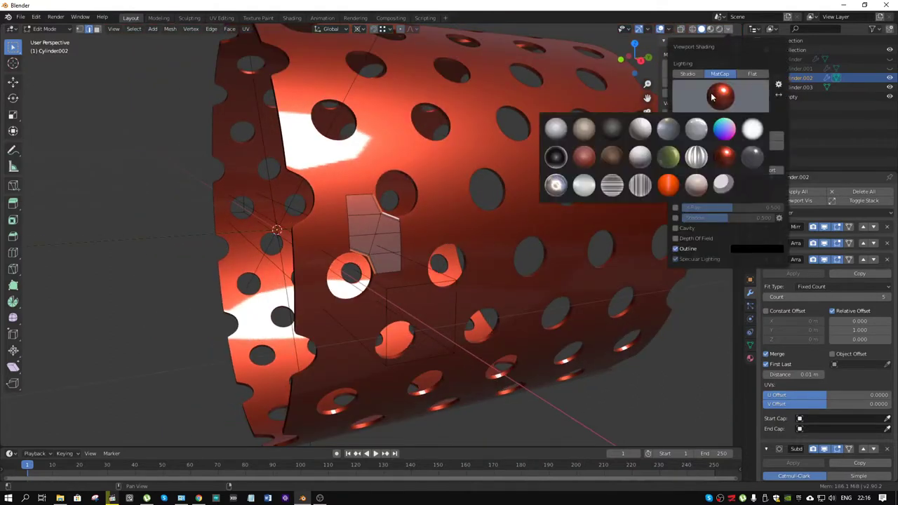
left_click(616, 186)
middle_click_drag(519, 238, 540, 237)
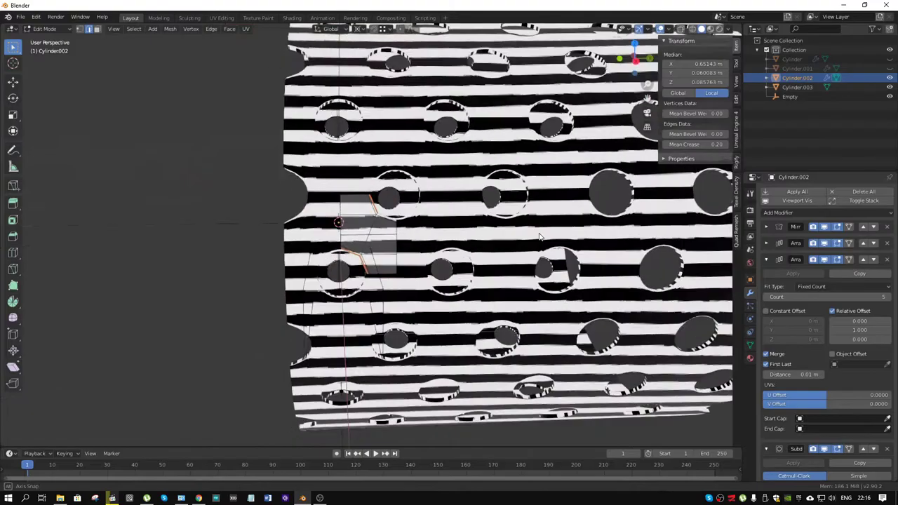
scroll(554, 210, "down", 5)
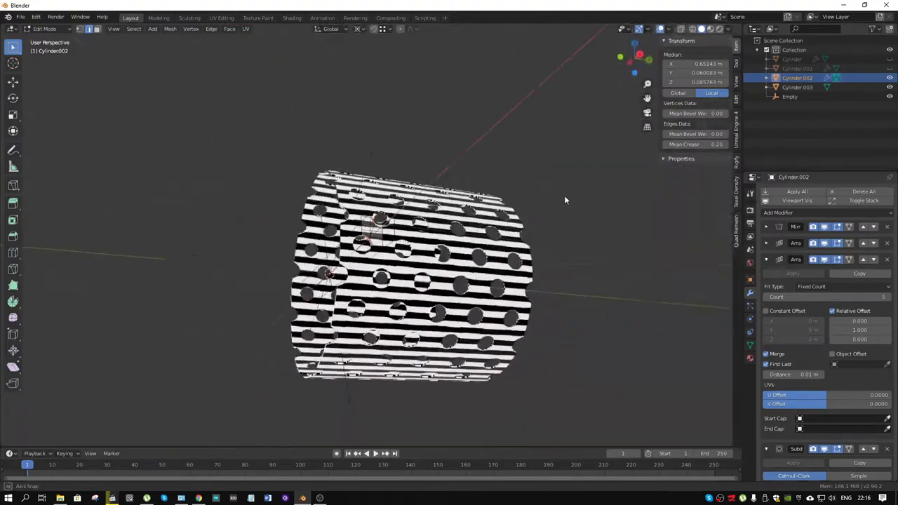
scroll(561, 211, "up", 8)
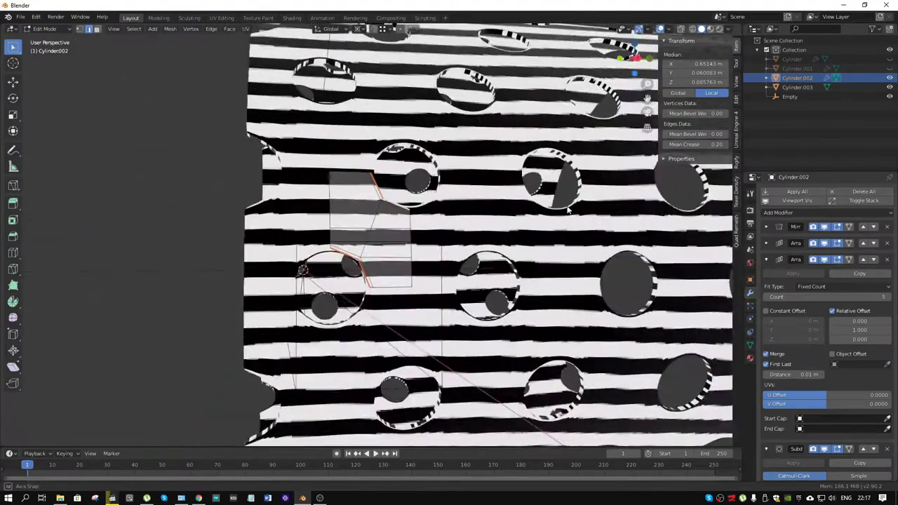
mouse_move(568, 209)
middle_mouse_down()
mouse_move(565, 226)
mouse_move(572, 199)
mouse_move(569, 219)
middle_mouse_up()
mouse_move(568, 230)
middle_mouse_down("ctrl")
mouse_move(570, 209)
mouse_move(555, 224)
middle_mouse_up("ctrl")
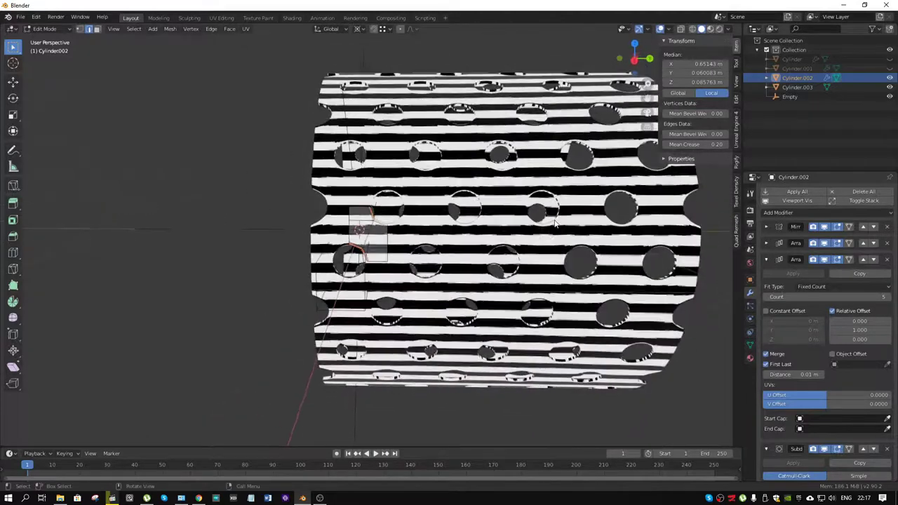
Change the viewport MatCap to the dark brown one and return the tube to Object Mode.
left_click(727, 29)
left_click(714, 108)
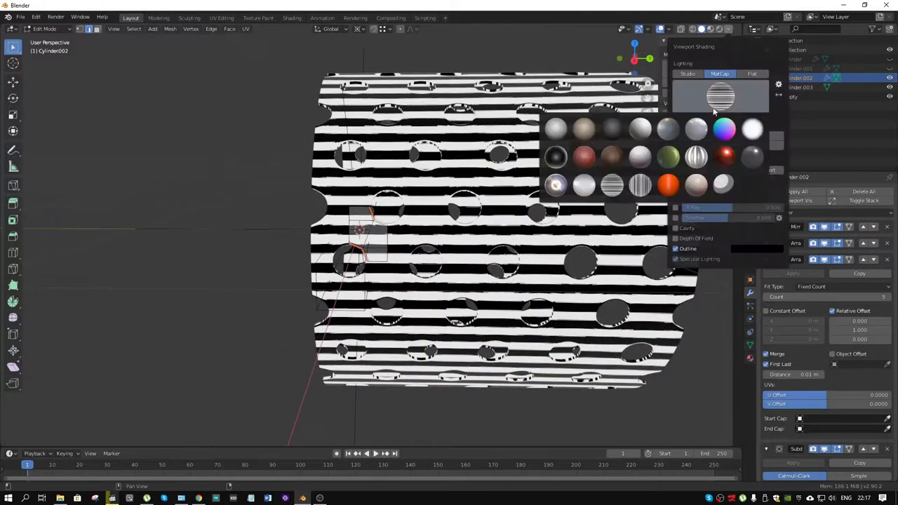
left_click(613, 159)
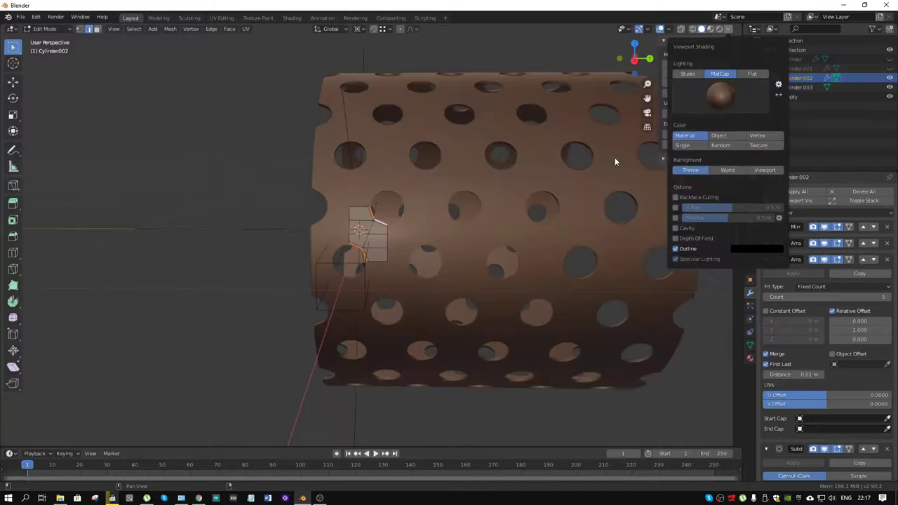
mouse_move(559, 168)
middle_mouse_down()
mouse_move(559, 146)
mouse_move(561, 167)
middle_mouse_up()
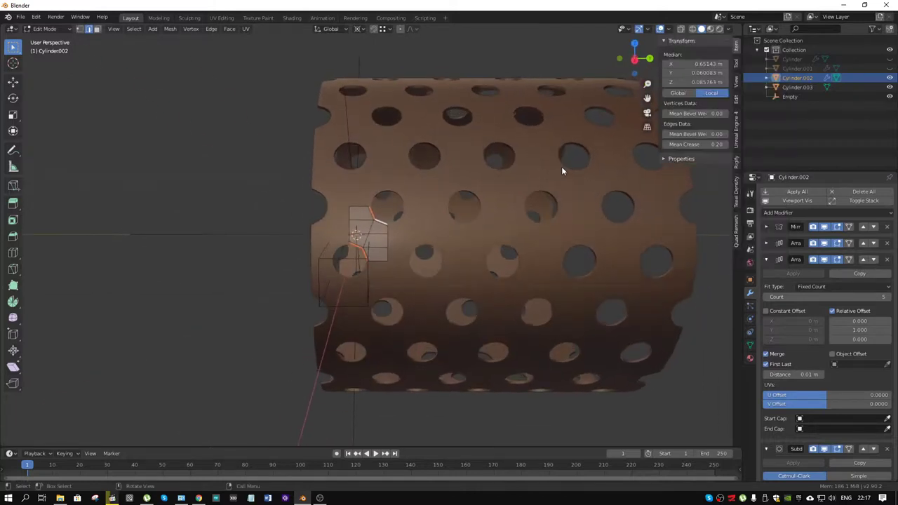
key("ctrl+Tab")
left_click(567, 218)
middle_click_drag(567, 217, 491, 204)
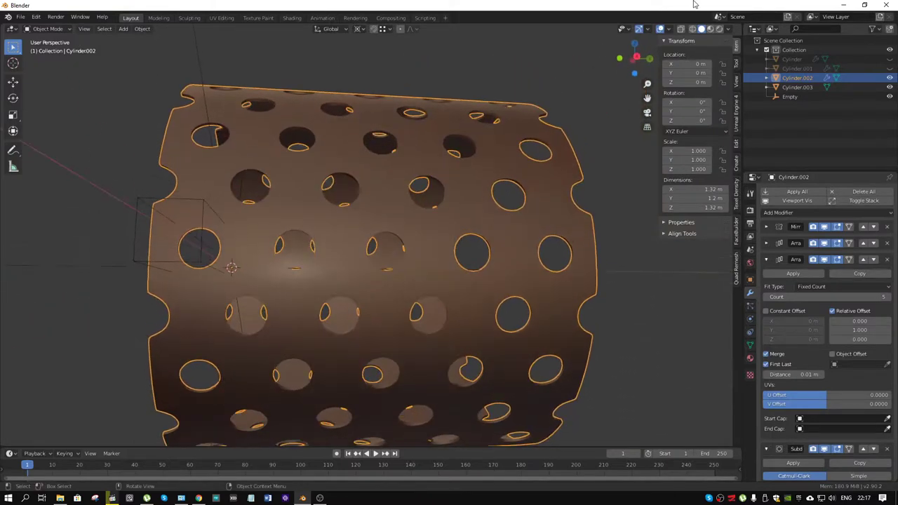
Set the solid viewport lighting to Studio and switch the viewport to Material Preview shading.
left_click(729, 30)
left_click(691, 74)
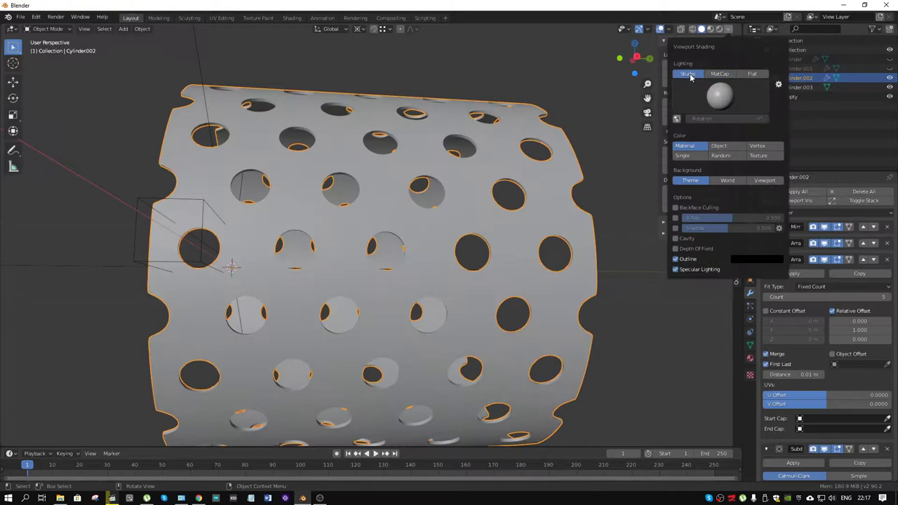
left_click(710, 29)
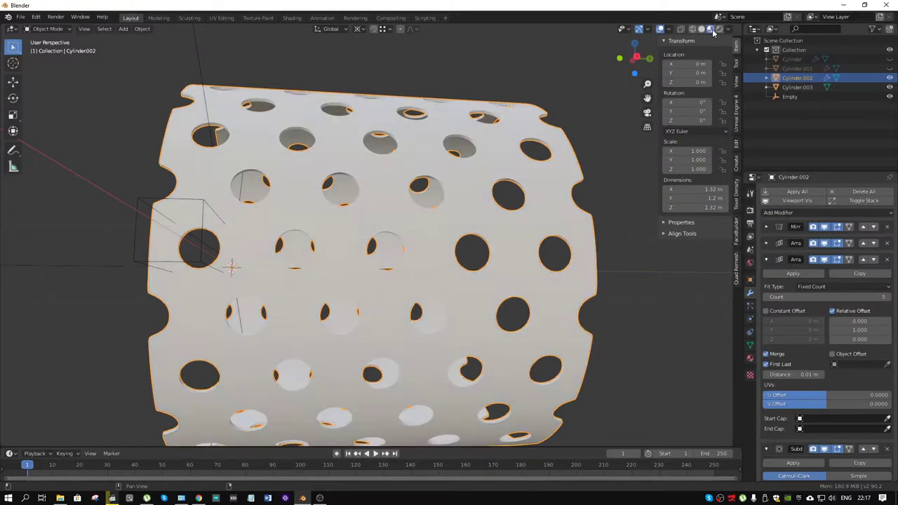
middle_click_drag(484, 169, 516, 158)
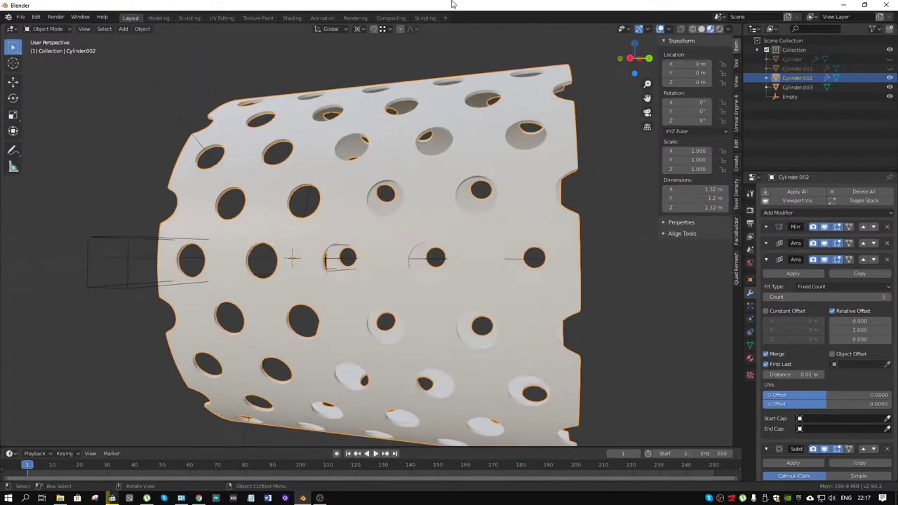
Open the Shading workspace, create a new material for the perforated tube and frame the tube in the preview.
left_click(292, 18)
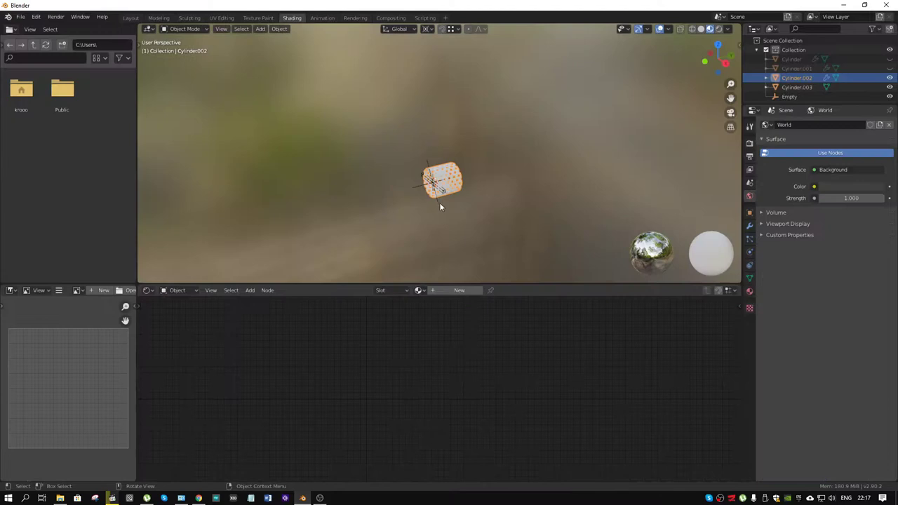
scroll(440, 207, "up", 8)
left_click(460, 290)
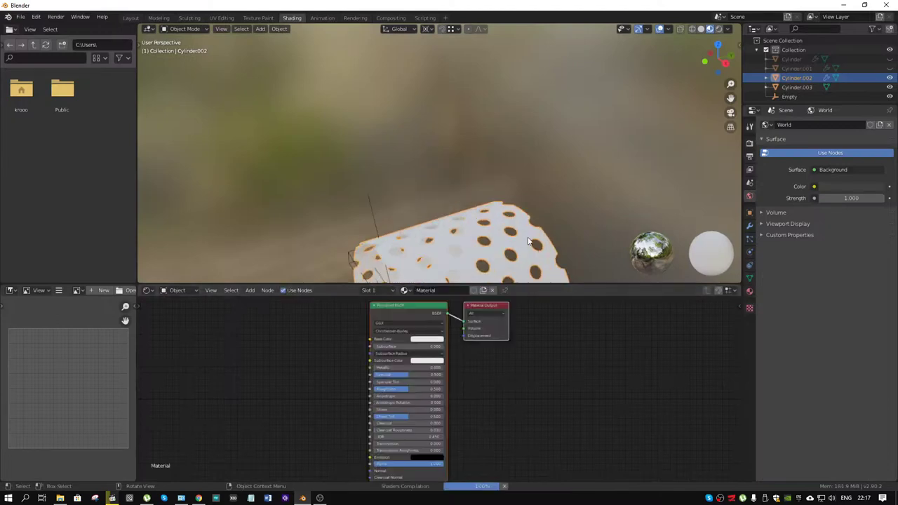
key("KP_Decimal")
scroll(412, 352, "up", 4)
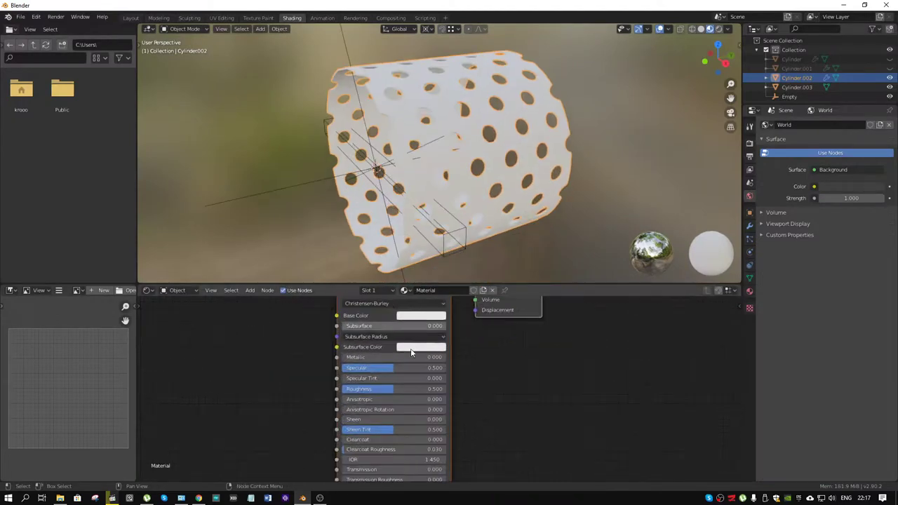
Set the material's Base Color to dark blue with hue 0.658, saturation 1.000 and value 0.284.
left_click(420, 317)
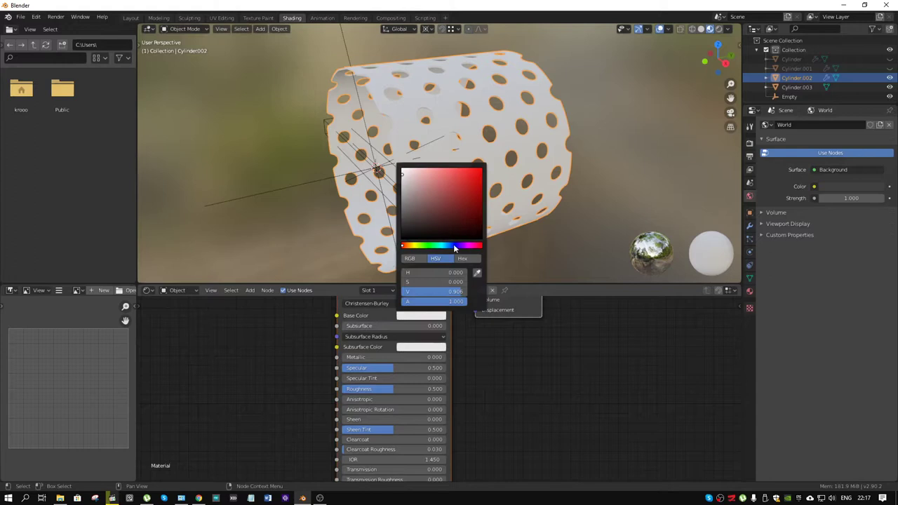
left_click(453, 244)
left_click_drag(460, 216, 481, 214)
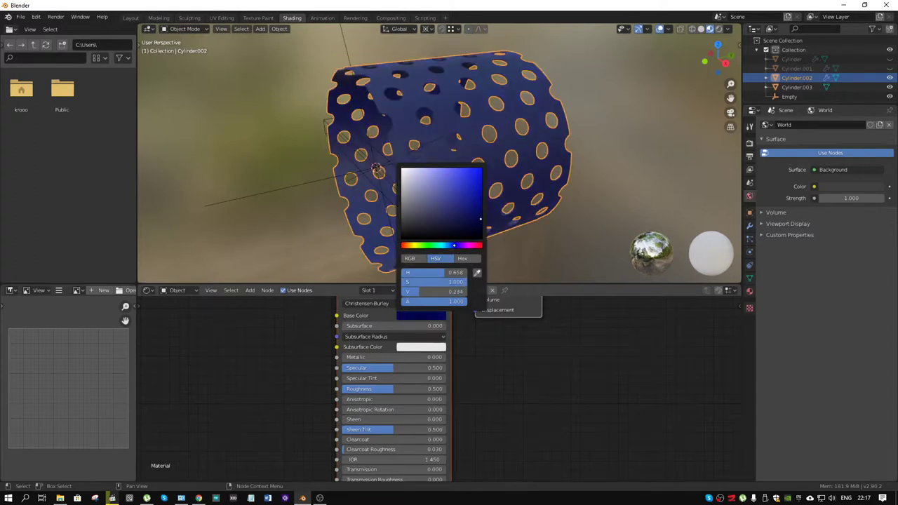
Make the material polished grey metal with Metallic 1.000, Roughness 0.059 and a mid-grey Base Color.
left_click_drag(384, 394, 323, 394)
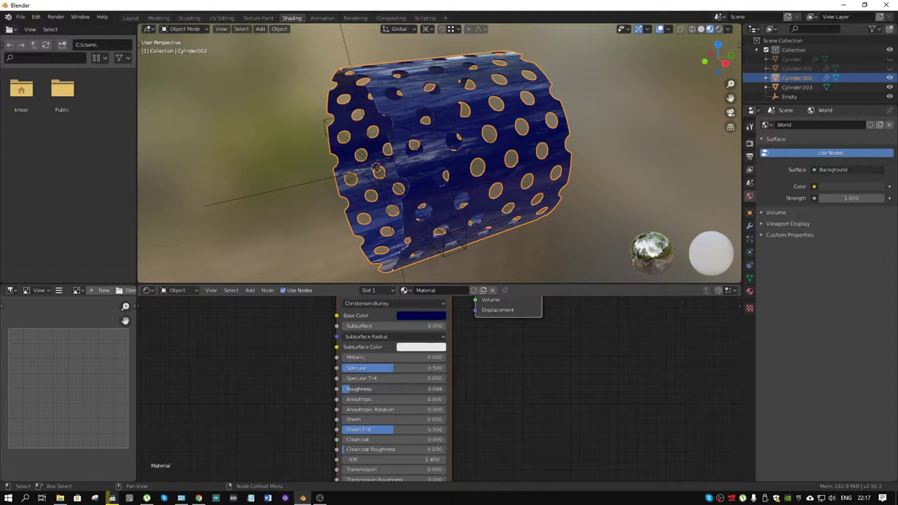
middle_click_drag(435, 210, 506, 150)
left_click_drag(388, 360, 443, 359)
left_click(419, 316)
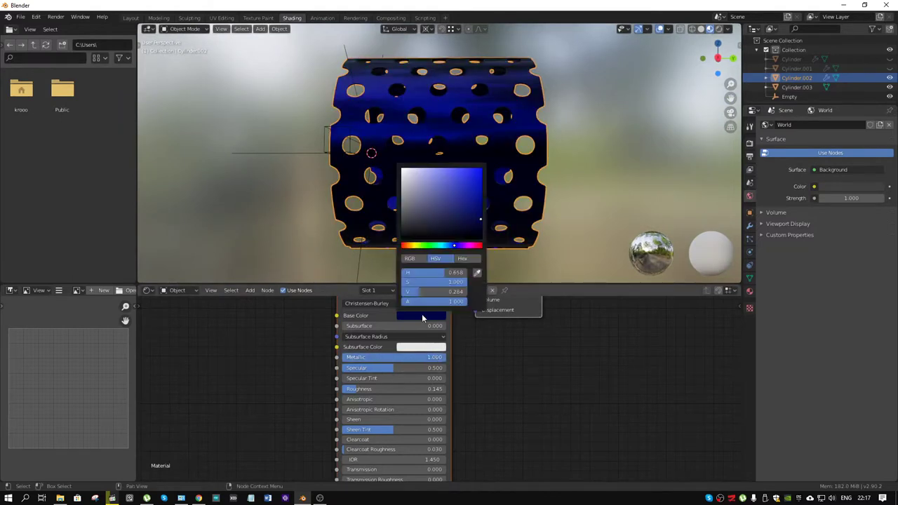
mouse_move(435, 282)
left_mouse_down()
mouse_move(403, 281)
mouse_move(442, 292)
left_mouse_up()
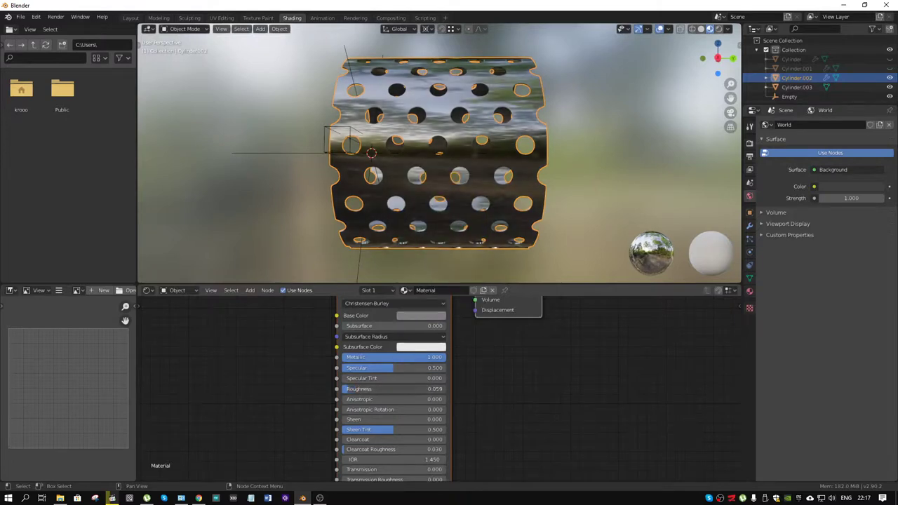
Return to the Layout workspace, apply Shade Smooth to the metallic tube and inspect the reflections around its holes.
left_click(132, 19)
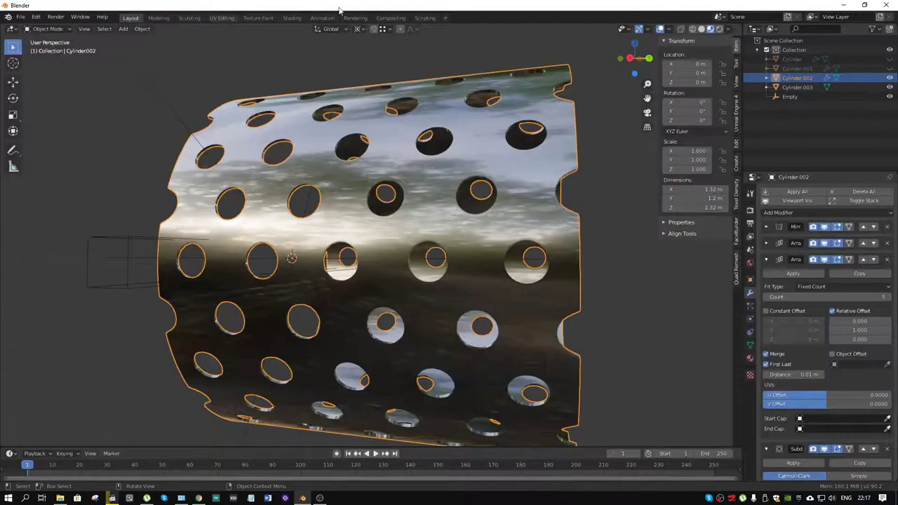
middle_click_drag(395, 188, 384, 185)
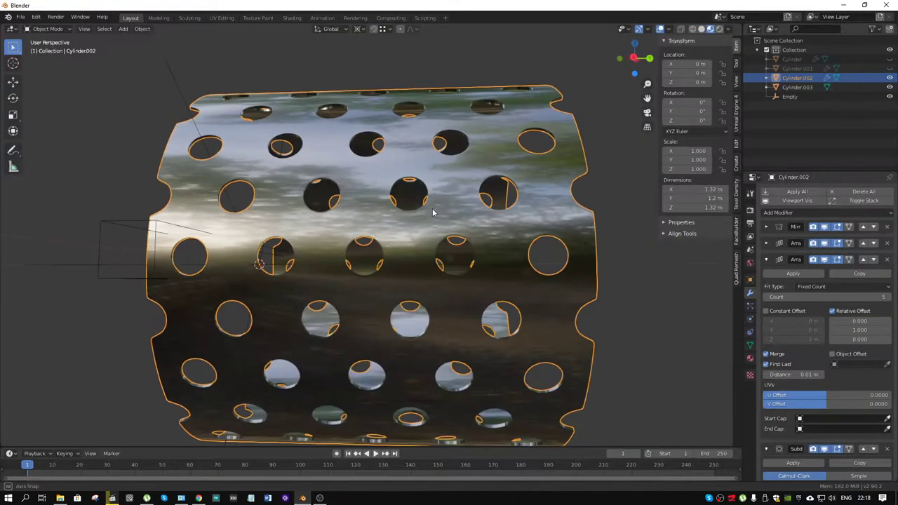
mouse_move(433, 212)
middle_mouse_down()
mouse_move(437, 178)
mouse_move(449, 176)
mouse_move(424, 216)
middle_mouse_up()
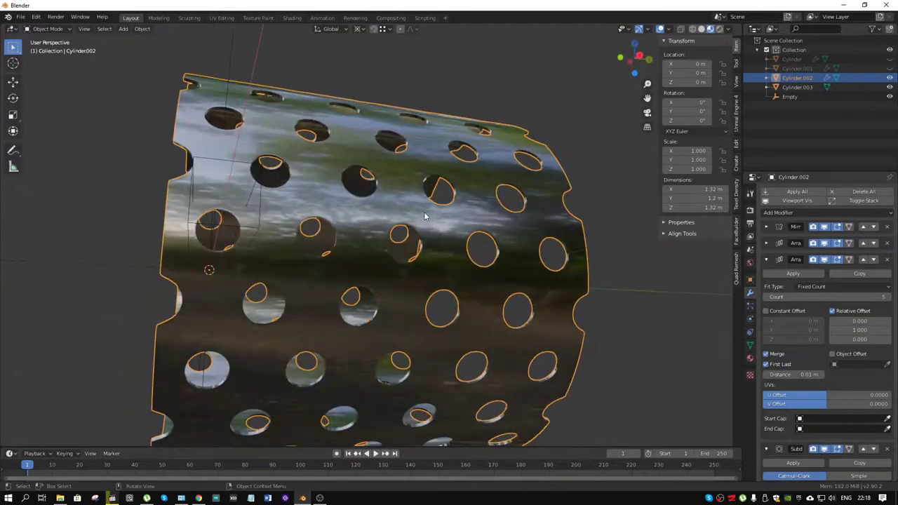
scroll(427, 194, "up", 5)
scroll(425, 190, "down", 3)
right_click(396, 201)
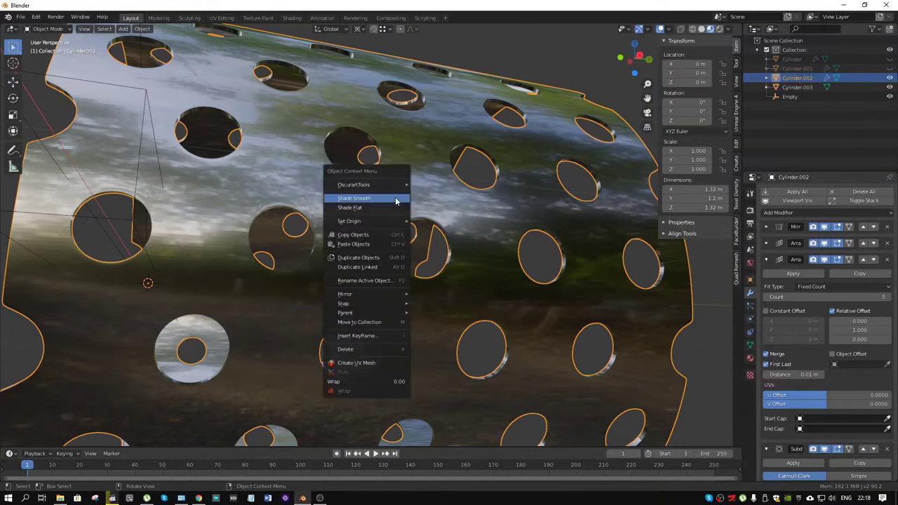
middle_click_drag(541, 237, 501, 242)
Switch the viewport to Solid shading with MatCap lighting and the glossy red MatCap, viewing the tube's highlights.
left_click(729, 30)
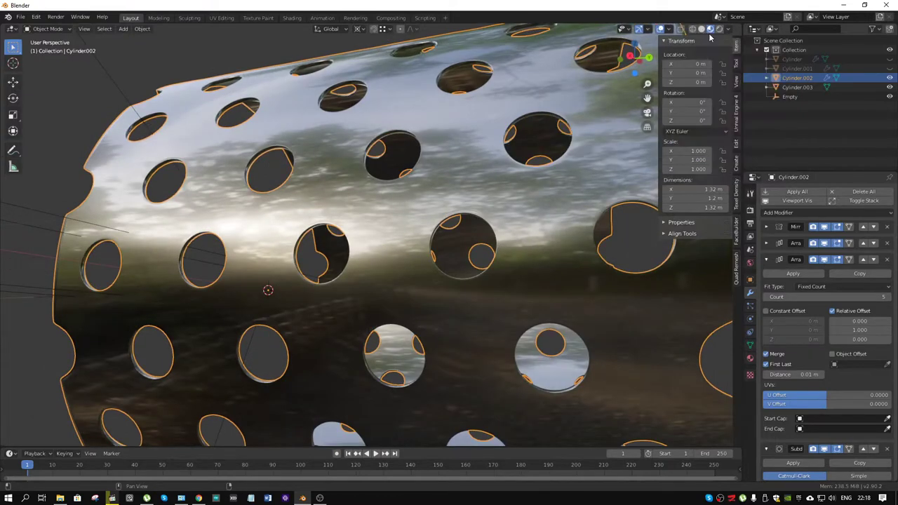
left_click(701, 29)
left_click(729, 30)
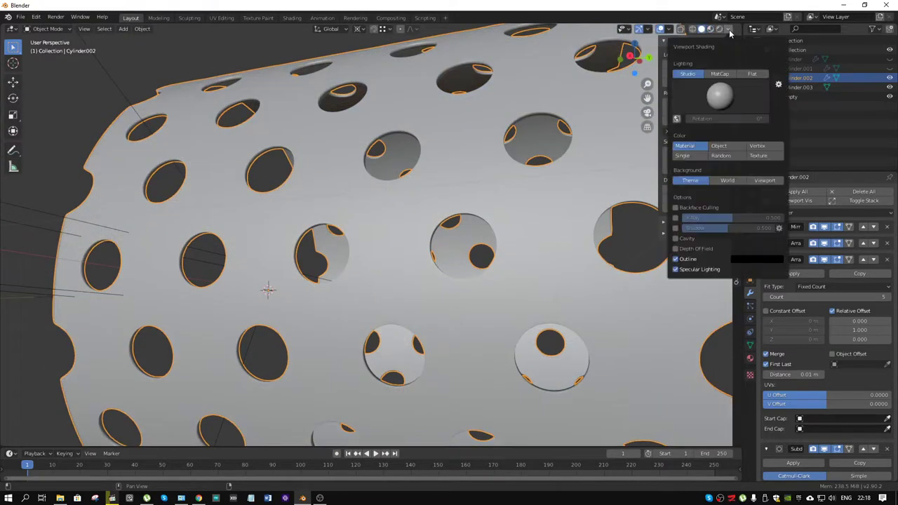
left_click(721, 74)
left_click(720, 99)
left_click(728, 162)
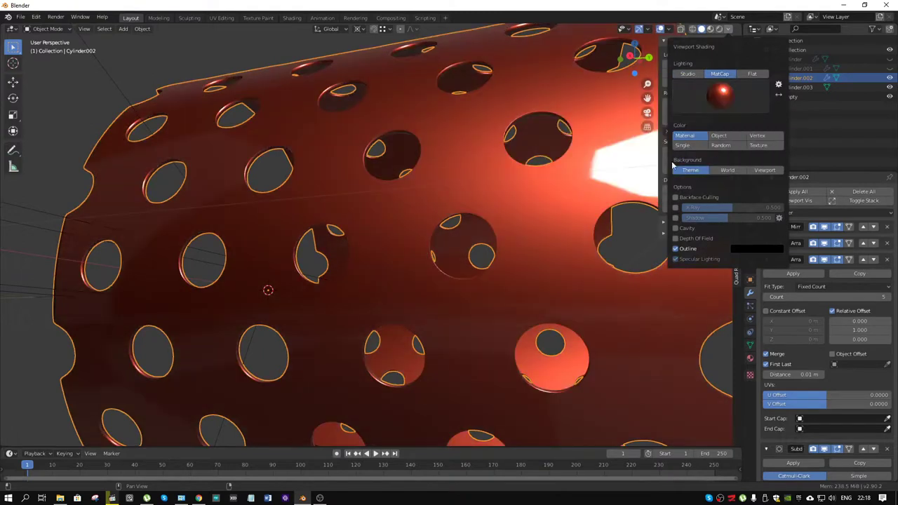
left_click_drag(635, 61, 670, 62)
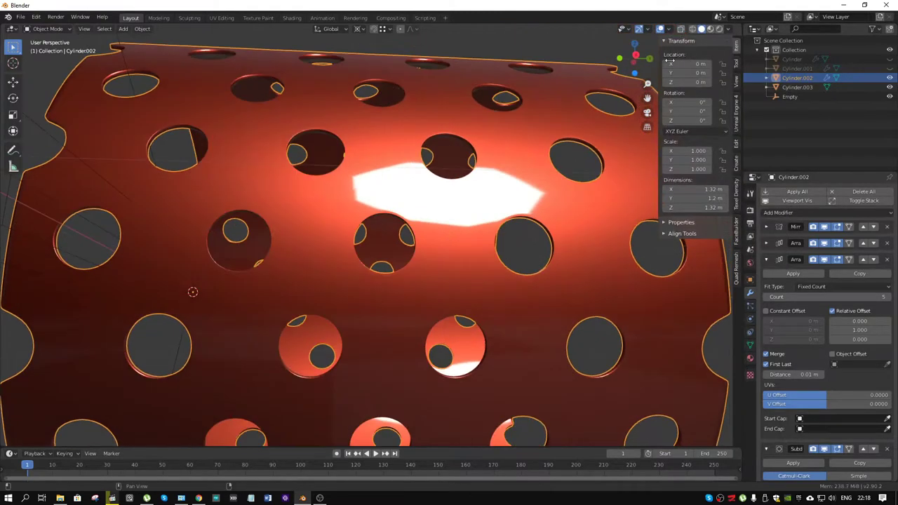
Apply the horizontally striped MatCap to the smooth-shaded tube and examine the stripes around its holes.
left_click(727, 31)
left_click(725, 96)
left_click(614, 185)
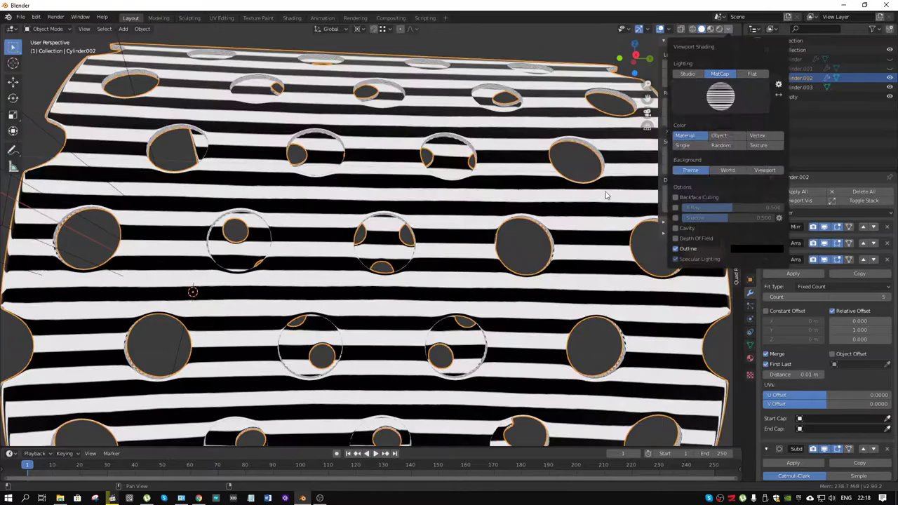
mouse_move(484, 140)
middle_mouse_down()
mouse_move(487, 125)
mouse_move(484, 177)
mouse_move(483, 123)
mouse_move(483, 154)
mouse_move(493, 143)
middle_mouse_up()
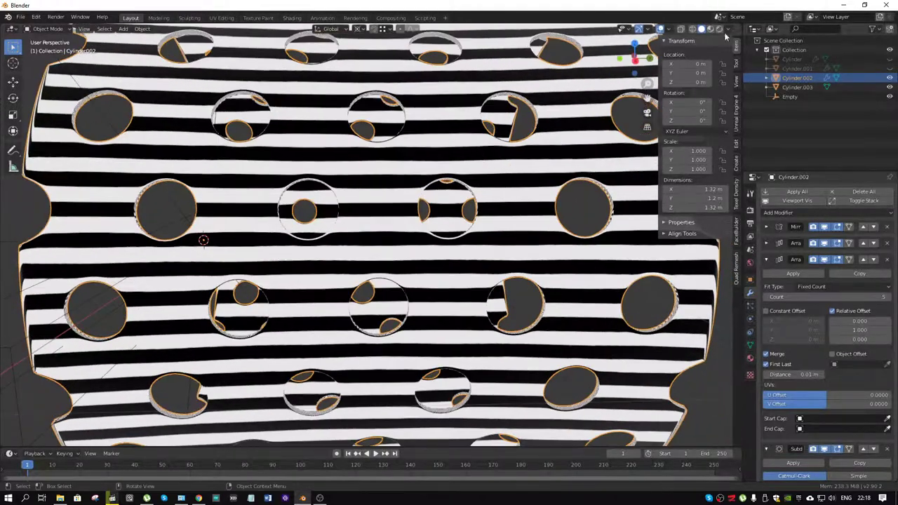
Display the tube in wireframe, collapse the Solidify modifier and move the Subdivision modifier below it in the stack.
left_click(692, 30)
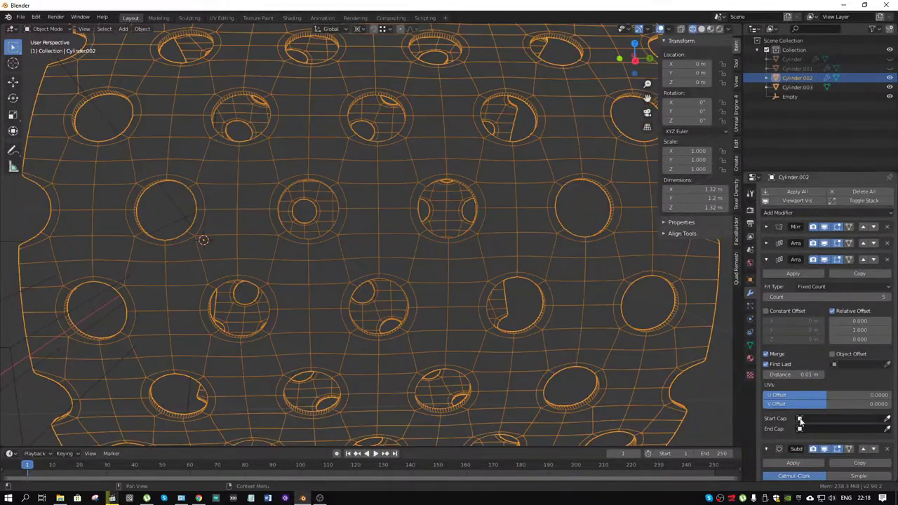
scroll(801, 419, "down", 8)
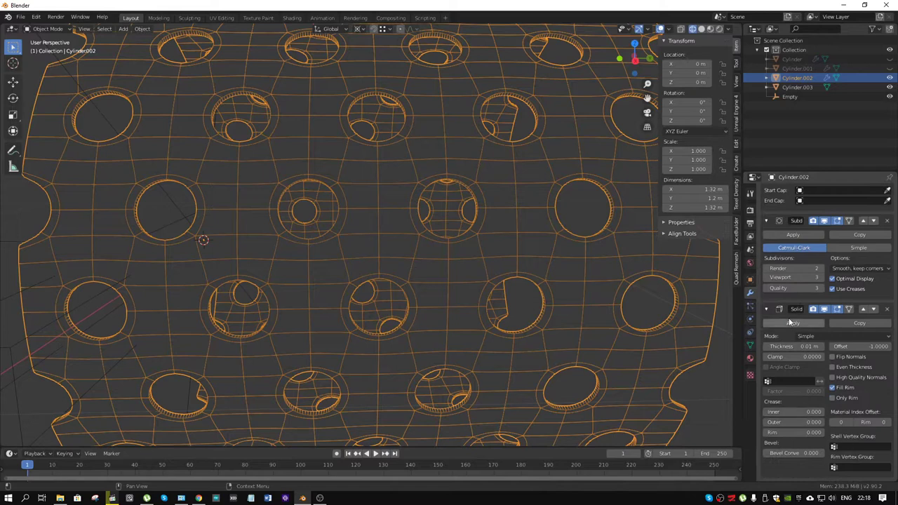
left_click(767, 309)
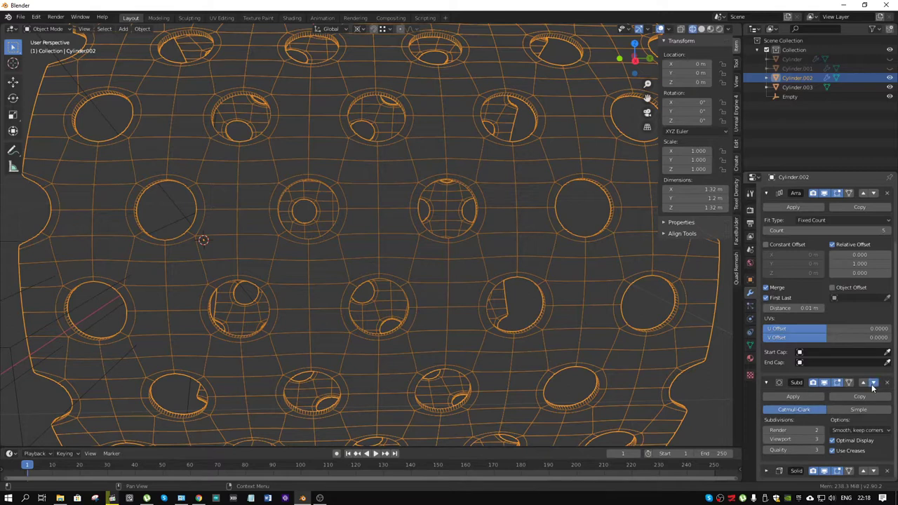
left_click_drag(857, 399, 795, 421)
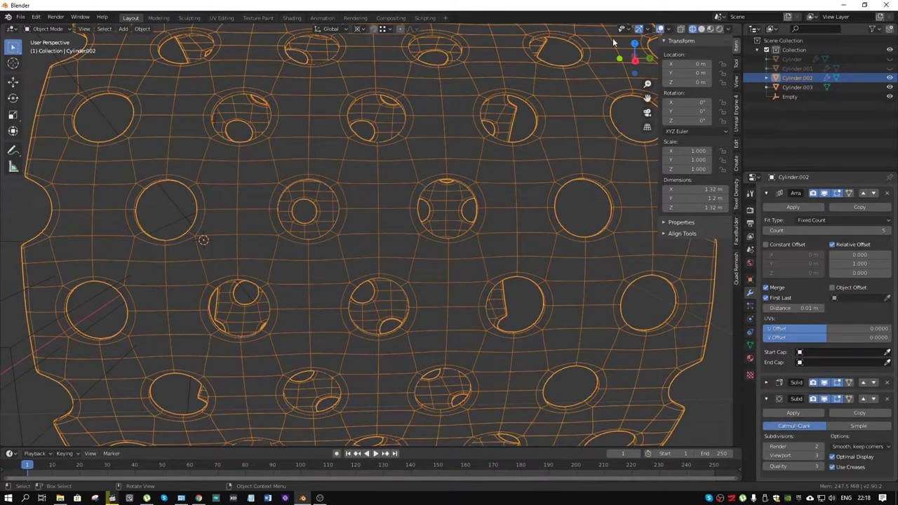
Return the viewport to Solid shading and inspect the striped surface with the reordered modifiers.
left_click(701, 29)
middle_click_drag(485, 150, 700, 270)
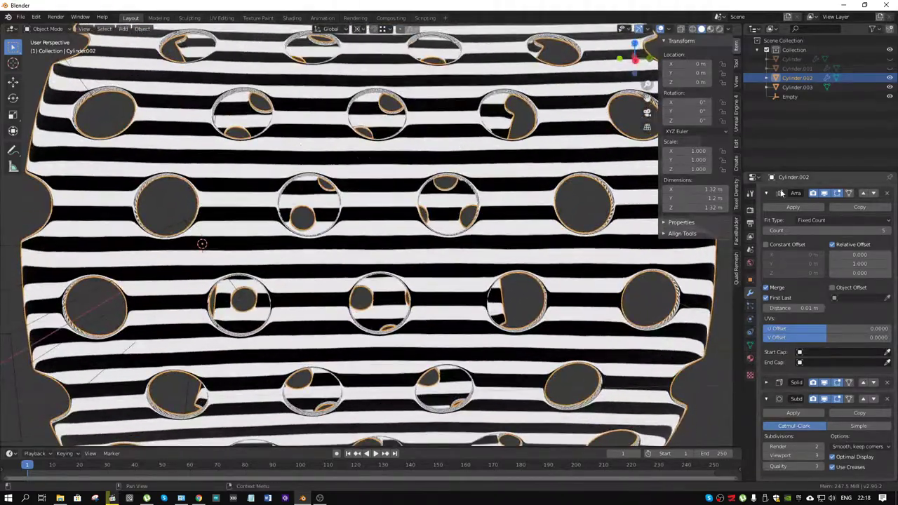
Hide the Subdivision modifier's effect in the viewport and examine the tube's underlying mesh in wireframe.
left_click(824, 399)
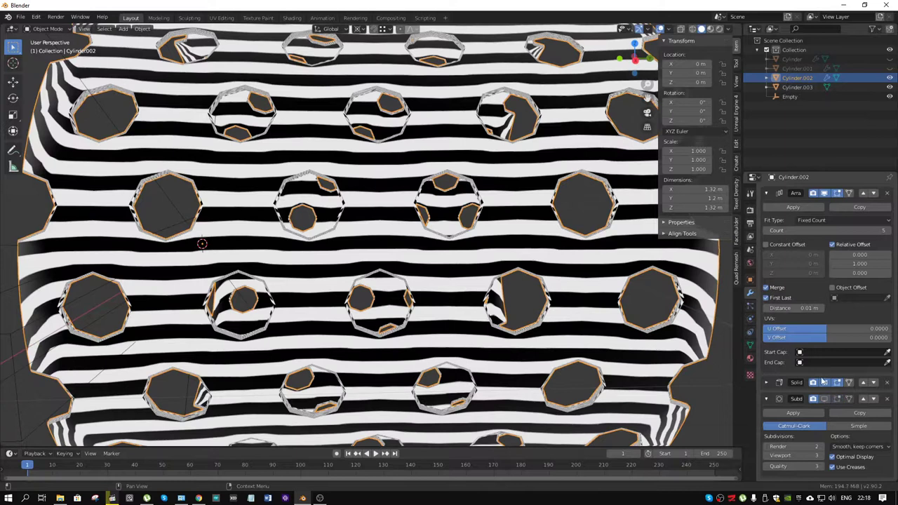
left_click(692, 30)
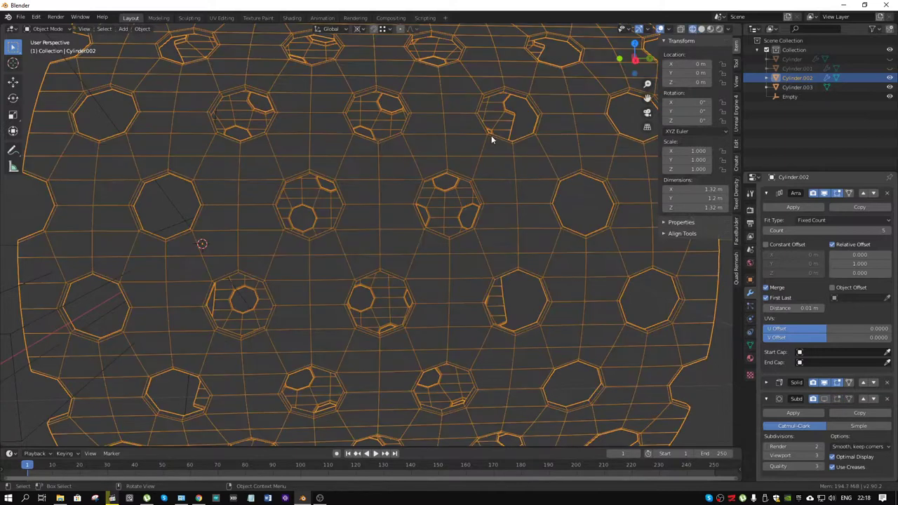
scroll(391, 175, "up", 3)
middle_click_drag(313, 126, 470, 187)
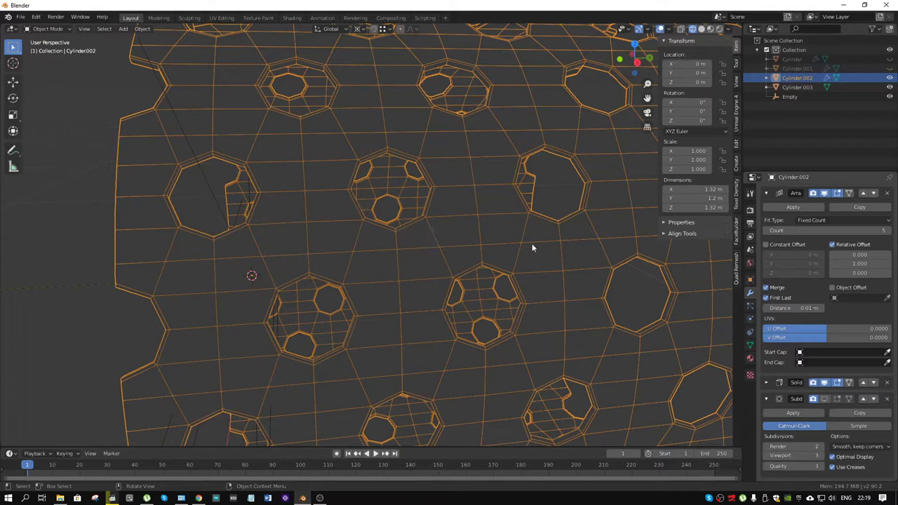
Return the viewport to Solid shading, re-enable the Subdivision modifier's viewport display, and inspect the striped surface around the holes.
left_click(727, 29)
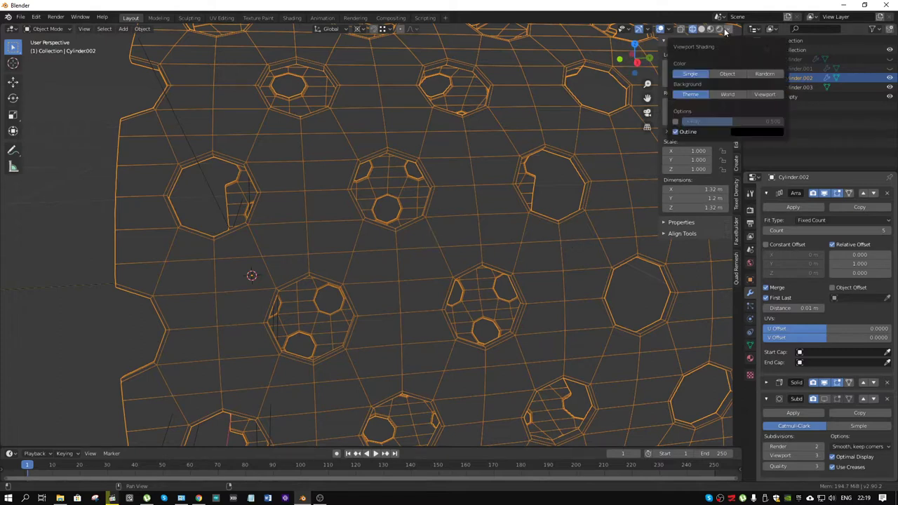
left_click(702, 31)
middle_click_drag(484, 204, 492, 202)
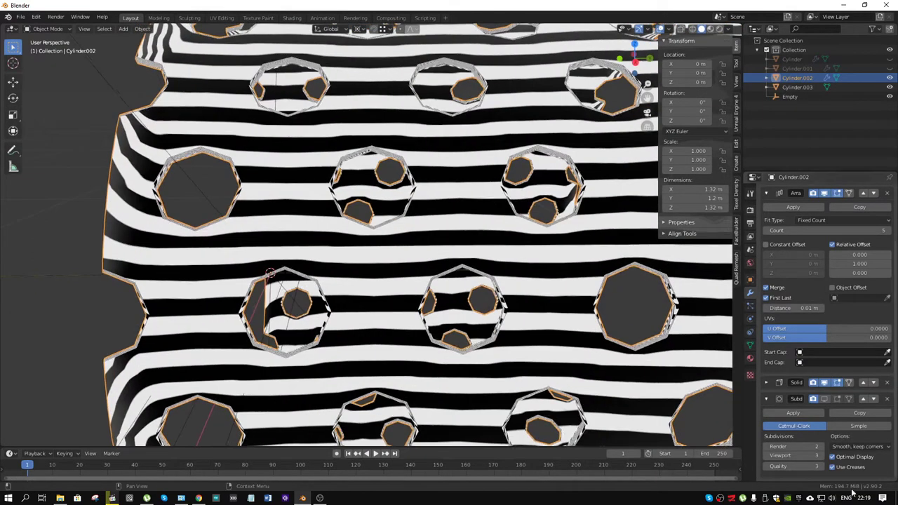
left_click(824, 399)
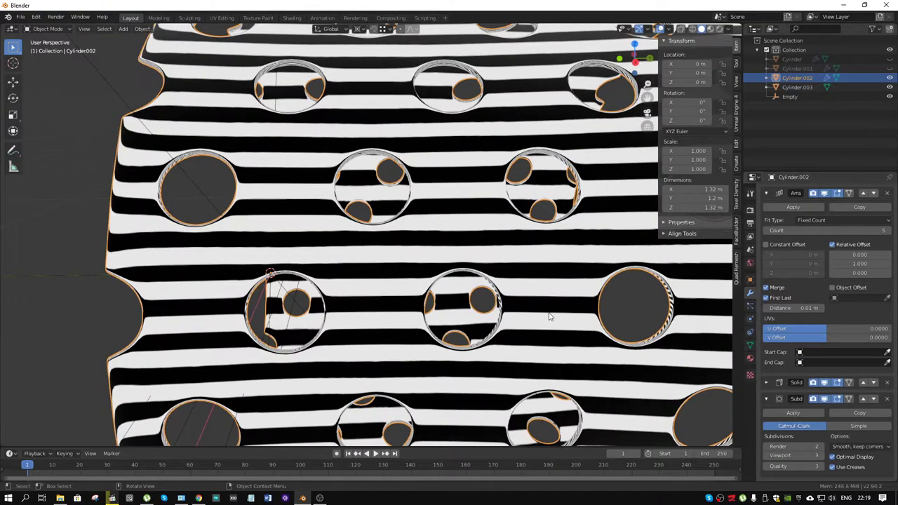
scroll(550, 318, "down", 5)
middle_click_drag(549, 317, 737, 17)
scroll(548, 302, "up", 5)
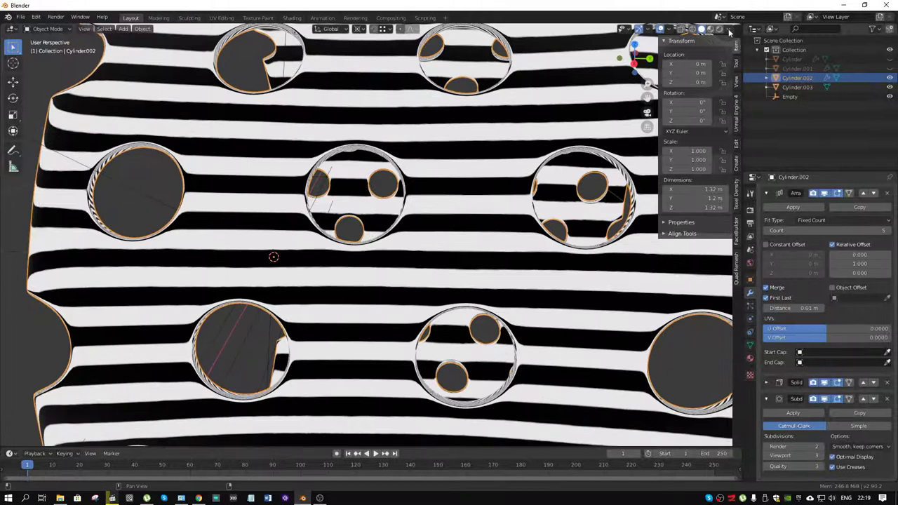
Apply the vertically striped MatCap to the tube and view the stripes across its whole length.
left_click(730, 30)
left_click(713, 104)
left_click(640, 184)
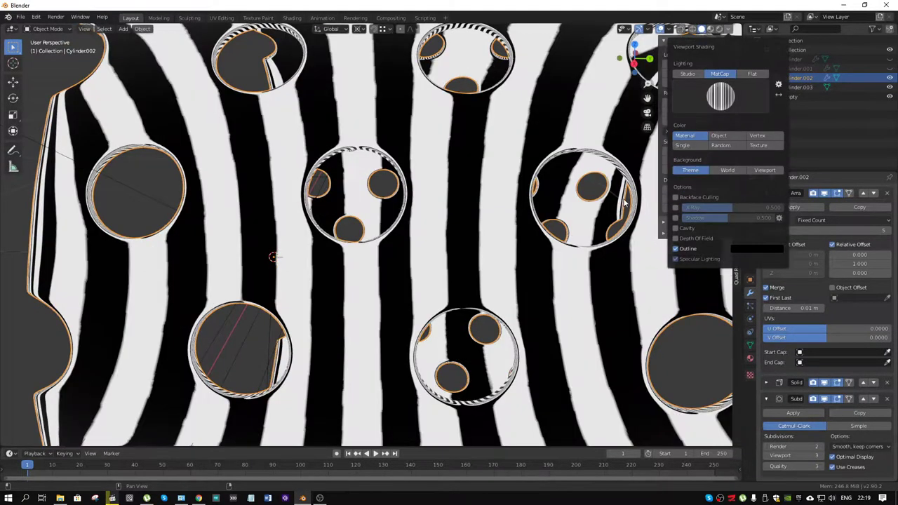
scroll(526, 215, "down", 8)
middle_click_drag(552, 223, 548, 207)
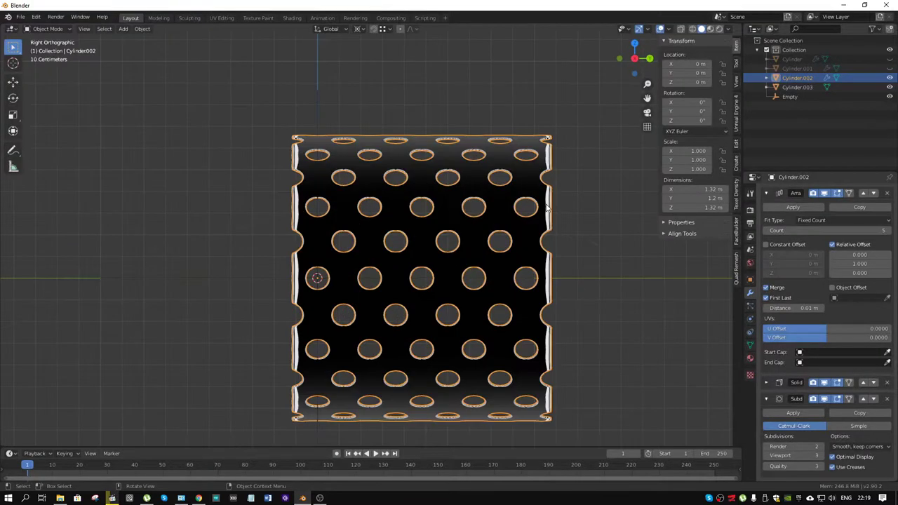
Compare the vertical stripes on the tube in orthographic and perspective projection, starting from the right-side view.
key("KP_1")
key("KP_3")
key("KP_5")
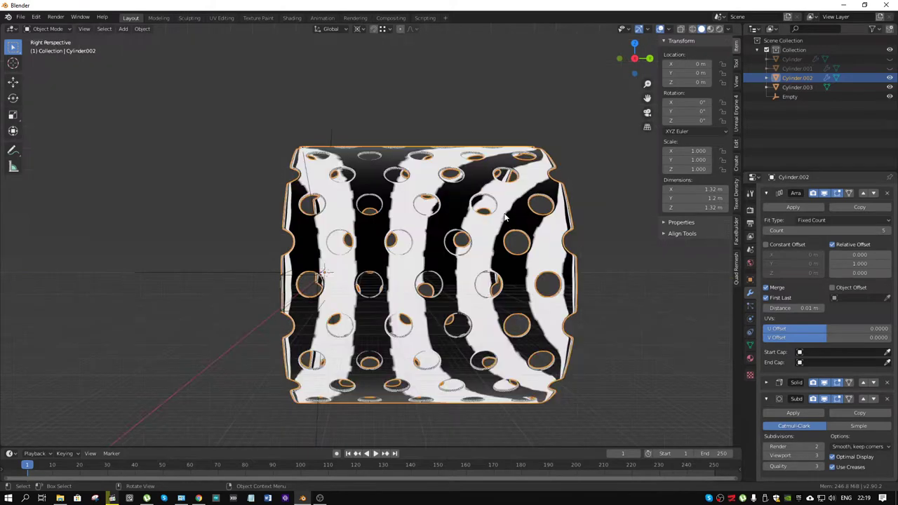
middle_click_drag(481, 215, 323, 176)
key("KP_5")
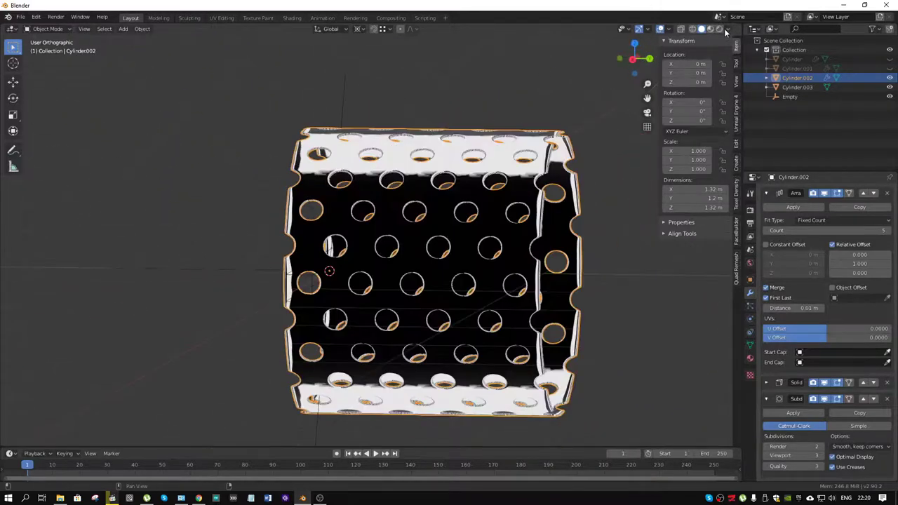
Switch back to perspective projection and inspect the vertical stripes around the holes up close.
key("KP_5")
middle_click_drag(383, 283, 449, 281)
scroll(419, 258, "up", 5)
right_click(421, 245)
key("Escape")
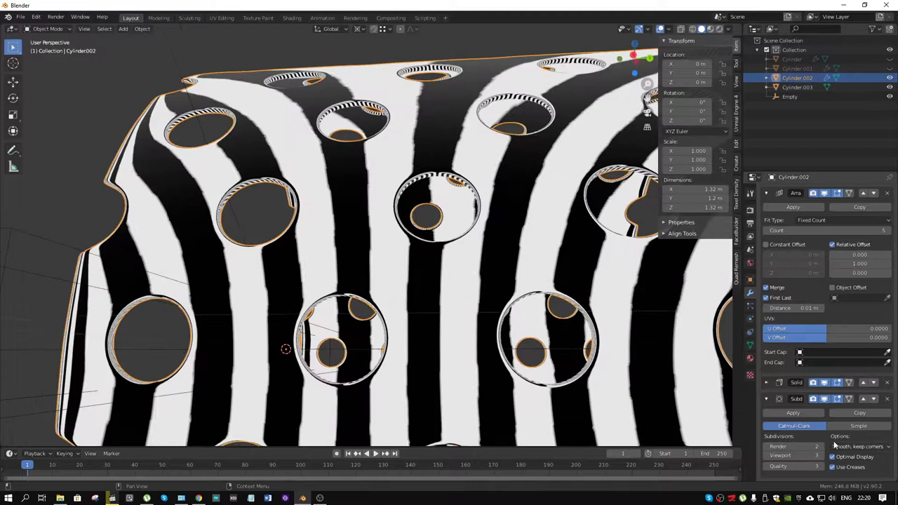
middle_click_drag(366, 278, 713, 139, "shift")
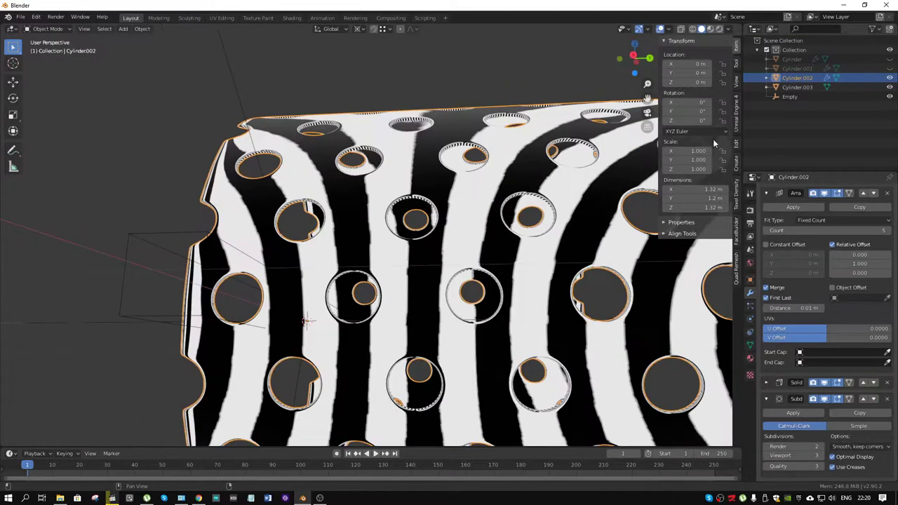
Apply the glossy orange MatCap and examine the highlights on the tube's surface.
left_click(730, 29)
left_click(732, 101)
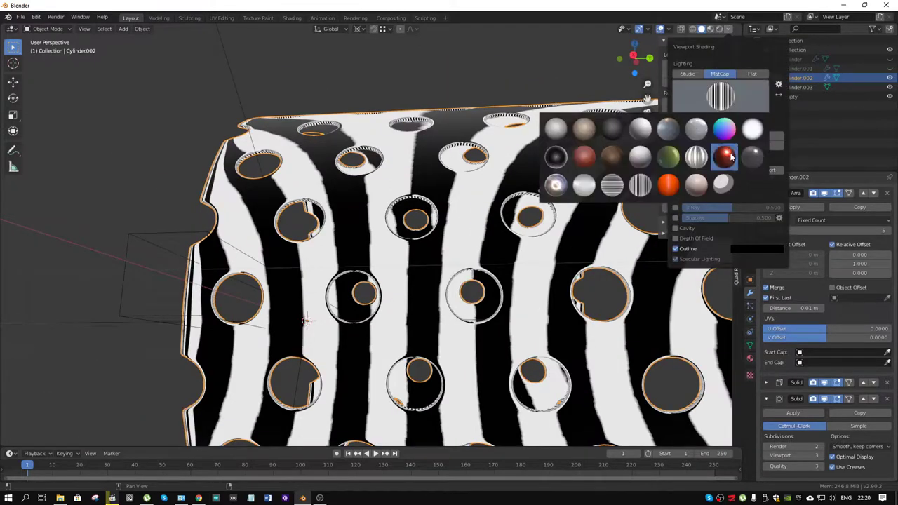
left_click(669, 184)
middle_click_drag(515, 189, 640, 113)
Set the viewport lighting to Studio and view the whole tube and its open end in plain grey.
left_click(725, 29)
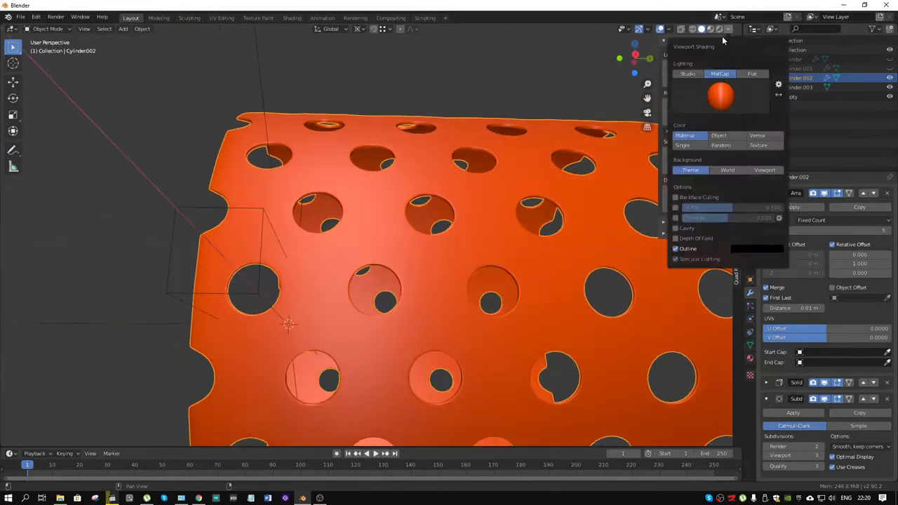
left_click(695, 73)
scroll(509, 269, "down", 5)
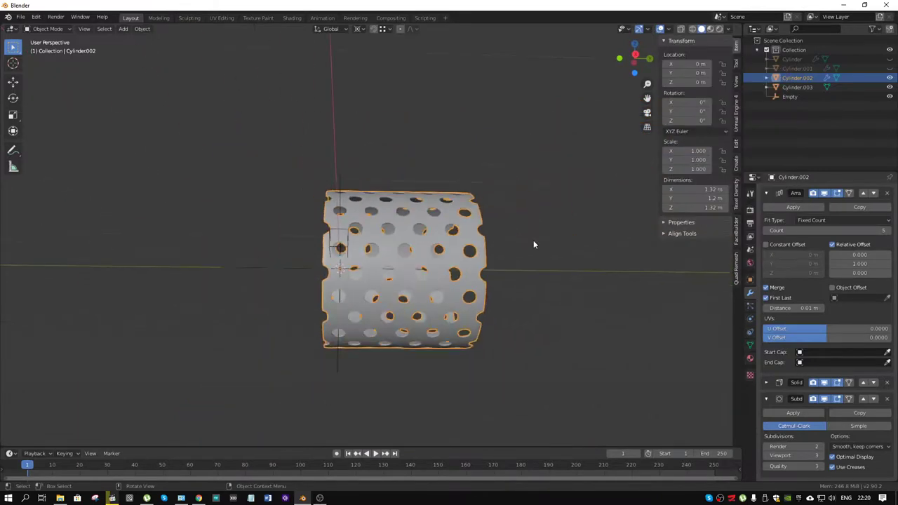
middle_click_drag(533, 245, 488, 272)
scroll(473, 281, "up", 5)
scroll(474, 281, "down", 5)
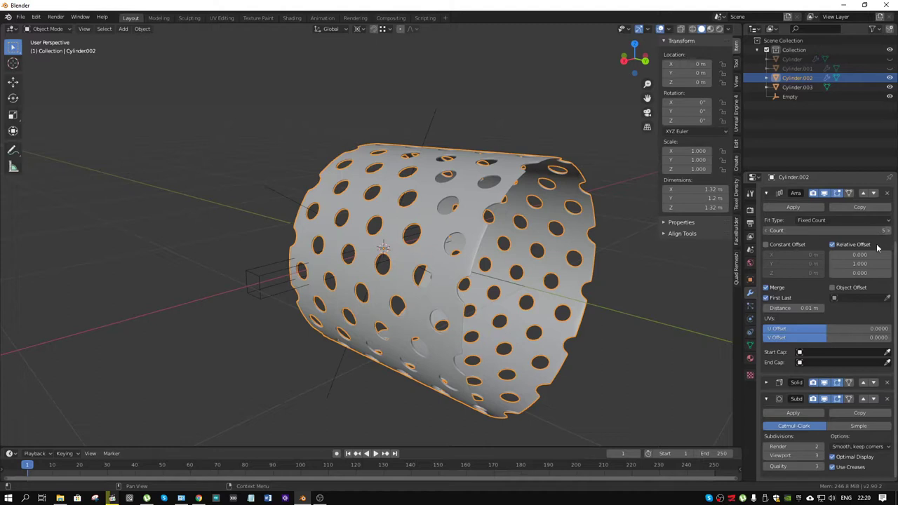
Lengthen the tube by raising the Array modifier's count to 15.
left_click(848, 272)
type("0.0")
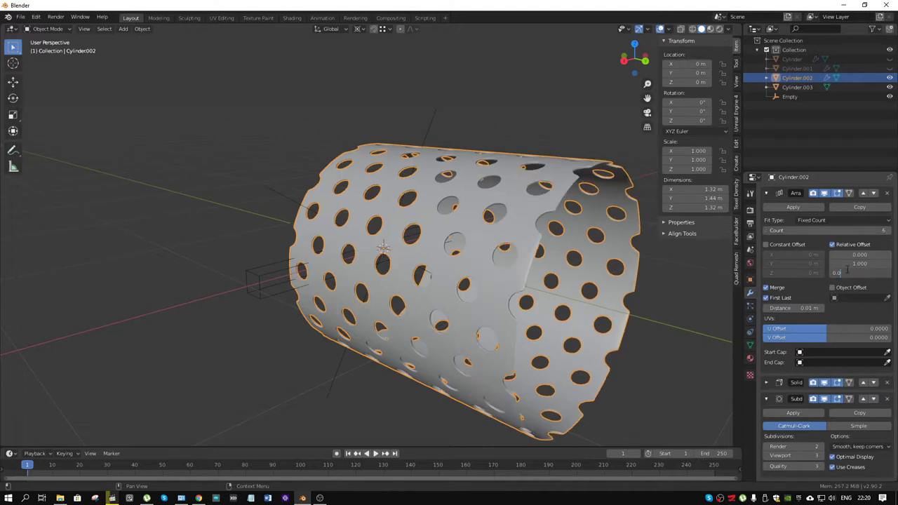
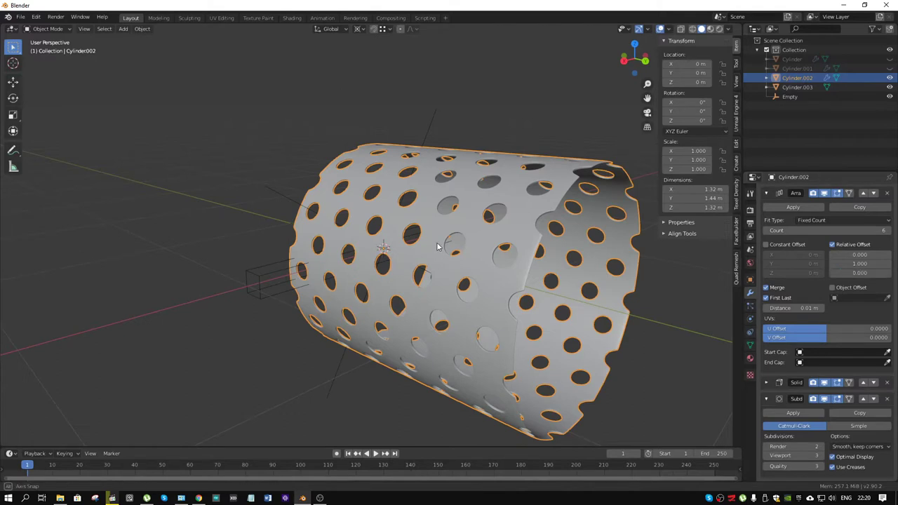
middle_click_drag(443, 247, 478, 242)
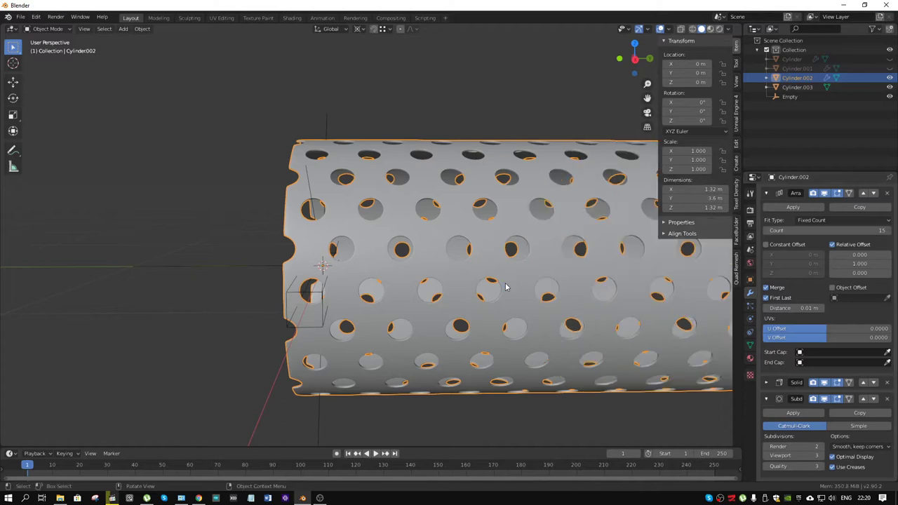
Deselect the lengthened tube to inspect its surface and holes, and switch to OBS Studio.
middle_click_drag(515, 281, 546, 195)
key("alt+a")
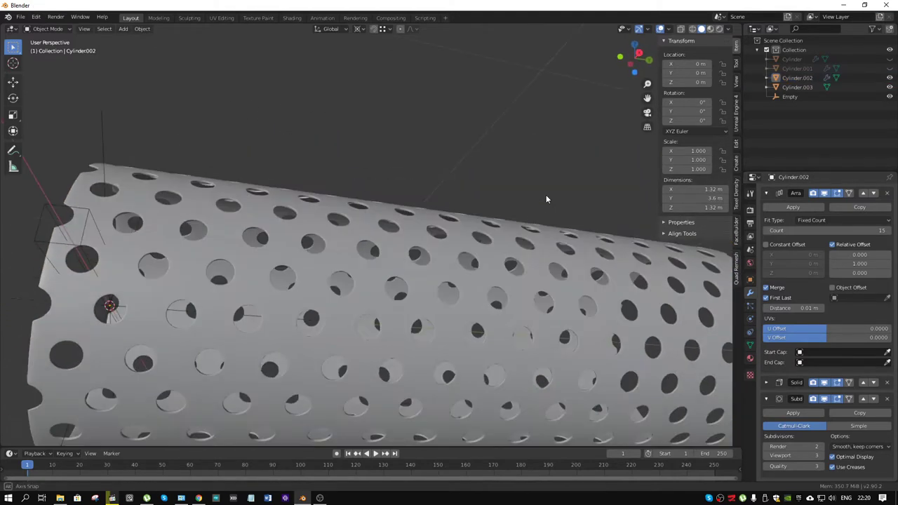
scroll(501, 232, "up", 4)
middle_click_drag(501, 233, 463, 303)
scroll(467, 298, "down", 5)
key("alt+Tab")
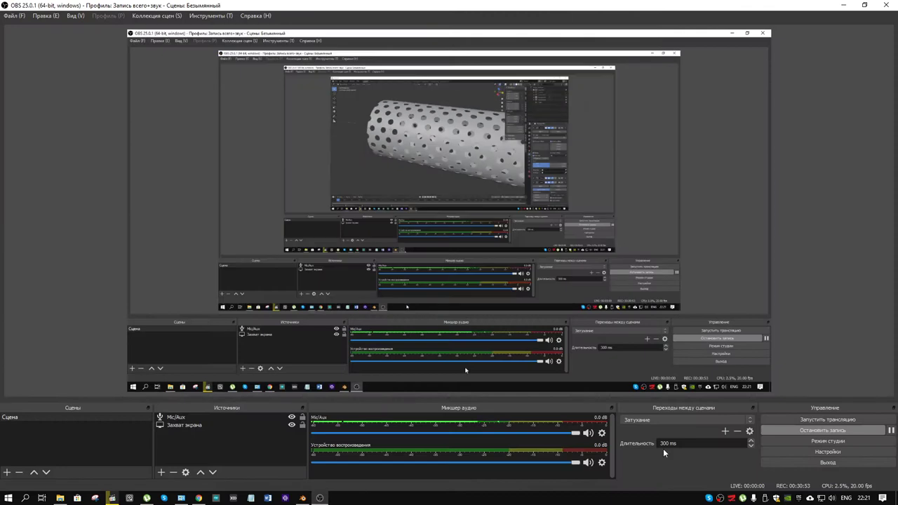